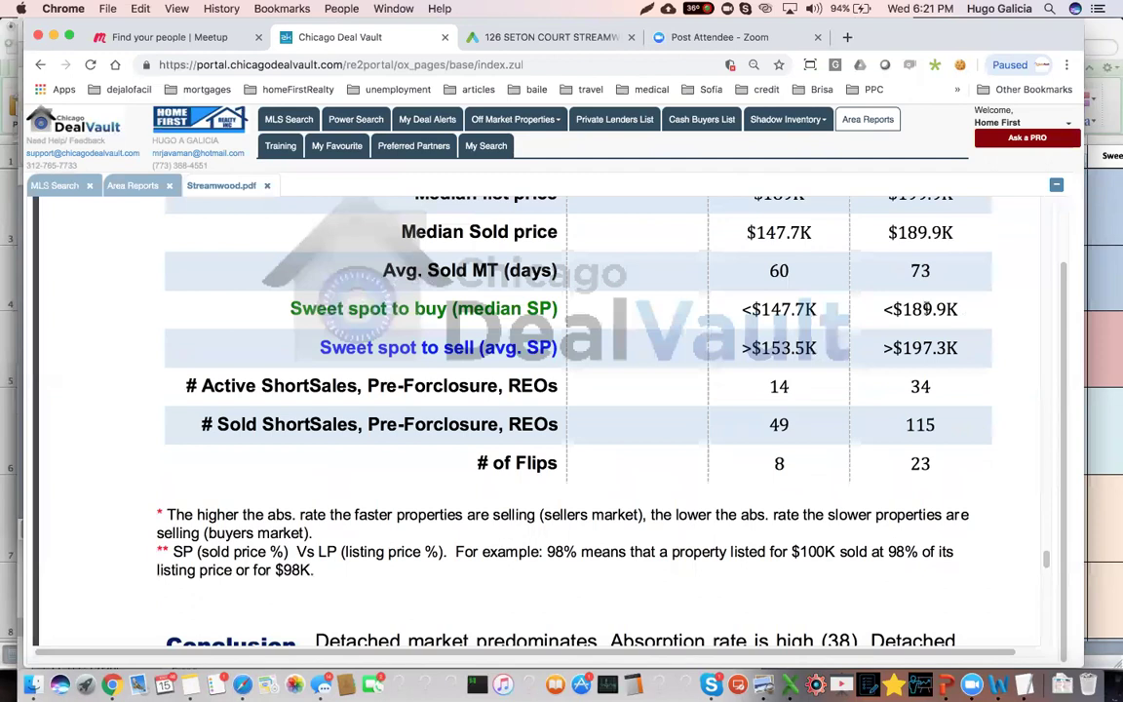
# - Review the Streamwood area report's detached sale figures, flip count, rental statistics and closing rental conclusion
pyautogui.moveTo(887, 308); pyautogui.dragTo(959, 310)
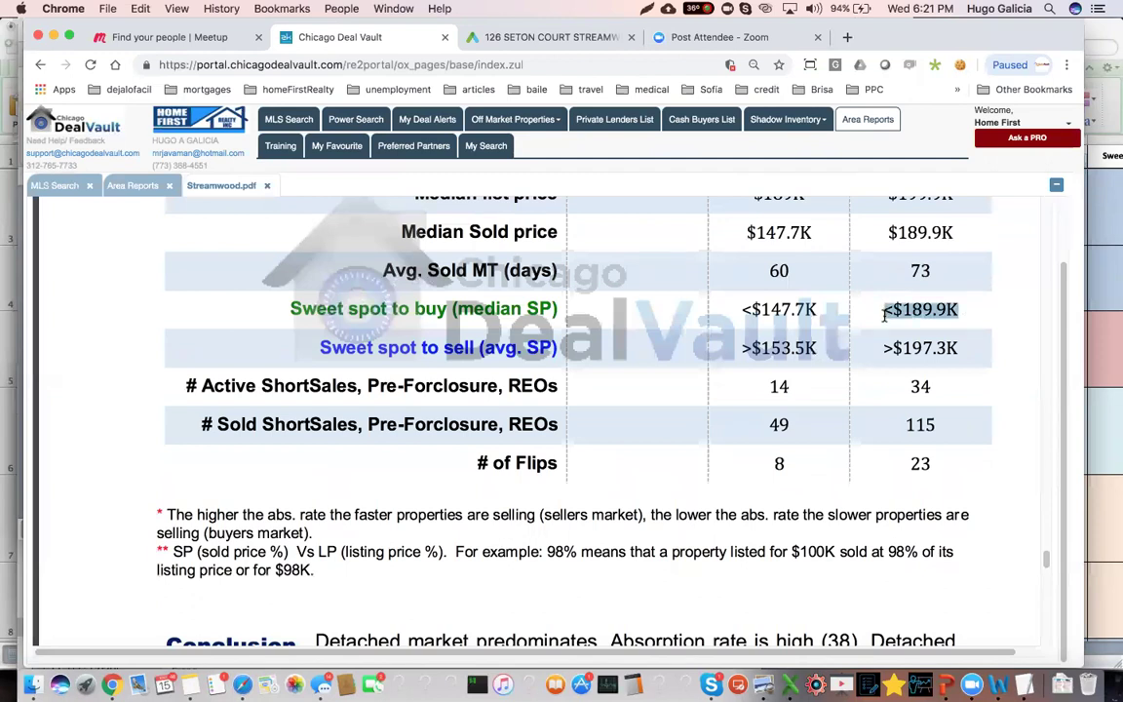
pyautogui.click(910, 270)
pyautogui.moveTo(909, 270); pyautogui.dragTo(936, 278)
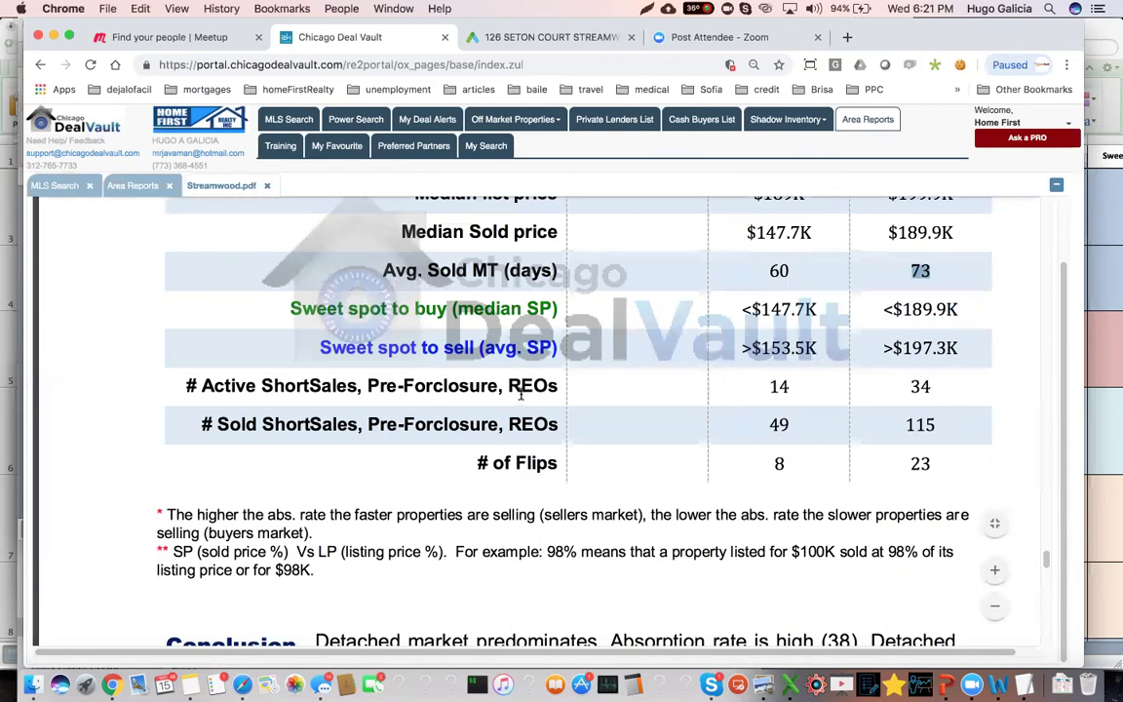
pyautogui.scroll(-2, 521, 393)
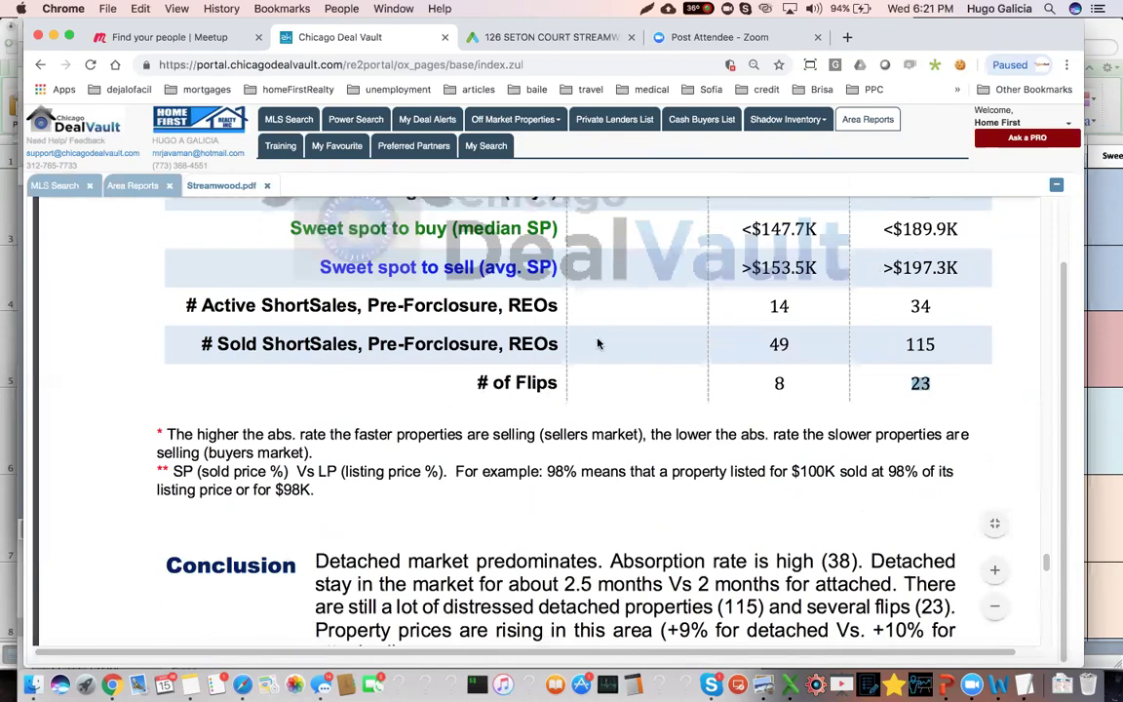
pyautogui.scroll(-10, 593, 351)
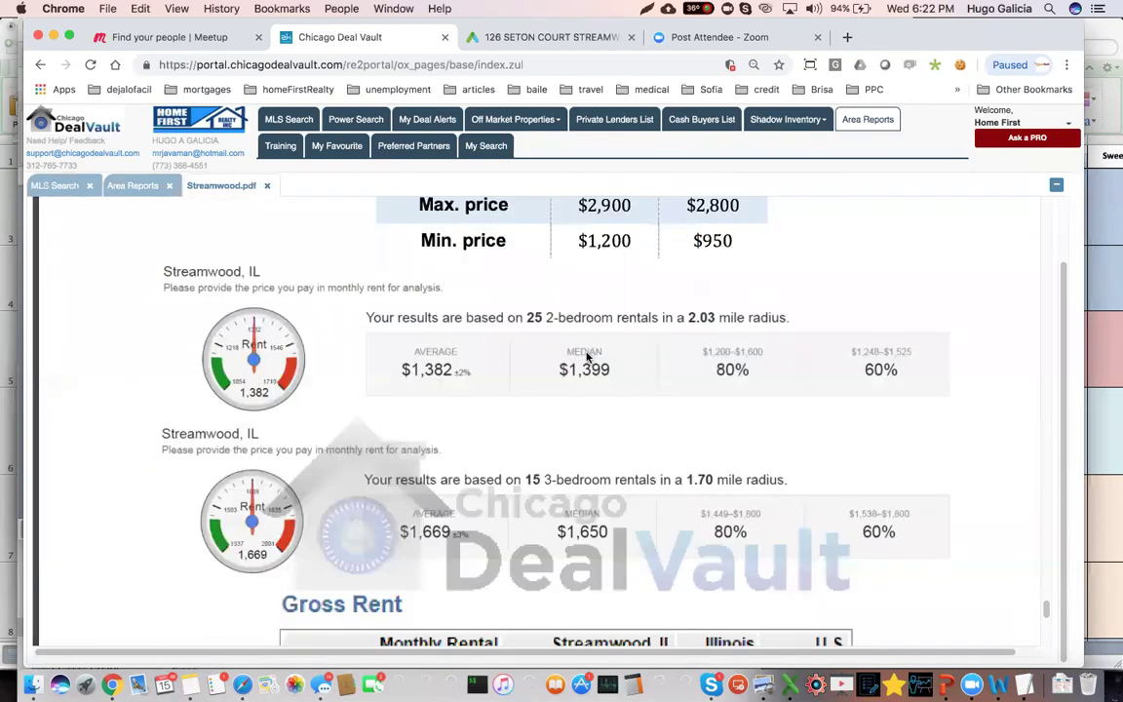
pyautogui.scroll(-3, 447, 496)
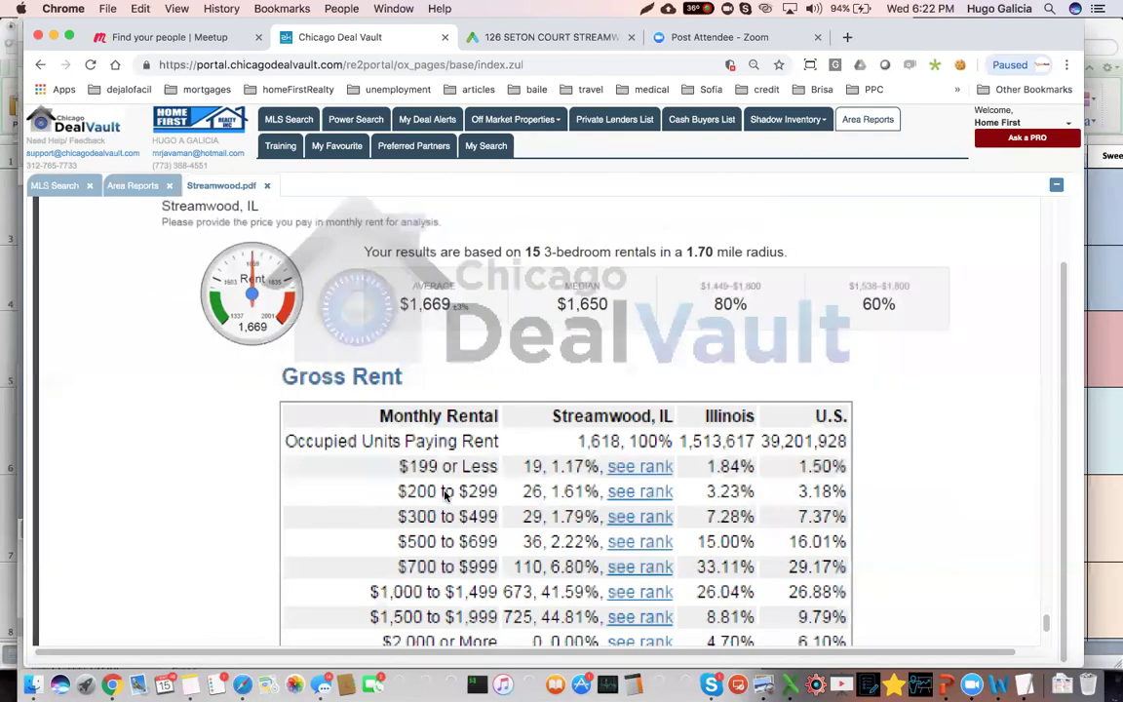
pyautogui.scroll(-4, 501, 488)
pyautogui.moveTo(502, 487); pyautogui.dragTo(478, 460)
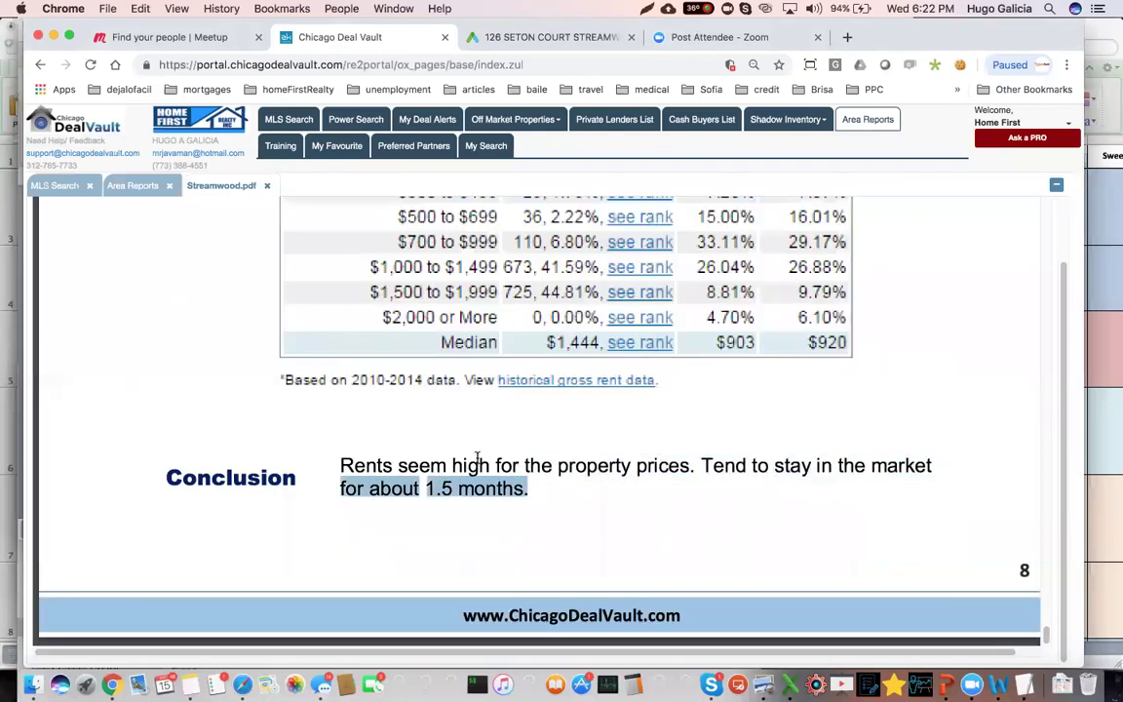
pyautogui.scroll(1, 441, 426)
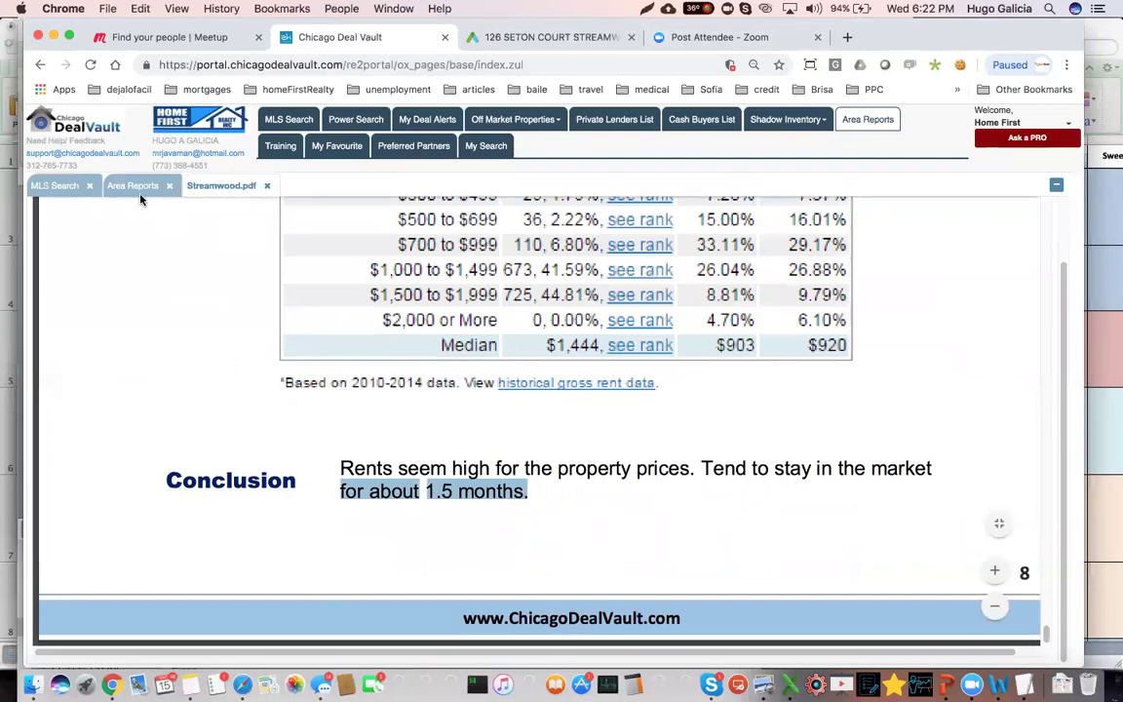
# - Open the Bank Owned / Shadow Inventory search of off-market properties and set its city filter to Streamwood
pyautogui.click(485, 117)
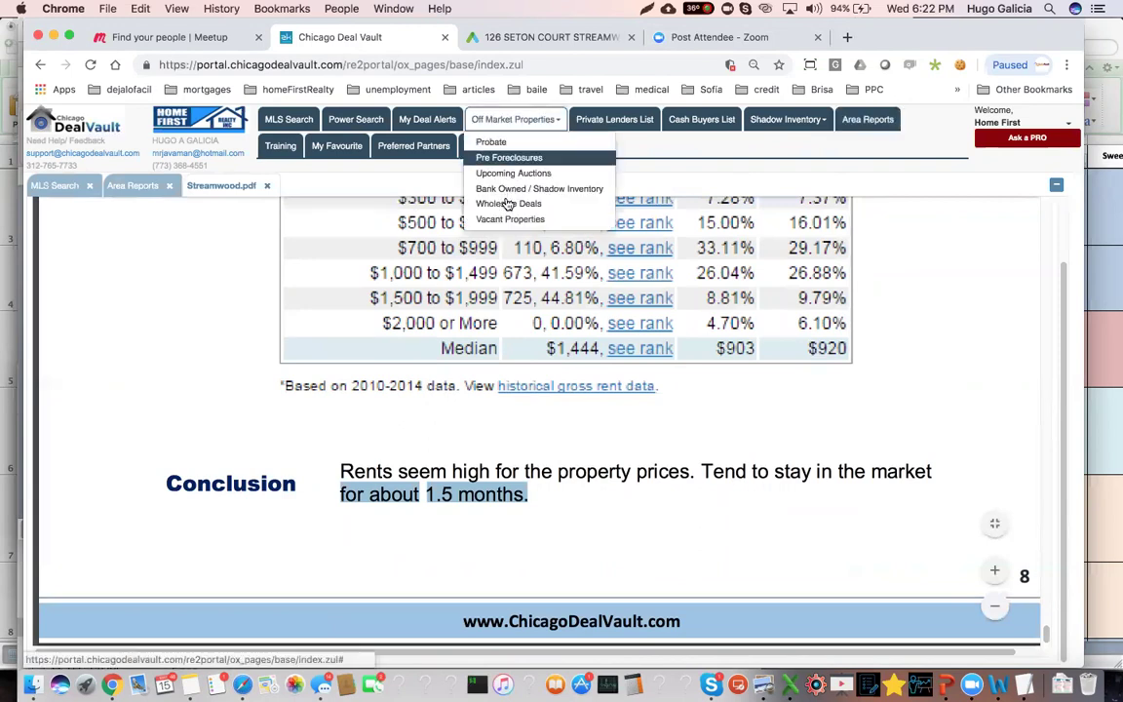
pyautogui.click(516, 188)
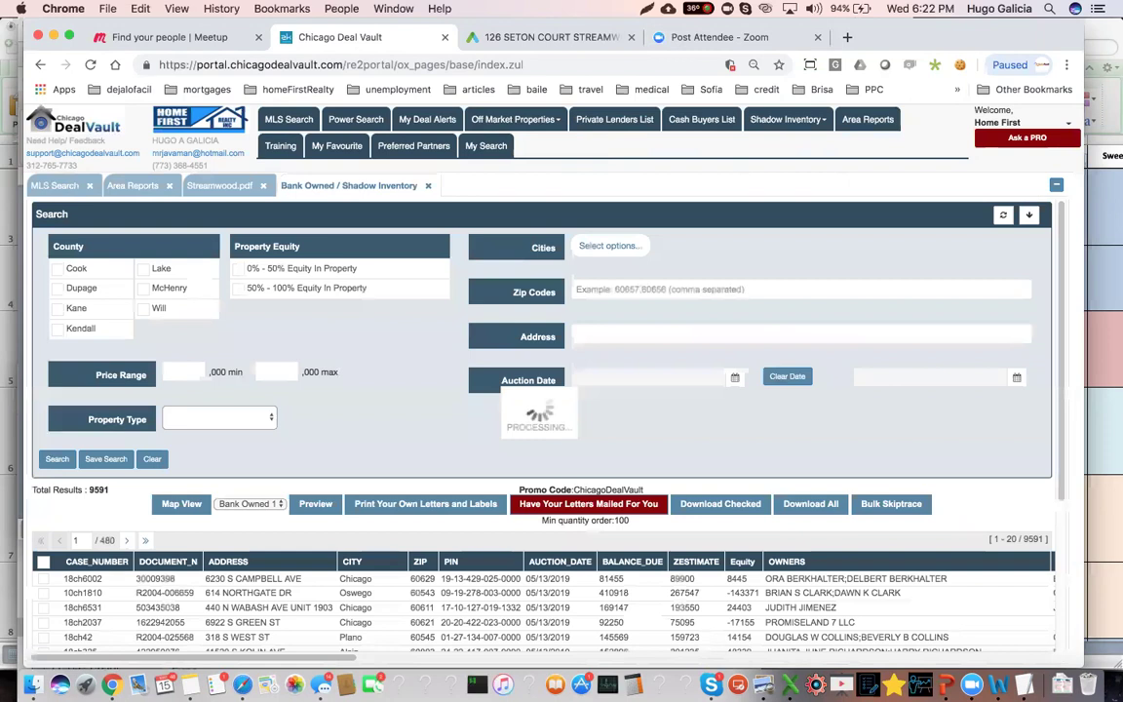
pyautogui.write('C')
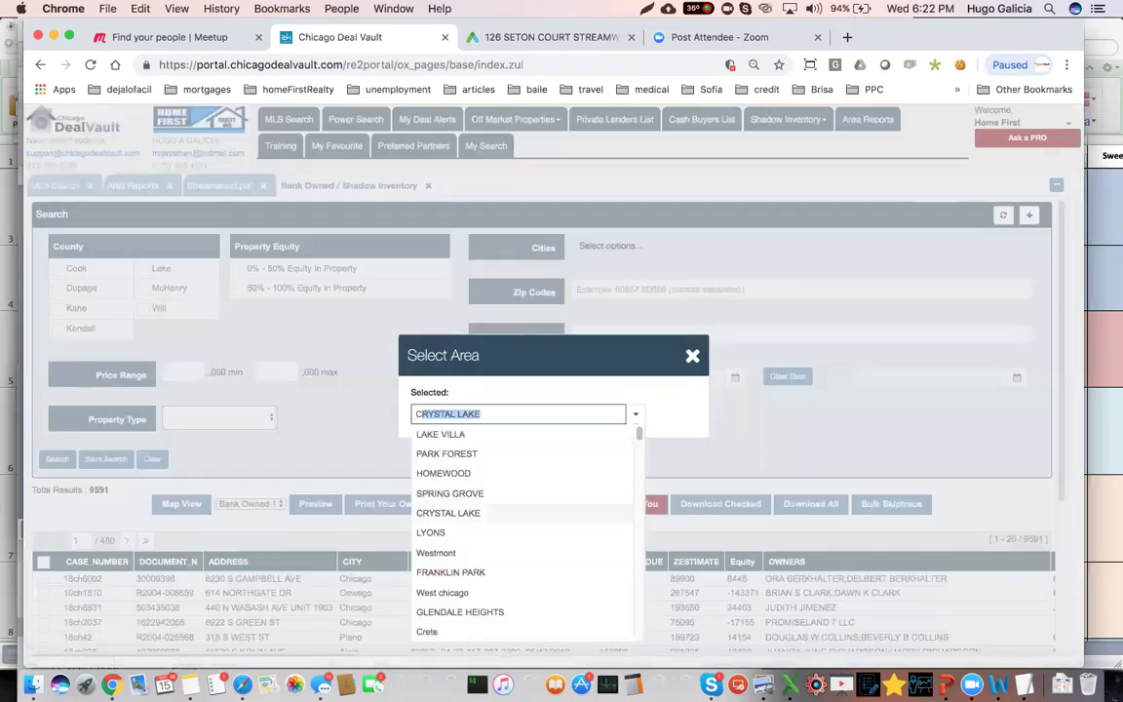
pyautogui.press('BackSpace')
pyautogui.press('BackSpace')
pyautogui.write('Streamwood')
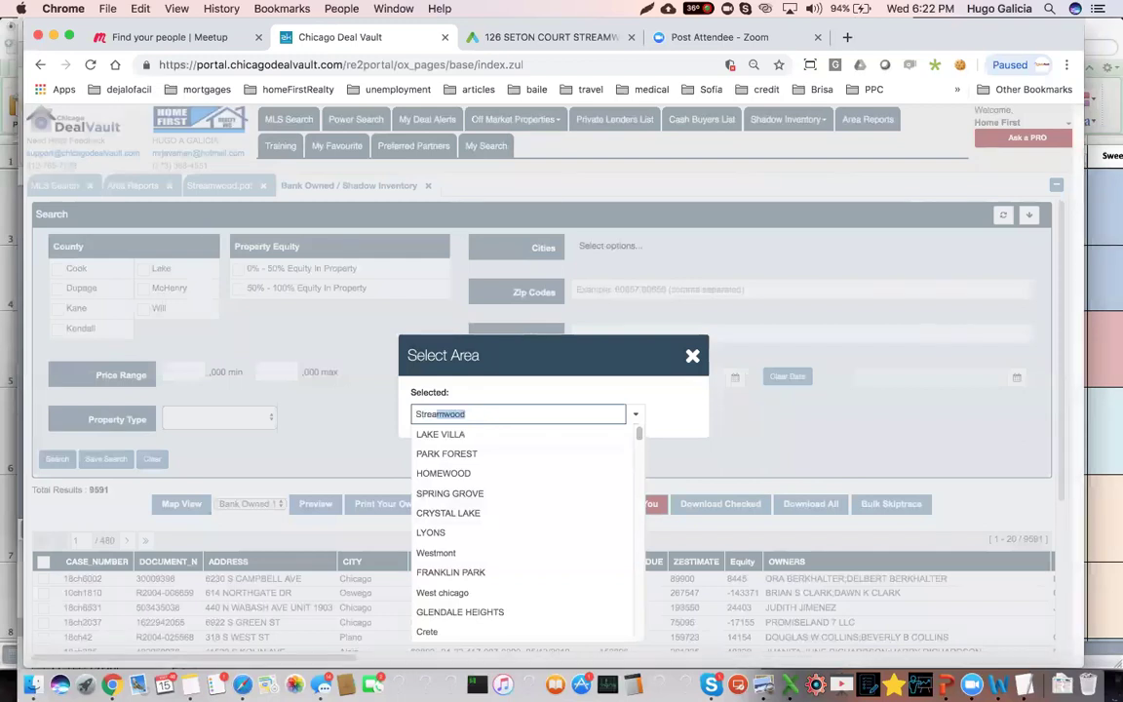
pyautogui.press('Return')
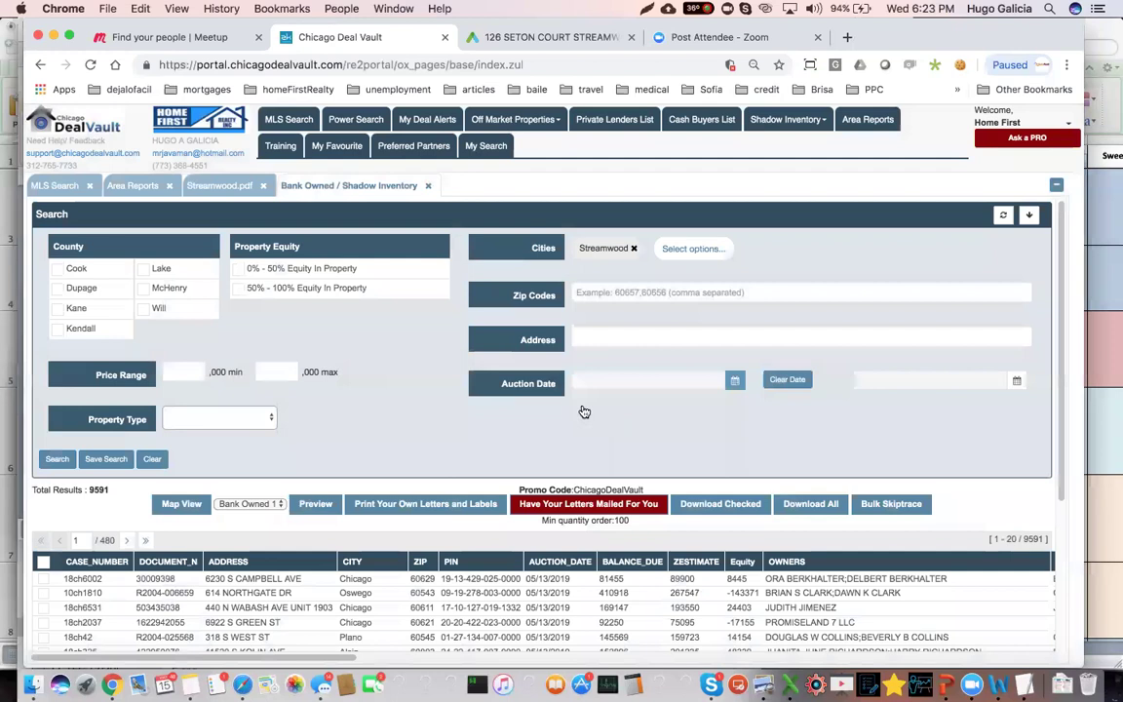
# - Limit the auction dates to Mar 1, 2019 through May 15, 2019 and run the search
pyautogui.click(583, 381)
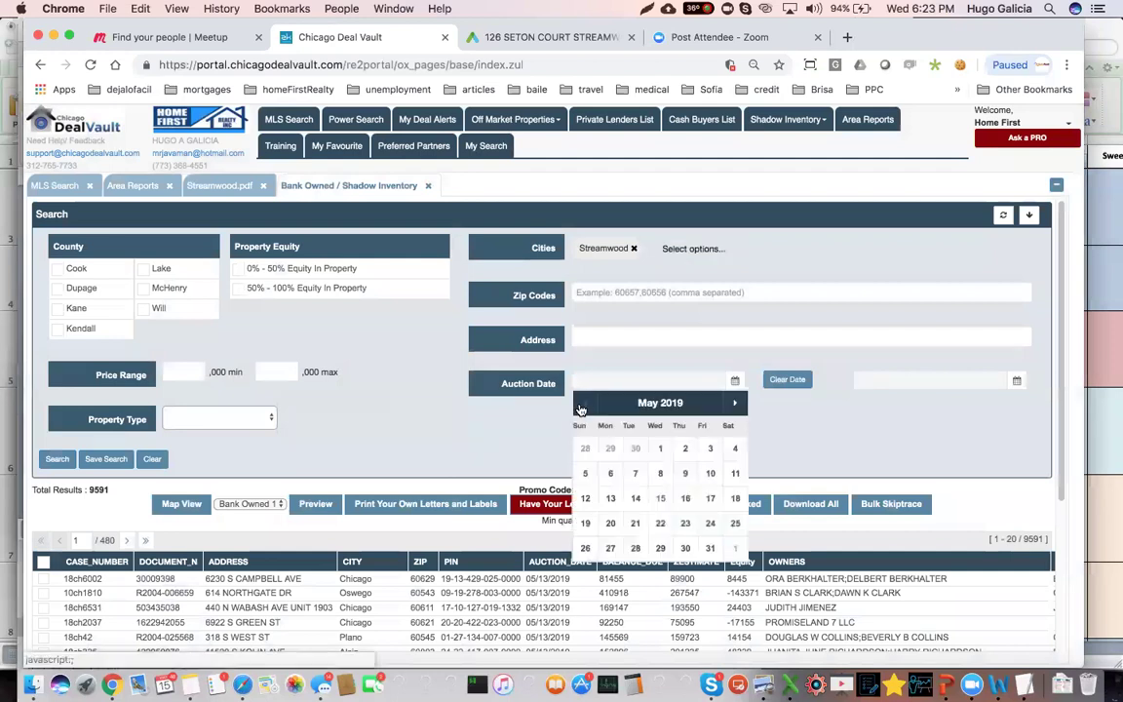
pyautogui.click(585, 403)
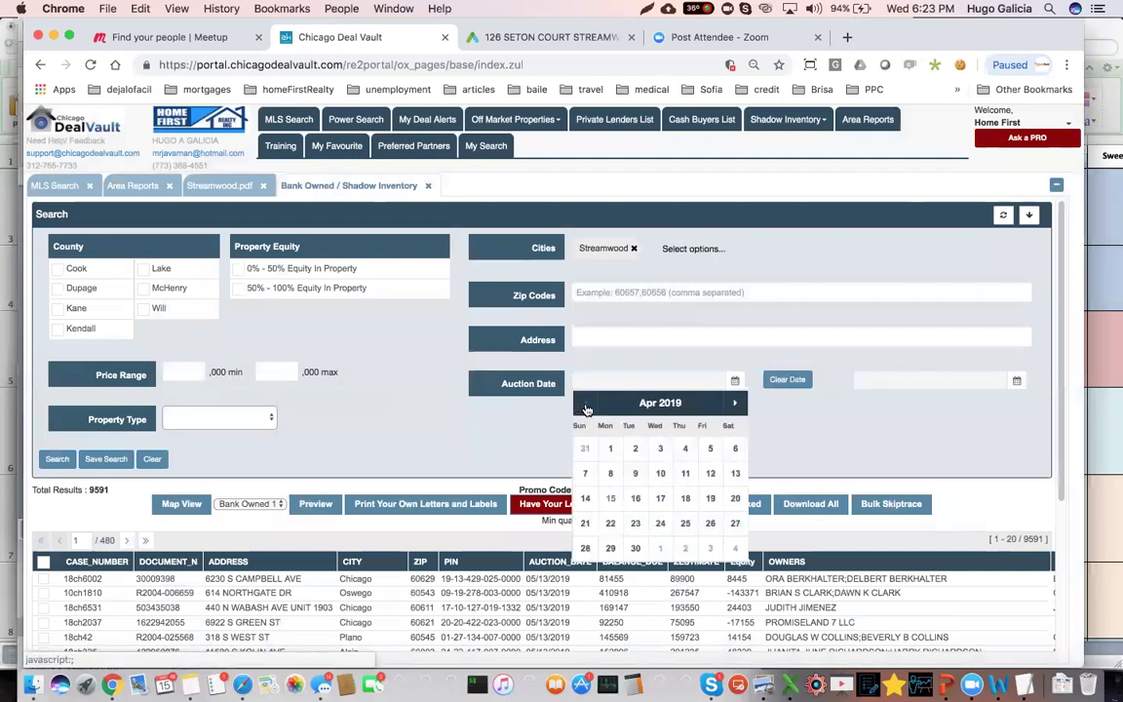
pyautogui.click(585, 403)
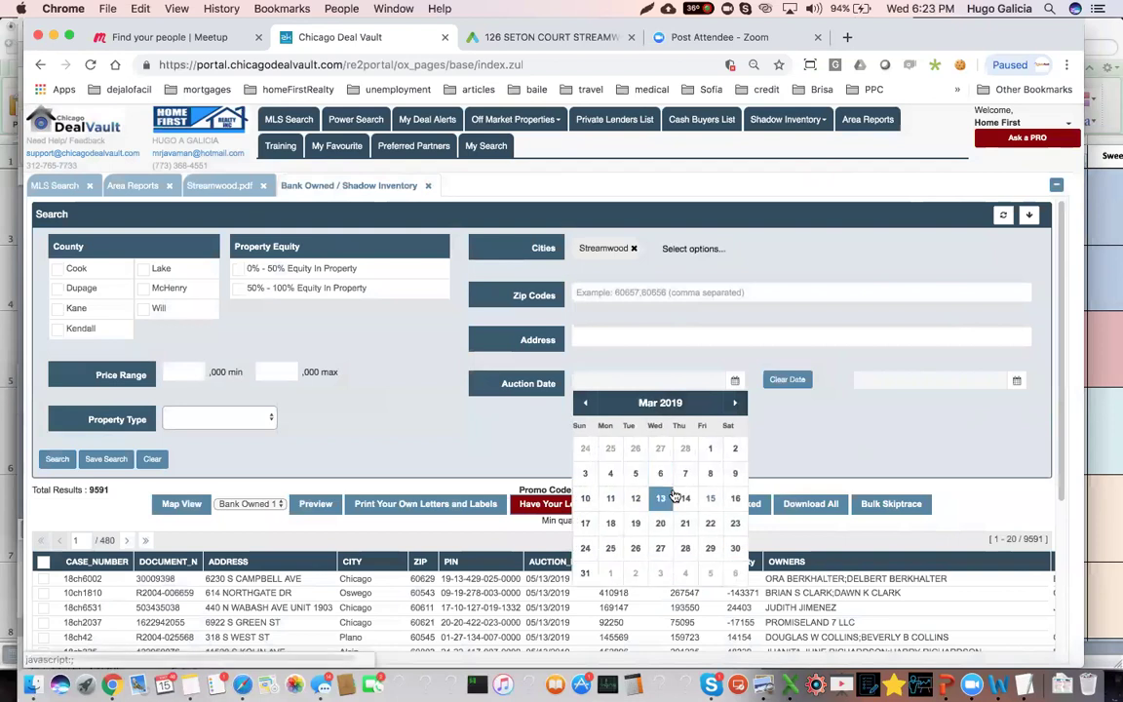
pyautogui.click(710, 448)
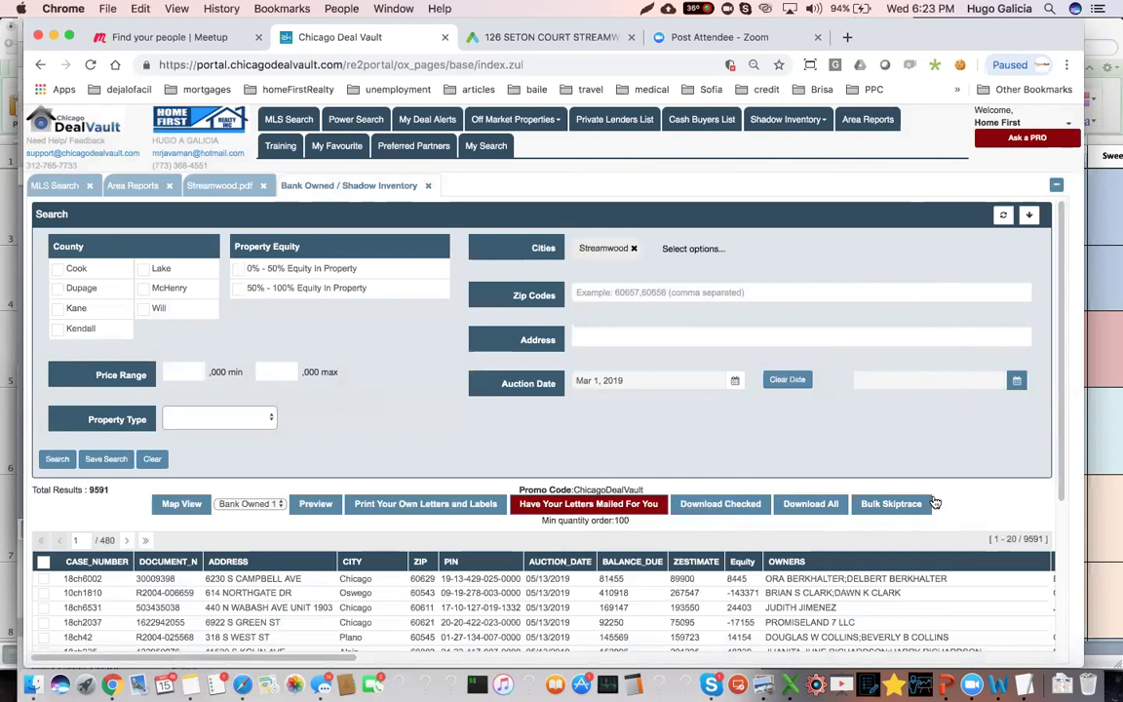
pyautogui.click(846, 444)
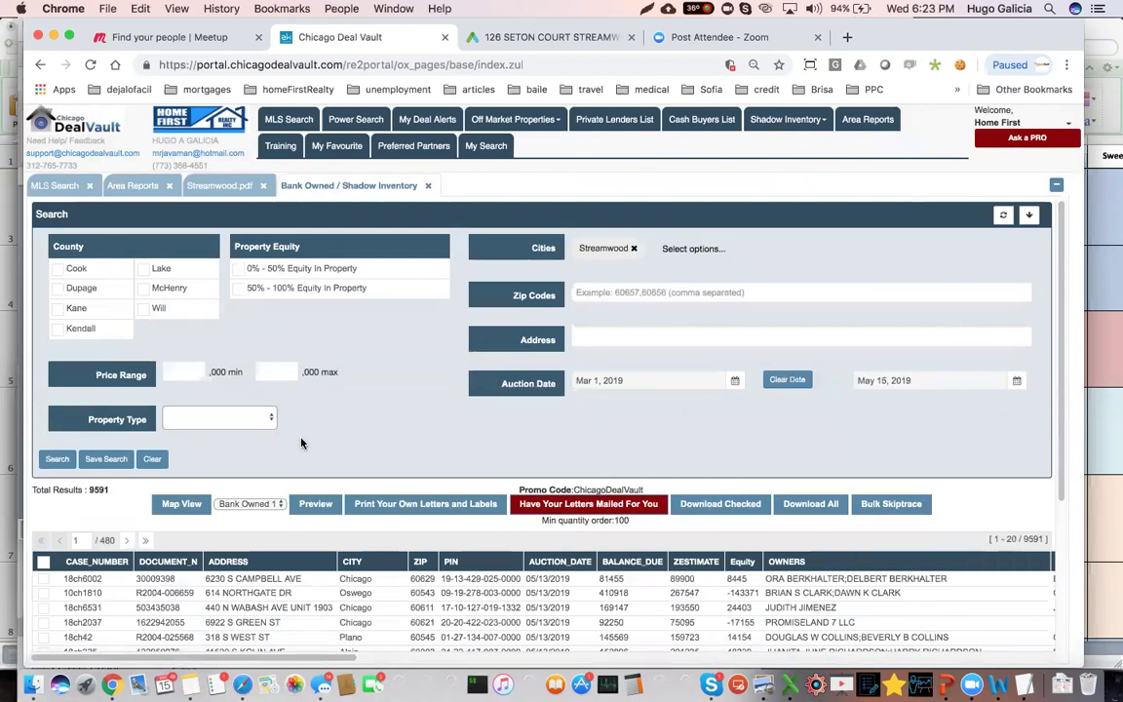
pyautogui.scroll(-1, 98, 448)
pyautogui.click(56, 439)
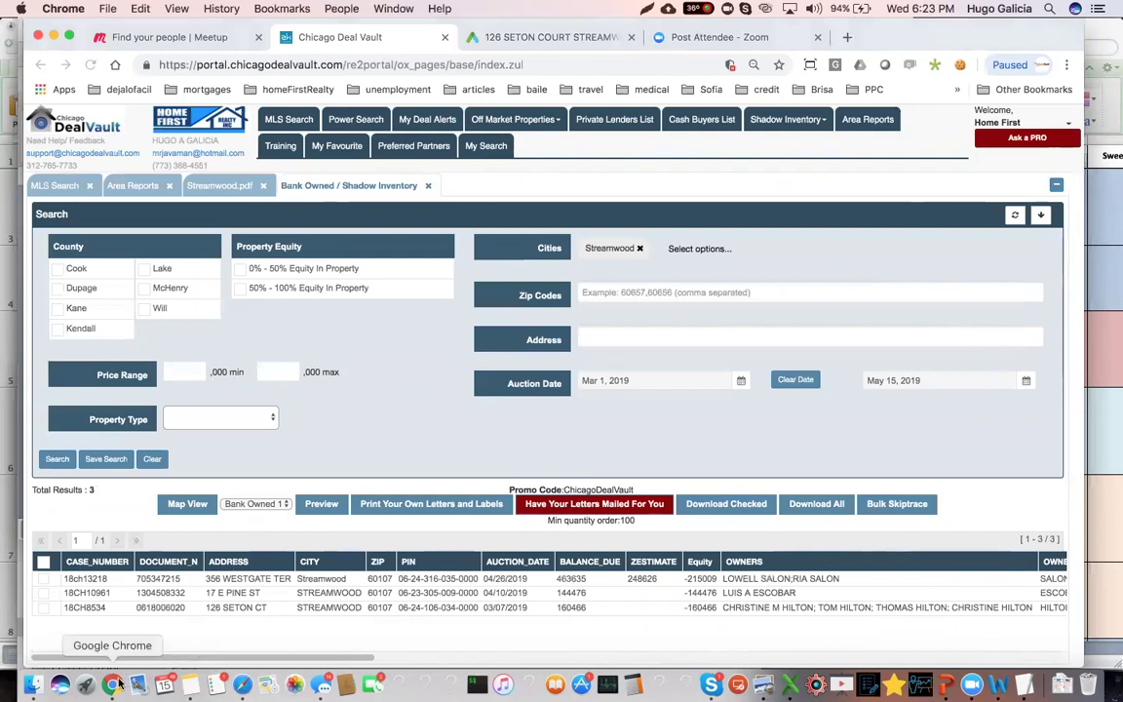
# - Open the record of the property with the 03/07/2019 auction date and zoom its map in on the location
pyautogui.doubleClick(237, 607)
pyautogui.click(302, 268)
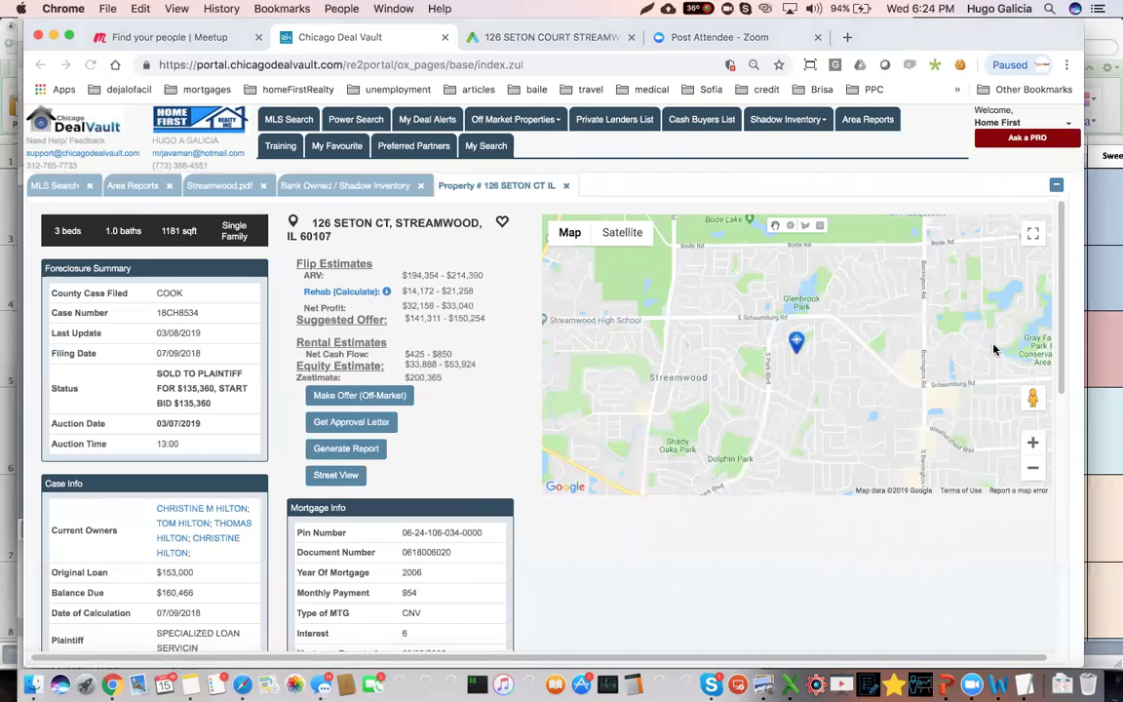
pyautogui.doubleClick(1035, 441)
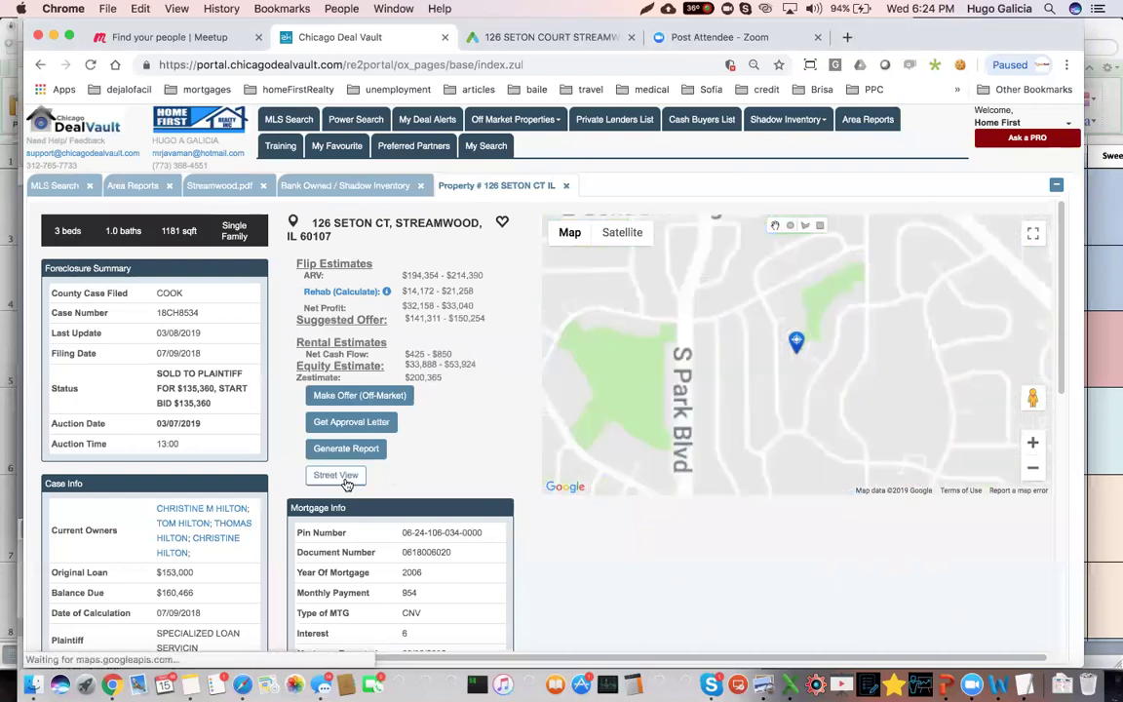
# - Switch the property's map to Street View and look around the house, the neighbouring homes and the street
pyautogui.click(335, 475)
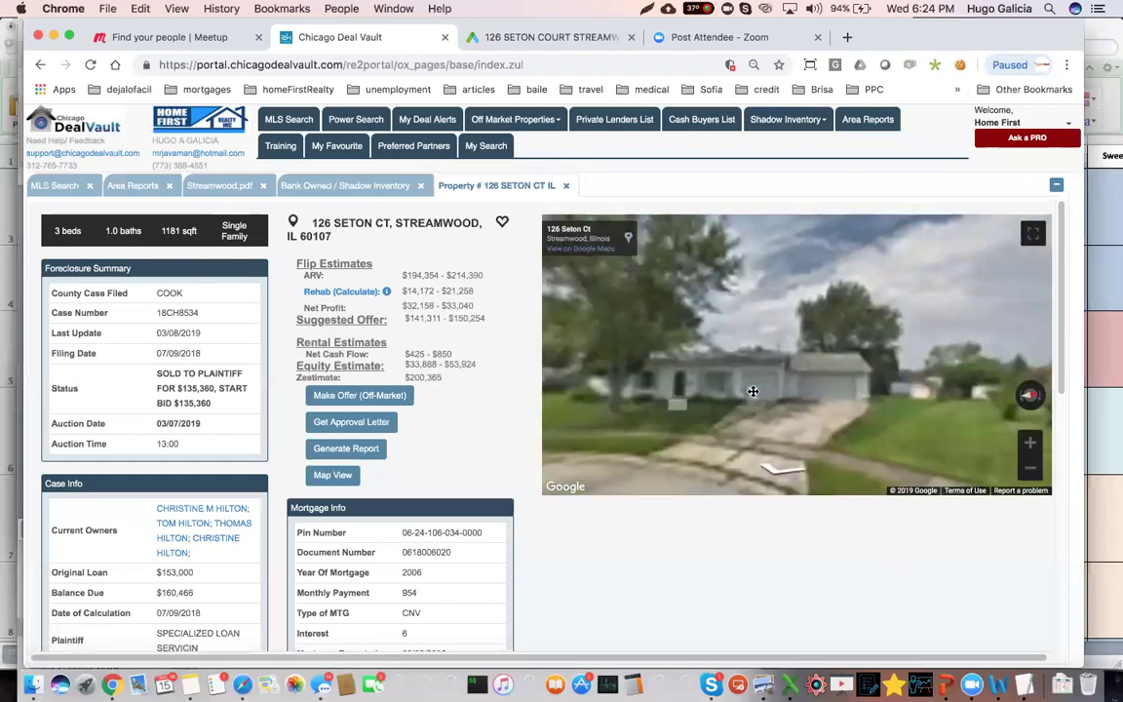
pyautogui.click(886, 387)
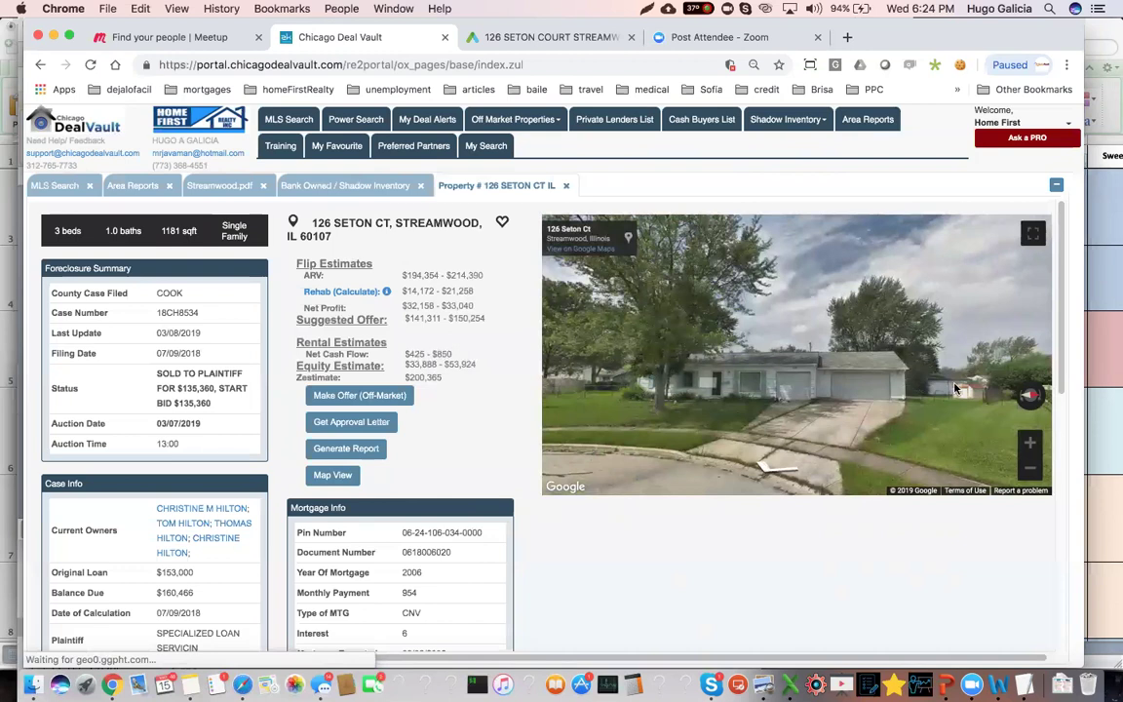
pyautogui.click(889, 385)
pyautogui.click(696, 387)
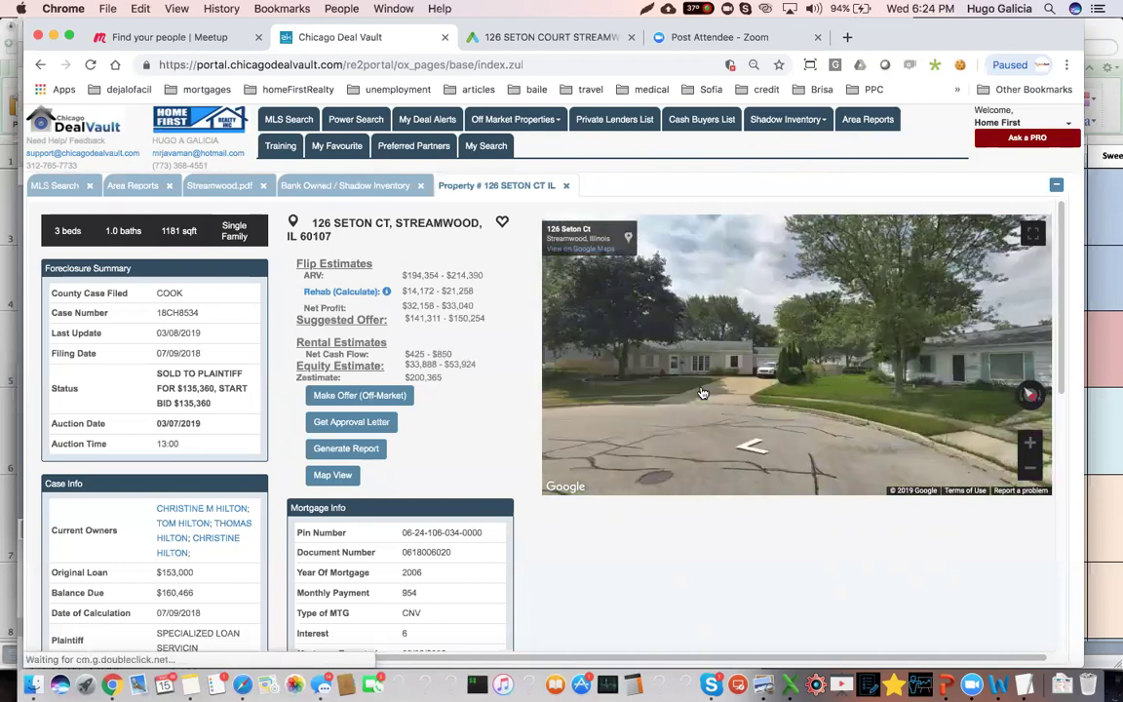
pyautogui.click(797, 385)
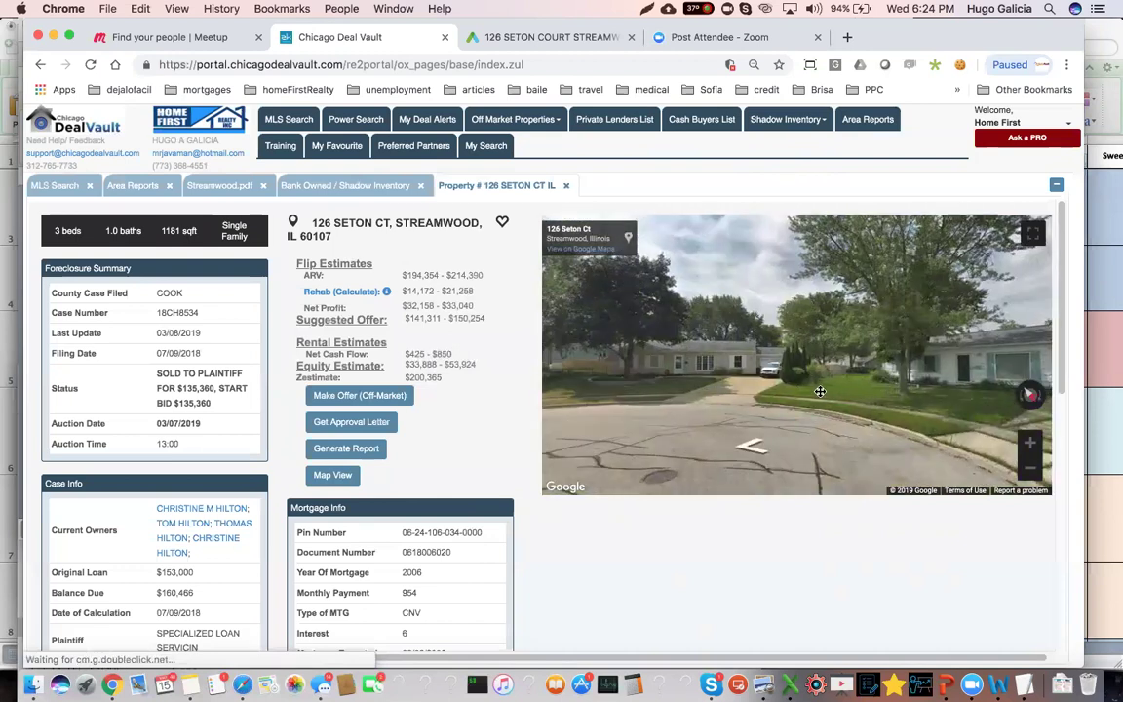
pyautogui.click(691, 396)
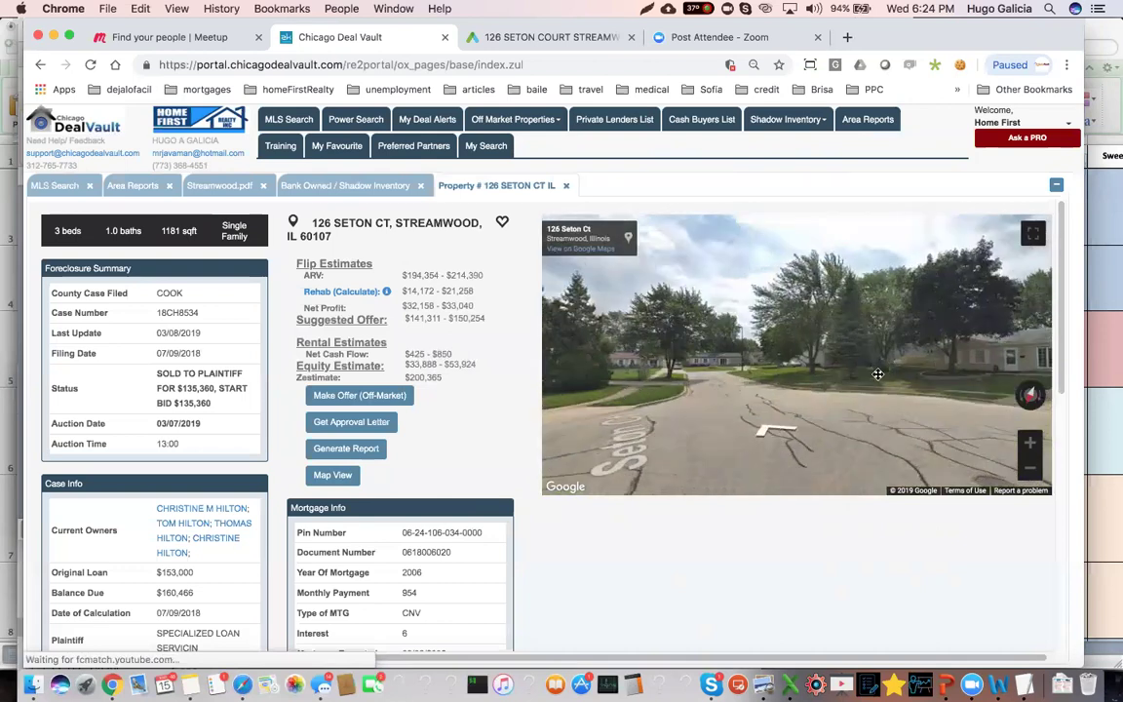
pyautogui.click(825, 380)
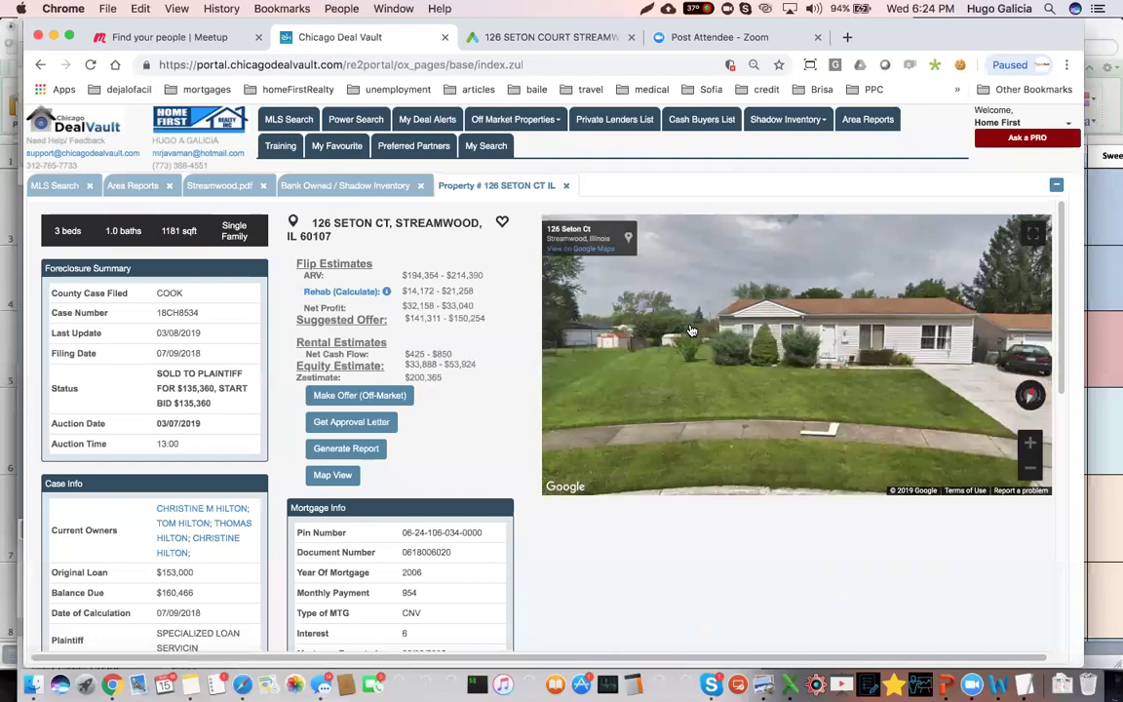
pyautogui.moveTo(691, 331); pyautogui.dragTo(829, 341)
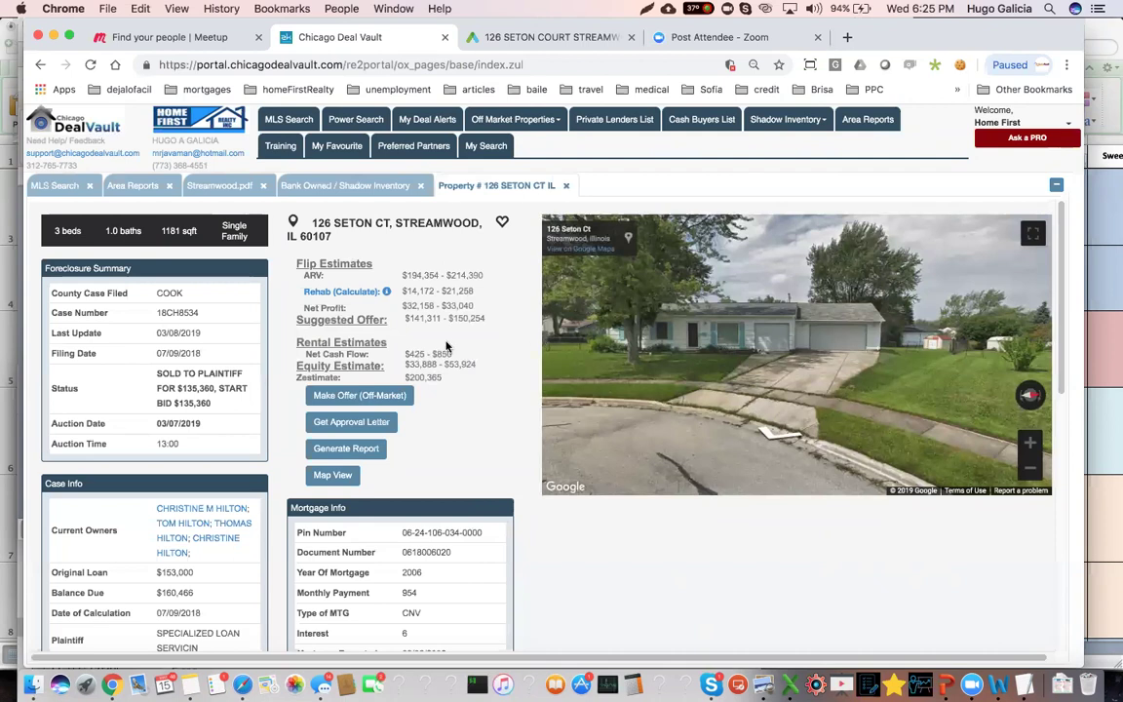
# - Examine the property's bedroom count and square footage, foreclosure summary, case info, mortgage and liens, down to the comps section
pyautogui.moveTo(84, 230); pyautogui.dragTo(43, 231)
pyautogui.moveTo(156, 234); pyautogui.dragTo(198, 232)
pyautogui.scroll(-1, 222, 297)
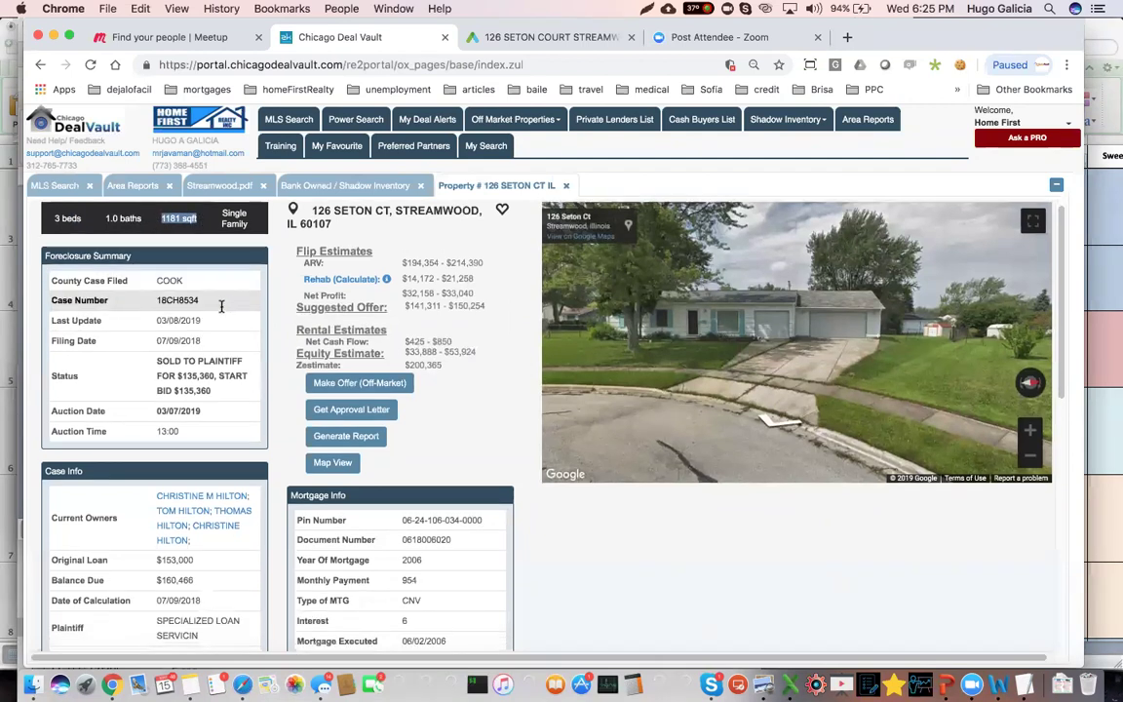
pyautogui.scroll(-2, 195, 294)
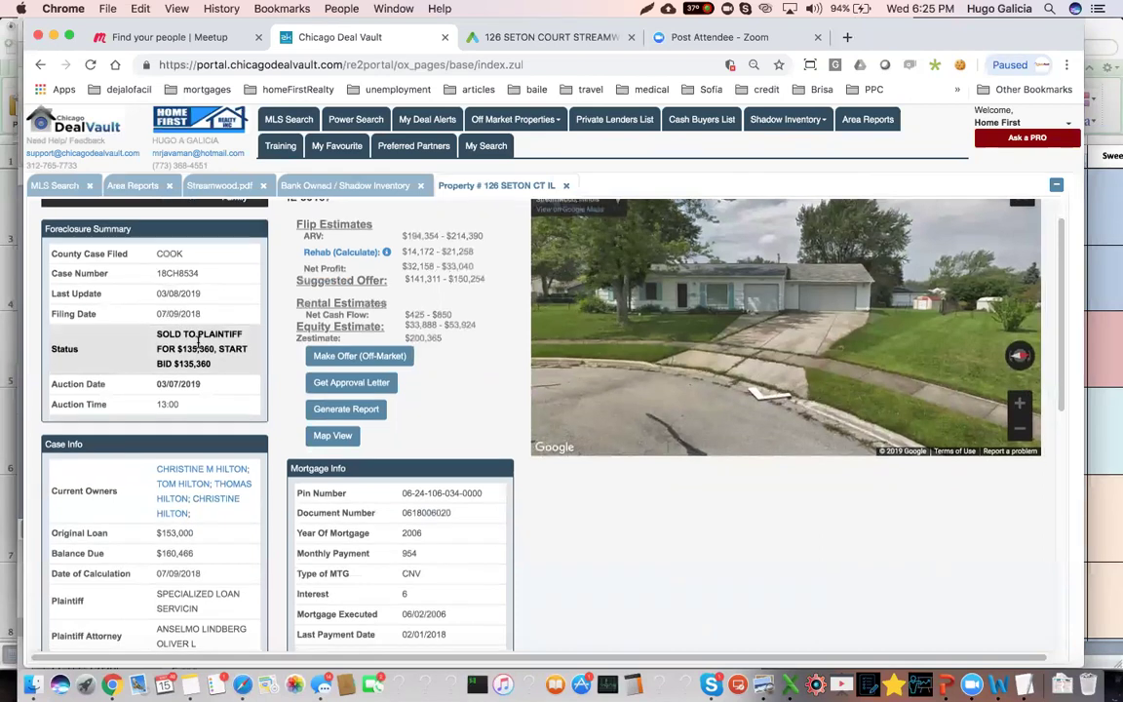
pyautogui.scroll(-1, 172, 351)
pyautogui.scroll(-3, 171, 351)
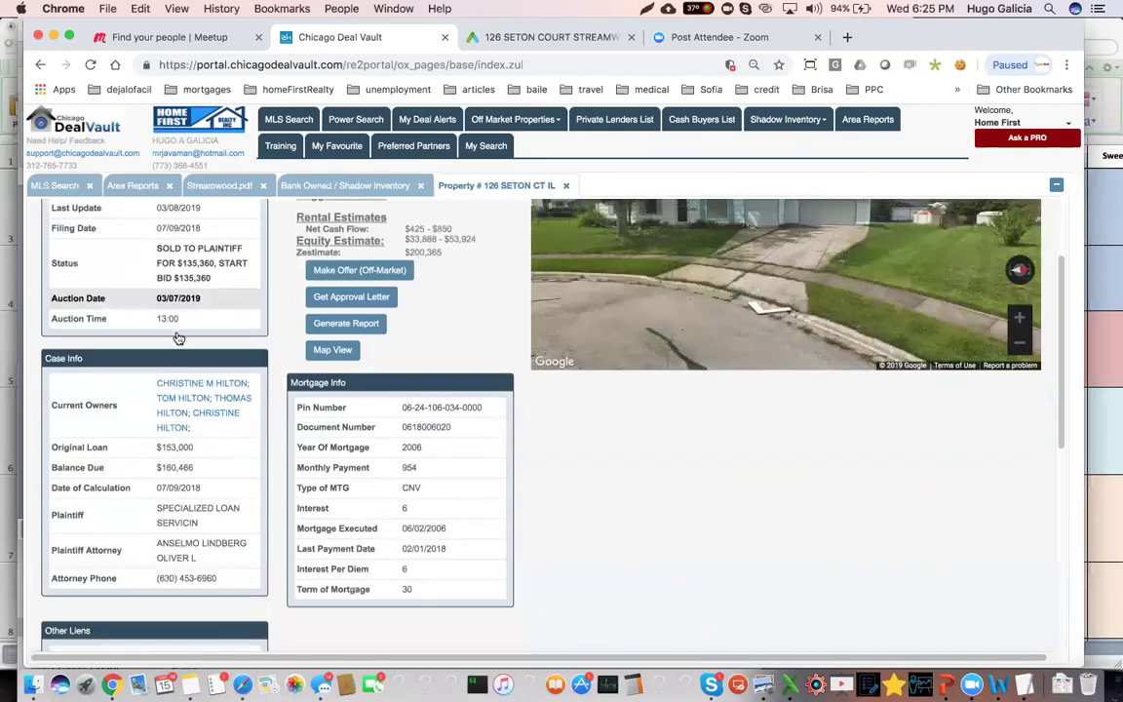
pyautogui.scroll(-2, 175, 326)
pyautogui.scroll(-1, 178, 334)
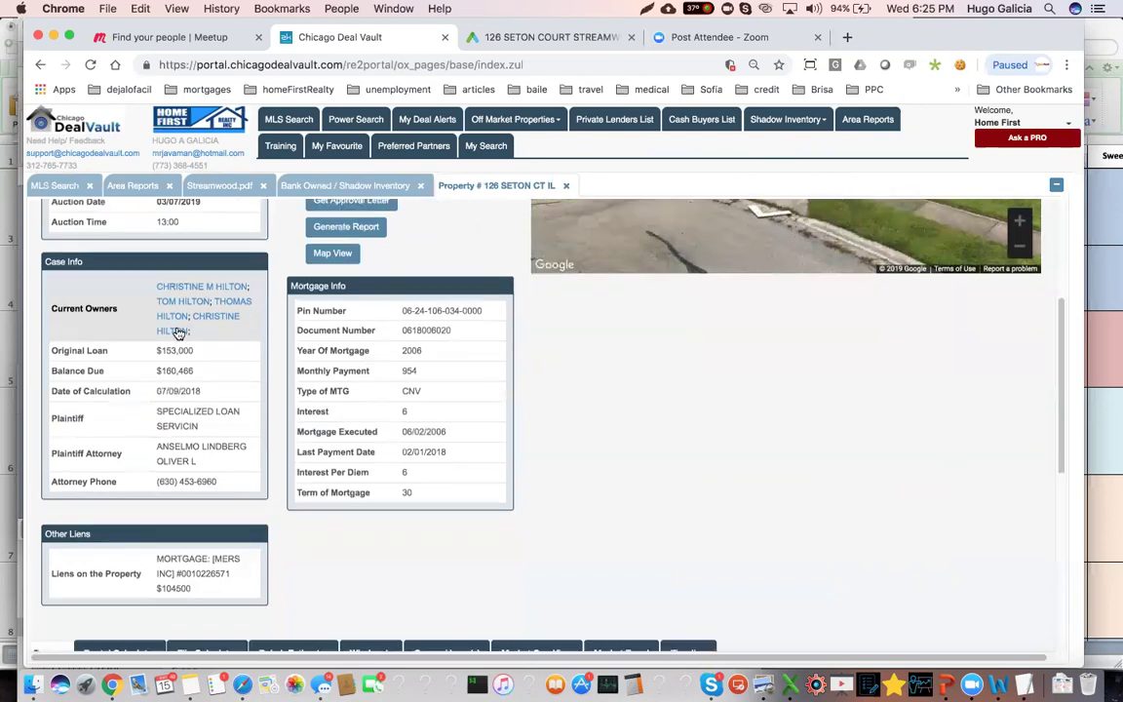
pyautogui.scroll(-5, 178, 333)
pyautogui.scroll(-1, 176, 331)
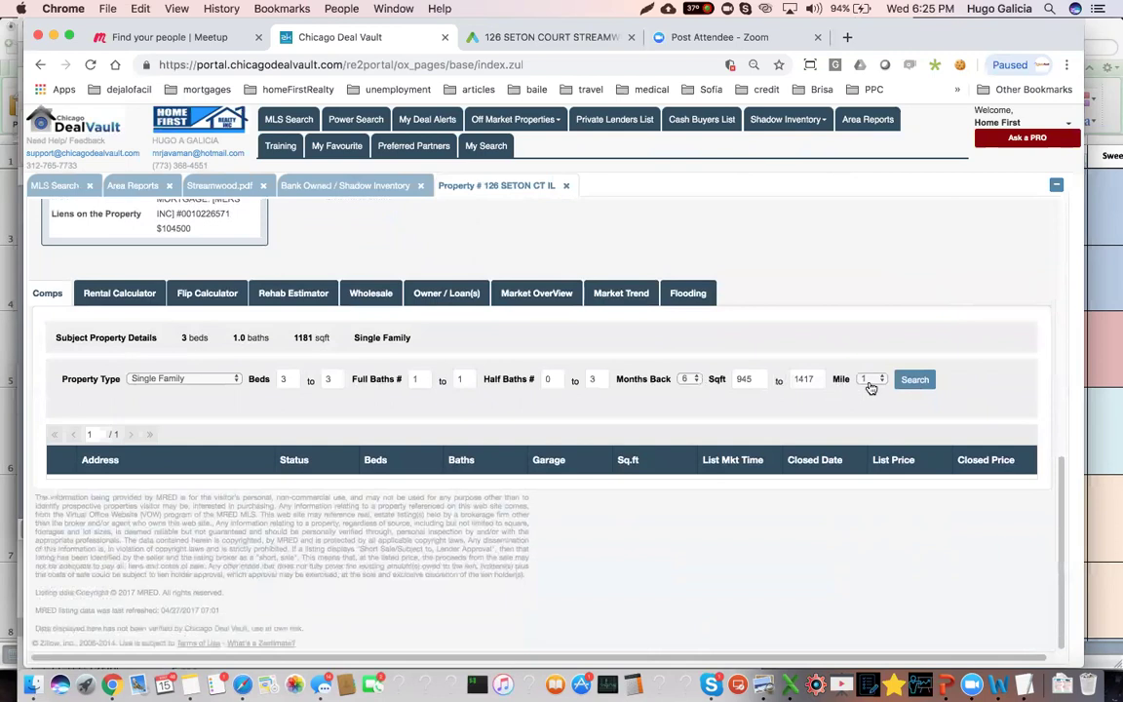
# - Run the comps search with the preset criteria and look over the comparable sold homes
pyautogui.click(915, 379)
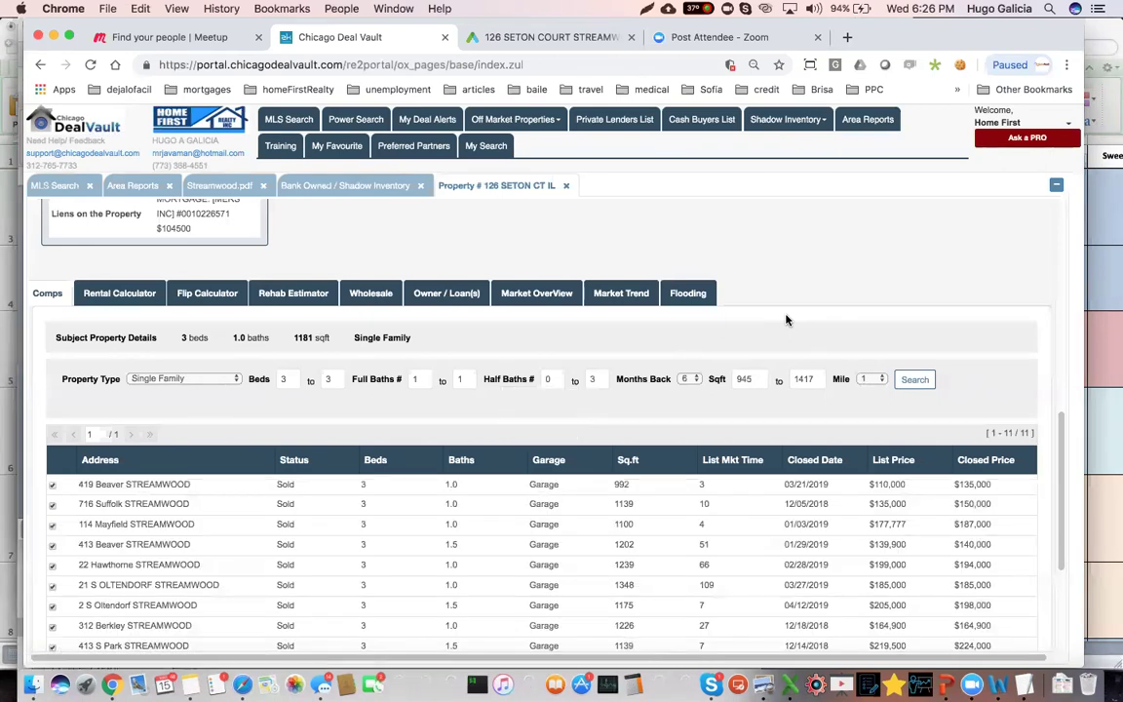
pyautogui.scroll(-2, 714, 312)
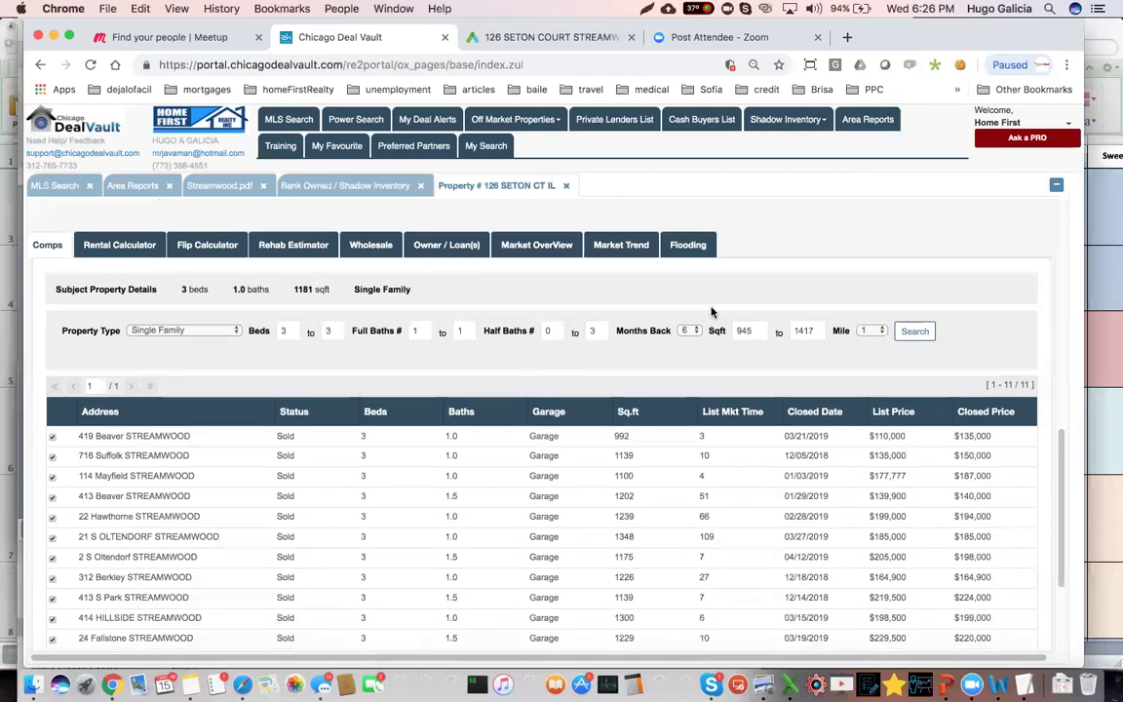
pyautogui.scroll(-3, 668, 330)
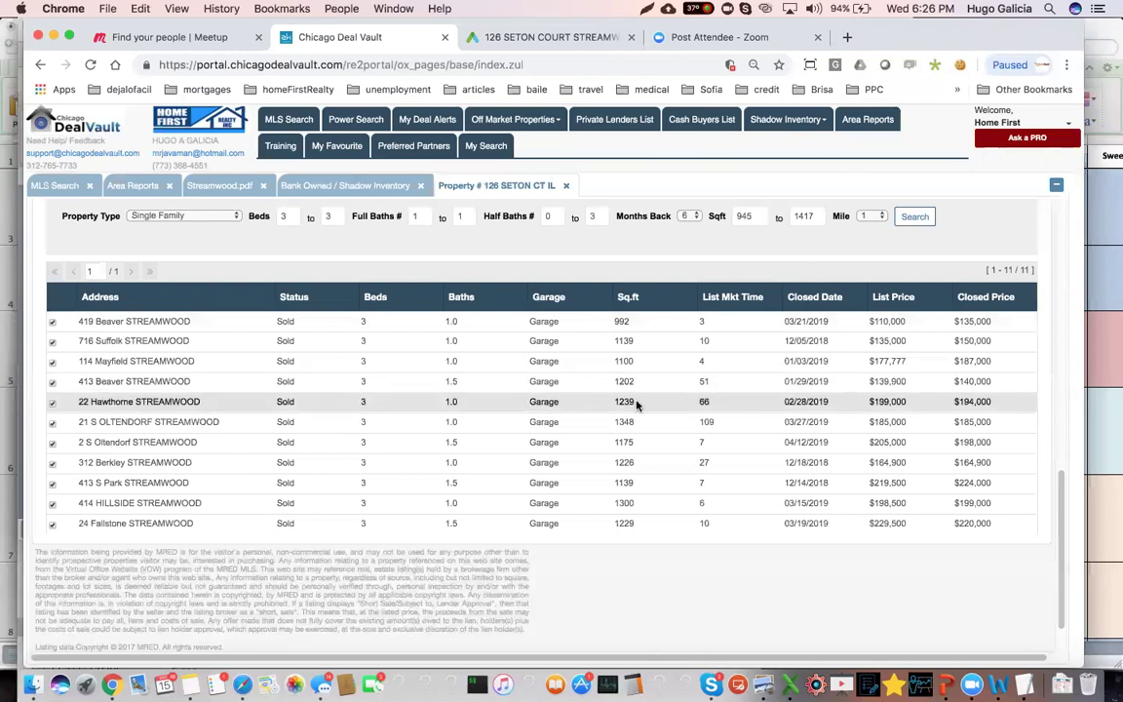
# - Open the record of the 992 sq ft comp with the $135,000 closed price and read its description and agent remarks
pyautogui.scroll(-2, 829, 402)
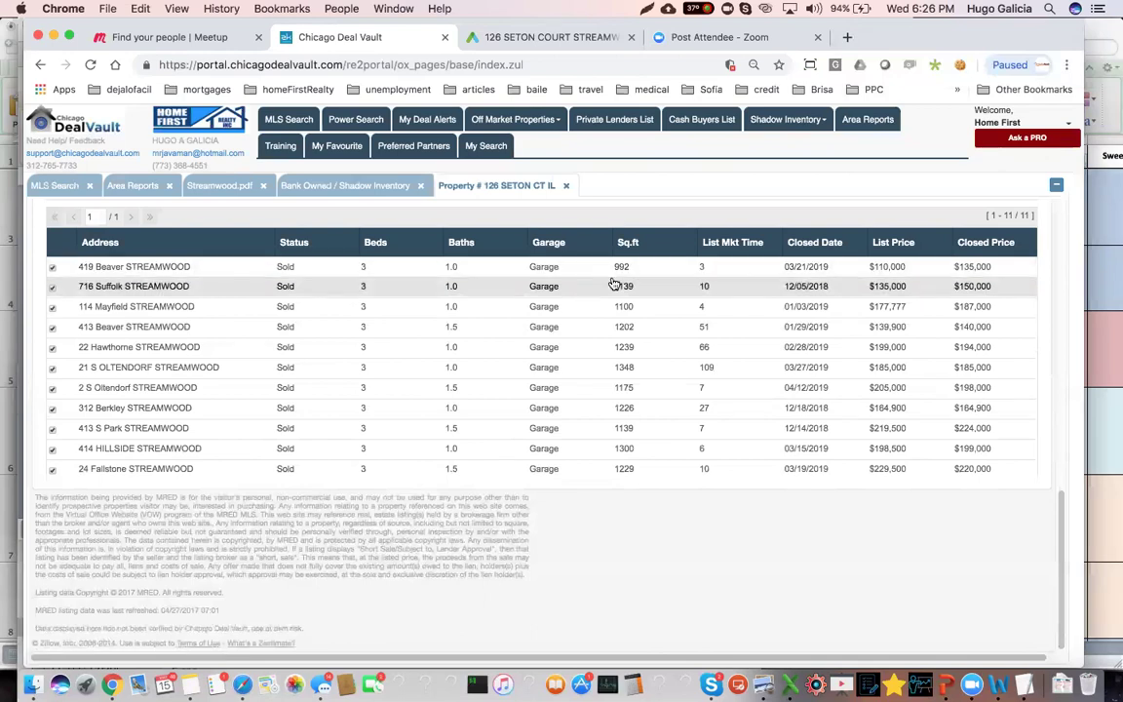
pyautogui.click(137, 266)
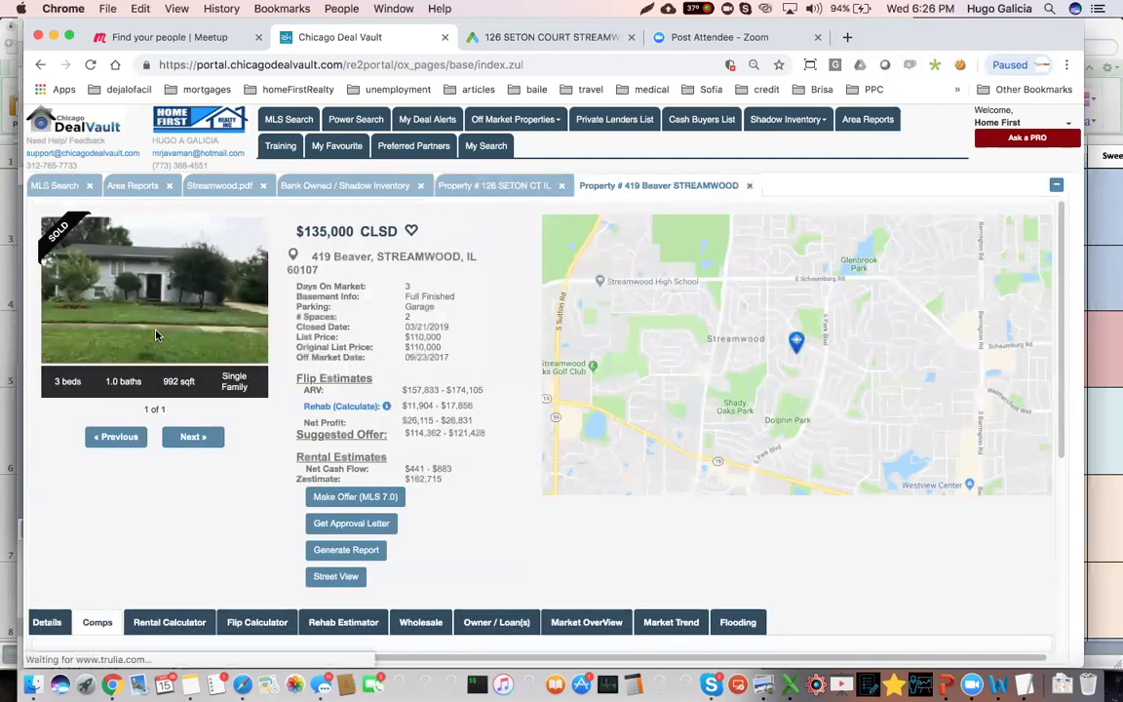
pyautogui.scroll(-1, 72, 397)
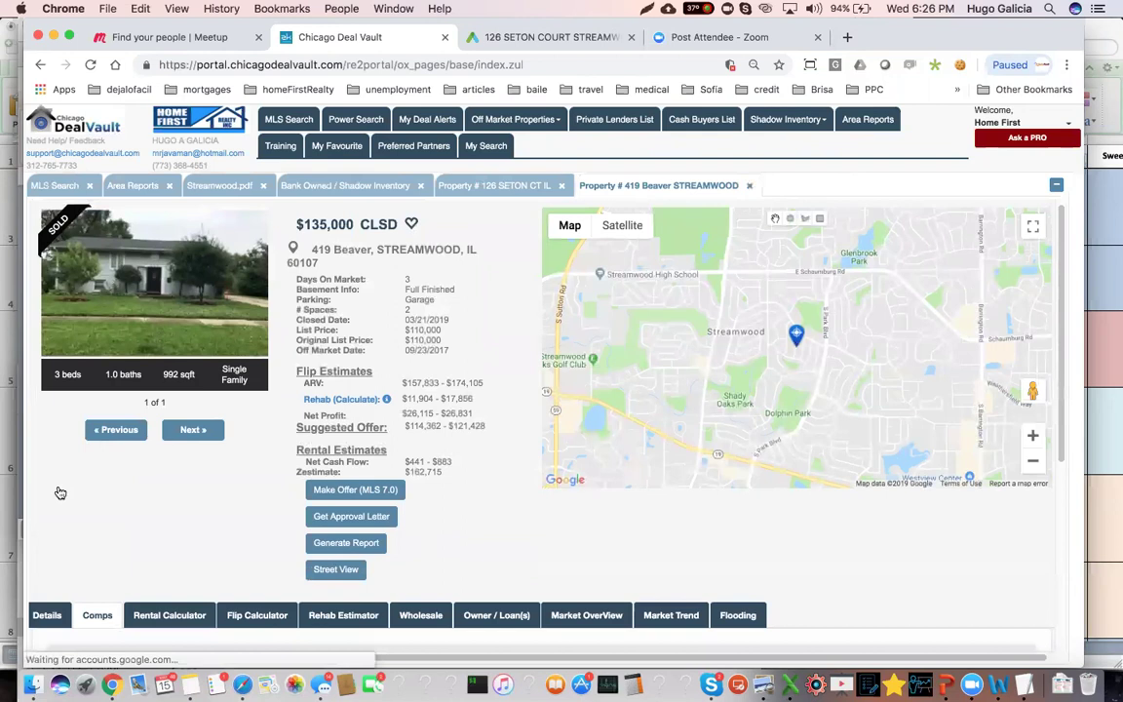
pyautogui.scroll(-3, 188, 427)
pyautogui.scroll(-8, 195, 419)
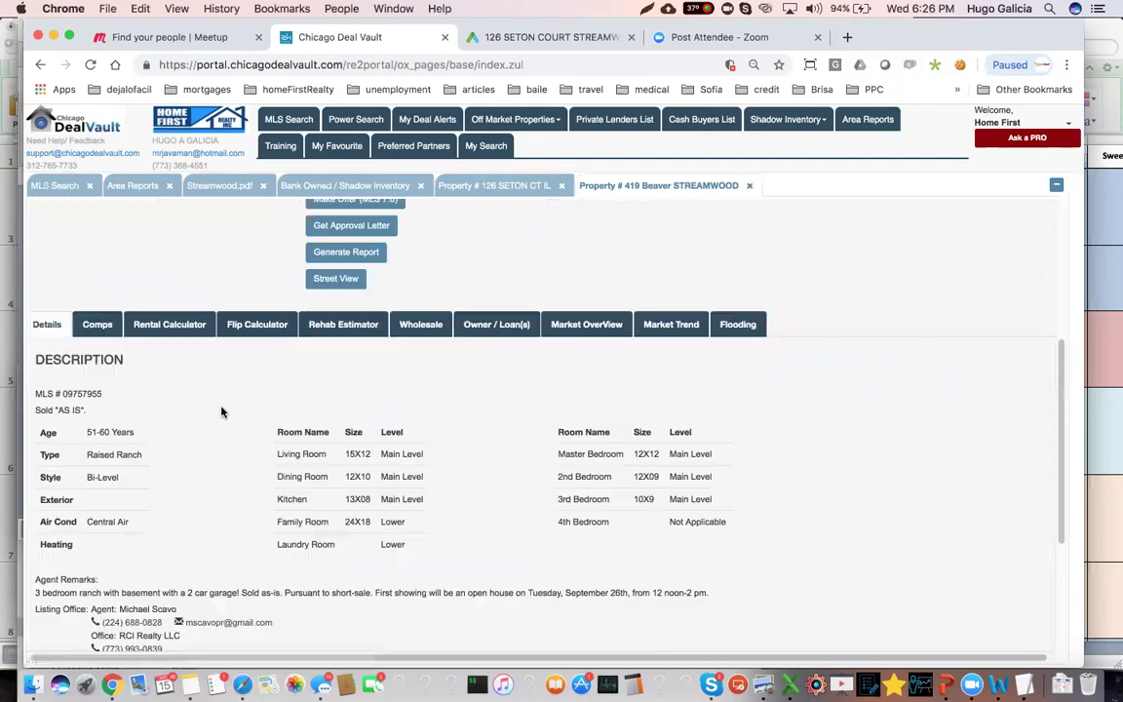
pyautogui.scroll(-1, 285, 487)
pyautogui.moveTo(308, 485); pyautogui.dragTo(373, 486)
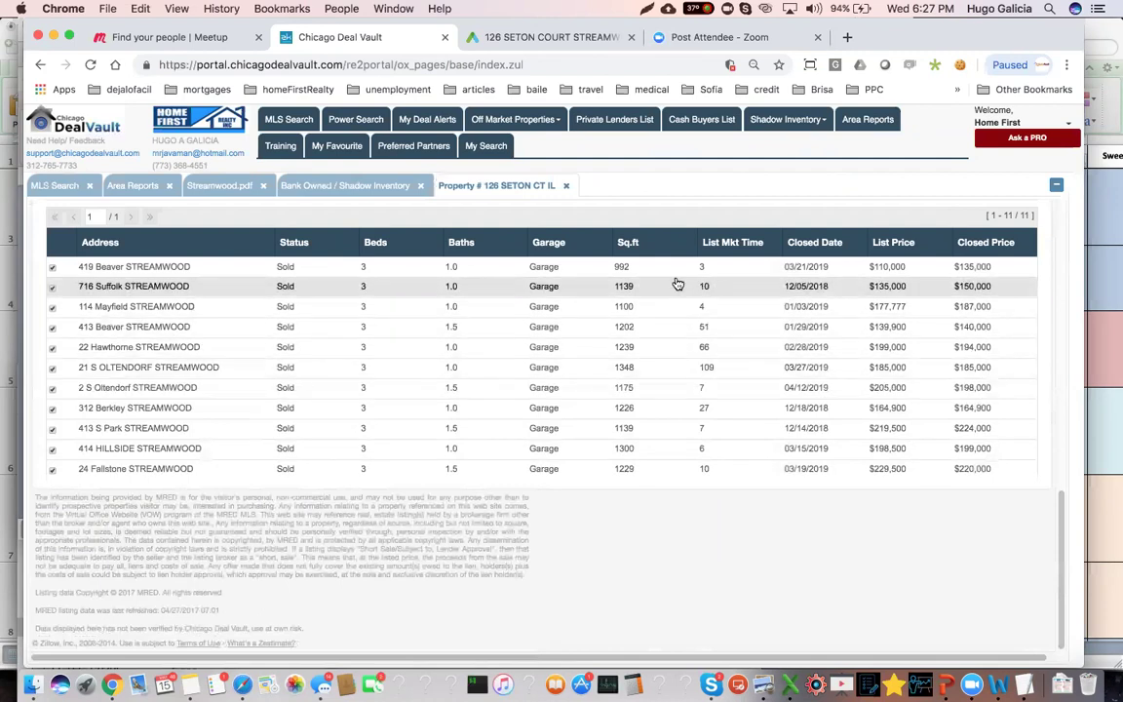
# - Exclude the four comps with closed prices of $135,000, $150,000, $140,000 and $164,900 from the comparable sales
pyautogui.click(54, 270)
pyautogui.click(54, 288)
pyautogui.click(53, 332)
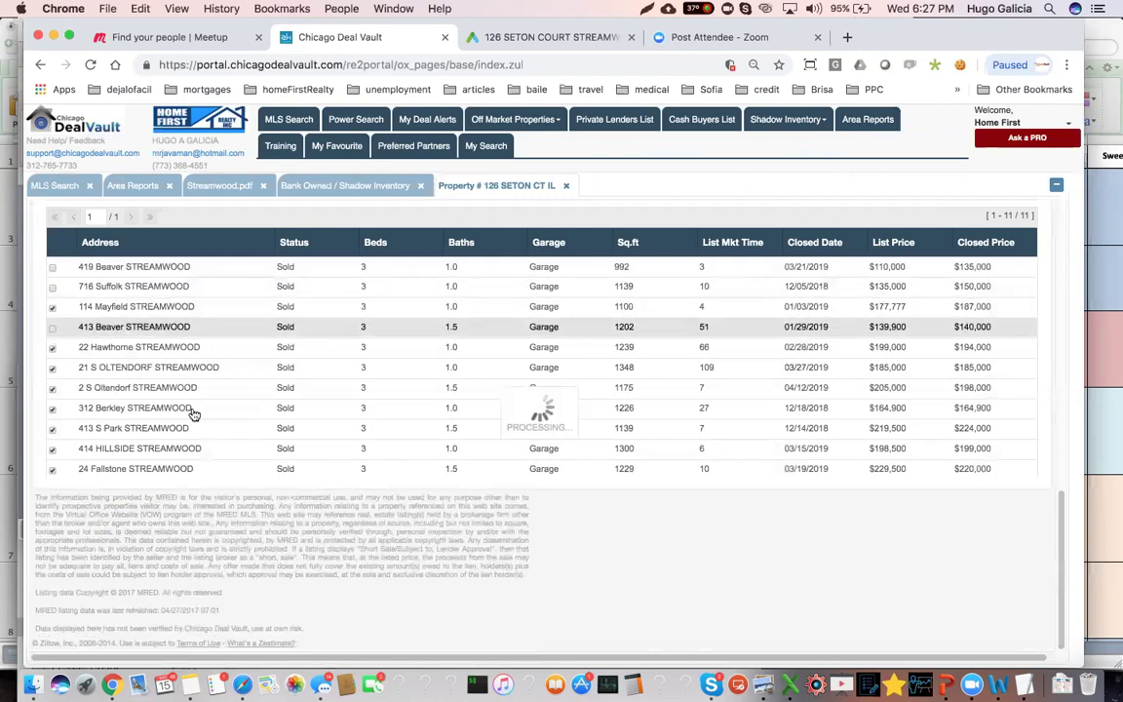
pyautogui.click(53, 408)
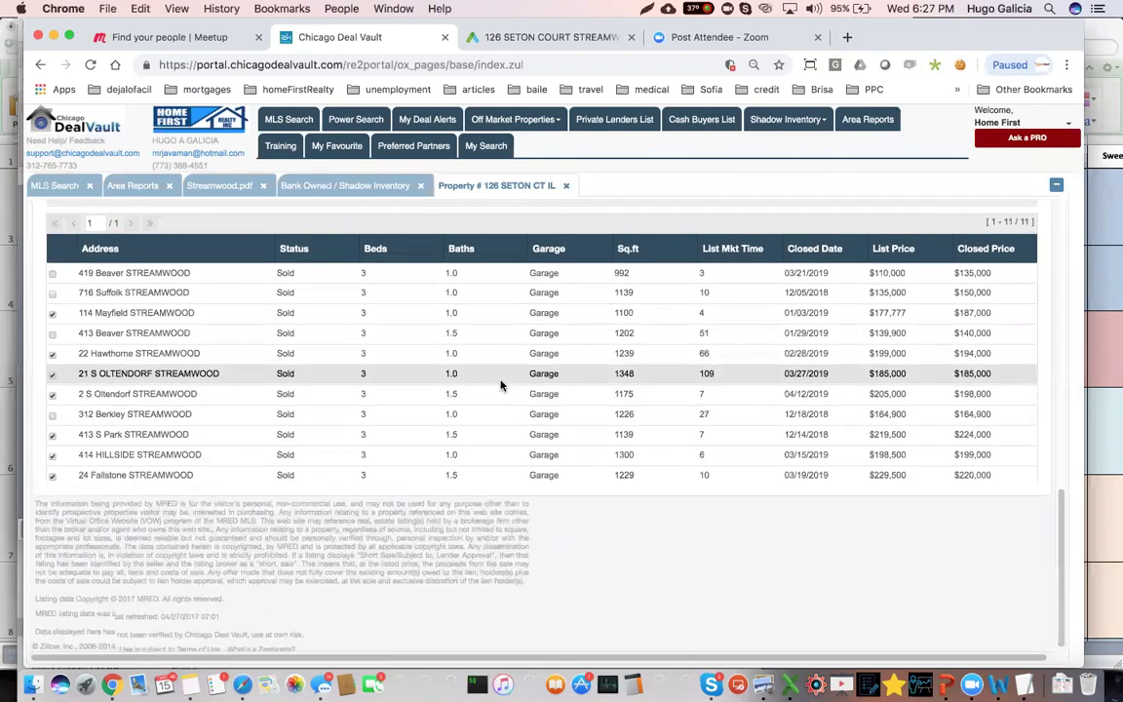
# - Switch the subject property back to the map view to see the comps' locations, and highlight its ARV
pyautogui.scroll(1, 500, 386)
pyautogui.scroll(10, 501, 386)
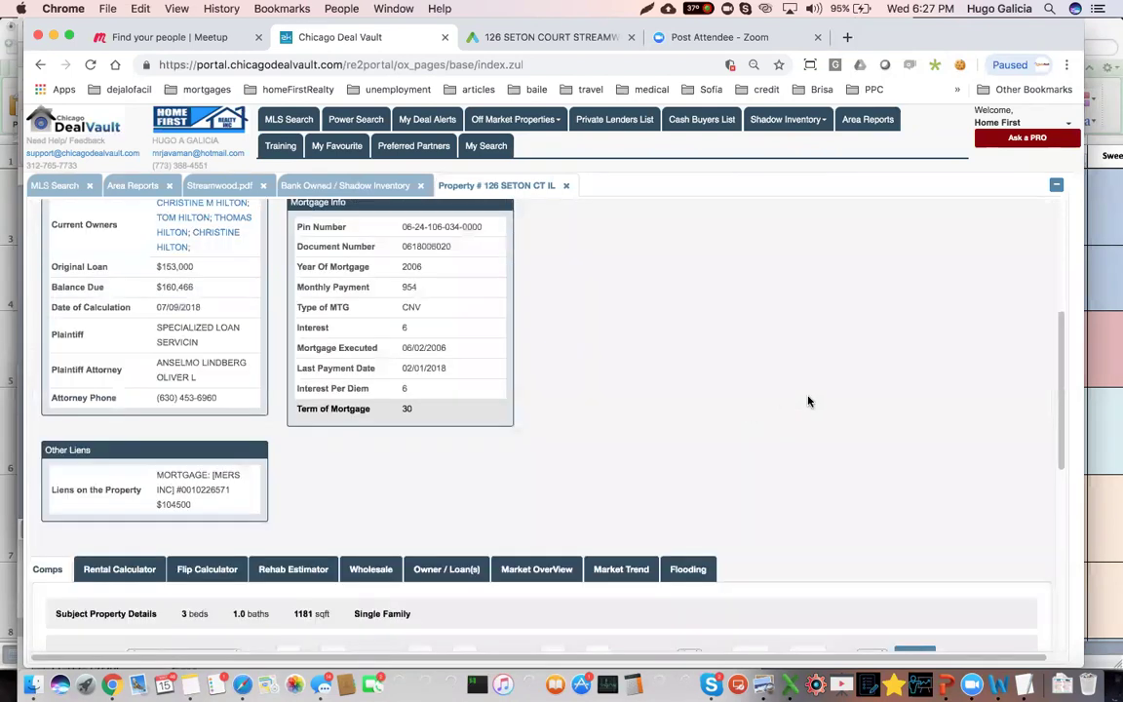
pyautogui.scroll(3, 339, 479)
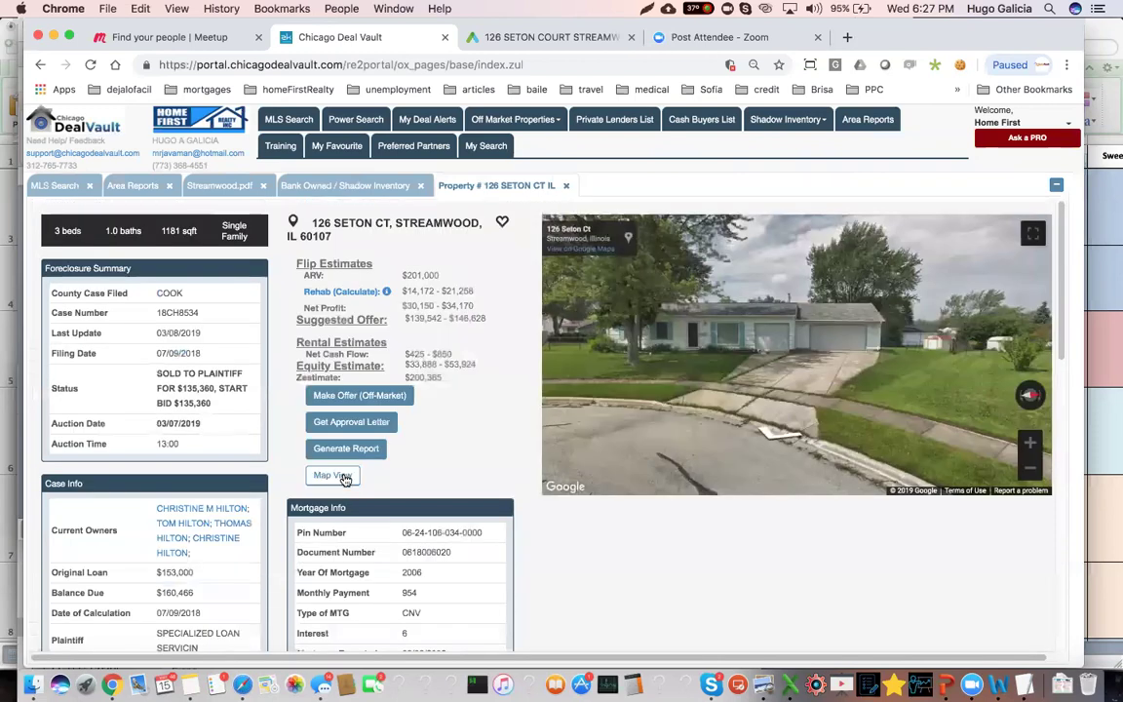
pyautogui.click(343, 479)
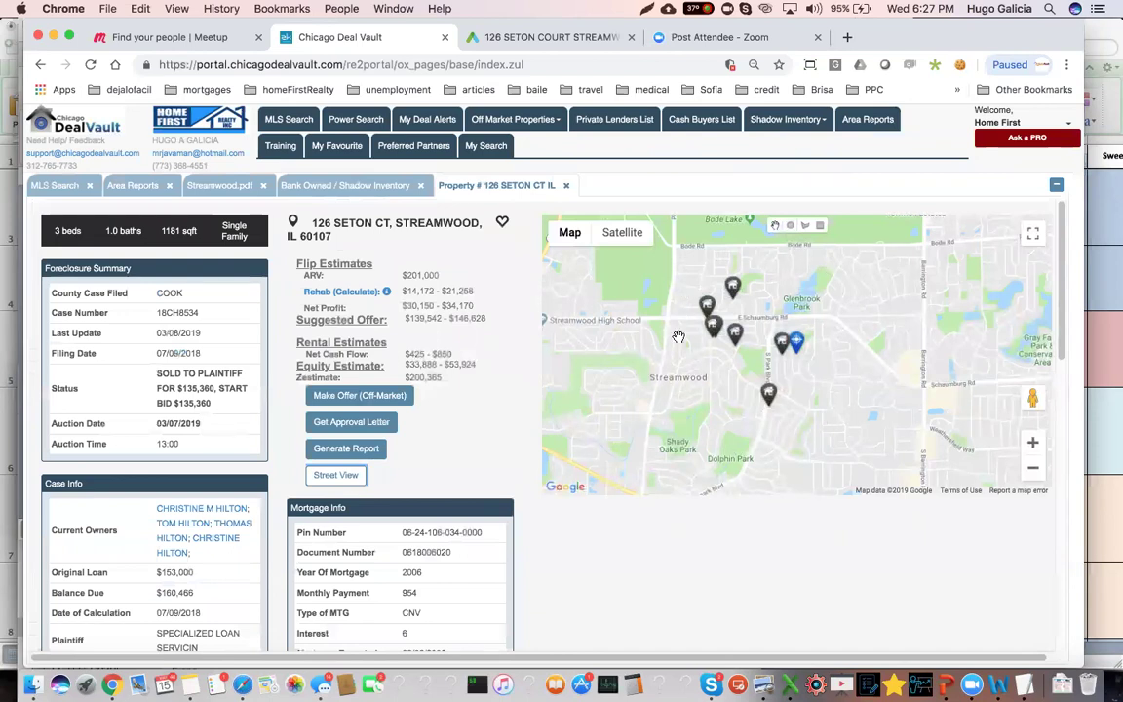
pyautogui.moveTo(440, 275); pyautogui.dragTo(403, 276)
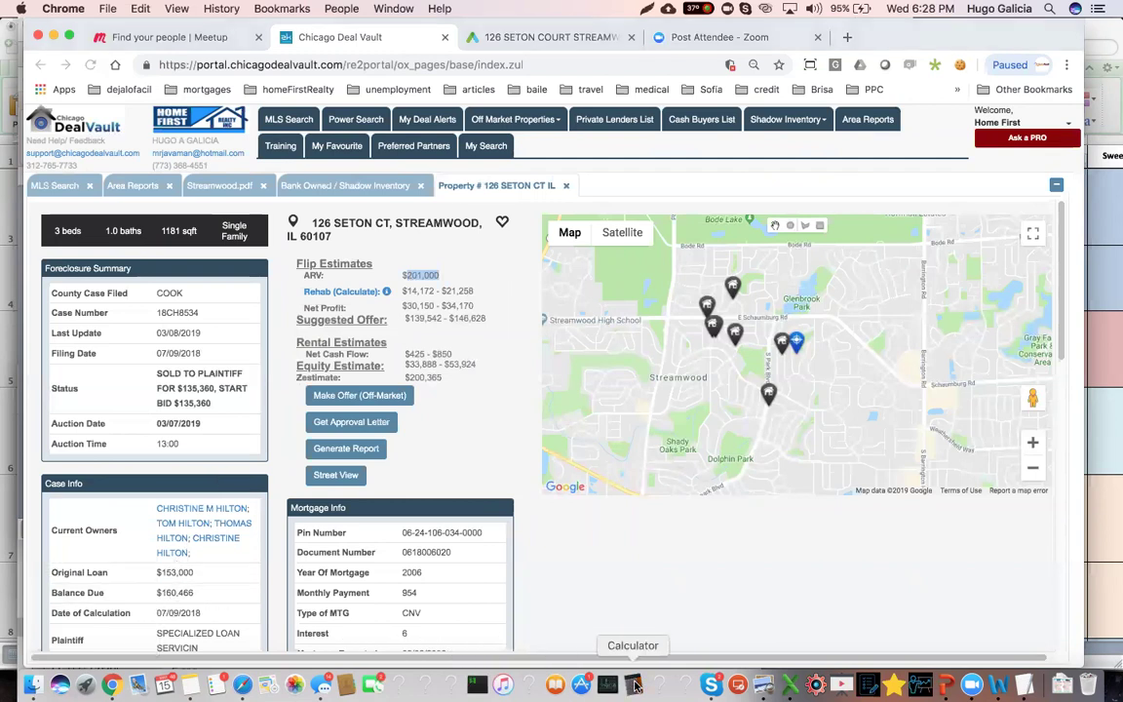
# - Open Calculator beside the flip estimates and multiply the rounded ARV of 200 by .8
pyautogui.click(636, 665)
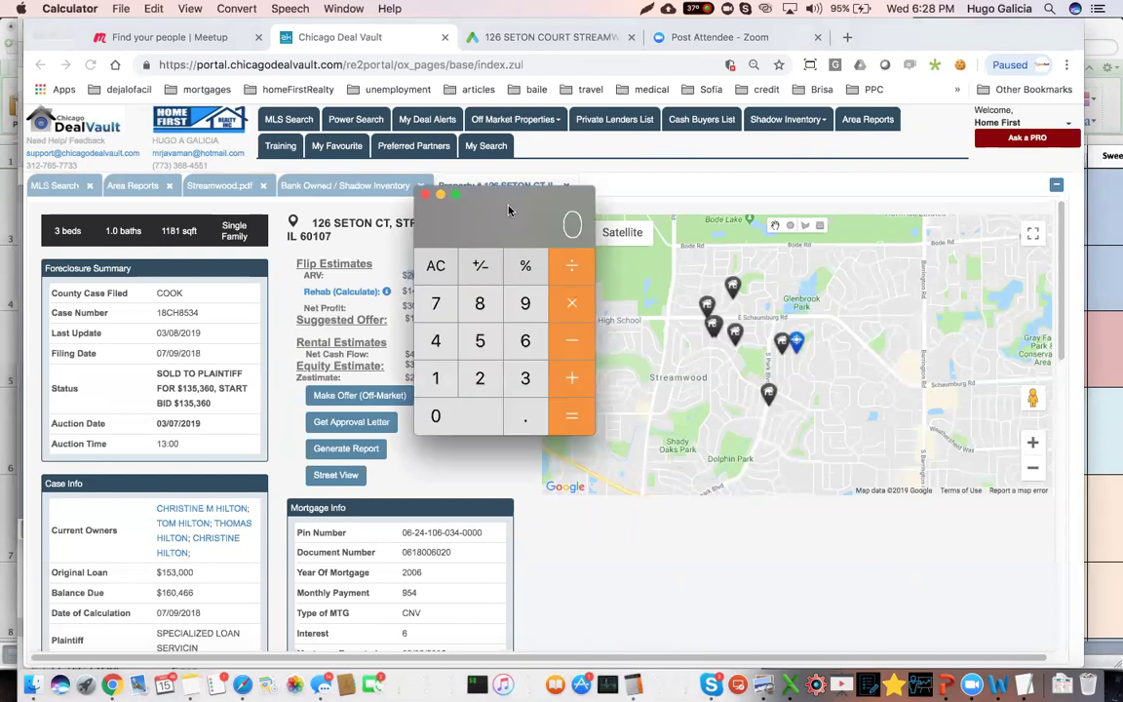
pyautogui.moveTo(487, 195); pyautogui.dragTo(714, 187)
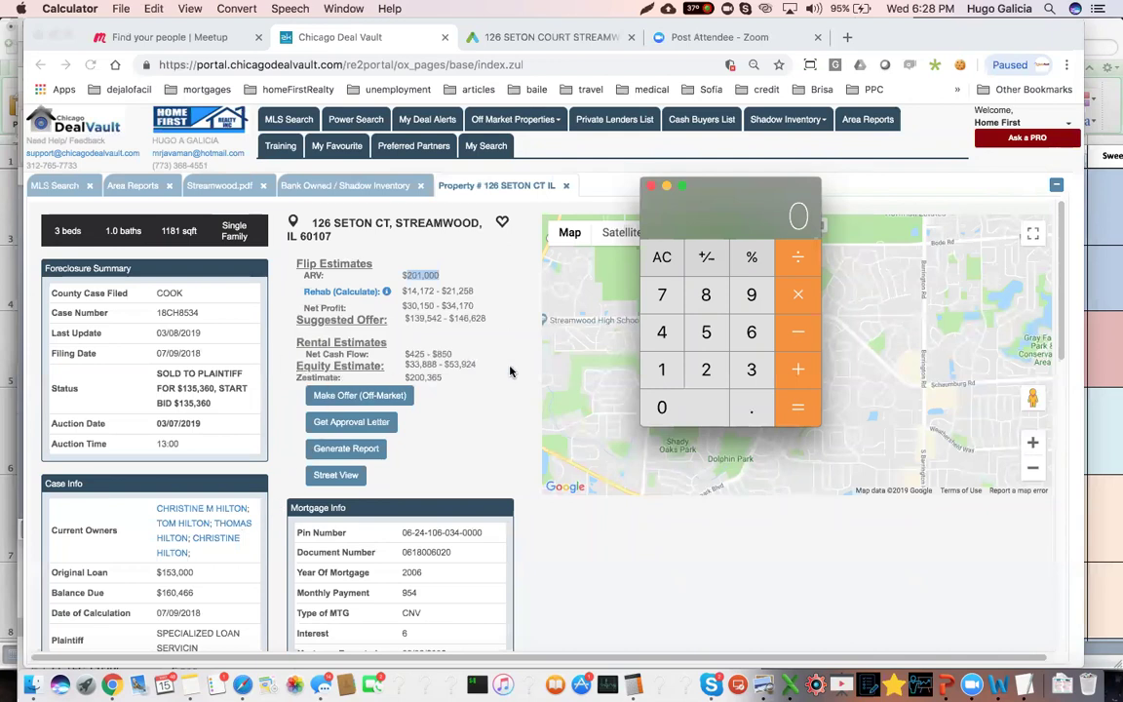
pyautogui.click(706, 369)
pyautogui.doubleClick(701, 414)
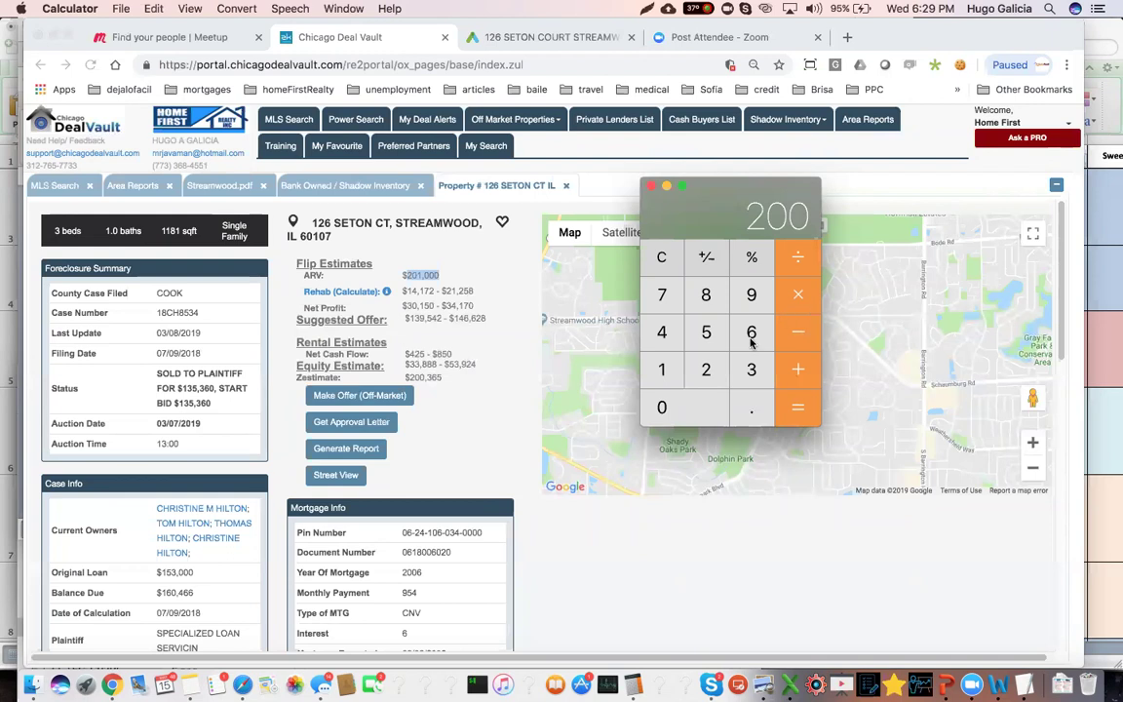
pyautogui.click(797, 306)
pyautogui.click(751, 408)
pyautogui.click(705, 294)
pyautogui.click(799, 409)
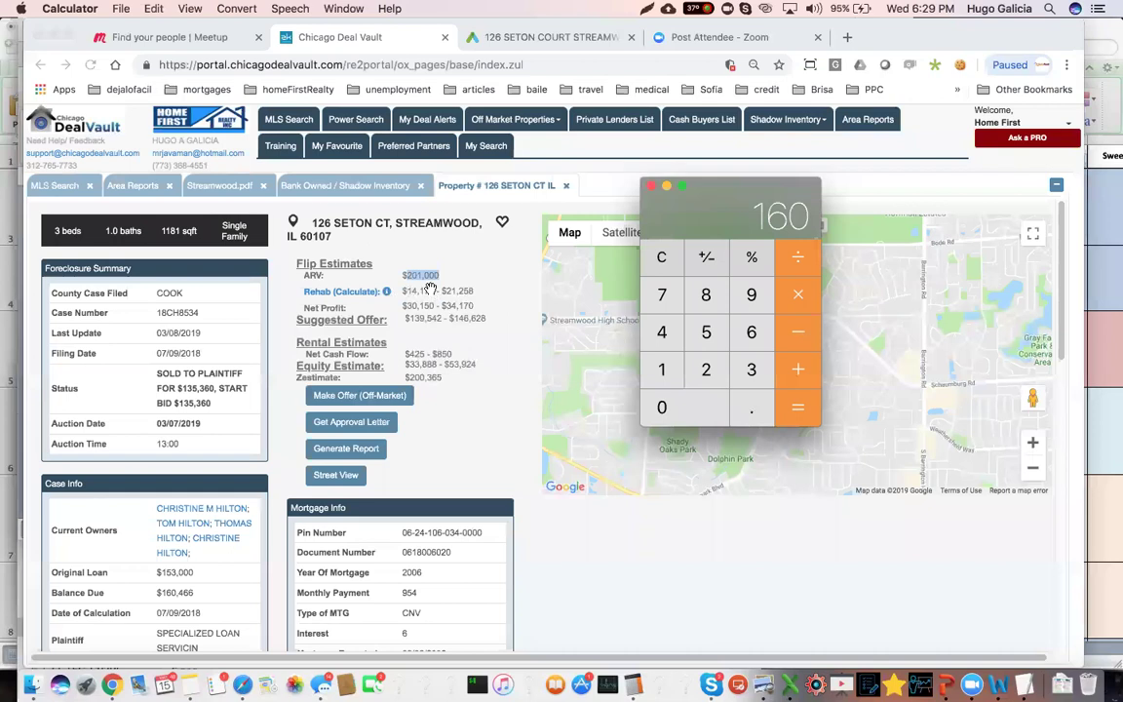
# - Highlight the rehab estimate range and subtract 24 from the result in Calculator
pyautogui.click(464, 291)
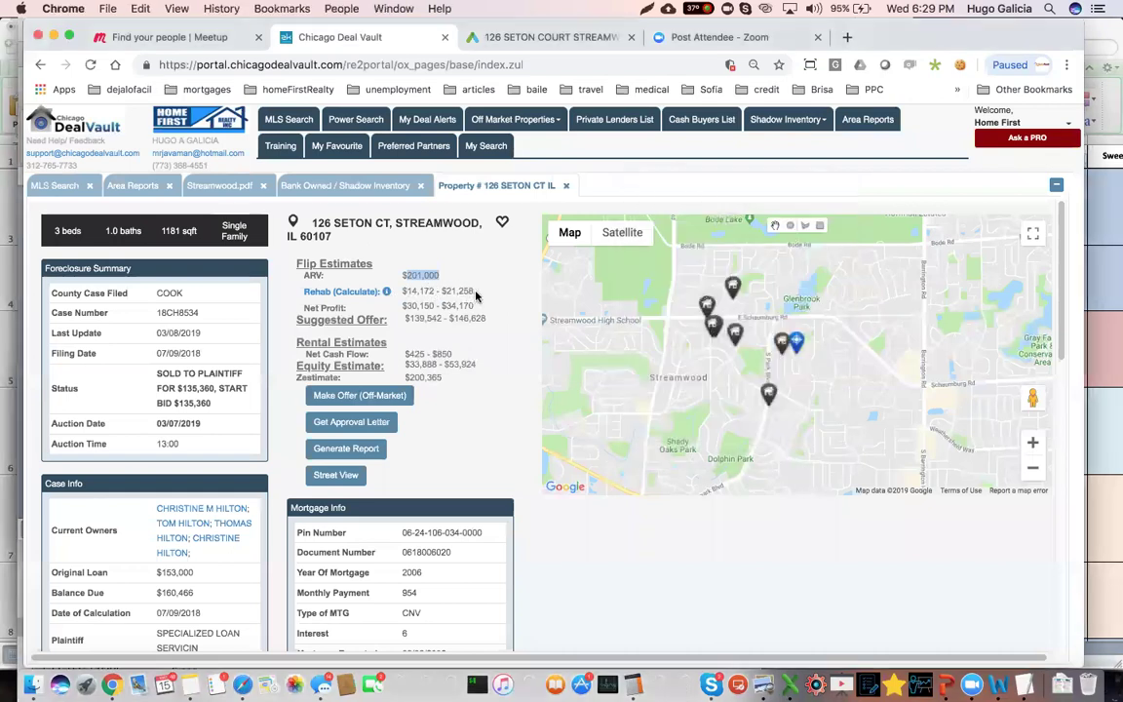
pyautogui.moveTo(401, 290); pyautogui.dragTo(474, 290)
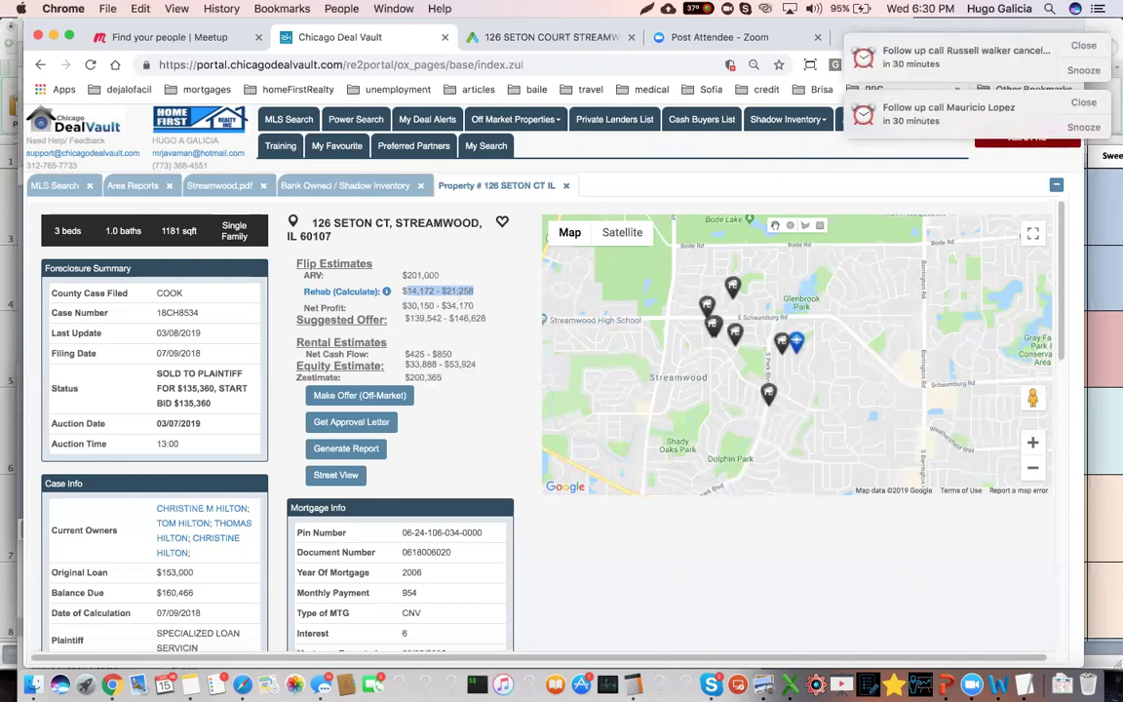
pyautogui.click(633, 685)
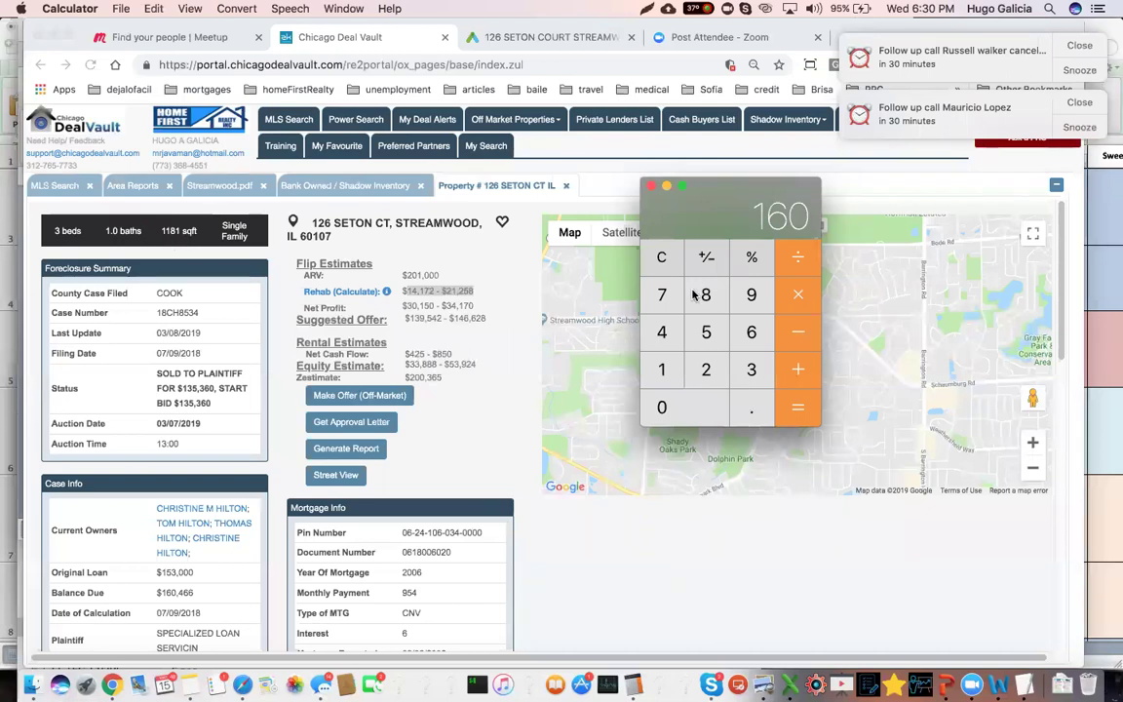
pyautogui.click(799, 333)
pyautogui.press('2')
pyautogui.click(661, 336)
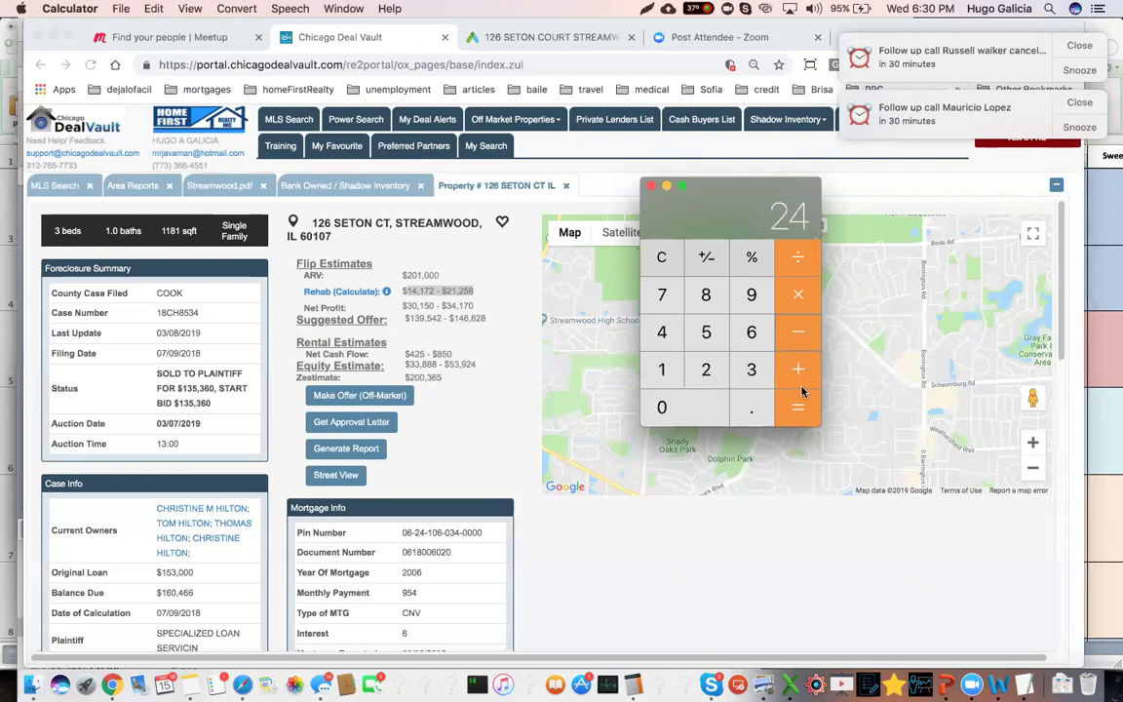
pyautogui.click(801, 410)
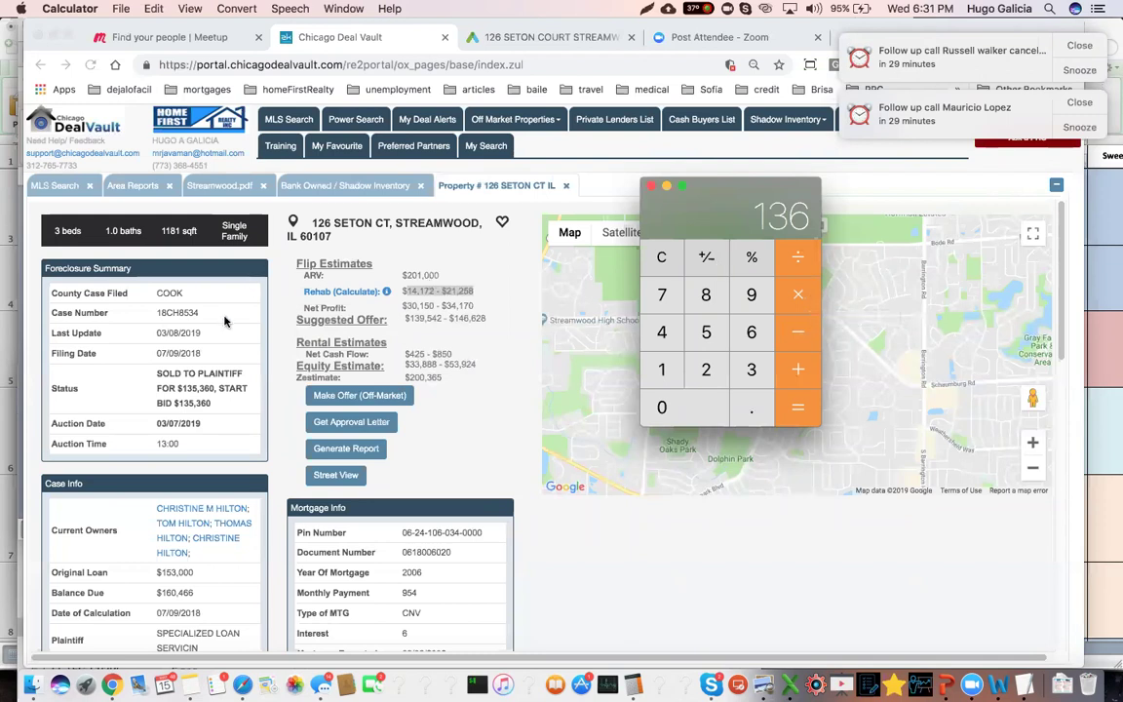
# - Highlight the auction date and start bid in the foreclosure summary, and compare the bid with the Calculator result
pyautogui.click(252, 348)
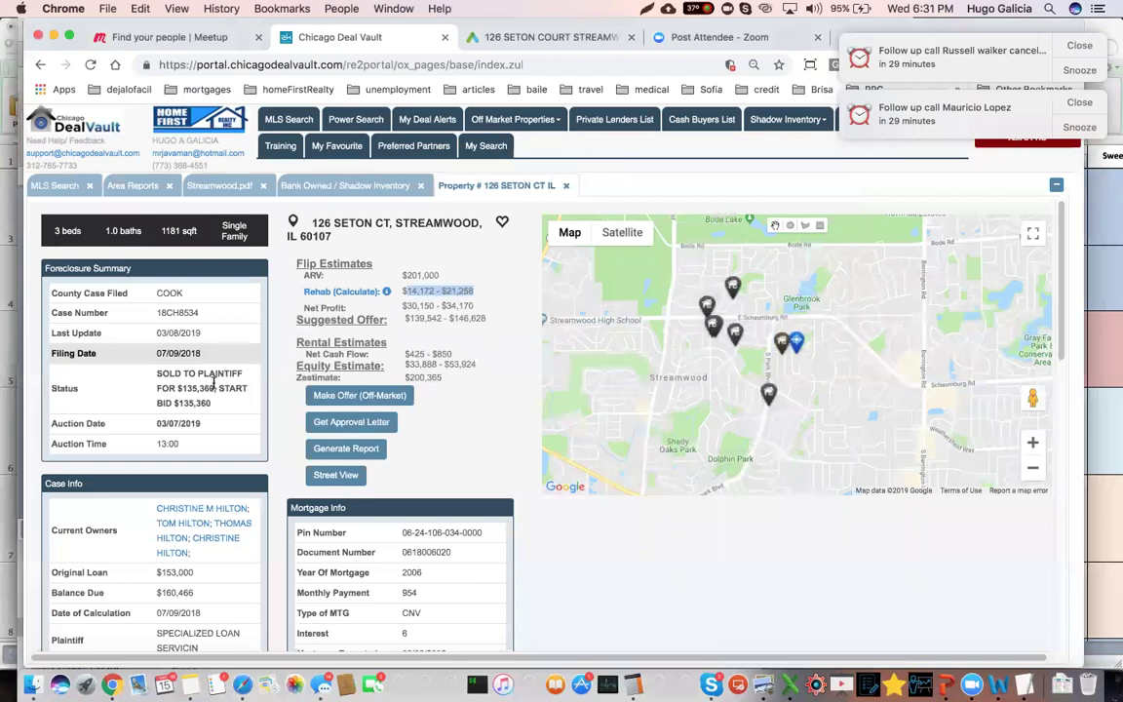
pyautogui.scroll(-1, 158, 383)
pyautogui.scroll(-2, 200, 365)
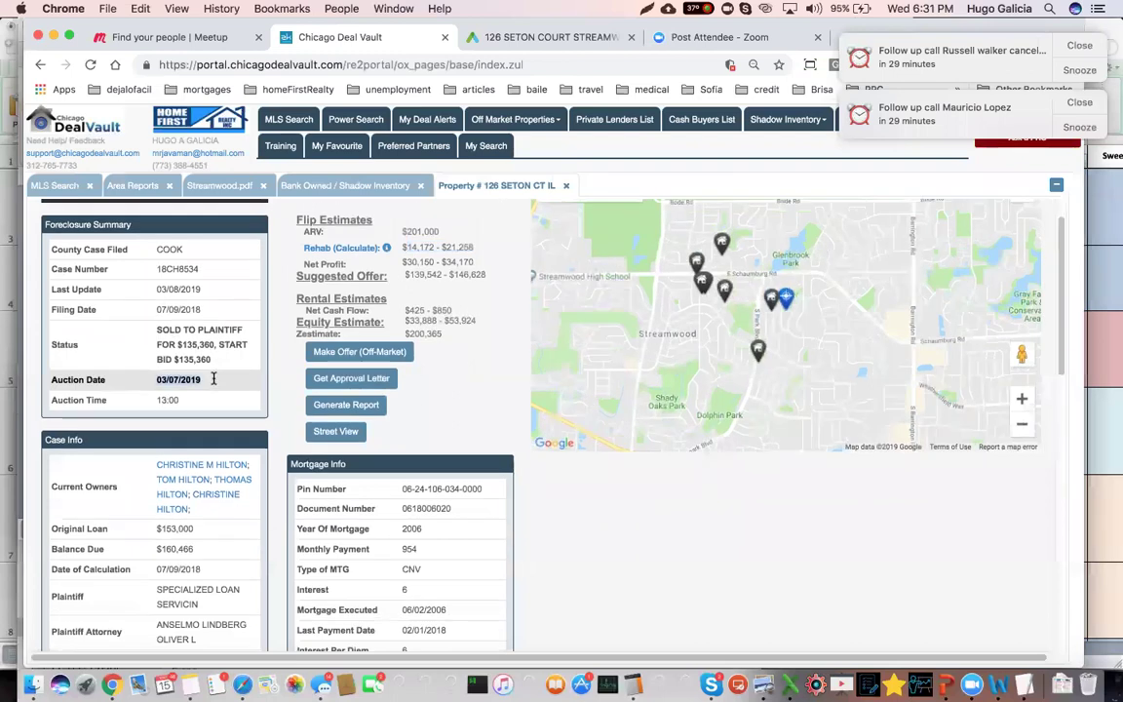
pyautogui.tripleClick(213, 380)
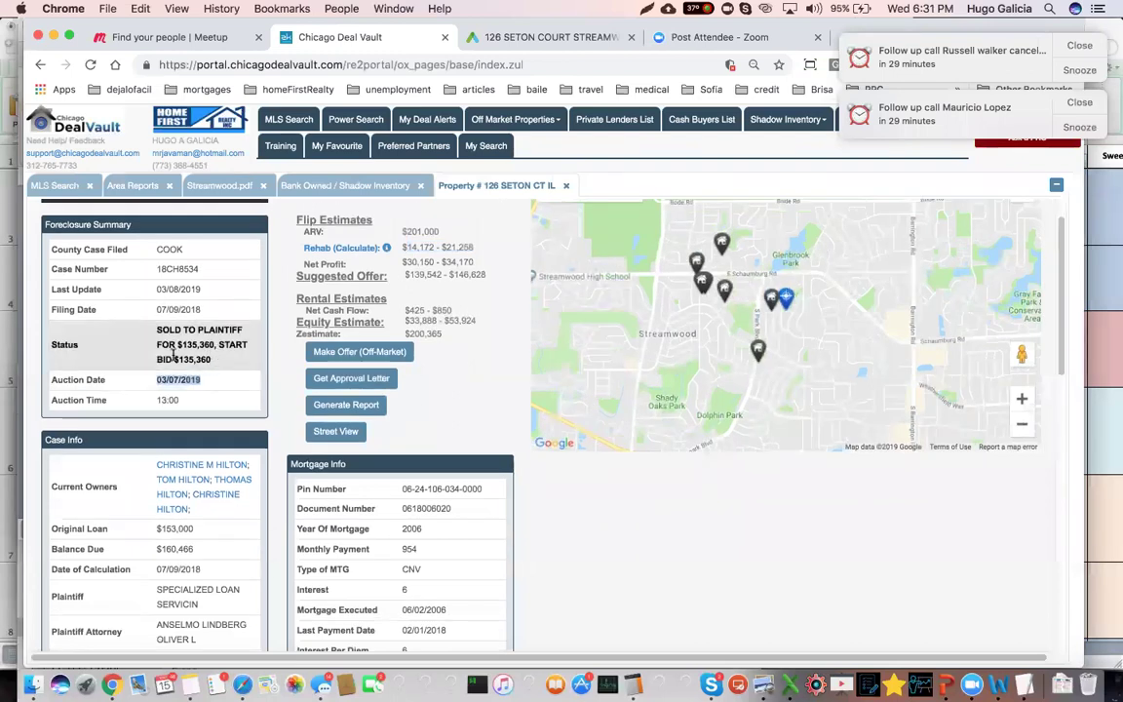
pyautogui.moveTo(177, 344); pyautogui.dragTo(159, 360)
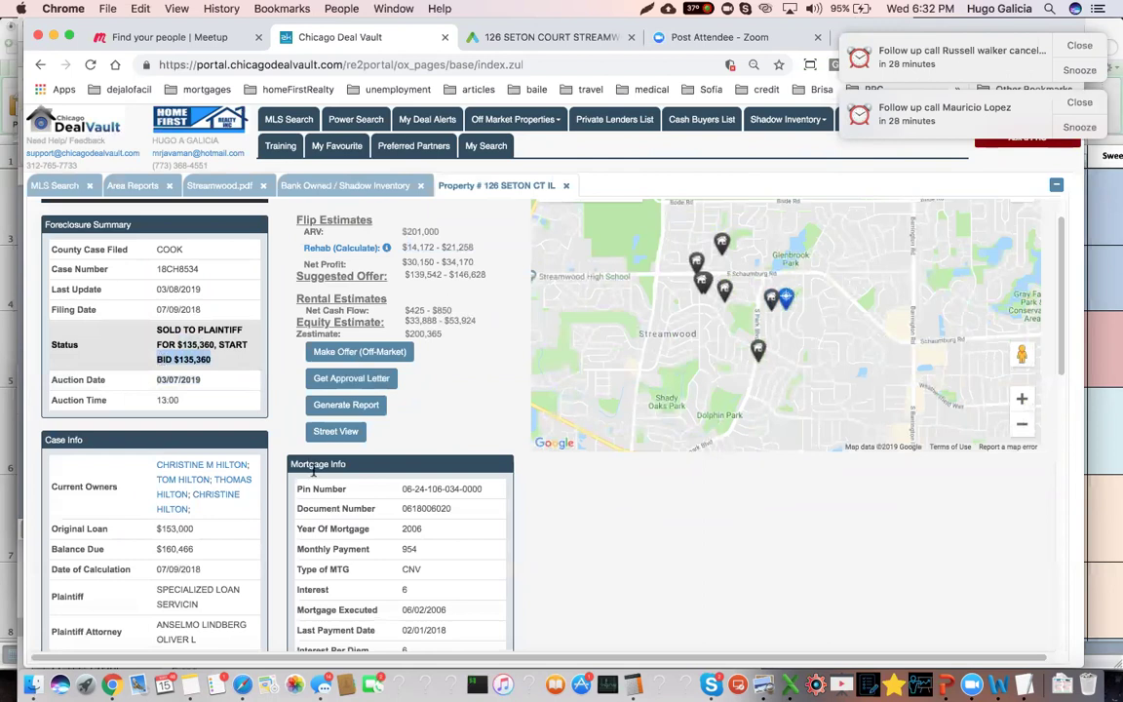
pyautogui.click(635, 686)
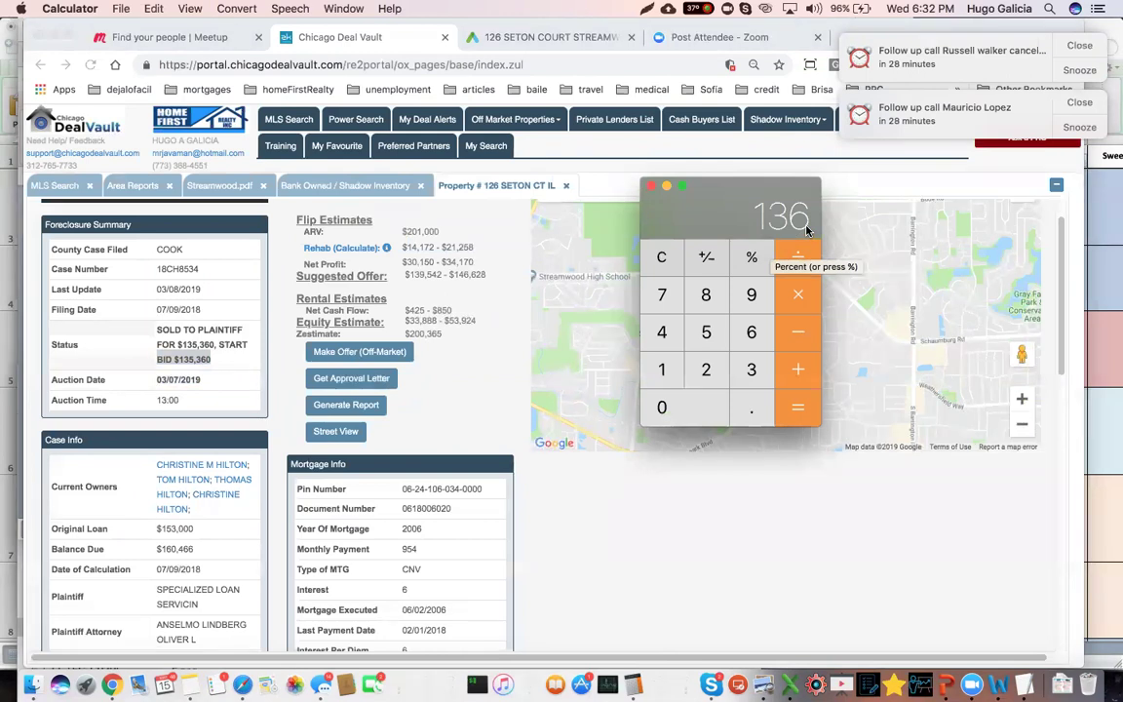
pyautogui.click(269, 527)
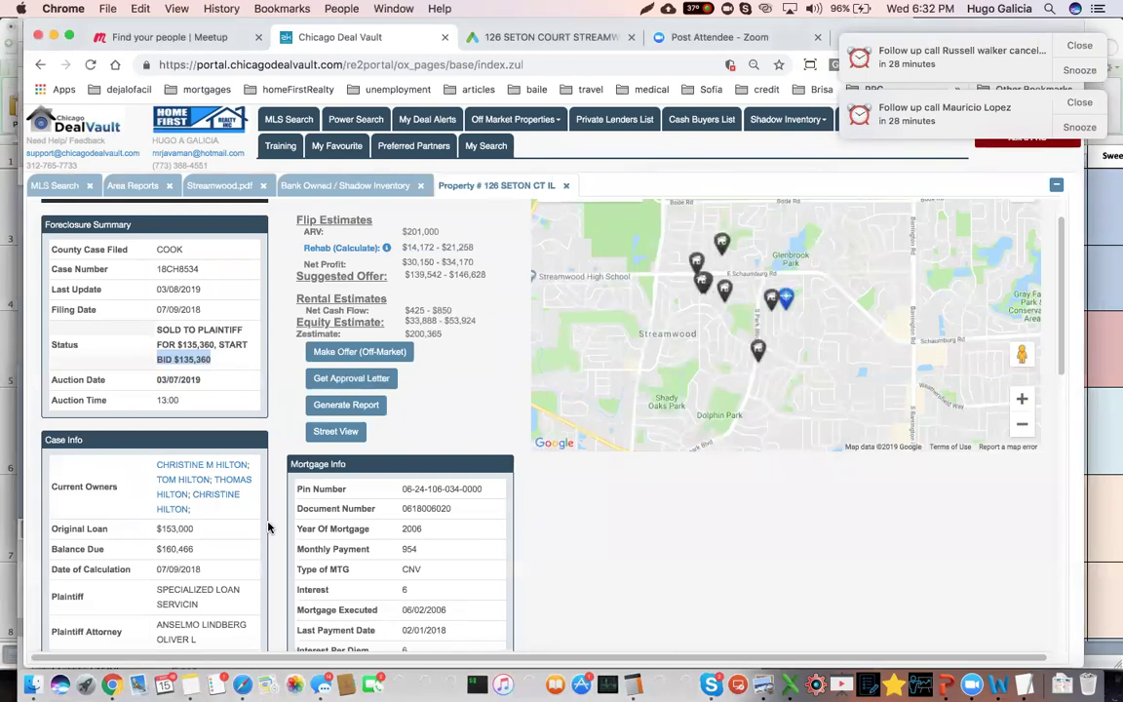
# - Compare the balance due in the case info with the sold price and start bid in the foreclosure status
pyautogui.scroll(-2, 269, 528)
pyautogui.moveTo(156, 499); pyautogui.dragTo(232, 501)
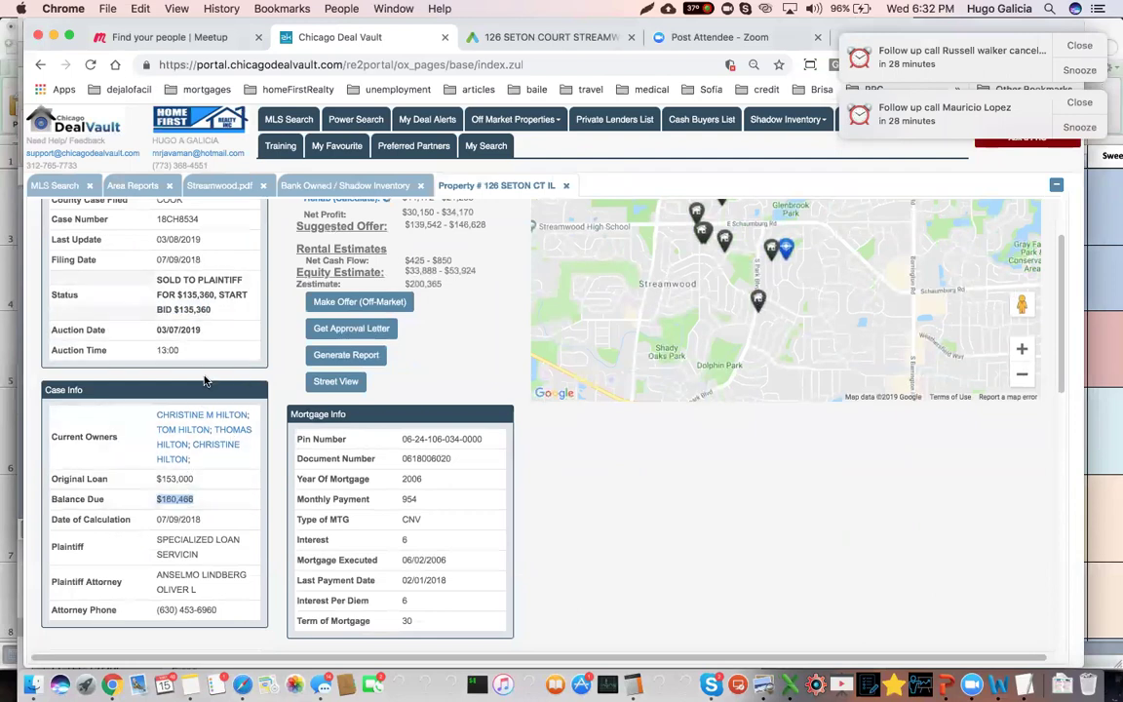
pyautogui.click(181, 309)
pyautogui.moveTo(181, 309)
pyautogui.mouseDown()
pyautogui.moveTo(137, 257)
pyautogui.moveTo(153, 287)
pyautogui.moveTo(145, 261)
pyautogui.moveTo(180, 278)
pyautogui.moveTo(153, 281)
pyautogui.moveTo(165, 283)
pyautogui.moveTo(221, 410)
pyautogui.moveTo(200, 295)
pyautogui.moveTo(214, 295)
pyautogui.moveTo(178, 295)
pyautogui.mouseUp()
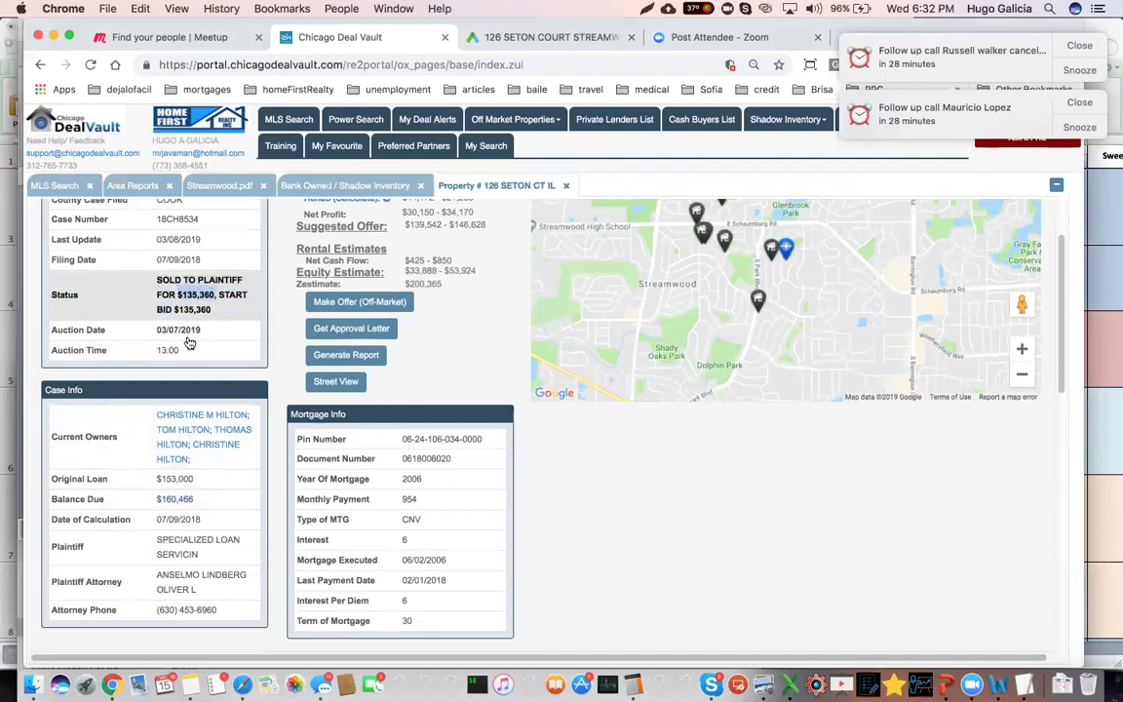
pyautogui.moveTo(194, 498); pyautogui.dragTo(153, 499)
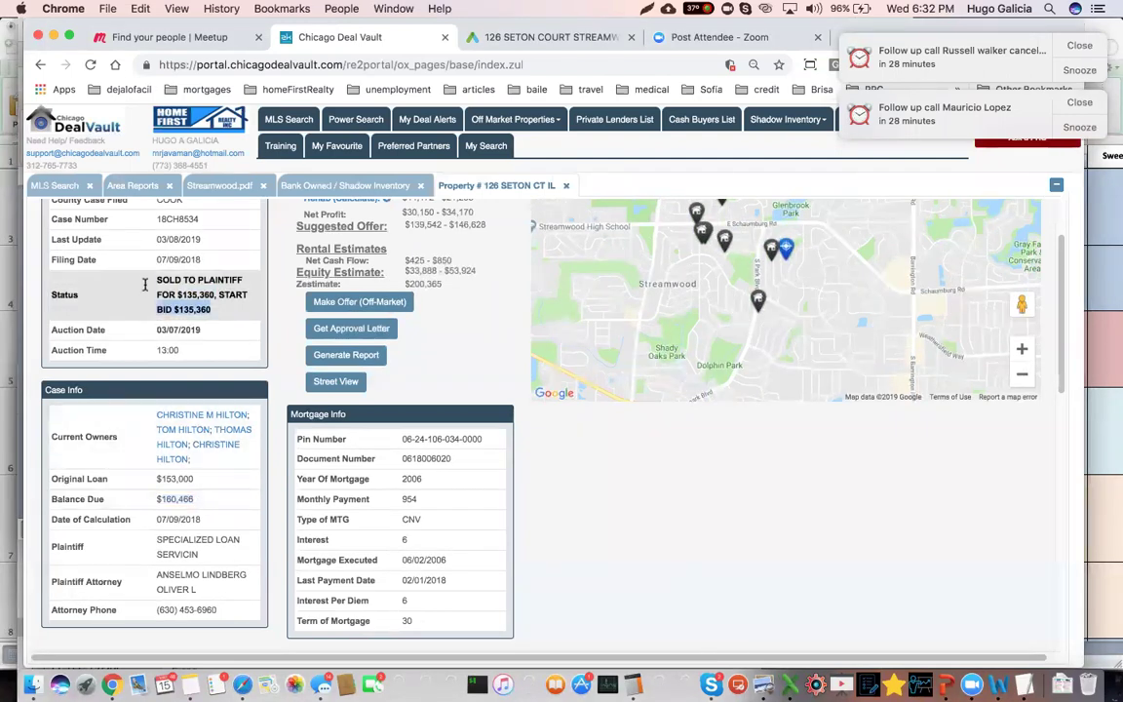
pyautogui.tripleClick(220, 309)
pyautogui.moveTo(224, 309); pyautogui.dragTo(156, 294)
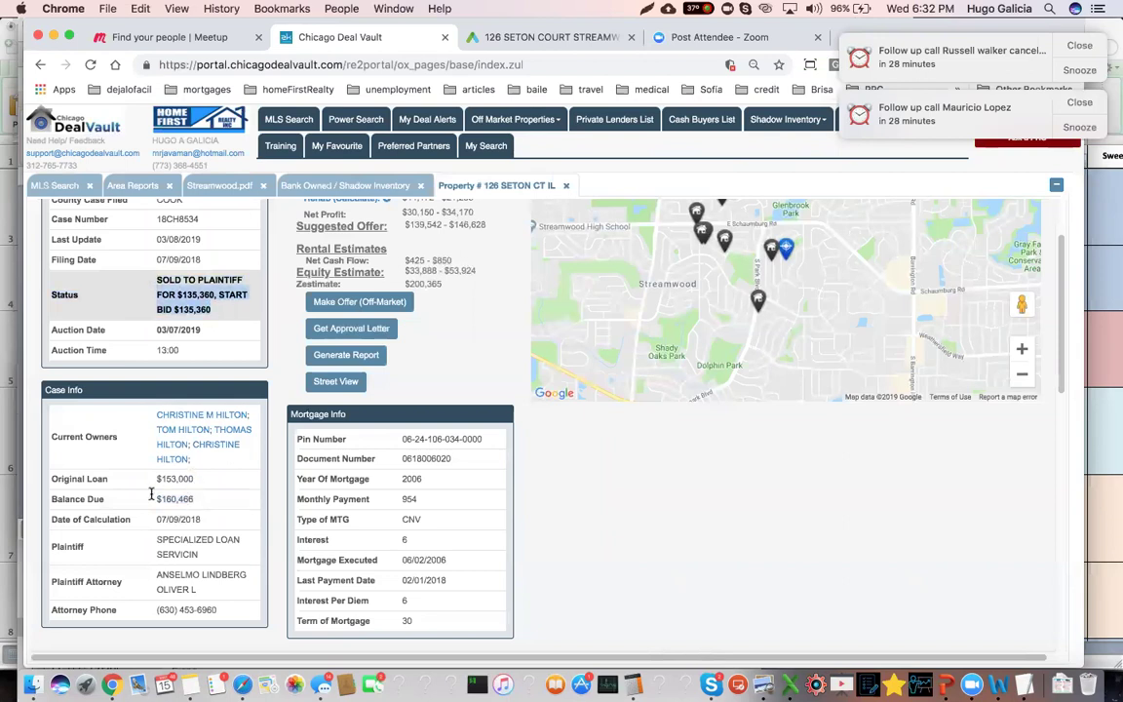
pyautogui.tripleClick(206, 499)
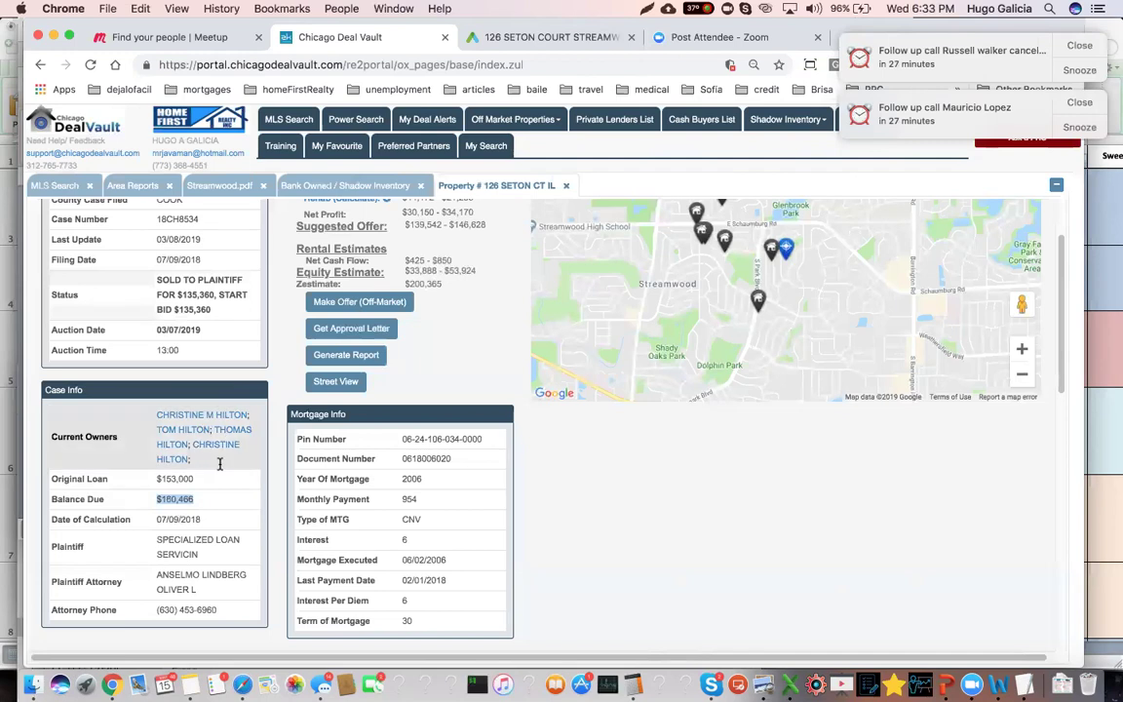
# - Examine the plaintiff, plaintiff attorney and attorney phone in the case info, ending with the plaintiff highlighted
pyautogui.scroll(-3, 217, 457)
pyautogui.scroll(1, 209, 417)
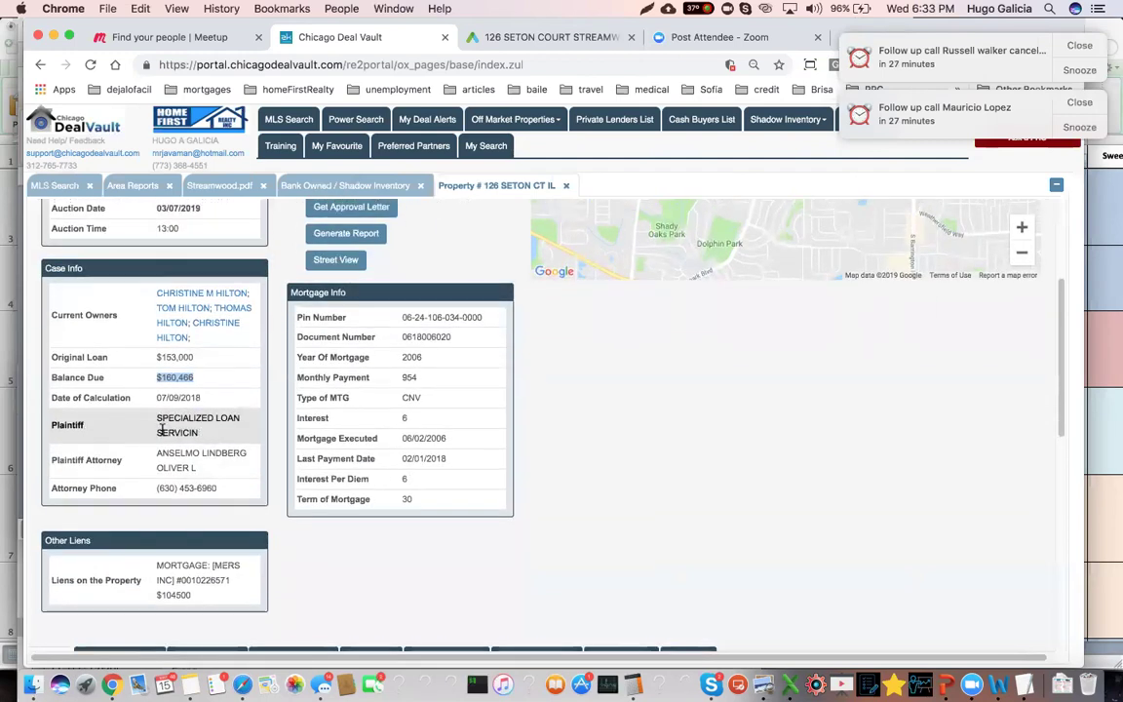
pyautogui.tripleClick(247, 433)
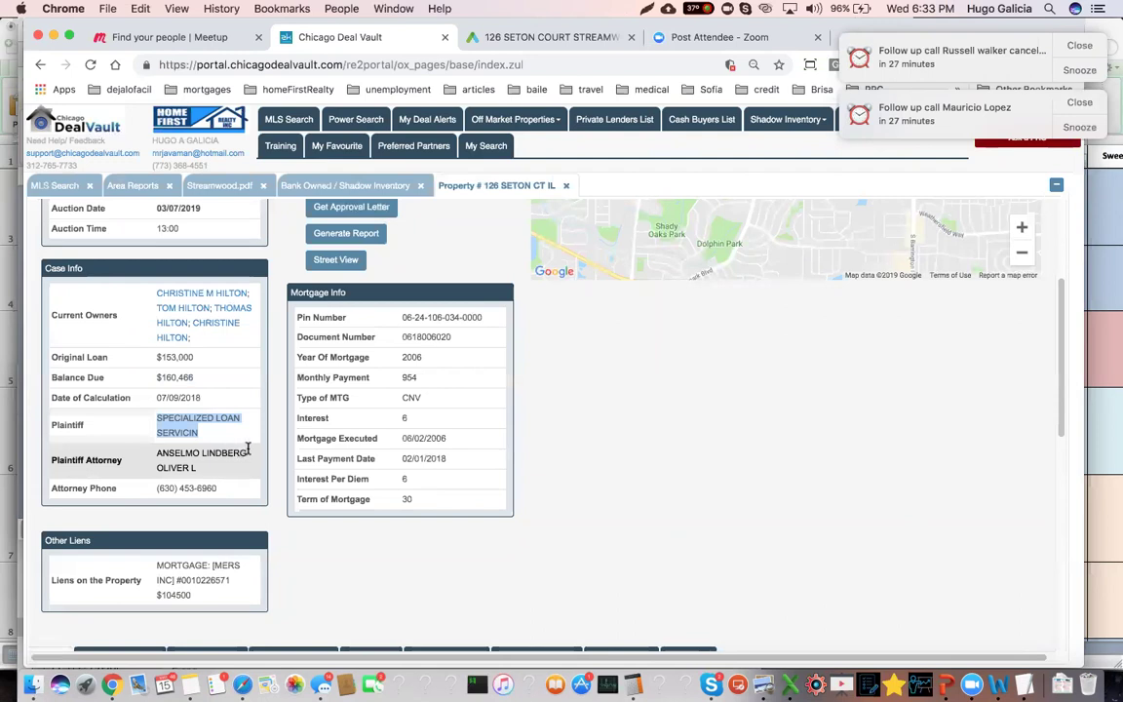
pyautogui.scroll(1, 209, 453)
pyautogui.moveTo(200, 471); pyautogui.dragTo(155, 455)
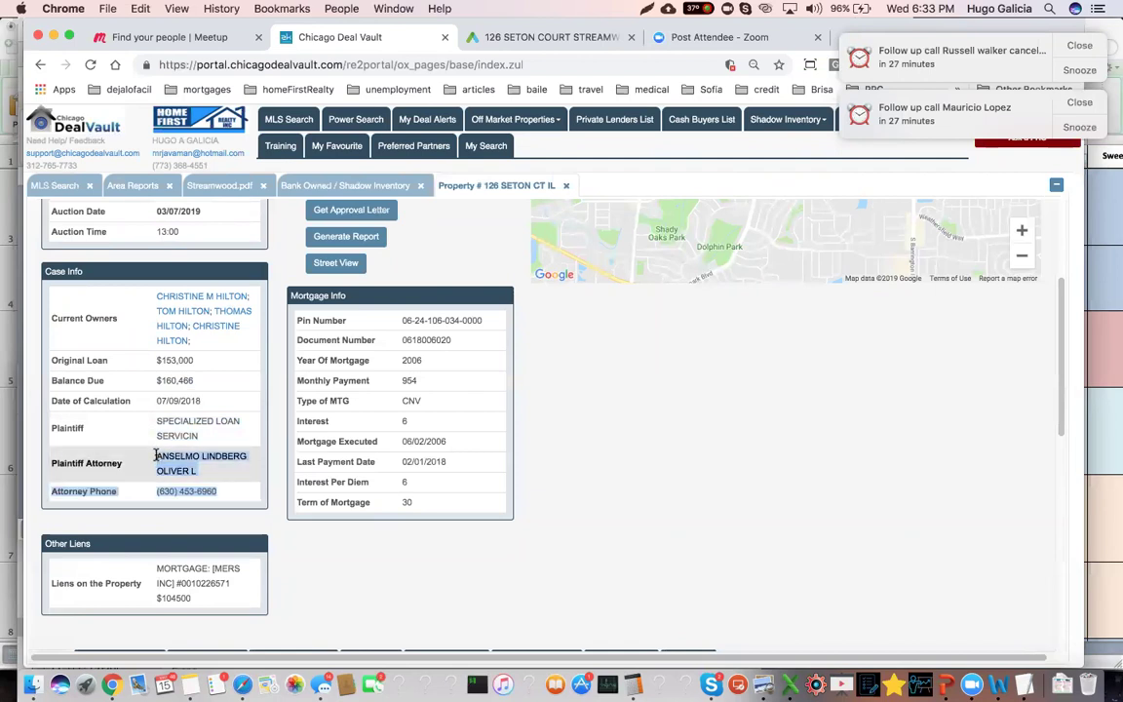
pyautogui.moveTo(213, 436); pyautogui.dragTo(151, 436)
pyautogui.tripleClick(221, 429)
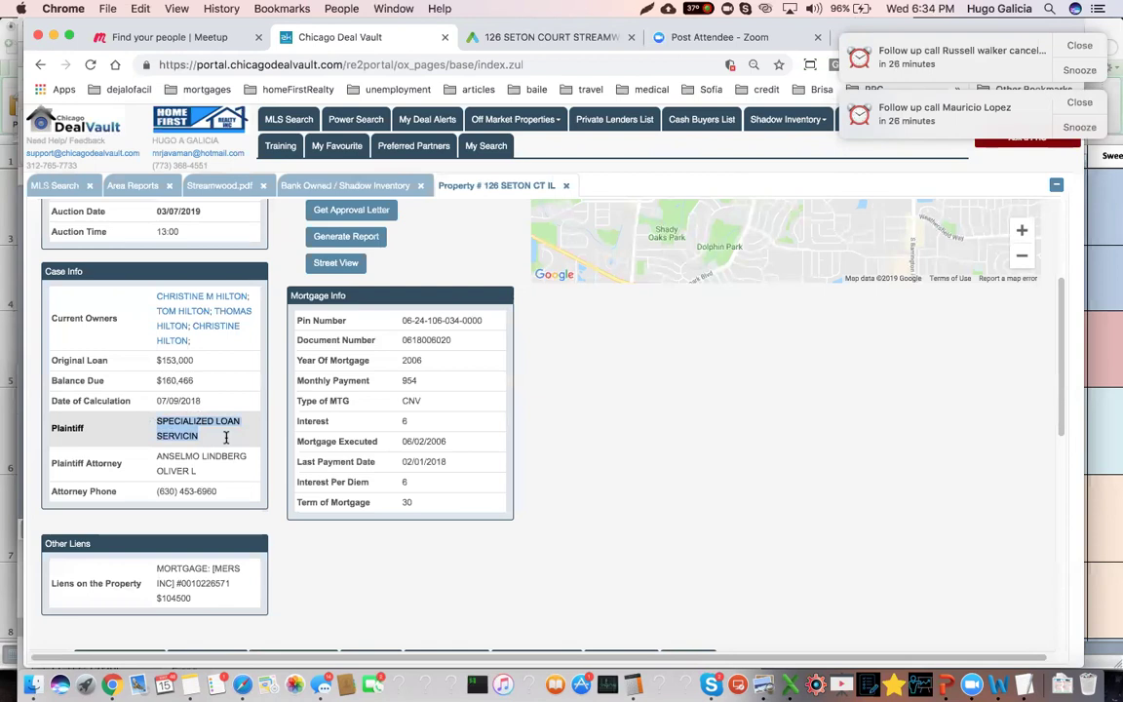
# - Copy the property's full address from its Chicago Deal Vault page and dismiss the two follow-up call reminders
pyautogui.scroll(1, 224, 419)
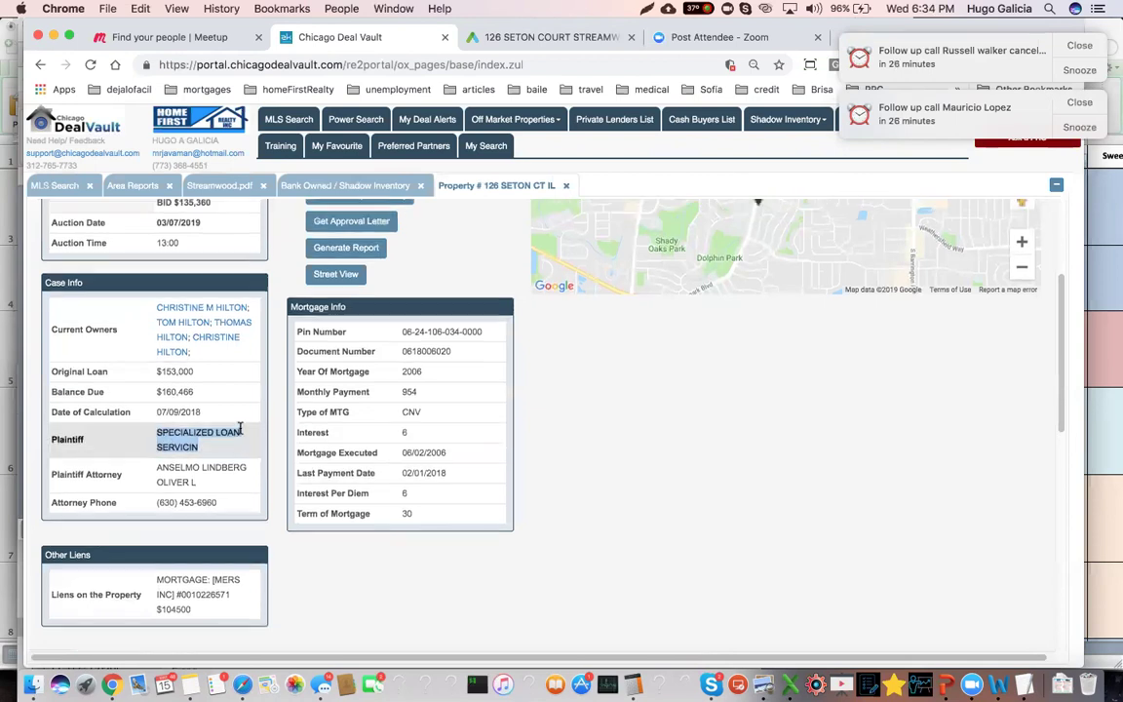
pyautogui.scroll(1, 322, 370)
pyautogui.scroll(4, 288, 193)
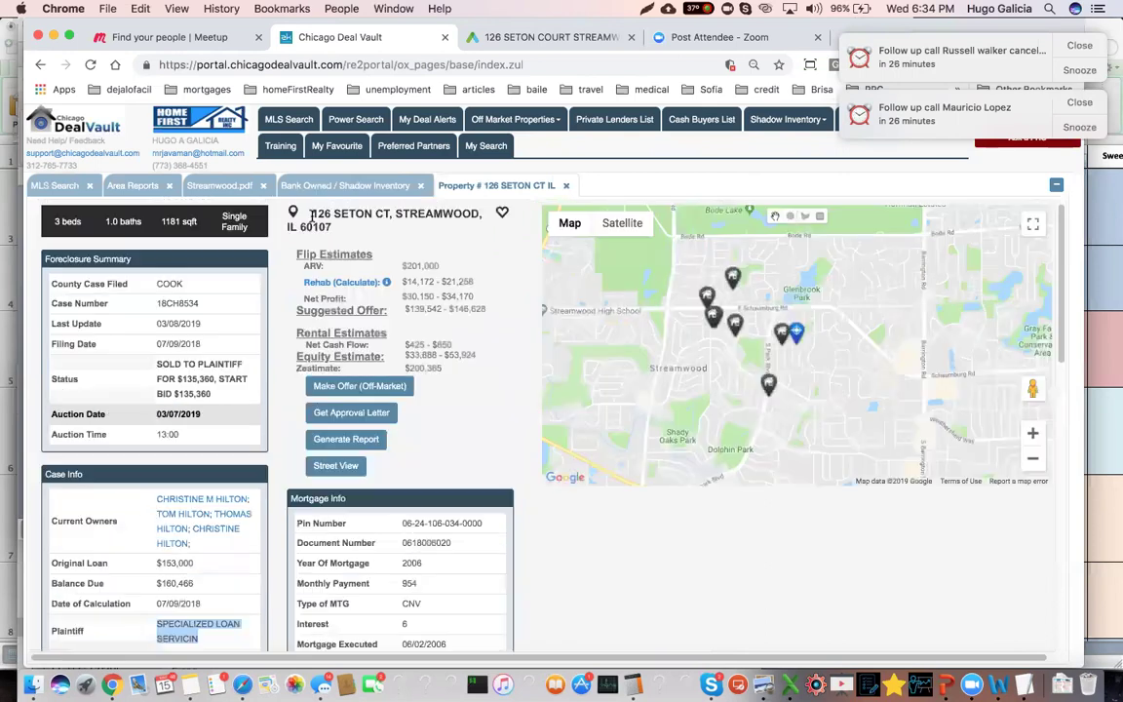
pyautogui.tripleClick(346, 230)
pyautogui.press('super+c')
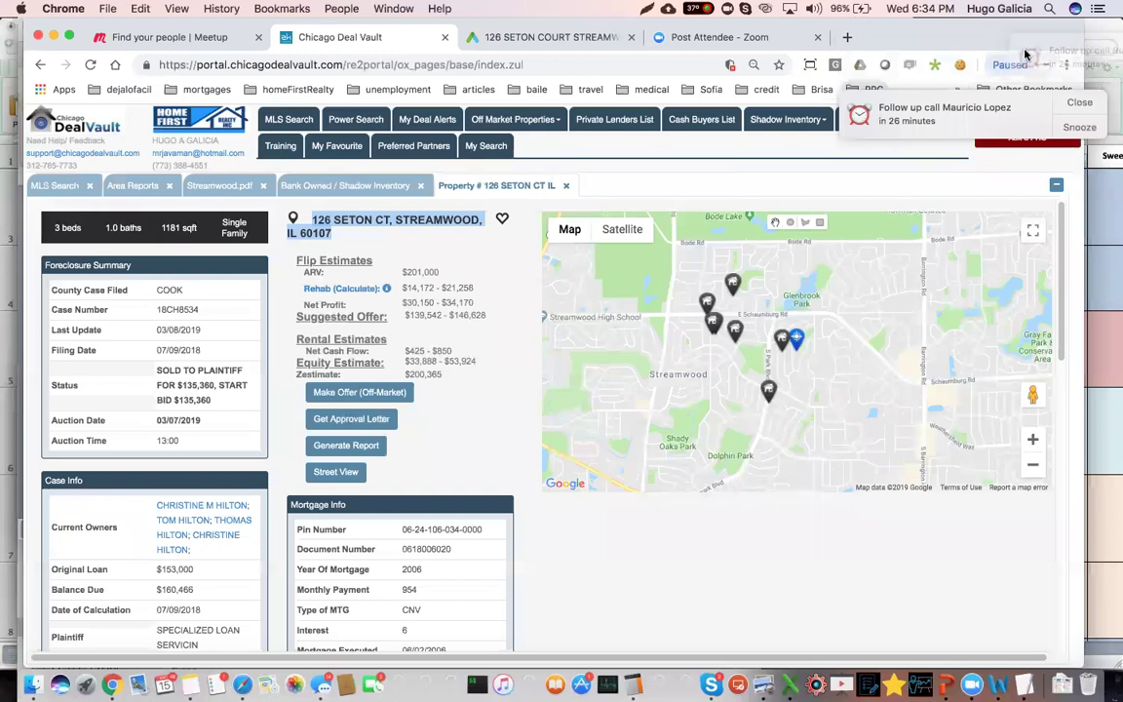
pyautogui.hscroll(3, 965, 49)
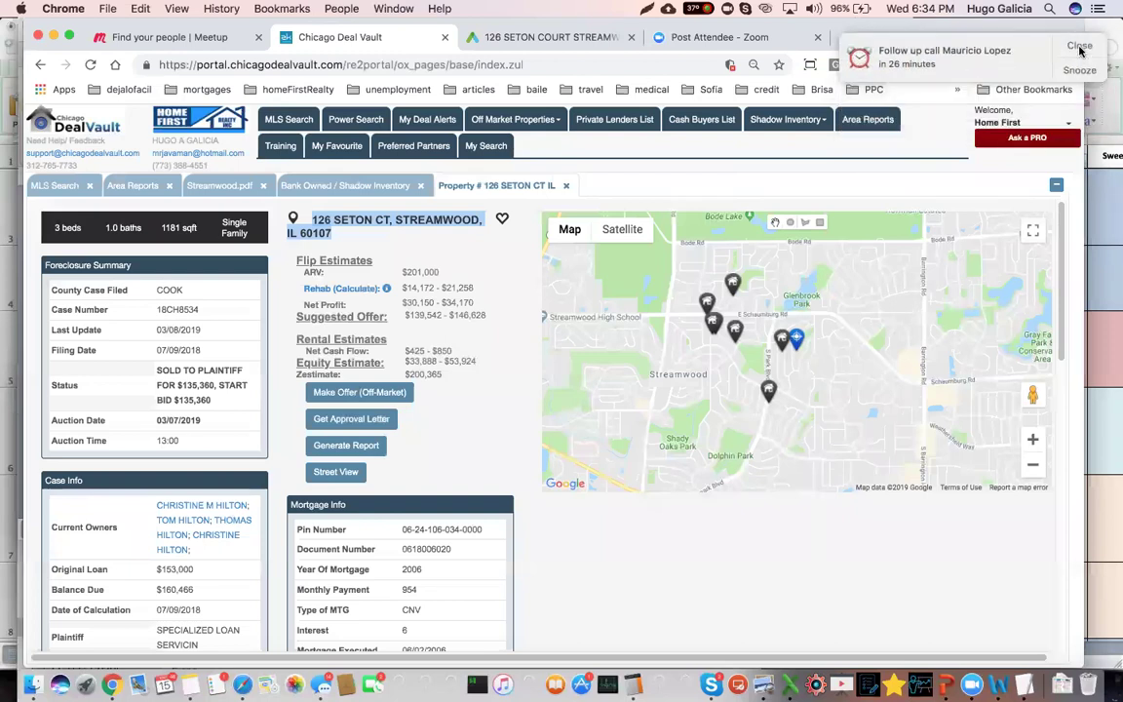
pyautogui.hscroll(3, 853, 65)
# - Search Google for the copied property address in a new browser tab
pyautogui.press('super+t')
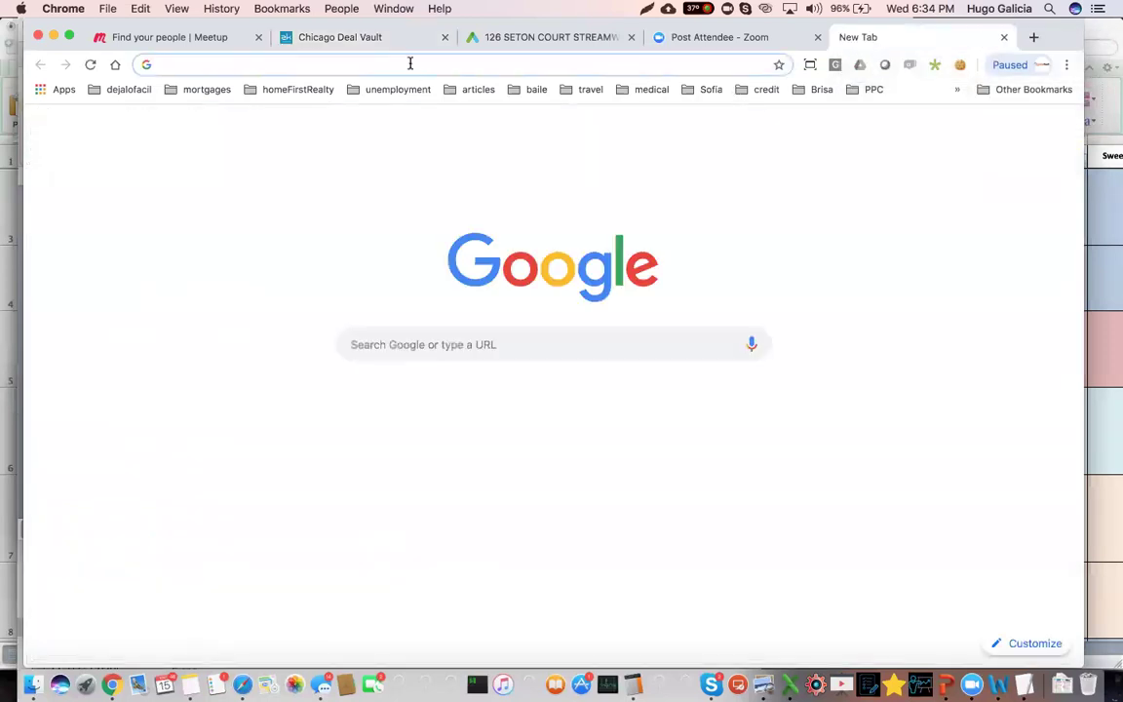
pyautogui.press('super+v')
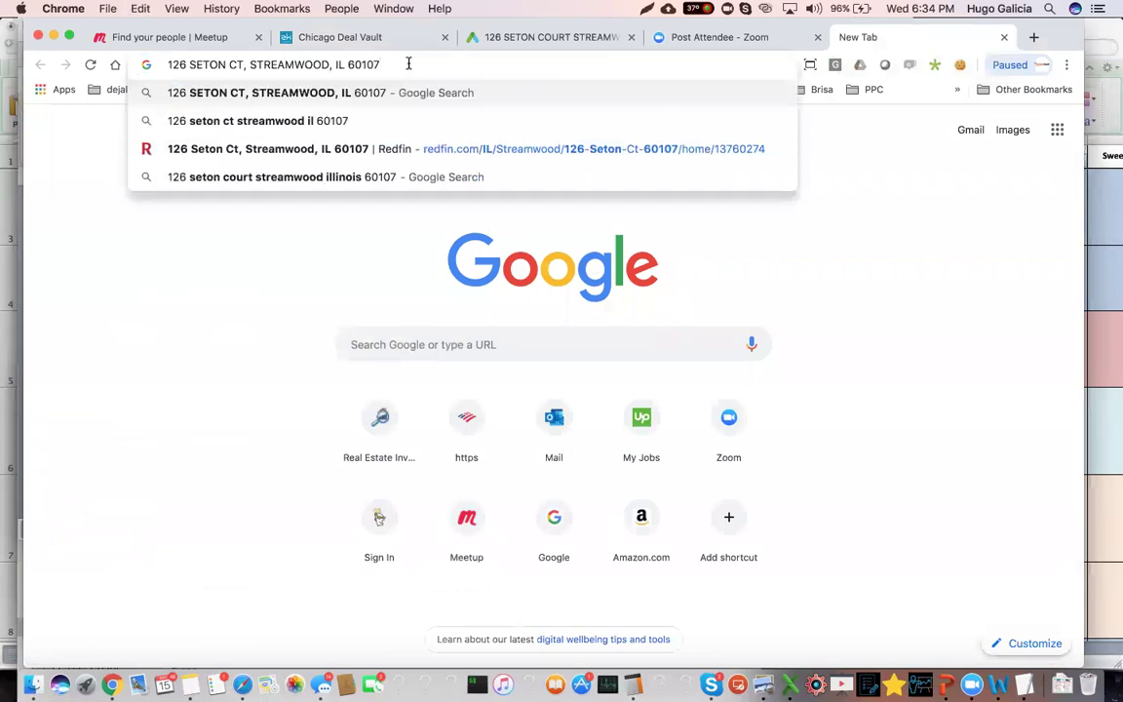
pyautogui.press('Return')
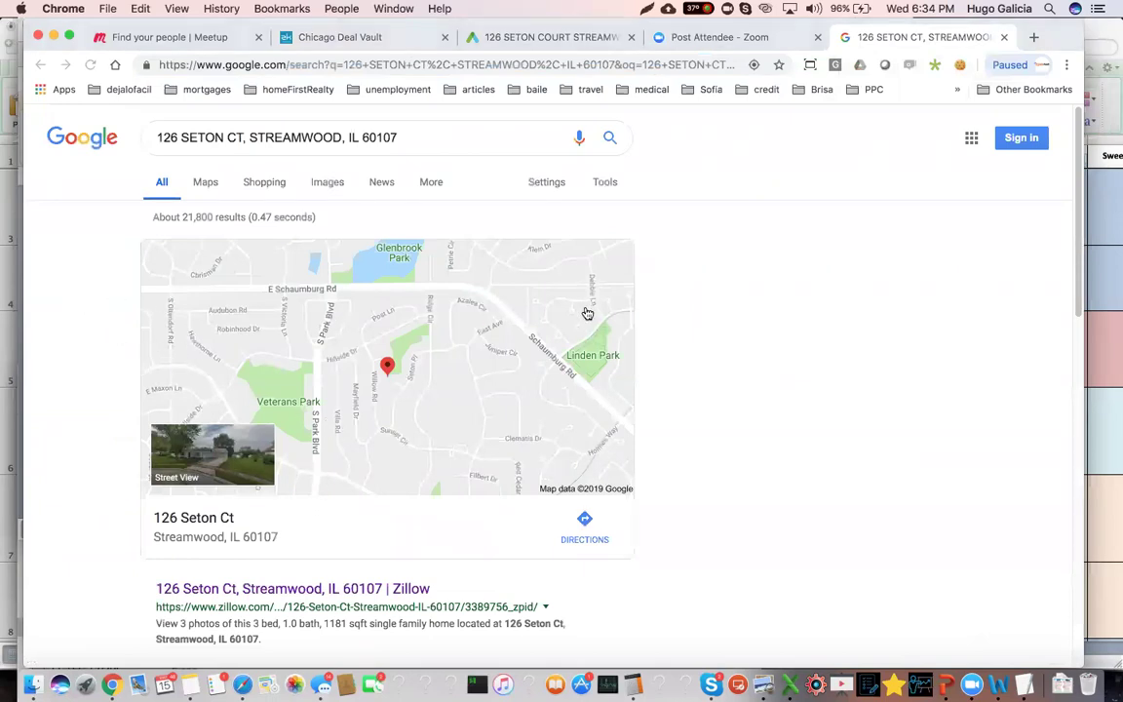
# - Look through the search results for the property and open its Auction.com listing
pyautogui.scroll(-3, 780, 360)
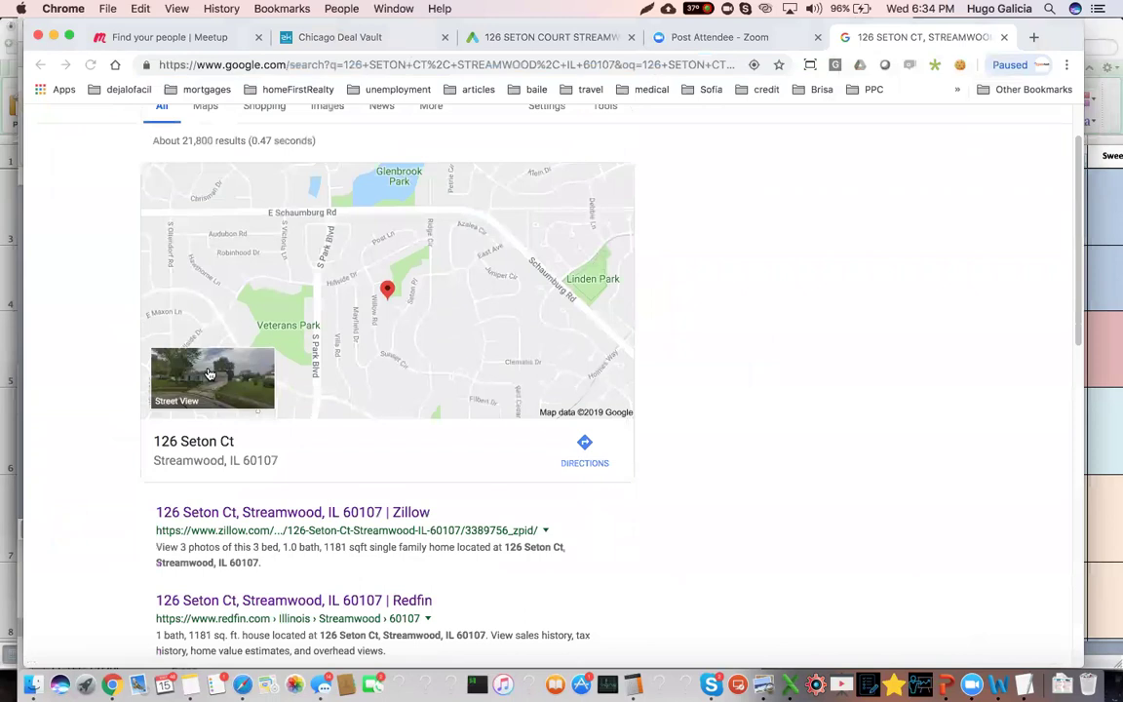
pyautogui.scroll(-3, 208, 373)
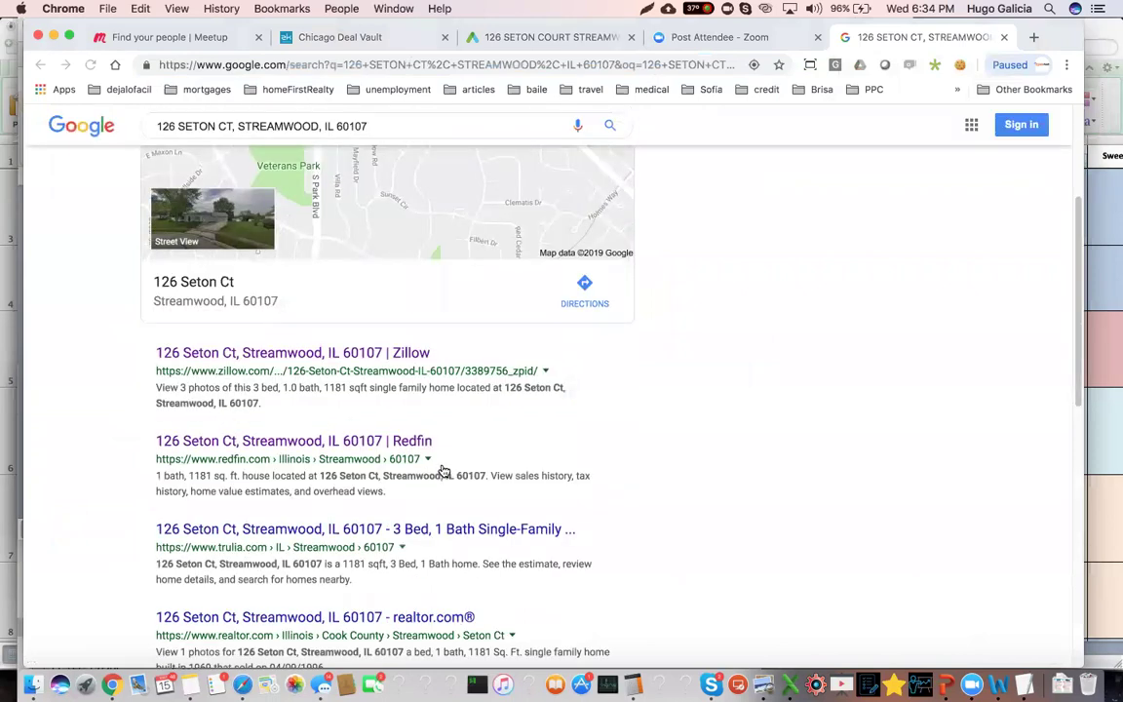
pyautogui.scroll(-2, 293, 429)
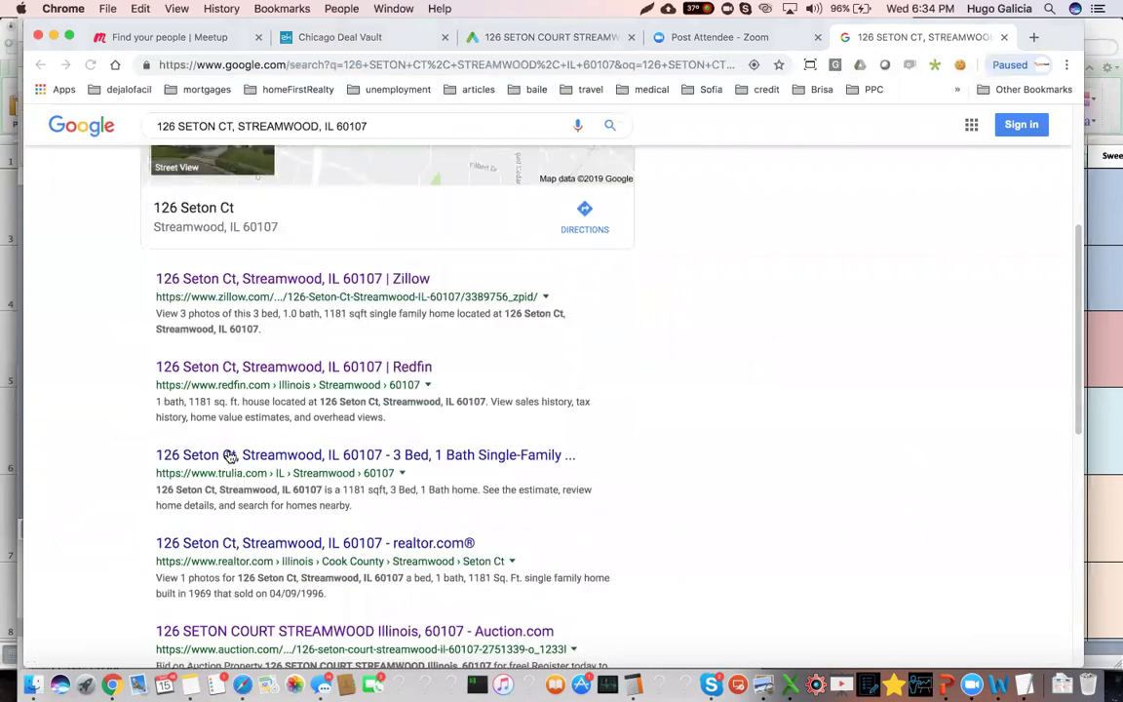
pyautogui.scroll(-2, 231, 456)
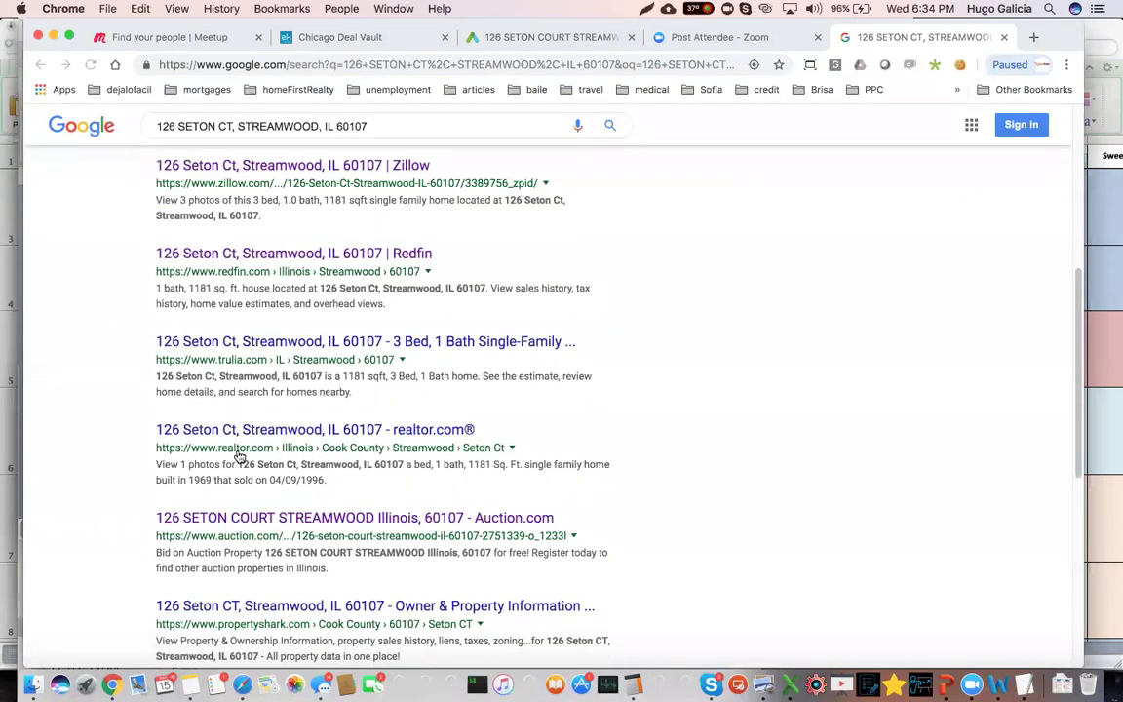
pyautogui.scroll(-2, 239, 457)
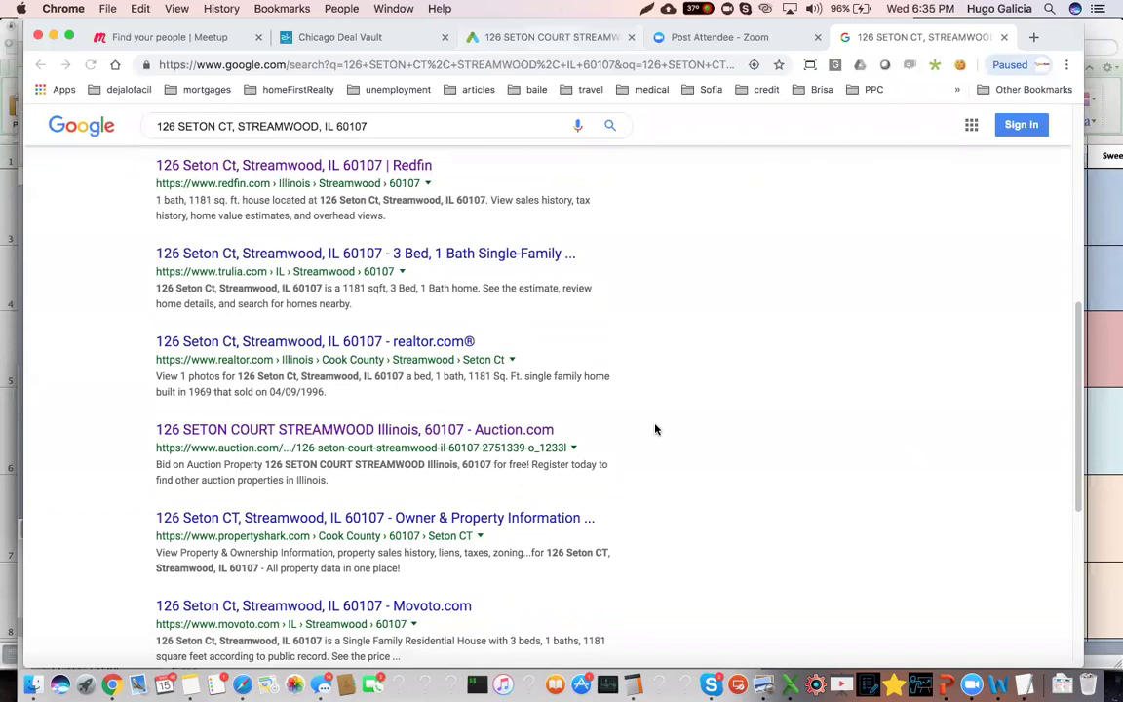
pyautogui.click(887, 64)
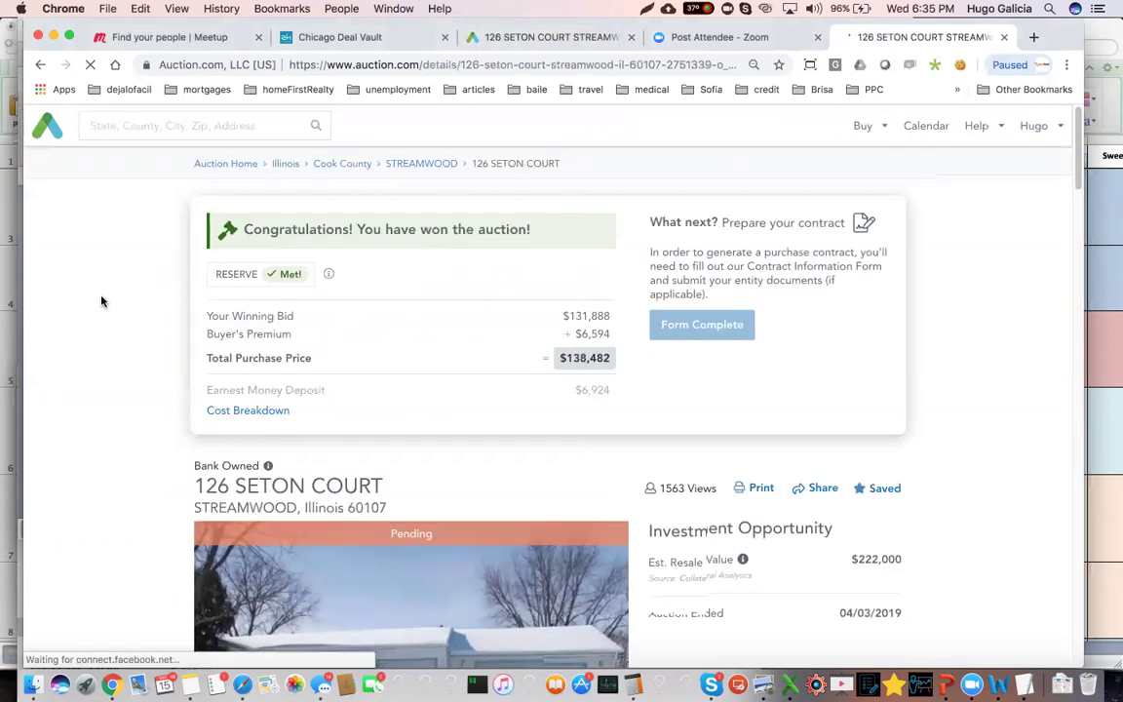
# - Highlight the estimated resale value under Investment Opportunity on the Auction.com listing
pyautogui.scroll(-3, 101, 301)
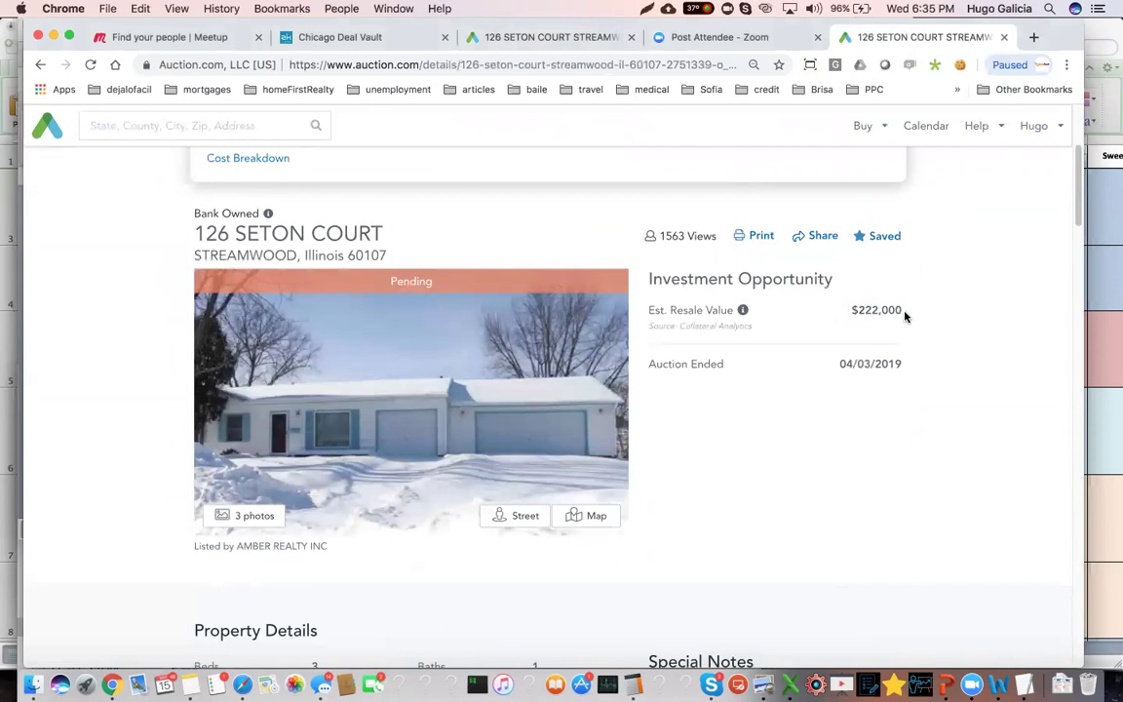
pyautogui.moveTo(902, 312); pyautogui.dragTo(852, 311)
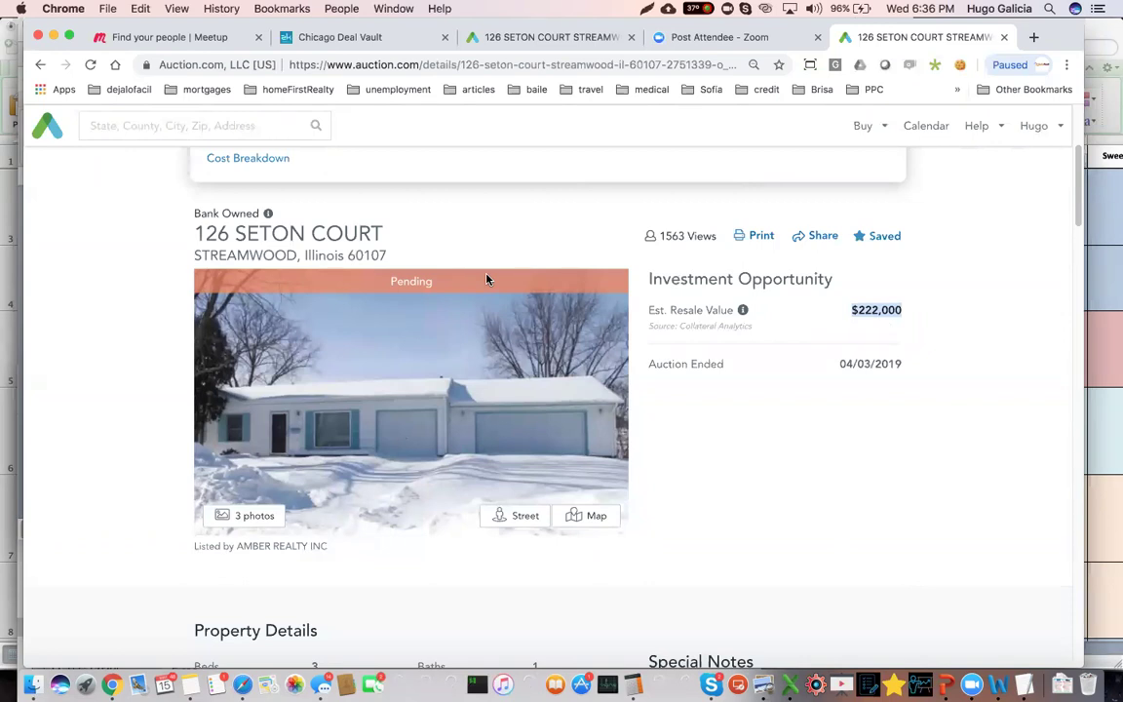
pyautogui.scroll(-1, 138, 158)
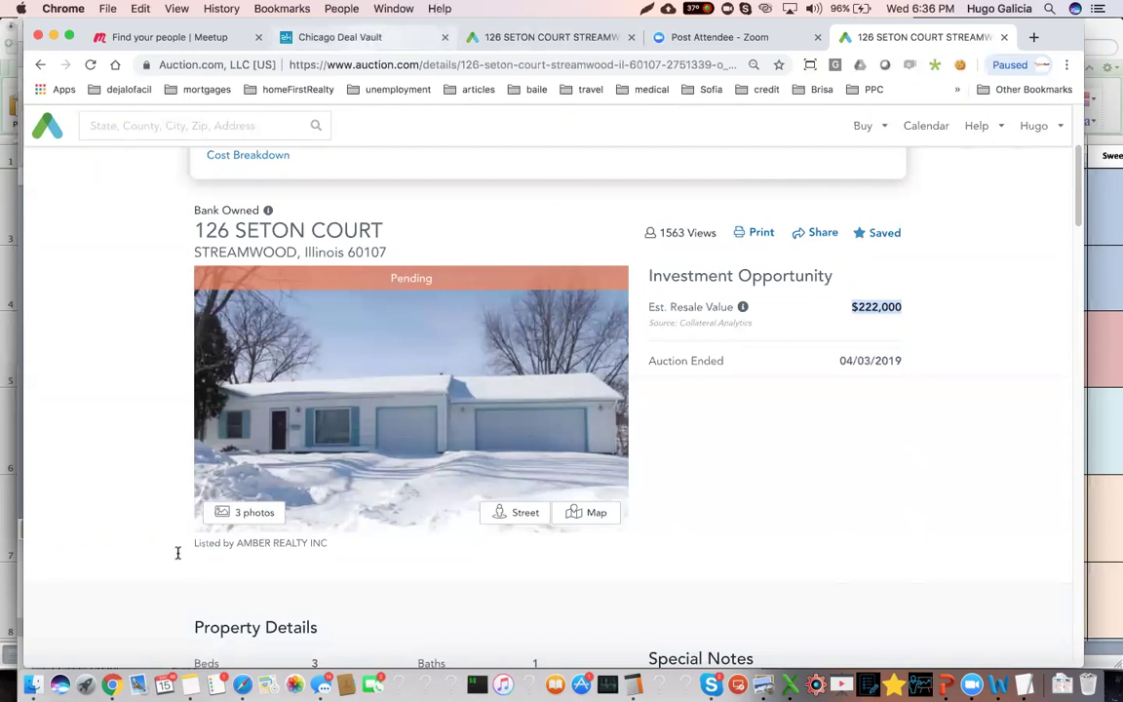
# - Return to the Chicago Deal Vault property page, highlight the liens on the property and review the case info
pyautogui.press('super+2')
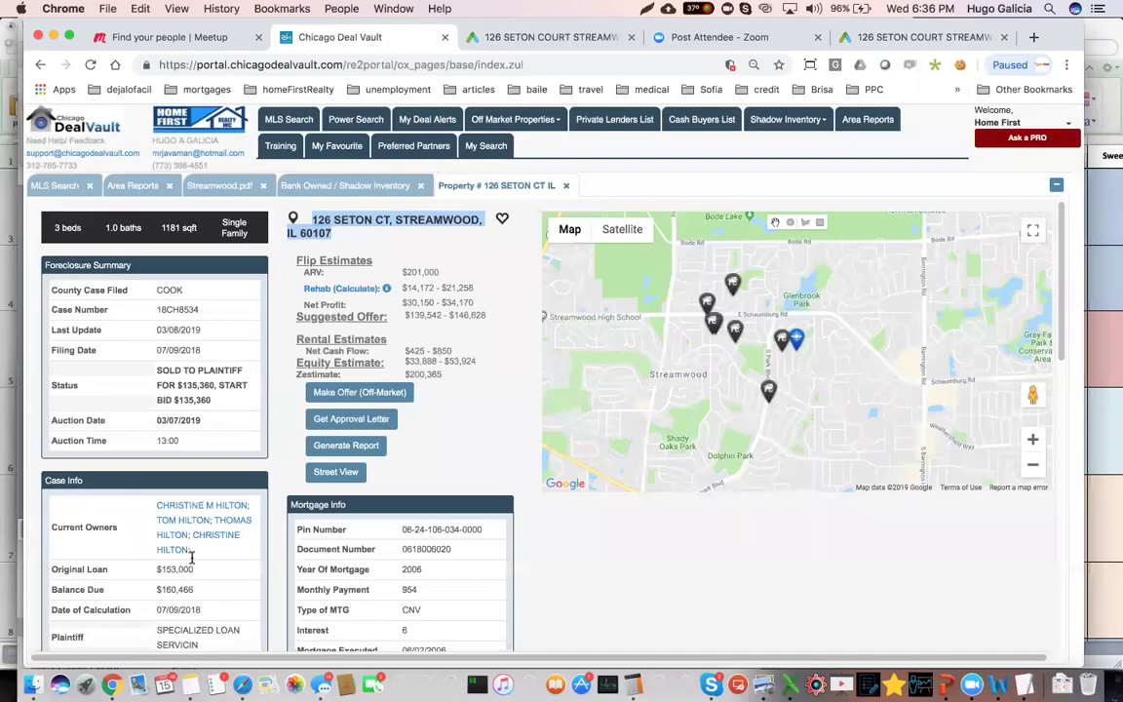
pyautogui.scroll(-5, 192, 557)
pyautogui.moveTo(176, 556); pyautogui.dragTo(93, 475)
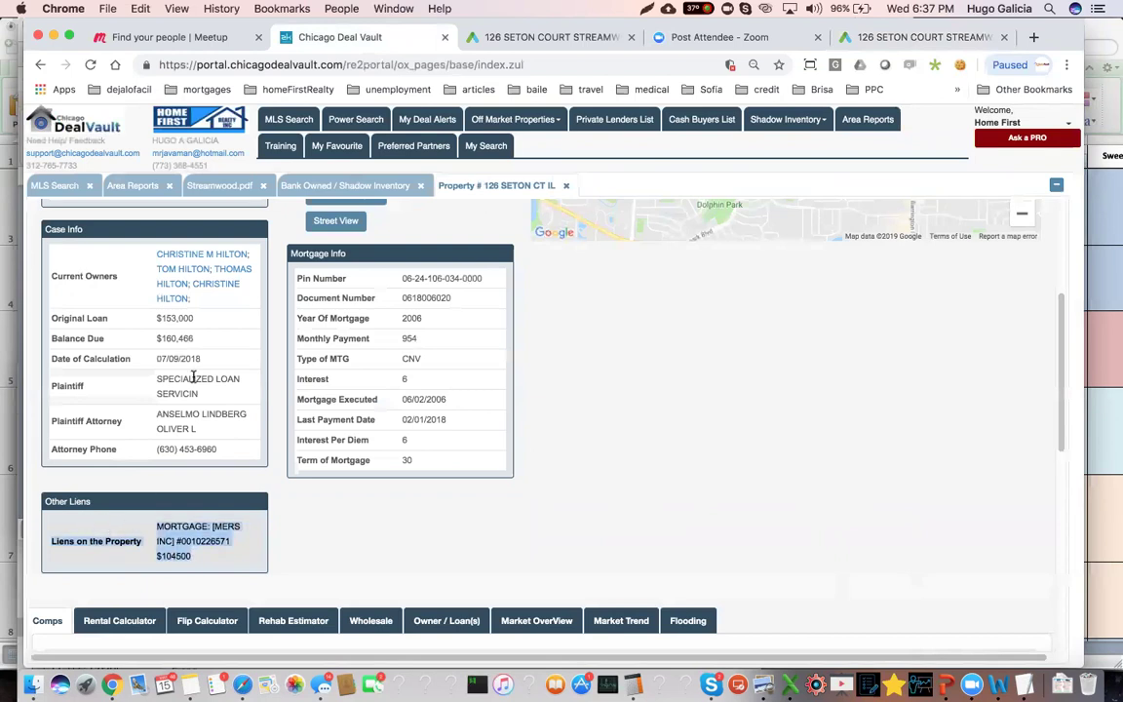
pyautogui.scroll(1, 197, 390)
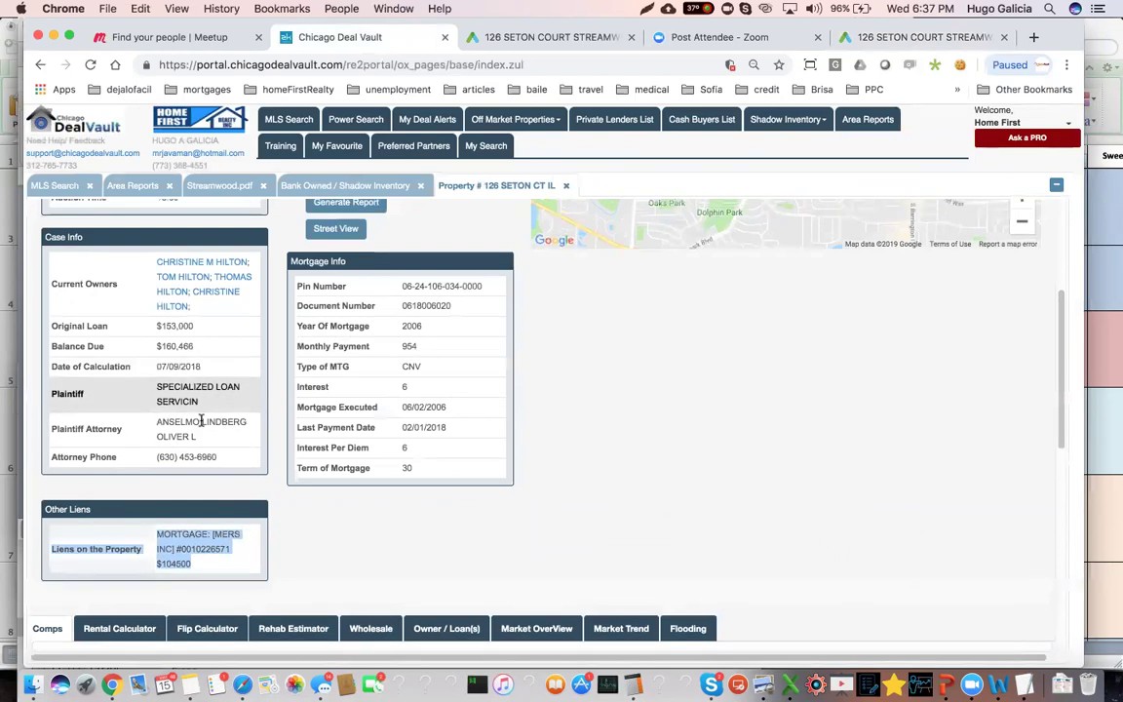
pyautogui.scroll(2, 201, 420)
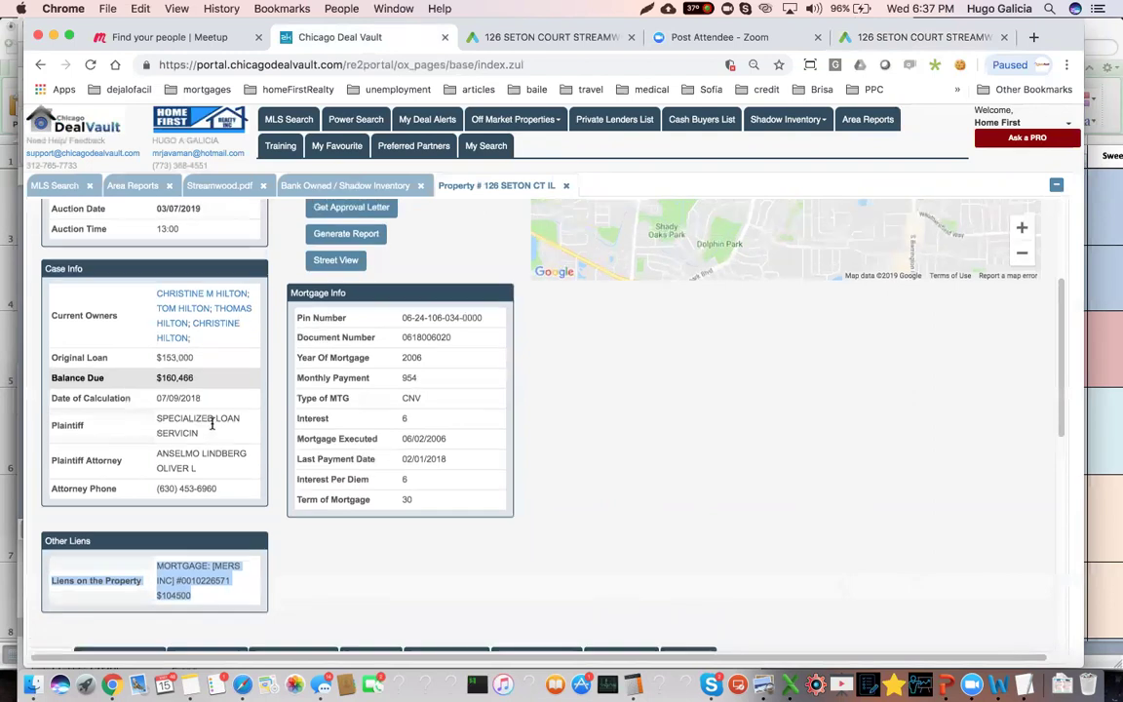
pyautogui.scroll(-1, 205, 459)
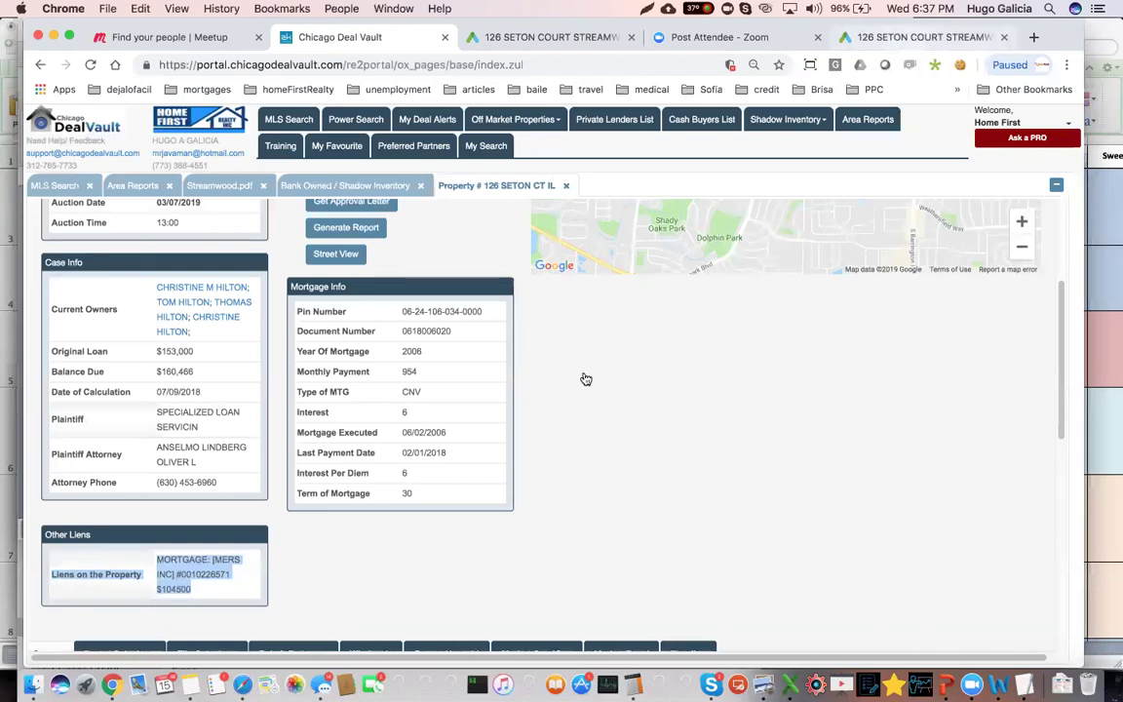
# - Switch back to the Auction.com listing and compare its estimated resale value with the Calculator result
pyautogui.press('super+5')
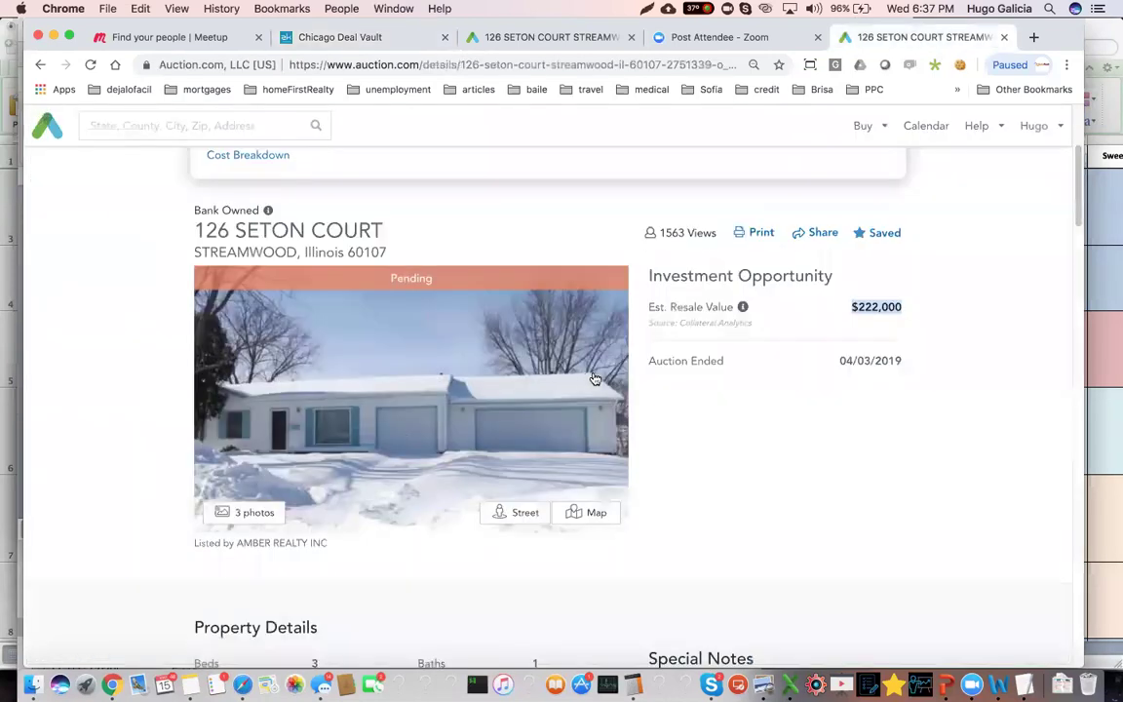
pyautogui.scroll(-1, 595, 378)
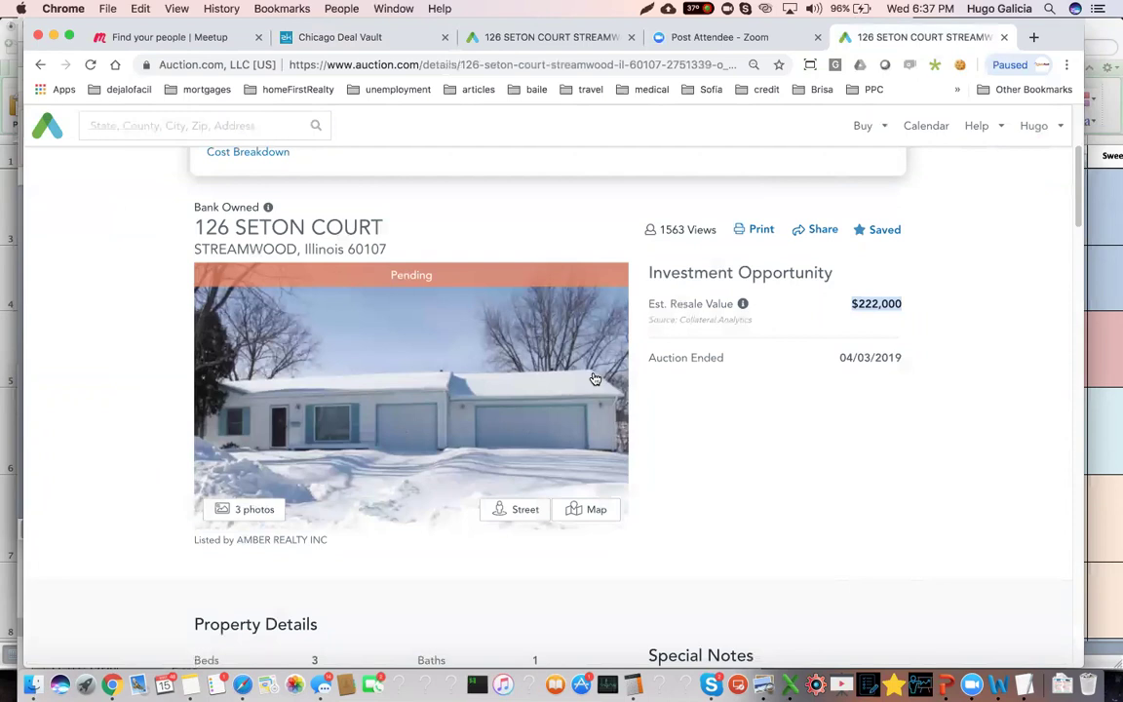
pyautogui.click(633, 685)
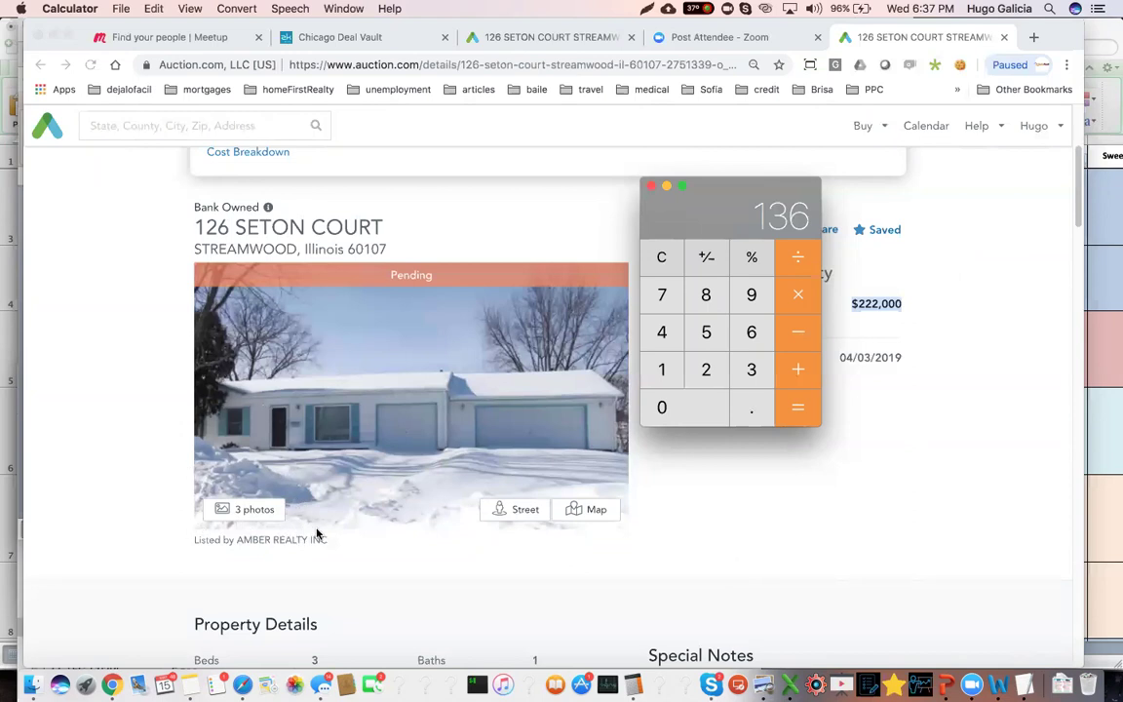
pyautogui.click(103, 271)
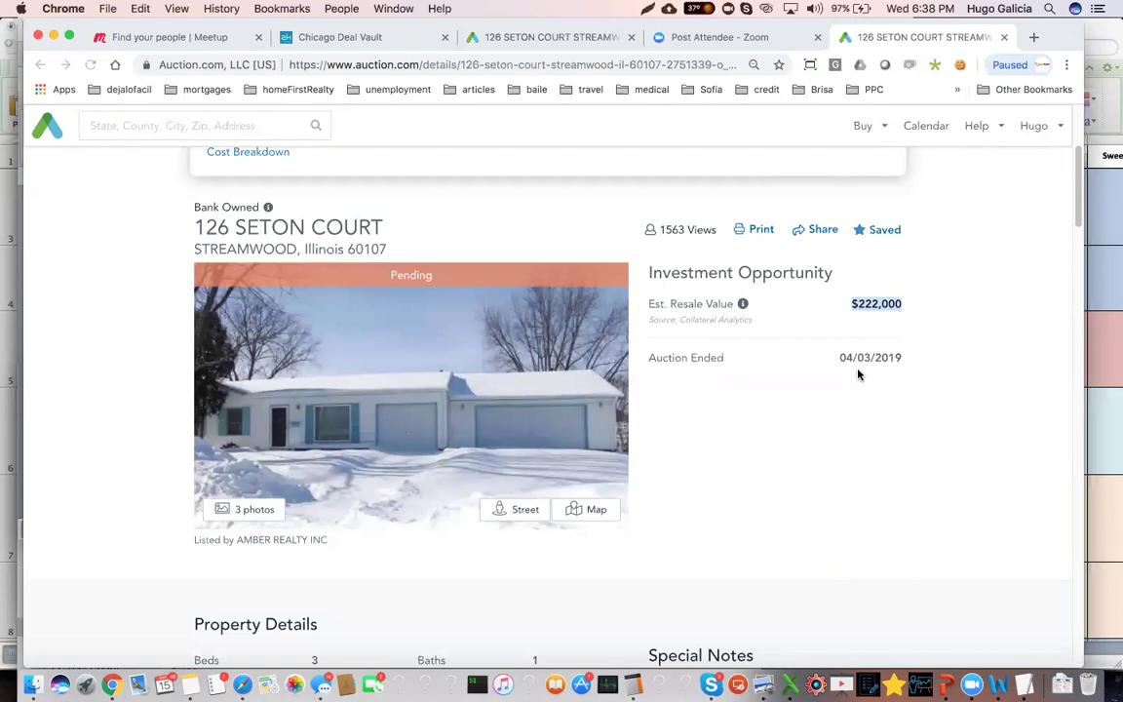
pyautogui.click(633, 686)
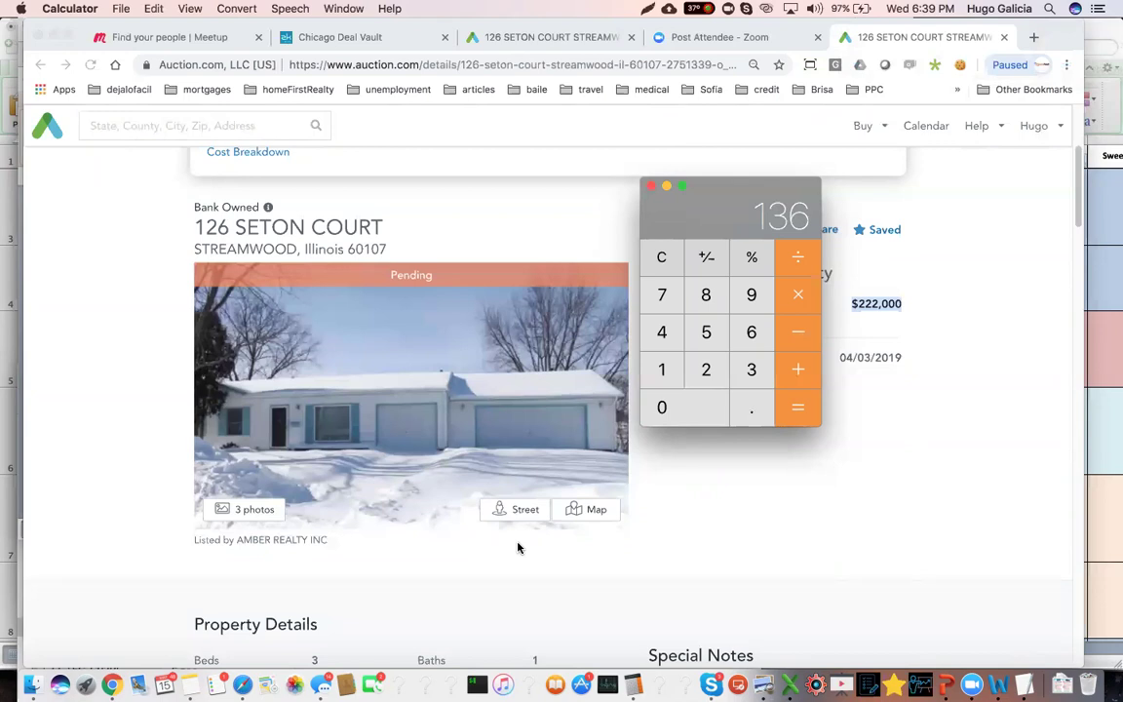
# - Review the listing's property details down to the access and purchase conditions, moving Calculator aside
pyautogui.scroll(-2, 452, 532)
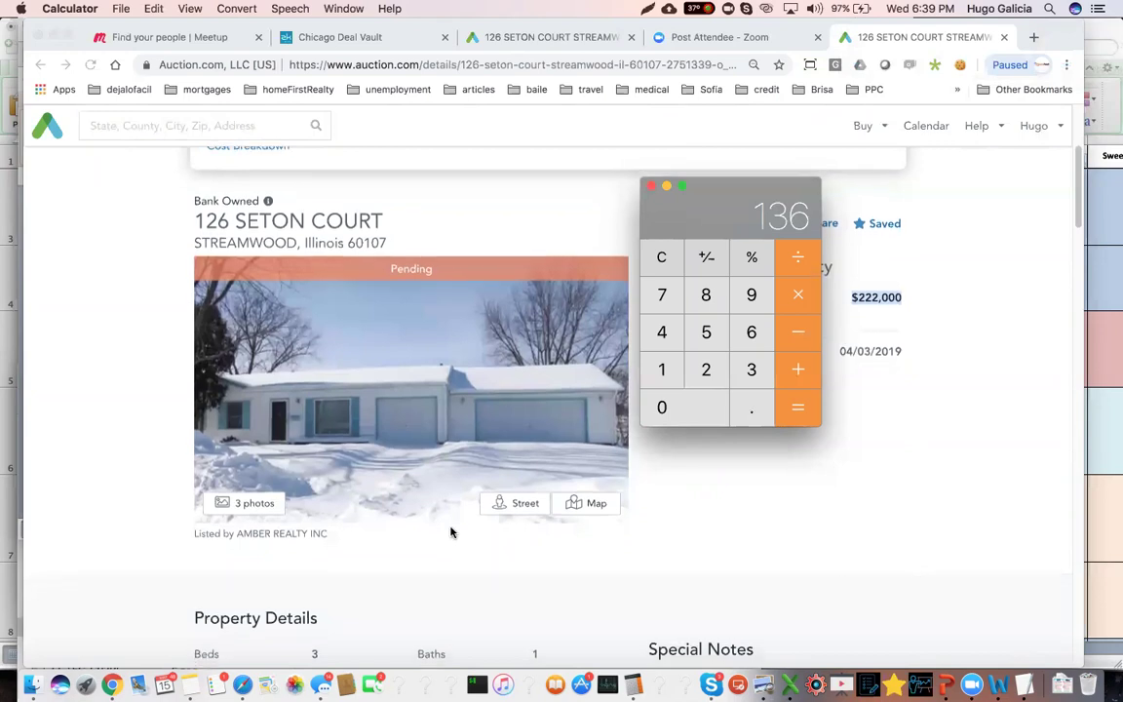
pyautogui.scroll(-1, 453, 532)
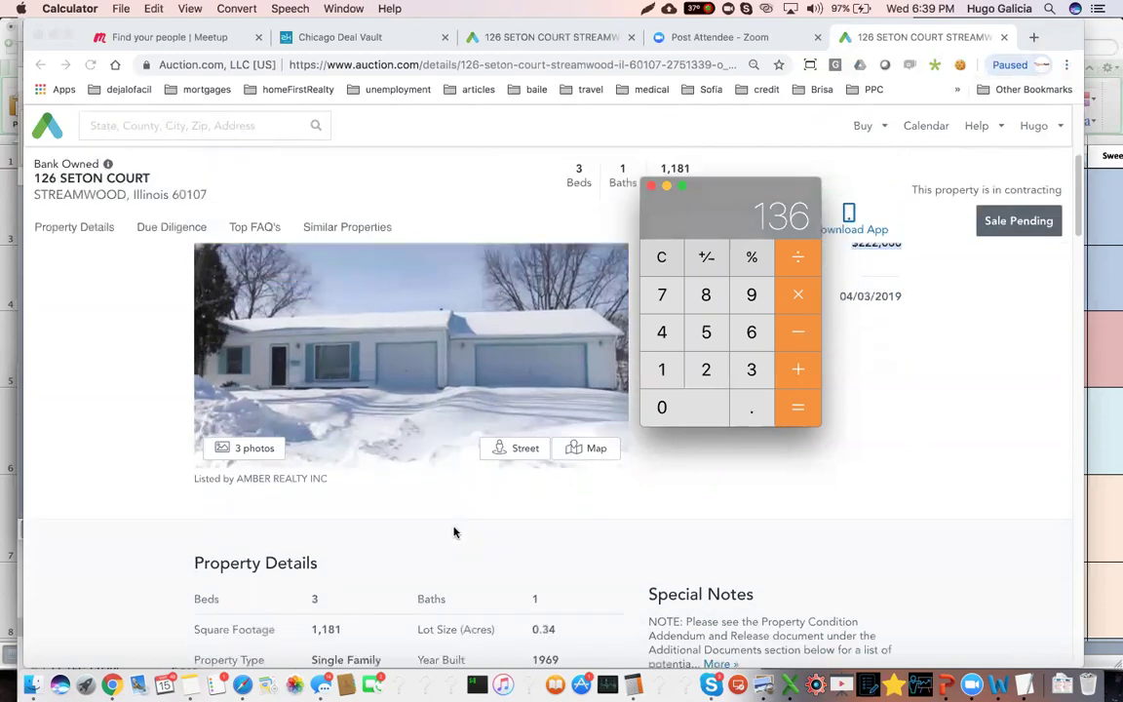
pyautogui.scroll(-5, 453, 532)
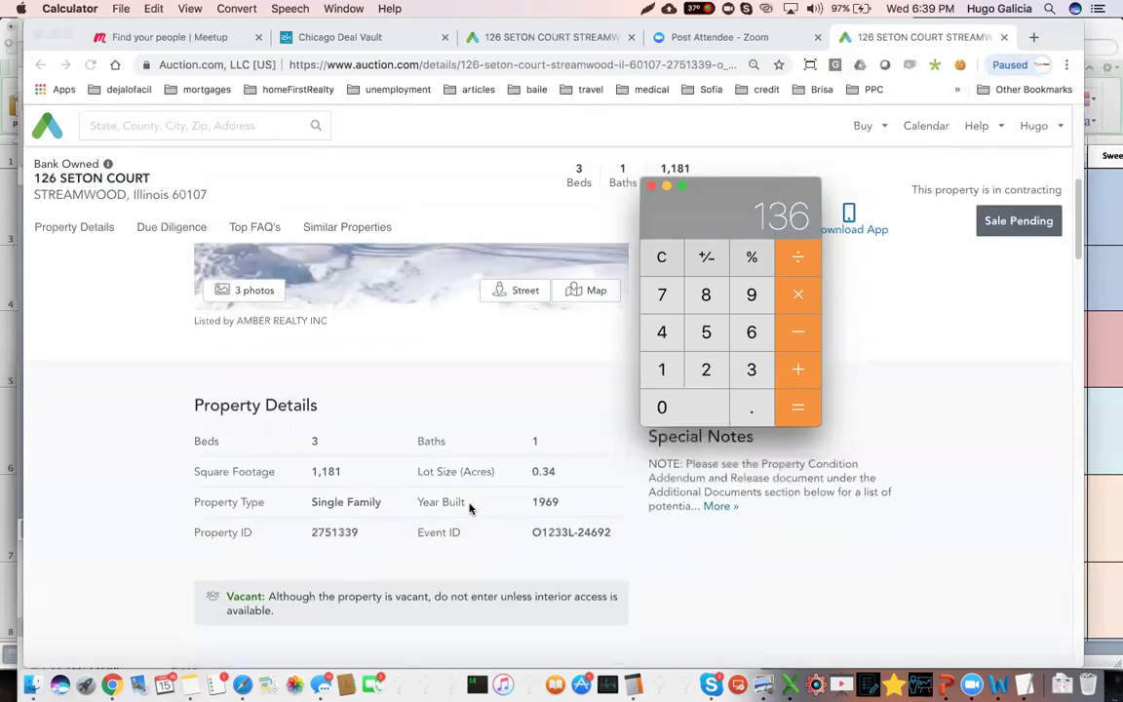
pyautogui.scroll(-1, 419, 446)
pyautogui.scroll(-7, 439, 466)
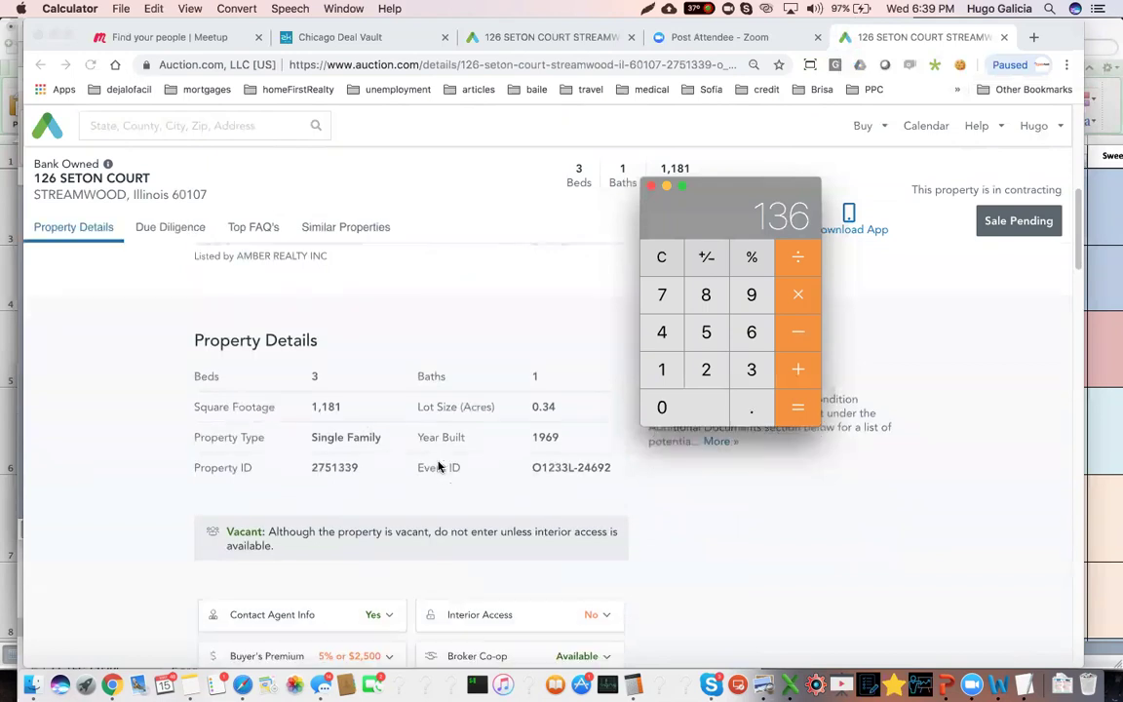
pyautogui.moveTo(739, 190); pyautogui.dragTo(834, 176)
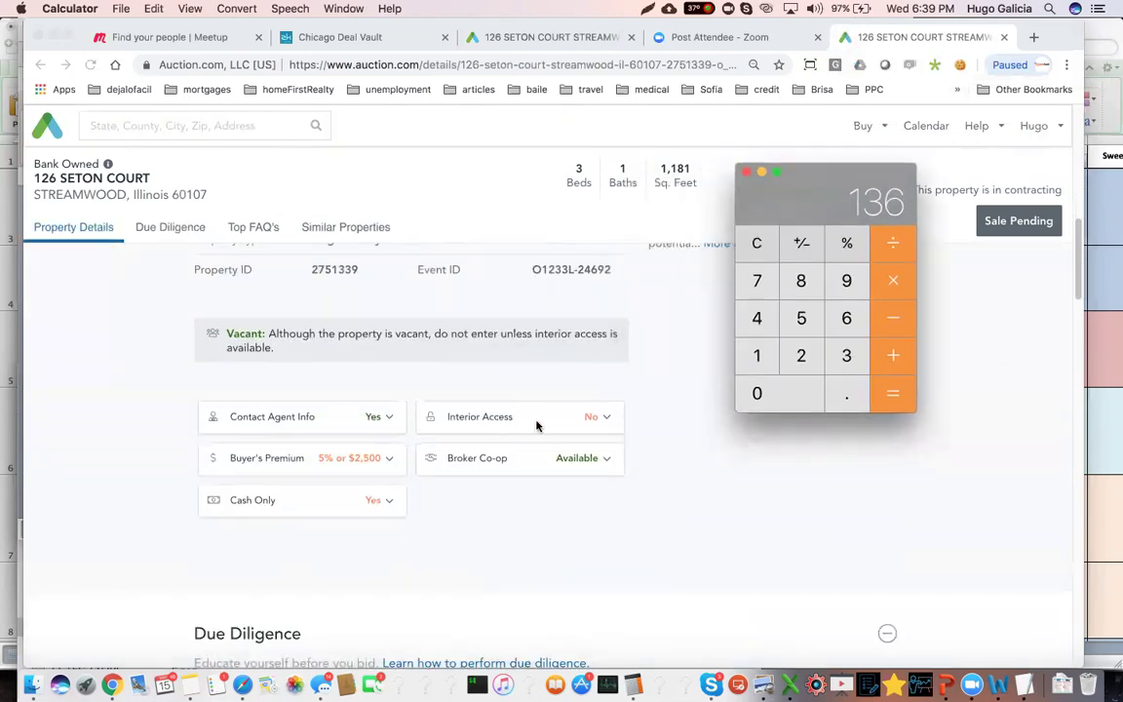
# - Expand the Interior Access entry to read its explanation, and collapse it again
pyautogui.click(606, 419)
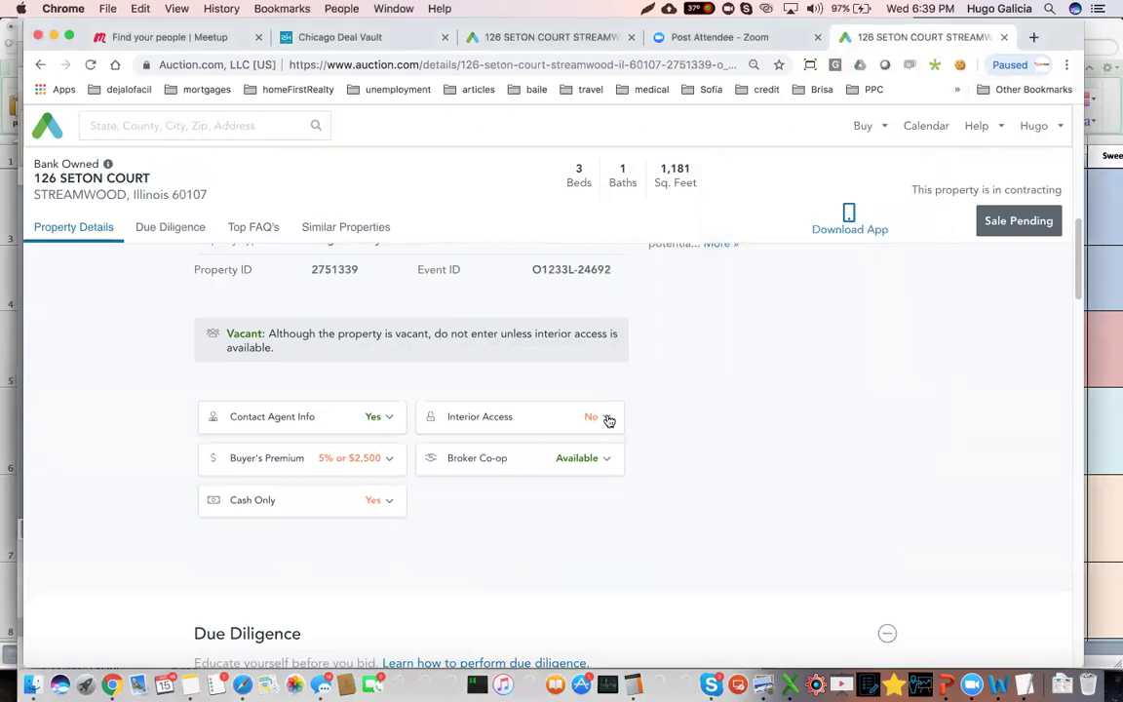
pyautogui.click(608, 419)
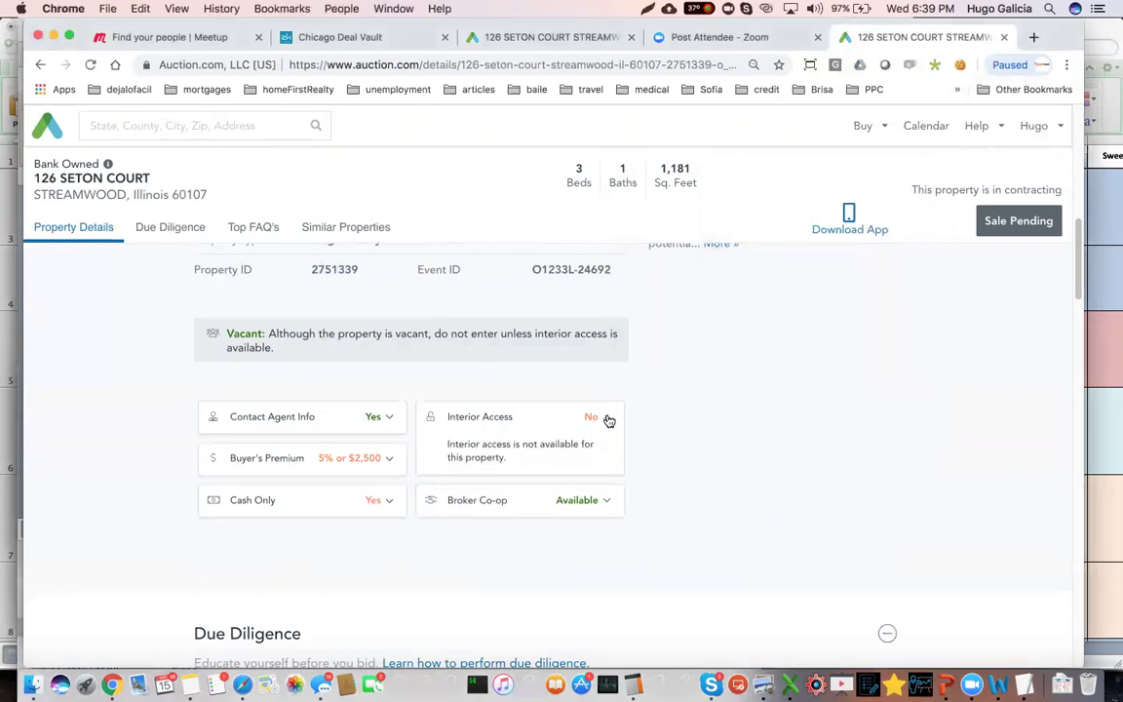
pyautogui.click(608, 419)
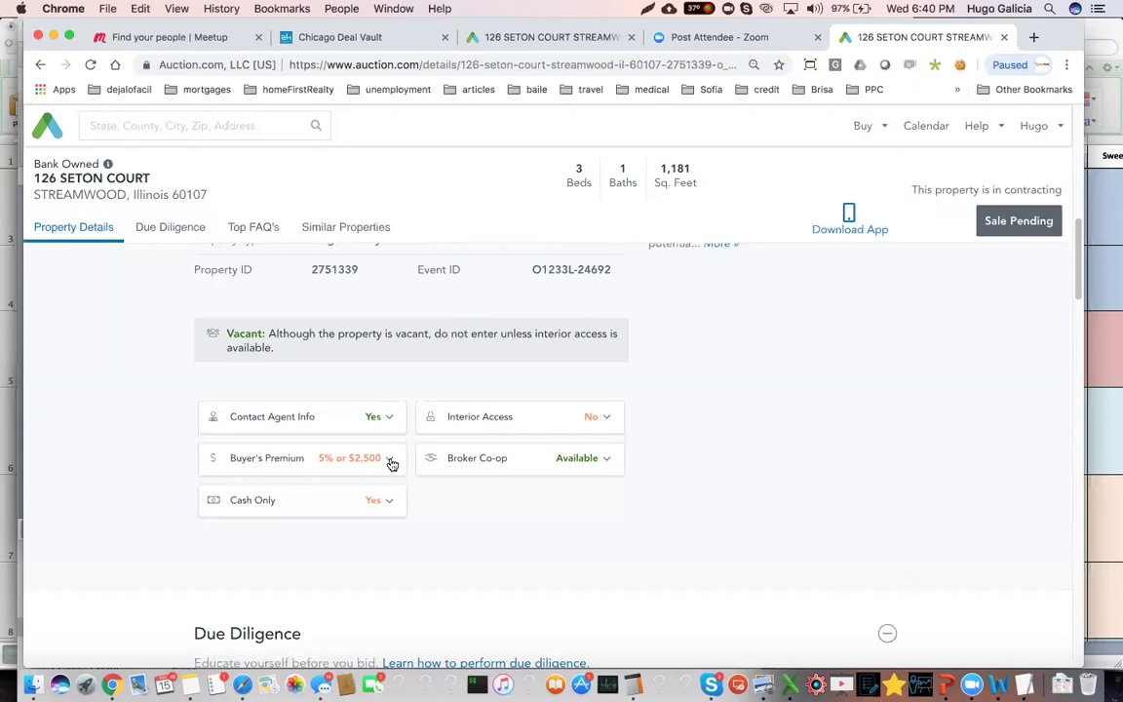
# - Bring up Calculator and multiply 136 by 0.05 to work out the 5% buyer's premium
pyautogui.click(638, 685)
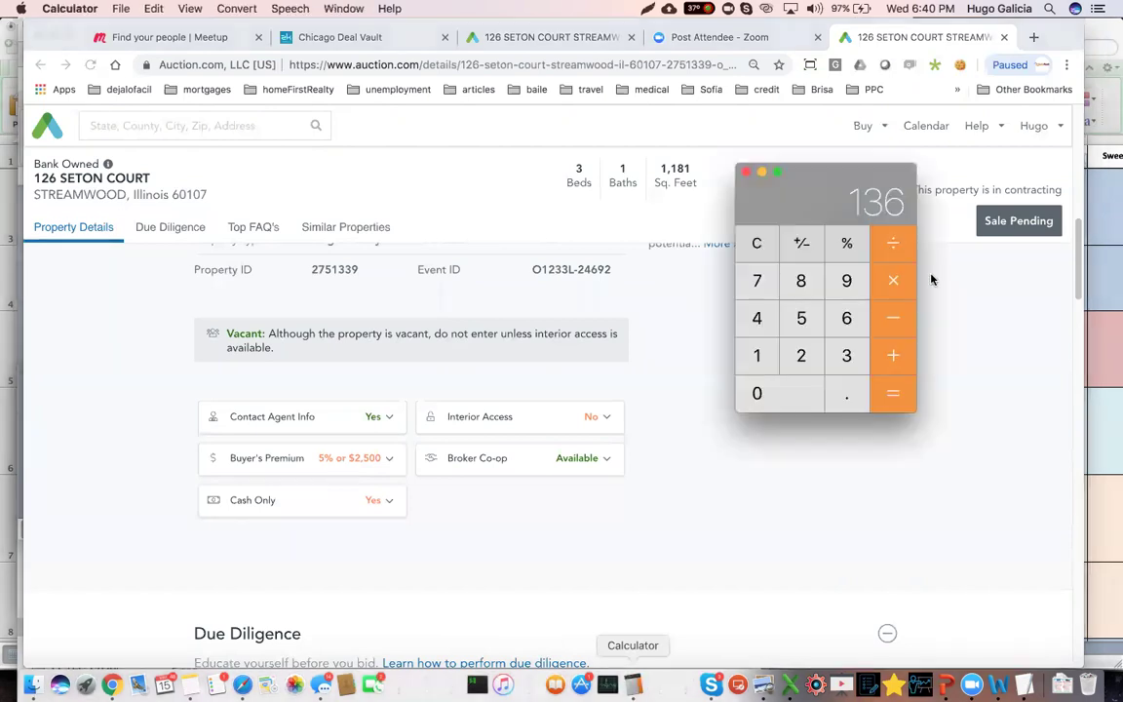
pyautogui.click(892, 281)
pyautogui.click(780, 394)
pyautogui.click(846, 394)
pyautogui.click(775, 394)
pyautogui.click(802, 319)
pyautogui.click(893, 395)
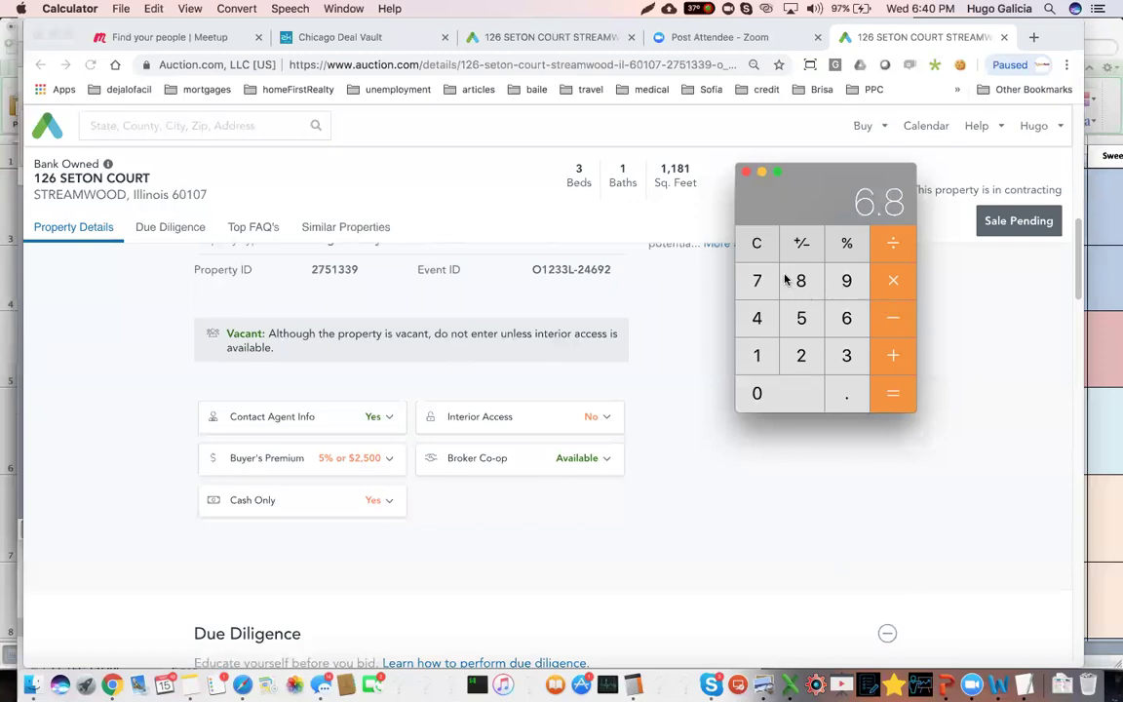
# - Clear Calculator and subtract the 6.8 buyer's premium from a maximum offer of 139
pyautogui.click(758, 243)
pyautogui.click(757, 357)
pyautogui.write('39')
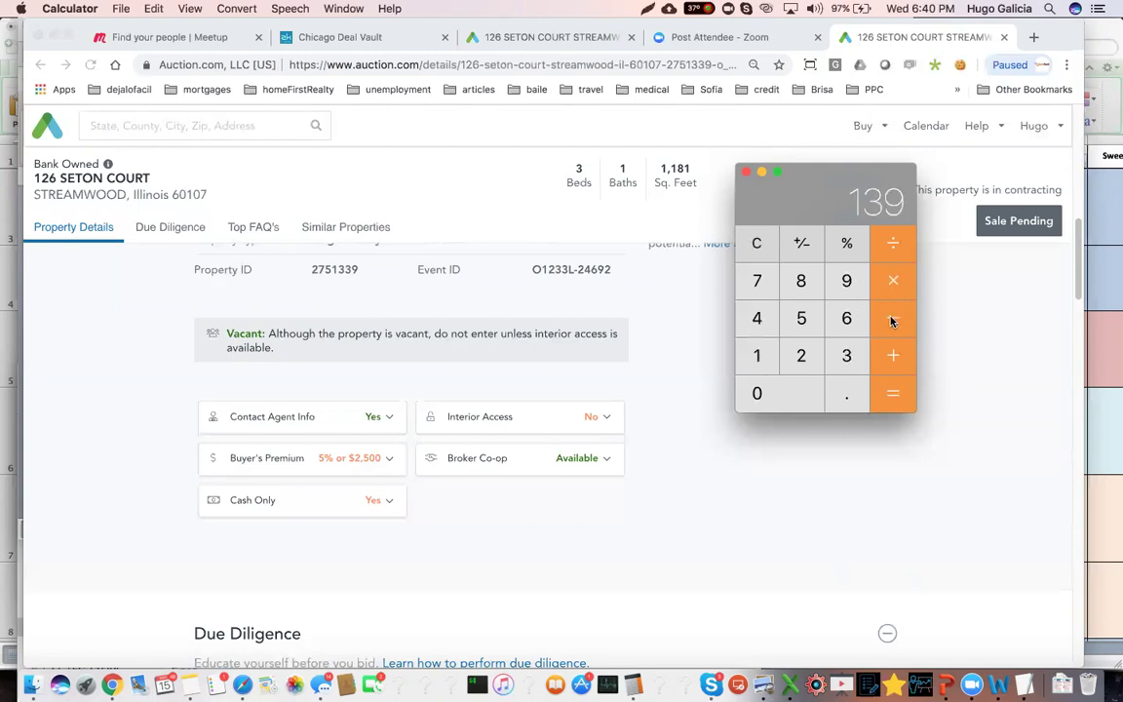
pyautogui.click(873, 325)
pyautogui.click(844, 316)
pyautogui.click(845, 388)
pyautogui.click(800, 281)
pyautogui.click(893, 394)
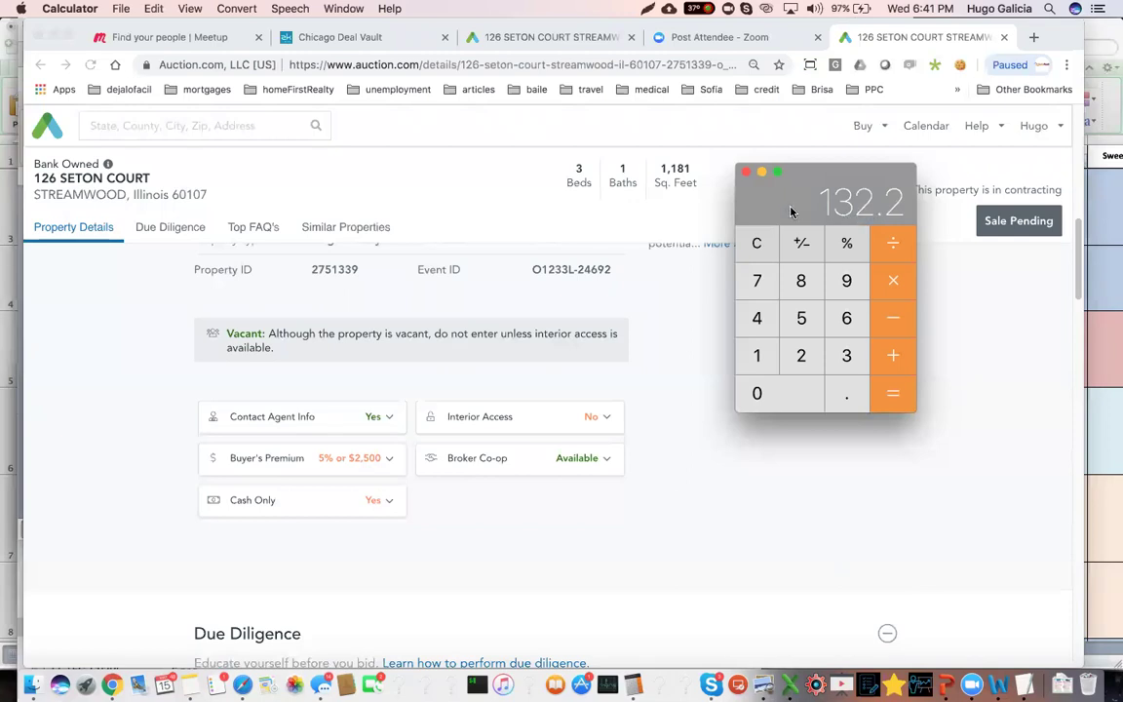
# - Return to the Auction.com listing and expand the Cash Only entry to read its financing condition
pyautogui.click(322, 524)
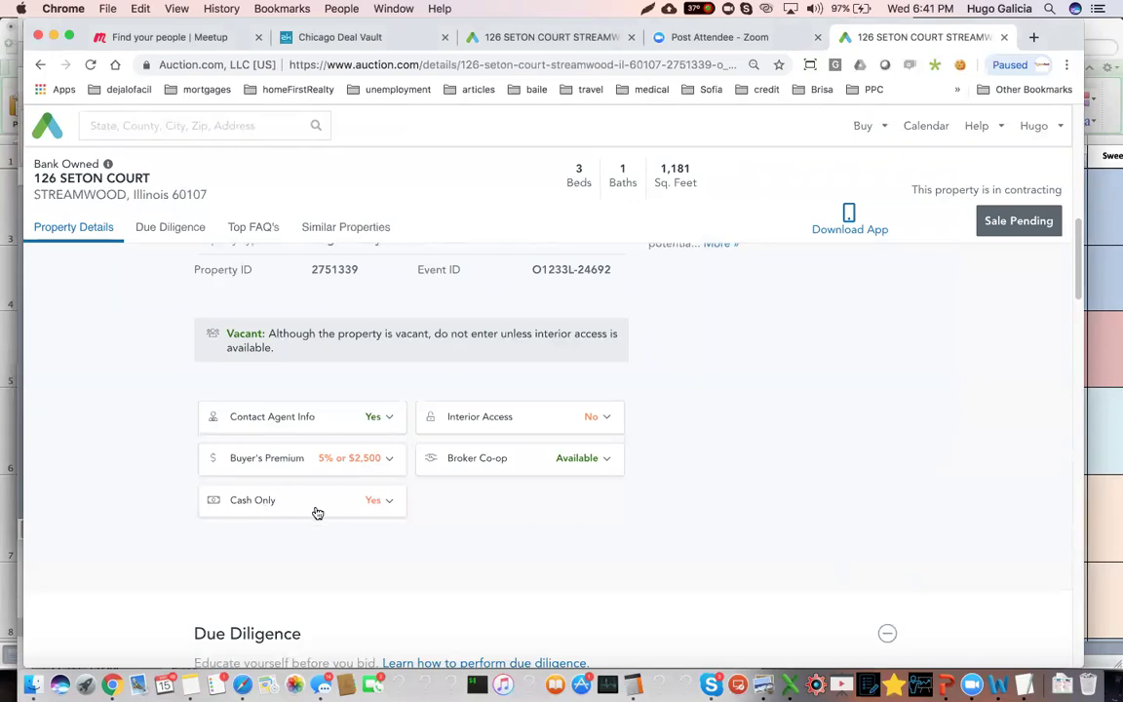
pyautogui.click(392, 501)
pyautogui.scroll(-1, 444, 505)
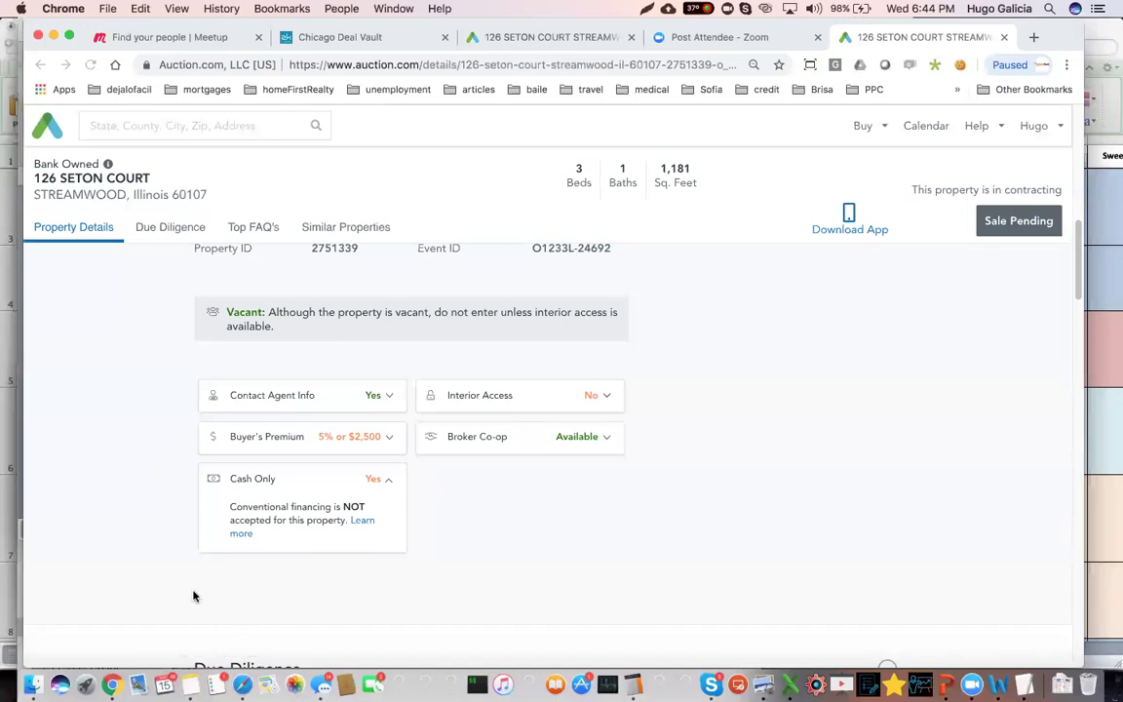
# - Switch to the PowerPoint presentation, exit the running slideshow and select slide 7 for presenting
pyautogui.click(633, 685)
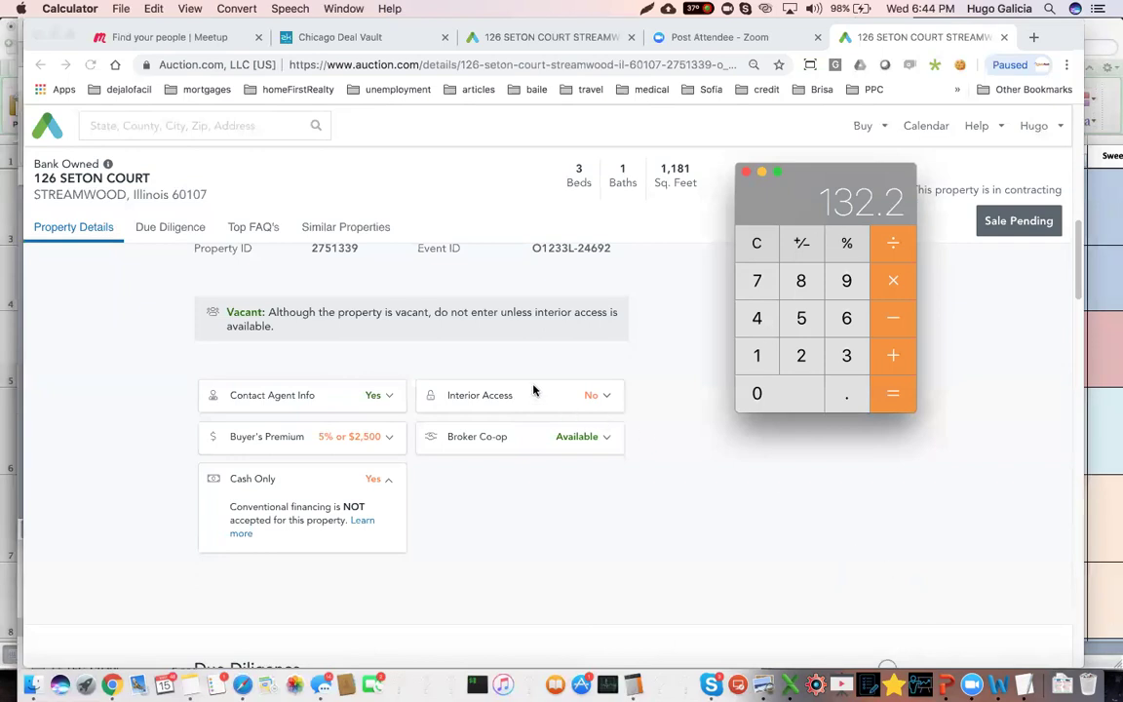
pyautogui.click(946, 685)
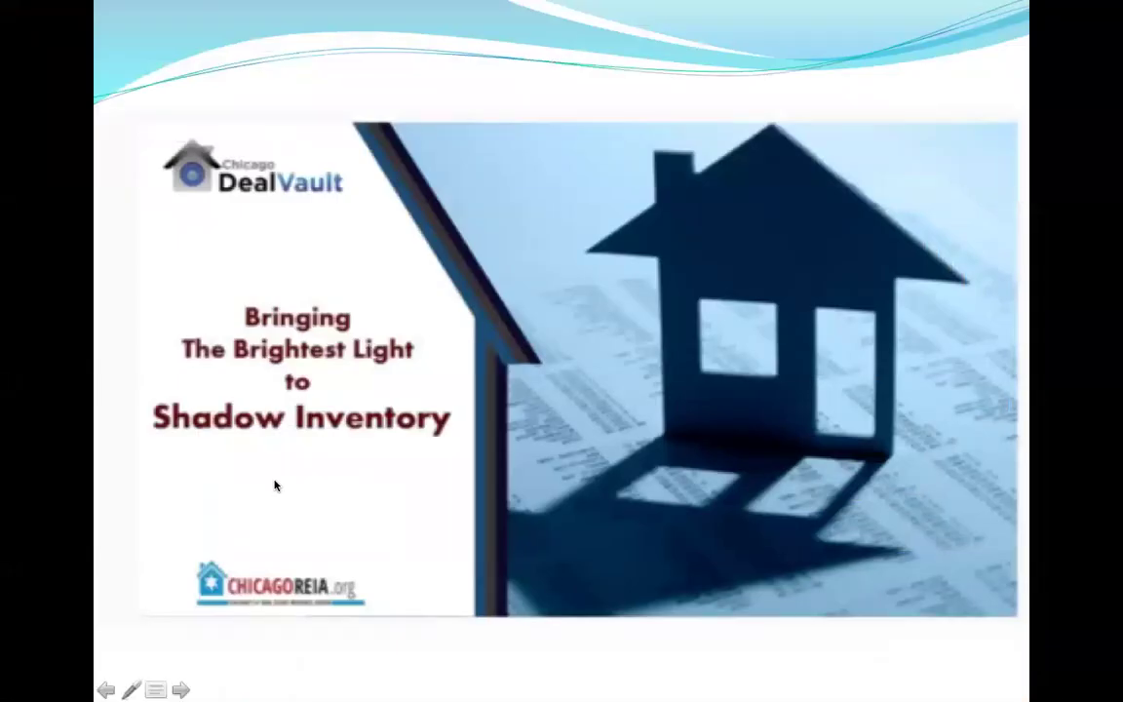
pyautogui.press('Escape')
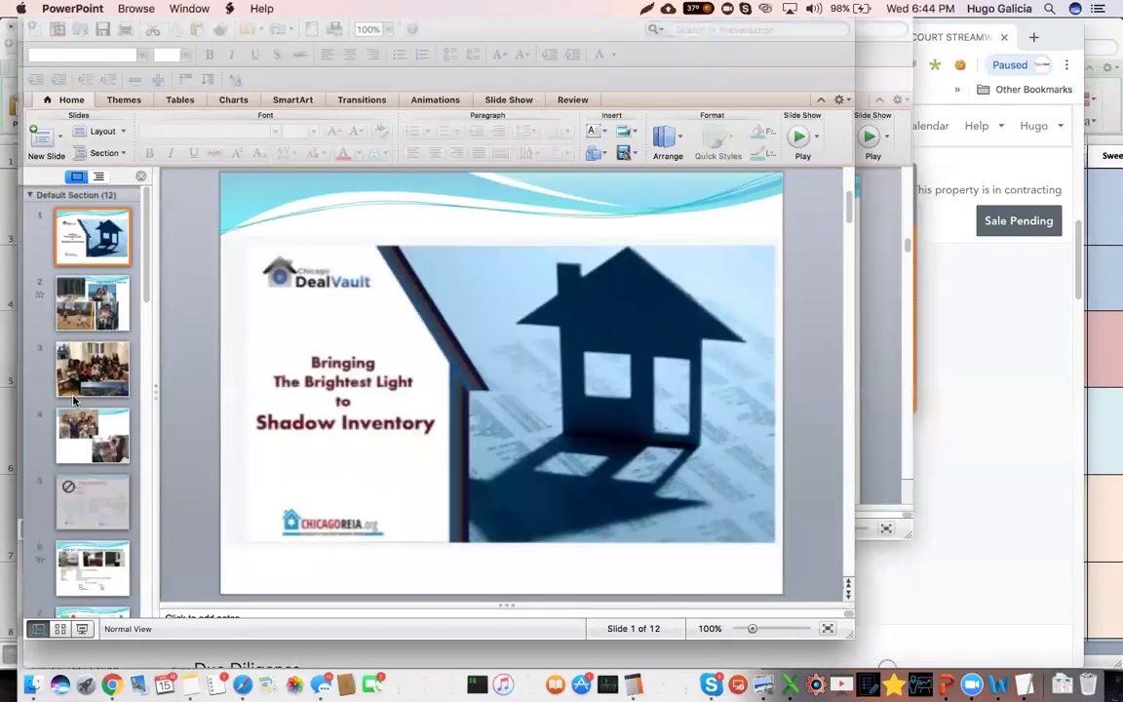
pyautogui.scroll(-2, 73, 409)
pyautogui.scroll(-3, 74, 412)
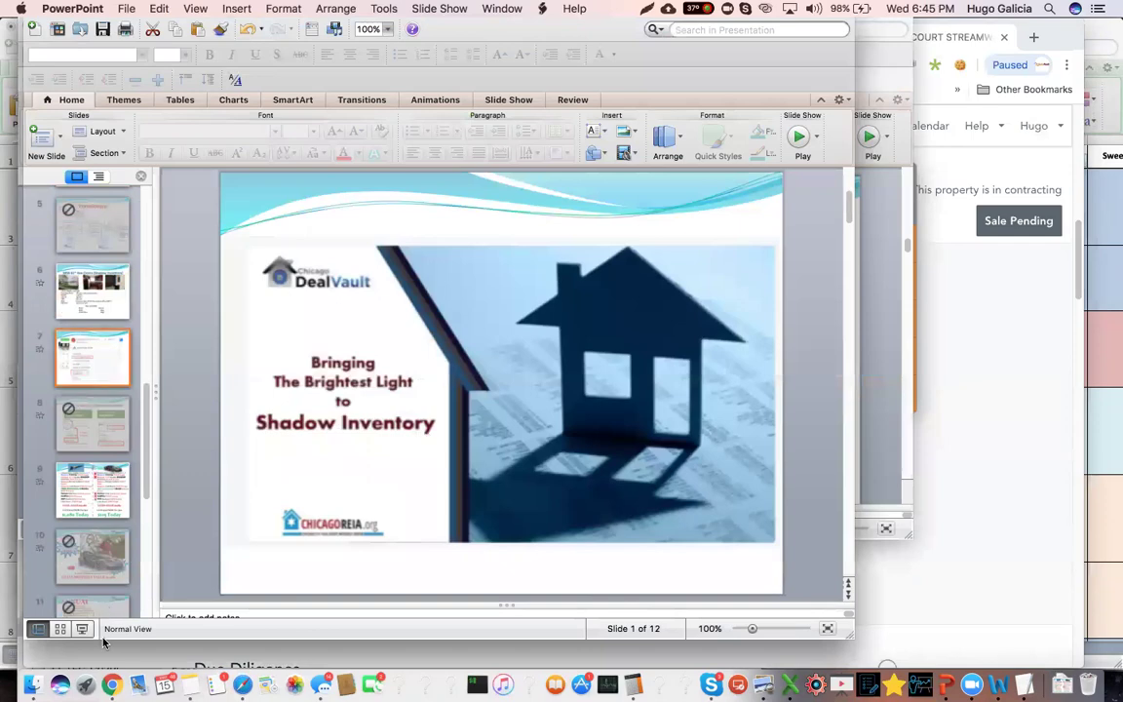
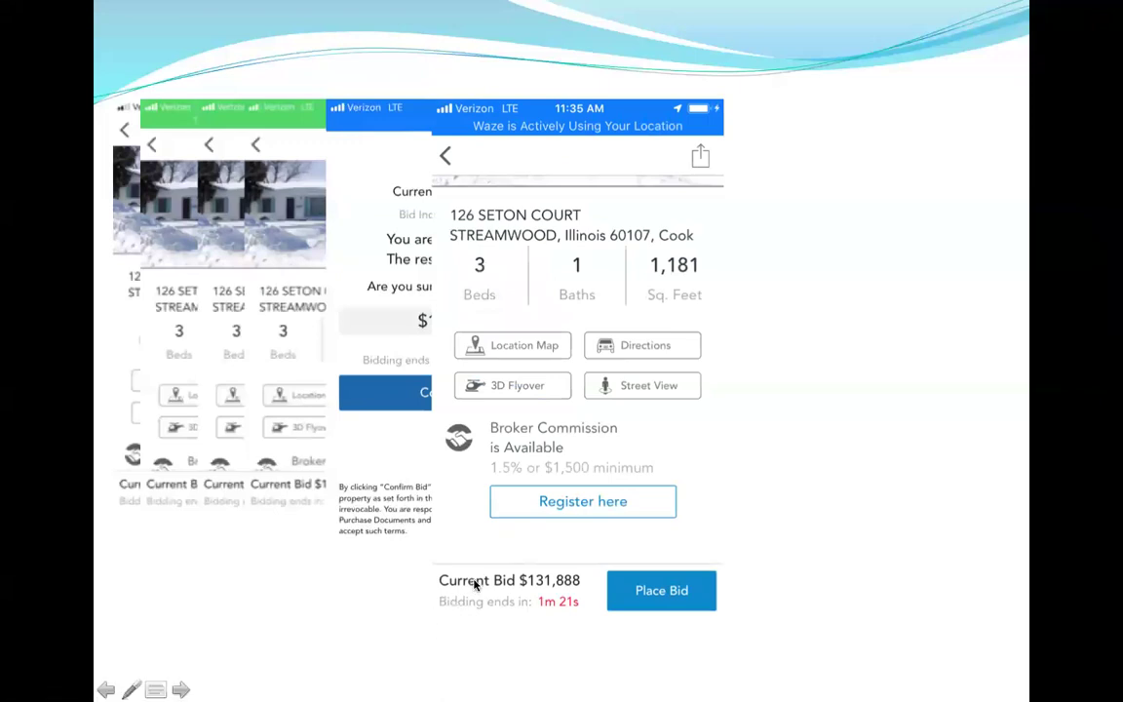
# - Step through the slide's bidding screenshots, revisiting the bid confirmation, up to the highest-bidder email
pyautogui.click(463, 340)
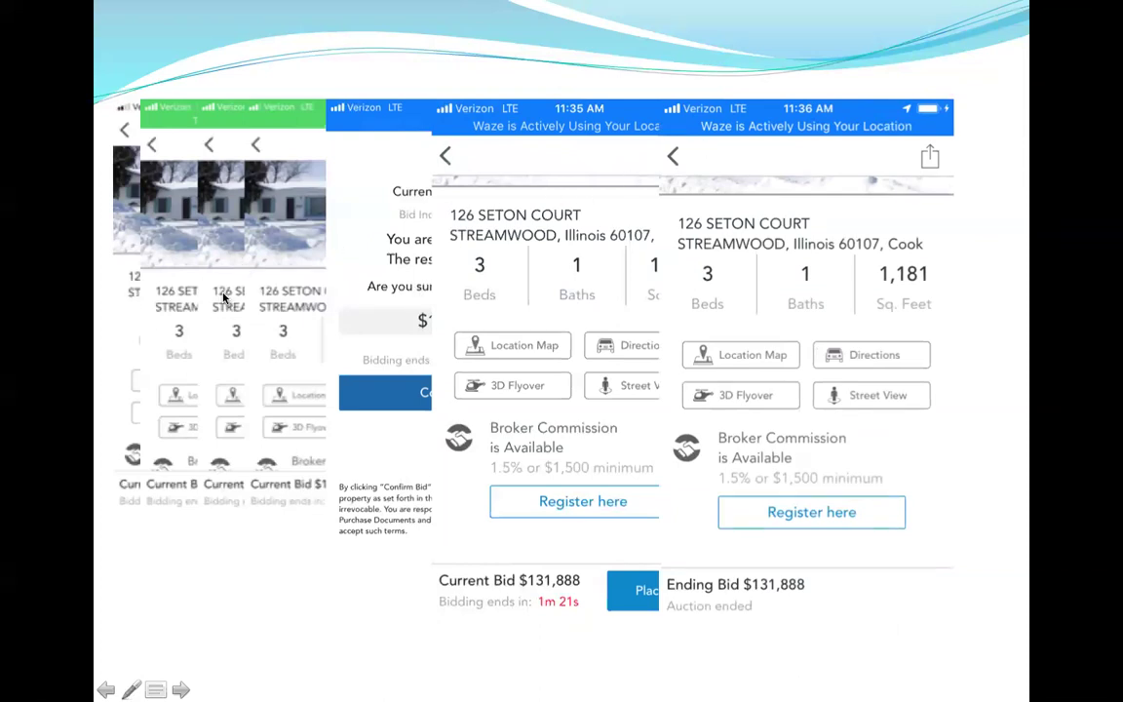
pyautogui.click(613, 109)
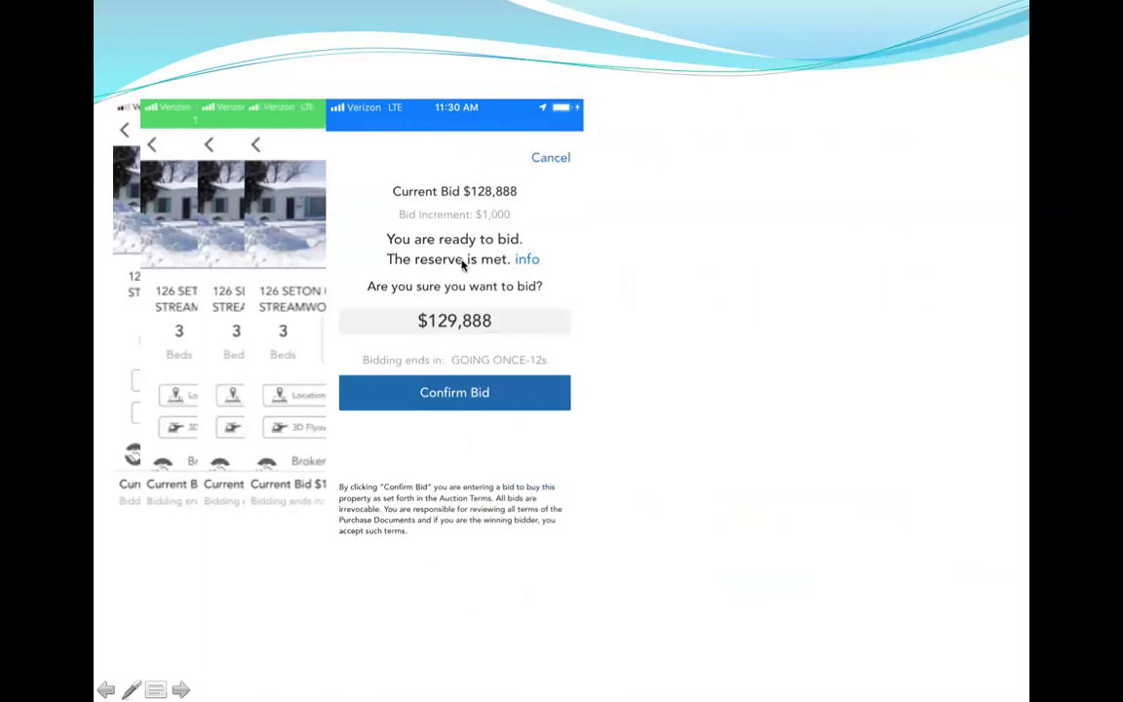
pyautogui.click(518, 267)
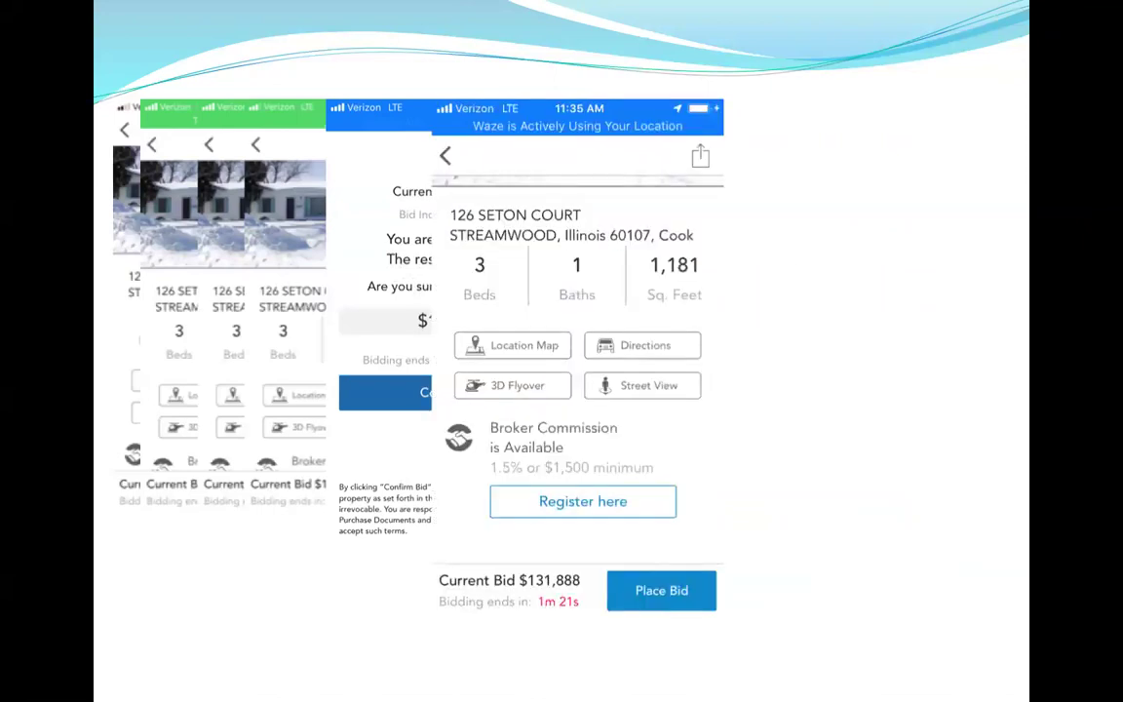
pyautogui.press('Right')
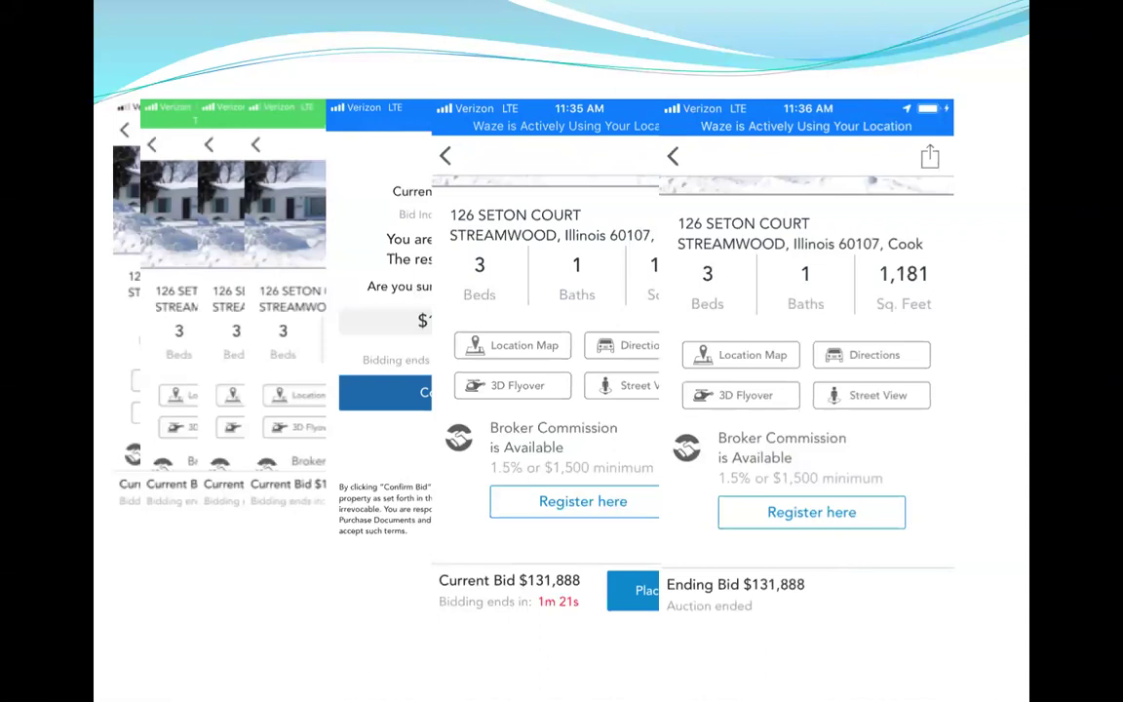
pyautogui.press('Right')
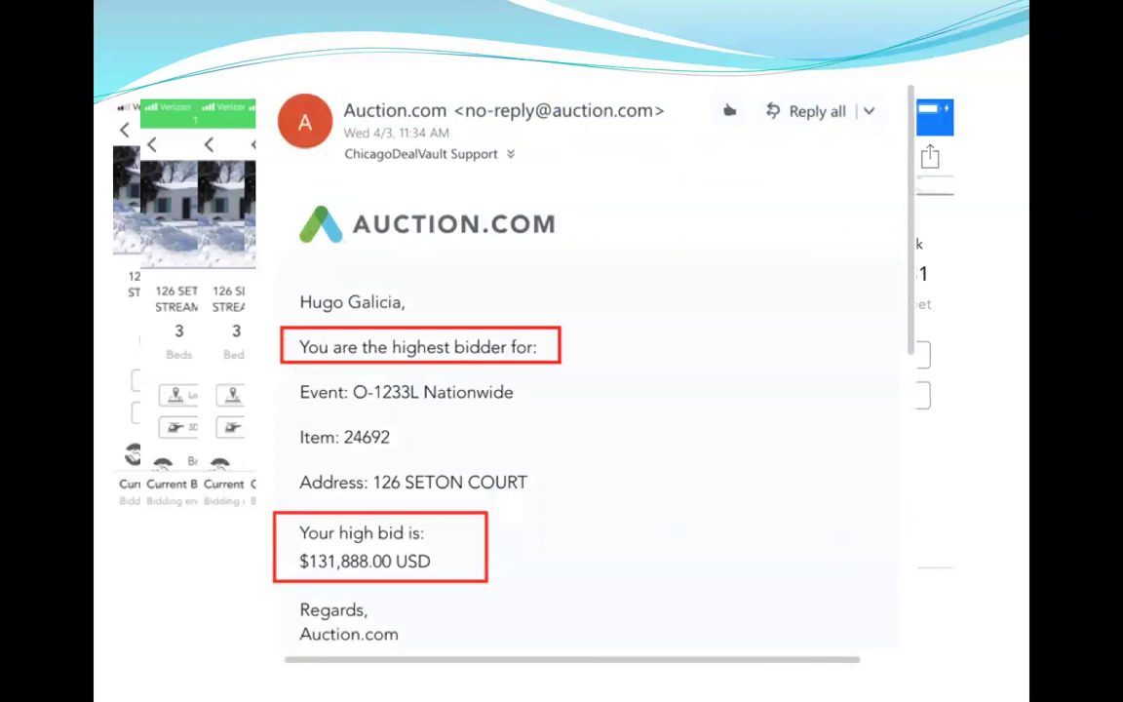
# - Switch back to the Auction.com listing and highlight the buyer's premium and total purchase price in the winning-bid summary
pyautogui.press('super+Tab')
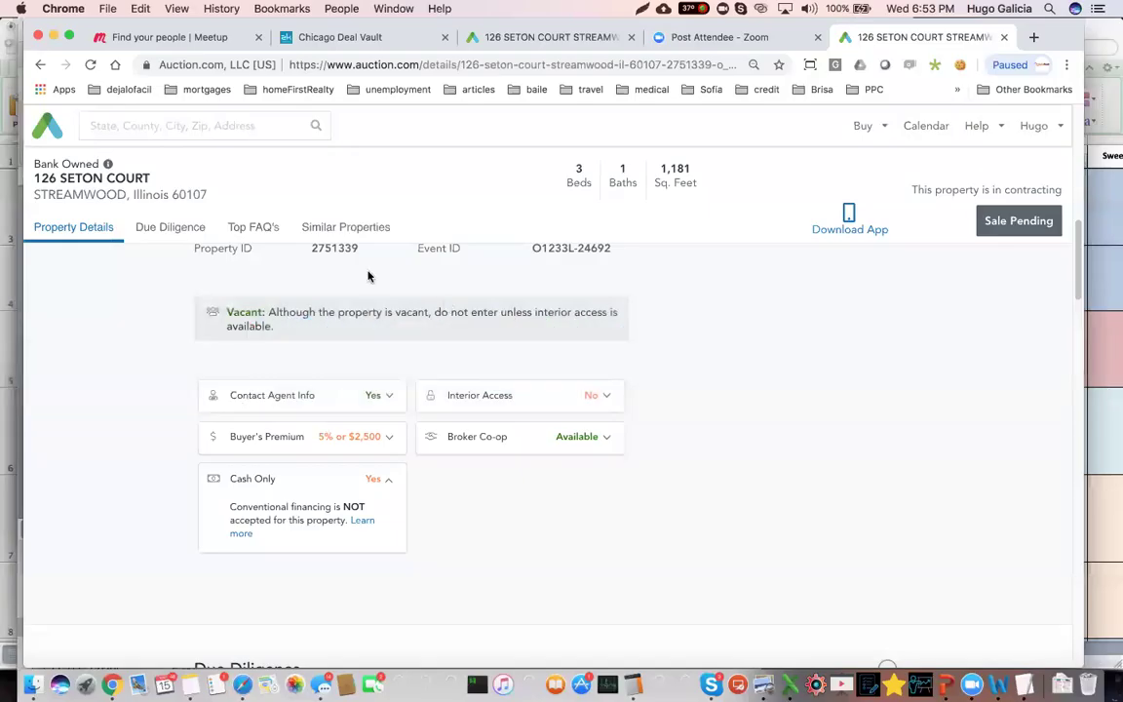
pyautogui.scroll(3, 367, 312)
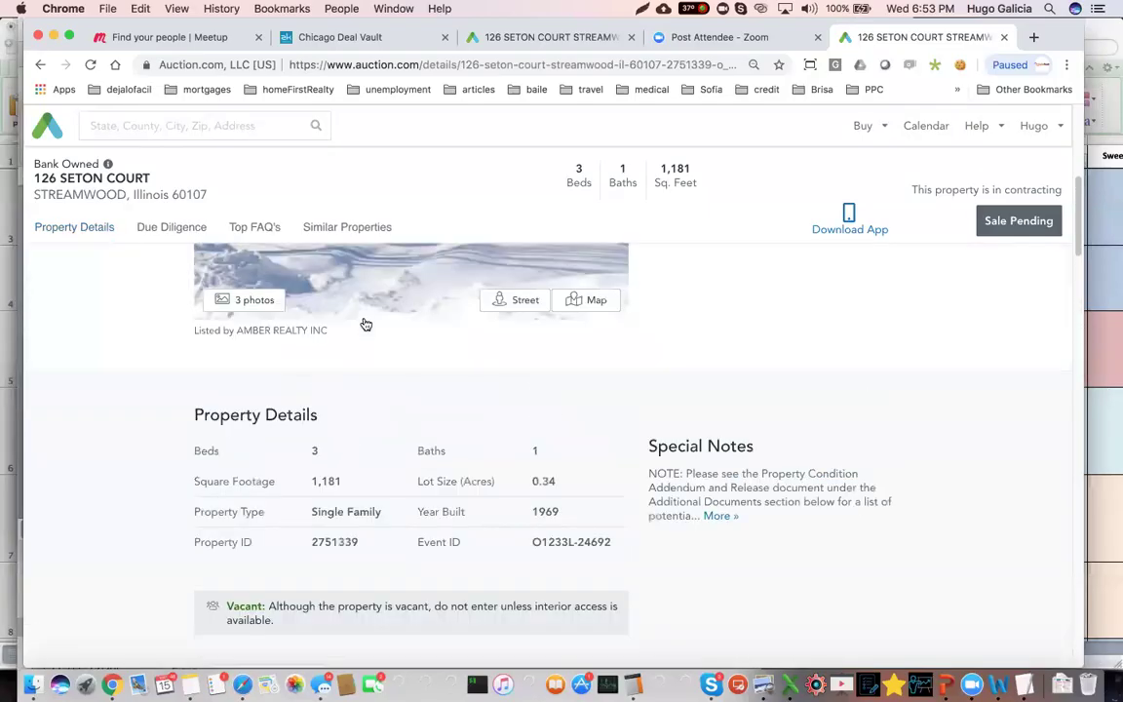
pyautogui.scroll(2, 366, 324)
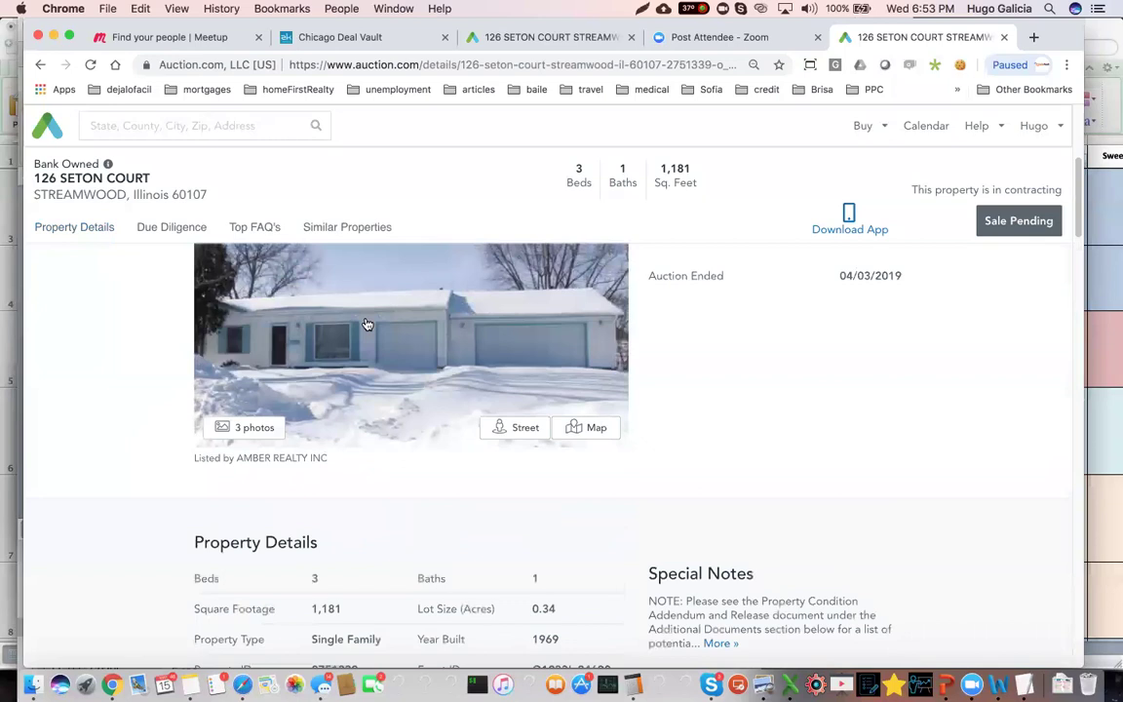
pyautogui.scroll(3, 366, 323)
pyautogui.scroll(2, 368, 324)
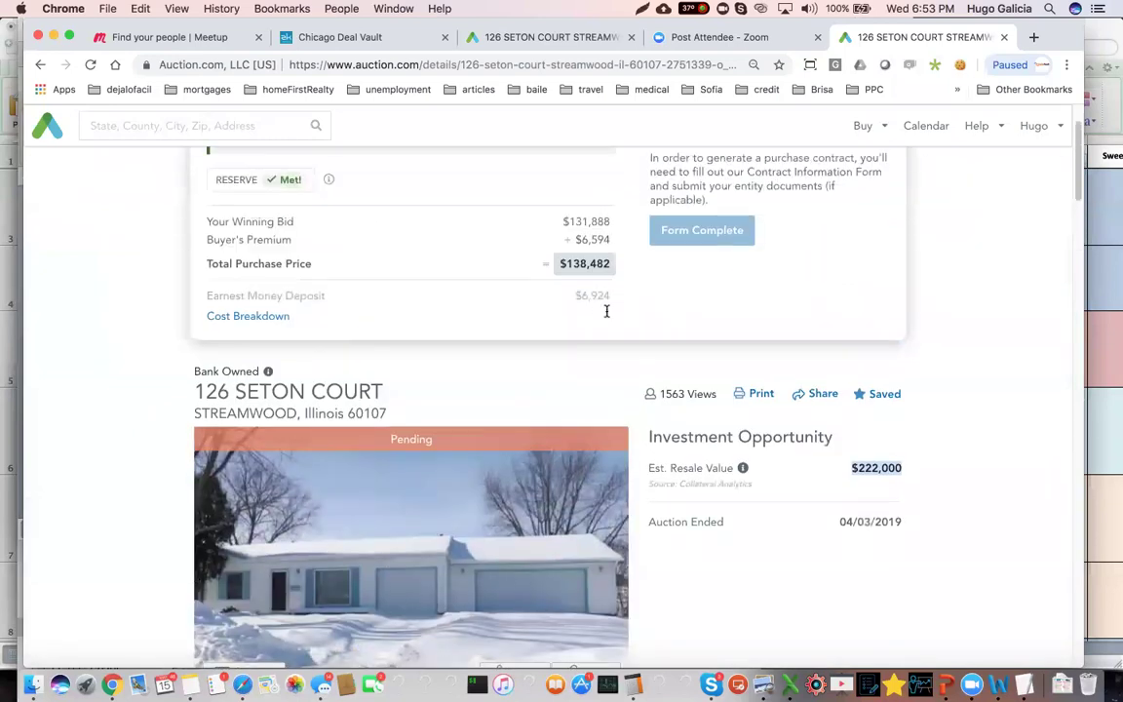
pyautogui.scroll(1, 570, 320)
pyautogui.moveTo(571, 320); pyautogui.dragTo(607, 334)
pyautogui.doubleClick(595, 334)
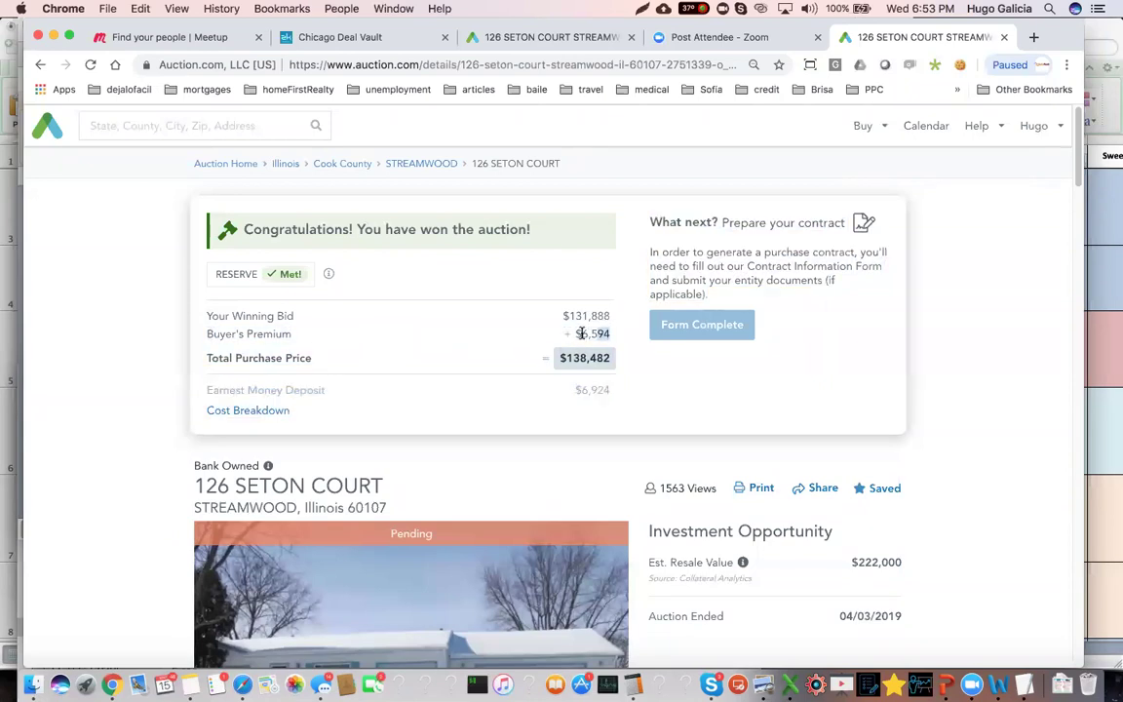
pyautogui.moveTo(611, 334); pyautogui.dragTo(580, 333)
pyautogui.click(585, 357)
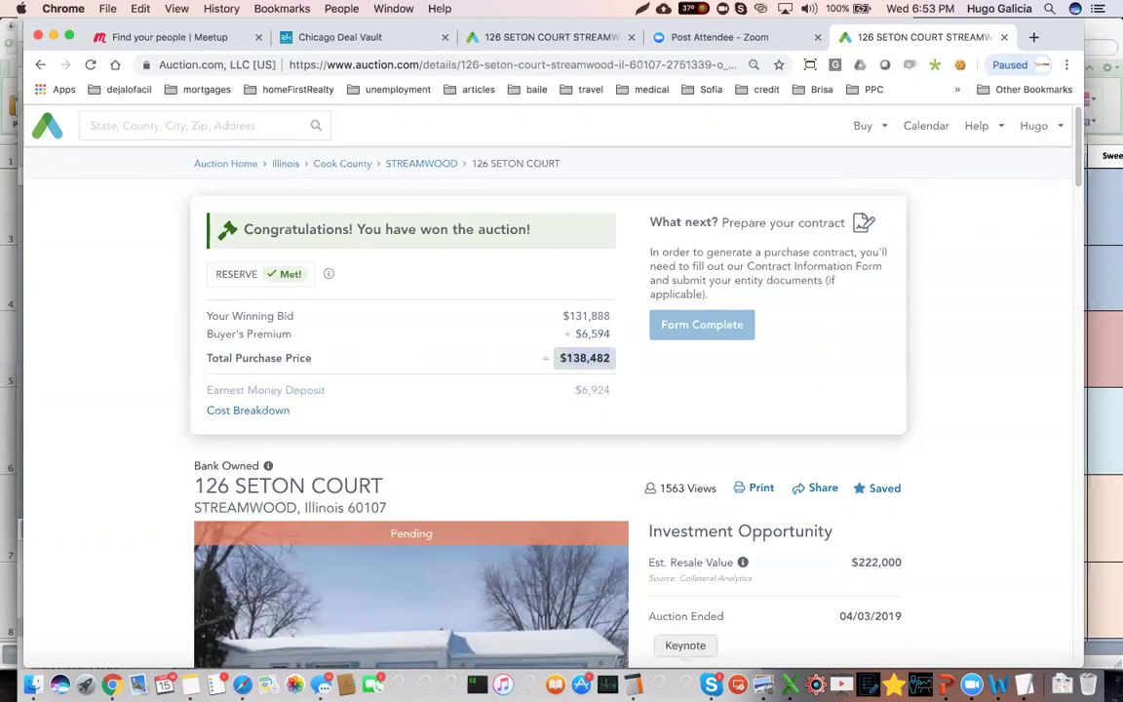
# - Add the 6.8 buyer's premium back onto the 132.2 in Calculator to compare with the total purchase price
pyautogui.click(634, 684)
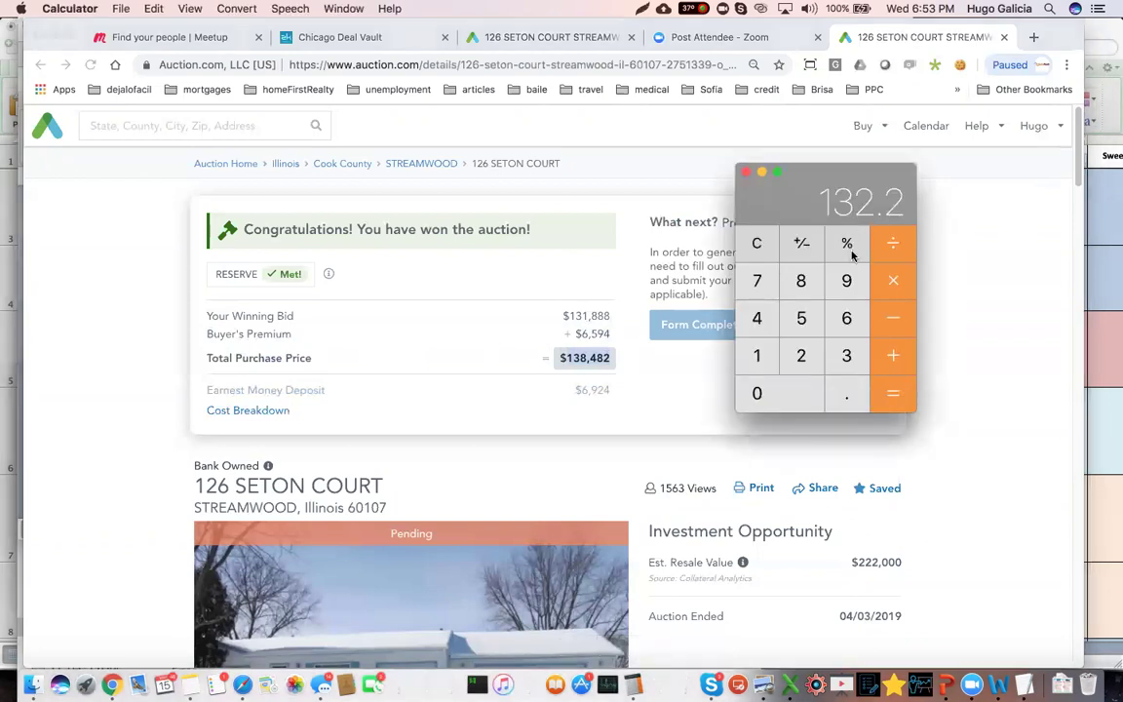
pyautogui.click(899, 356)
pyautogui.click(846, 318)
pyautogui.click(844, 393)
pyautogui.click(800, 281)
pyautogui.click(892, 393)
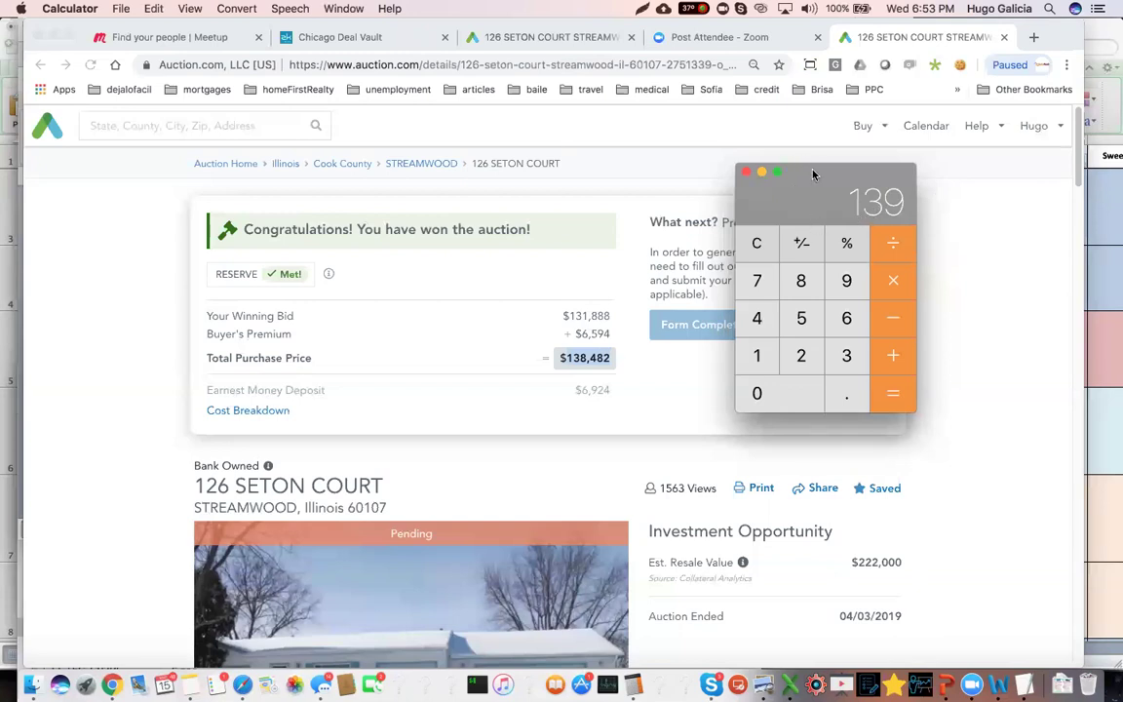
# - Move Calculator beside the winning-bid summary and calculate 200 times 0.7 minus 25 as the maximum offer
pyautogui.moveTo(814, 174); pyautogui.dragTo(805, 198)
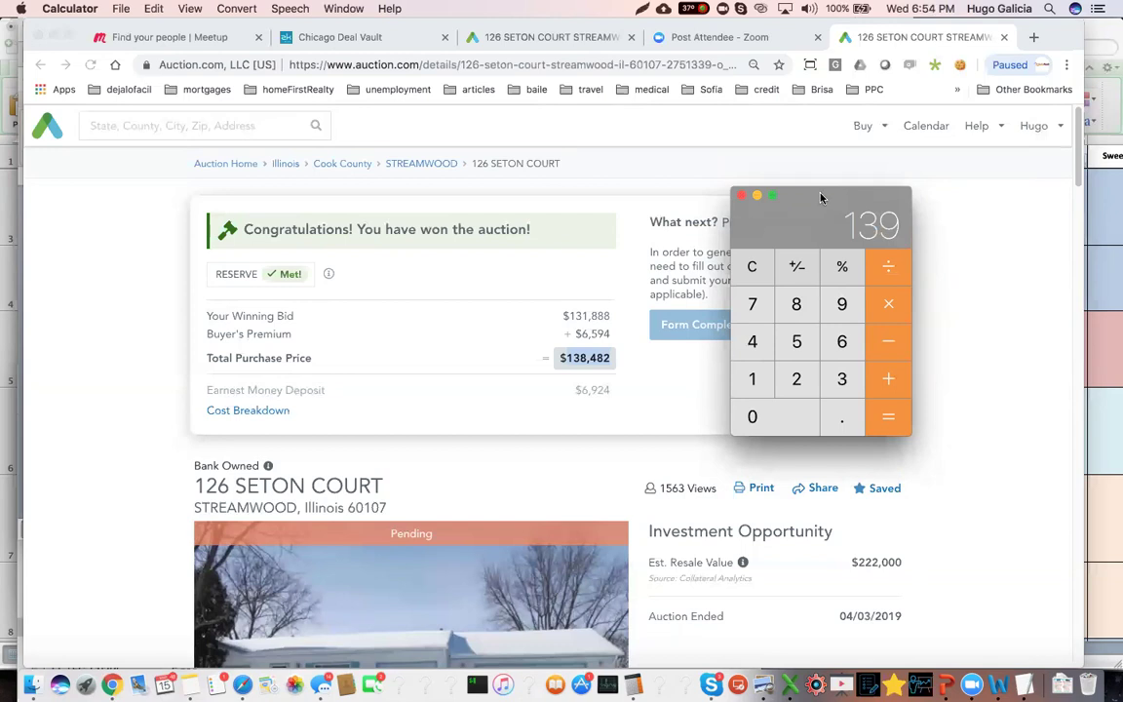
pyautogui.moveTo(770, 195); pyautogui.dragTo(760, 146)
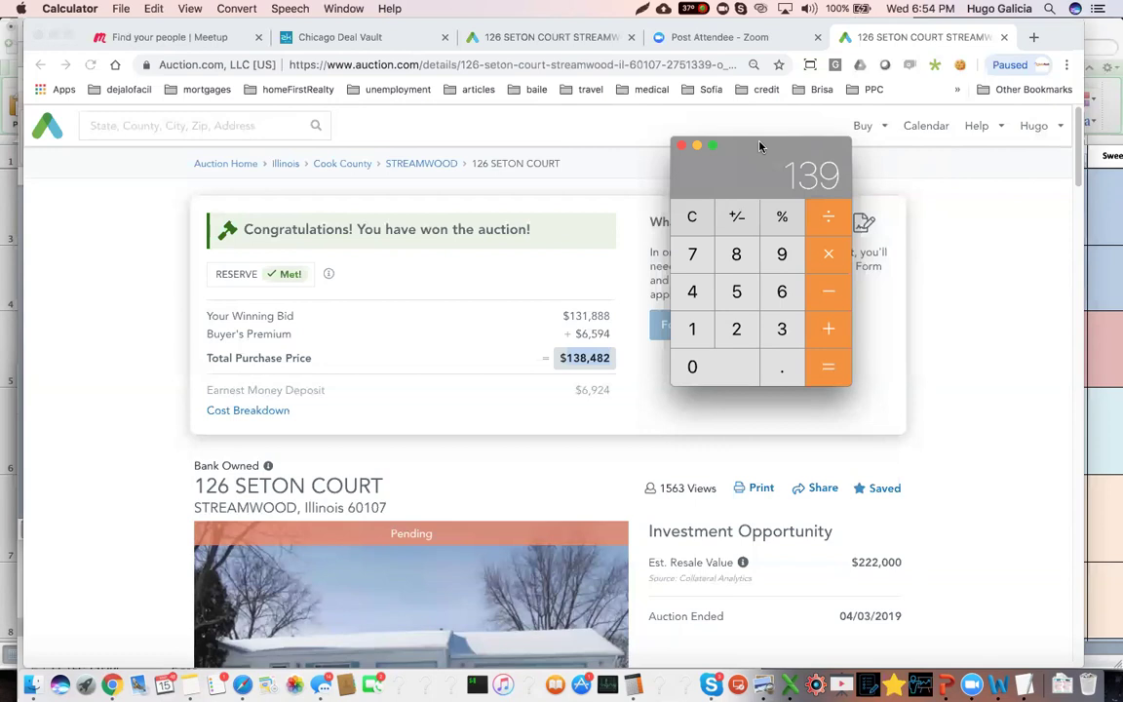
pyautogui.click(691, 219)
pyautogui.click(735, 328)
pyautogui.click(727, 371)
pyautogui.click(727, 372)
pyautogui.click(830, 254)
pyautogui.write('0.7')
pyautogui.click(834, 368)
pyautogui.click(738, 312)
pyautogui.click(735, 293)
pyautogui.click(833, 368)
# - Return to the Chicago Deal Vault property page and open its Rental Calculator
pyautogui.scroll(-1, 625, 435)
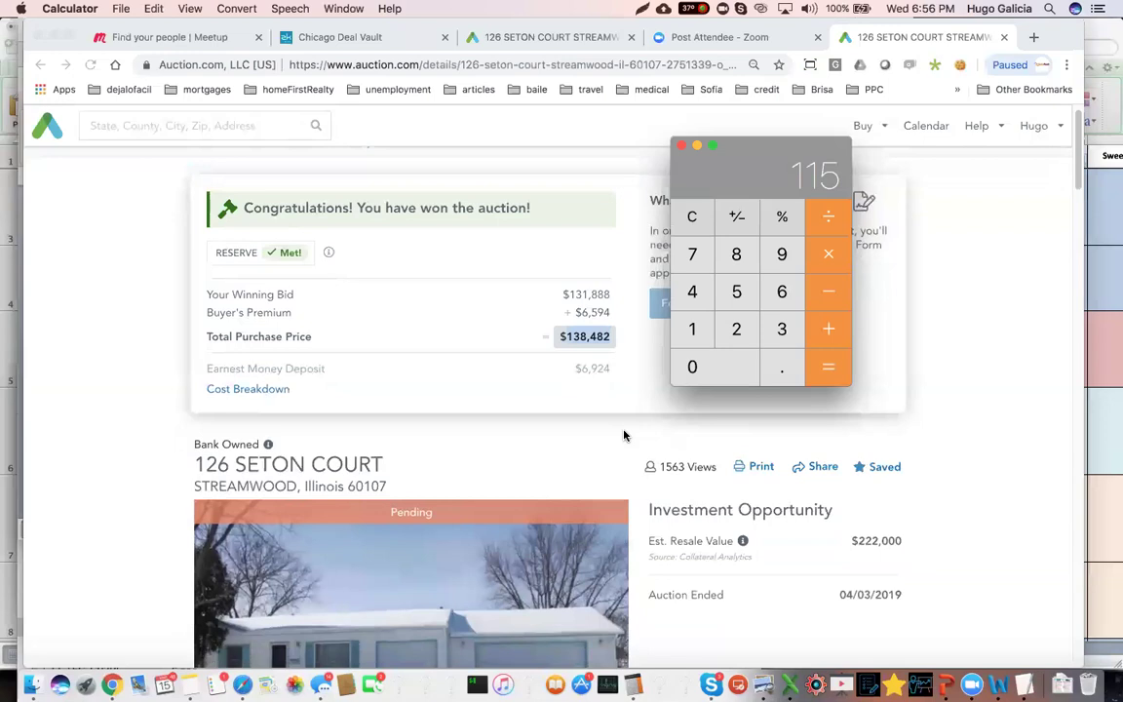
pyautogui.scroll(-1, 620, 435)
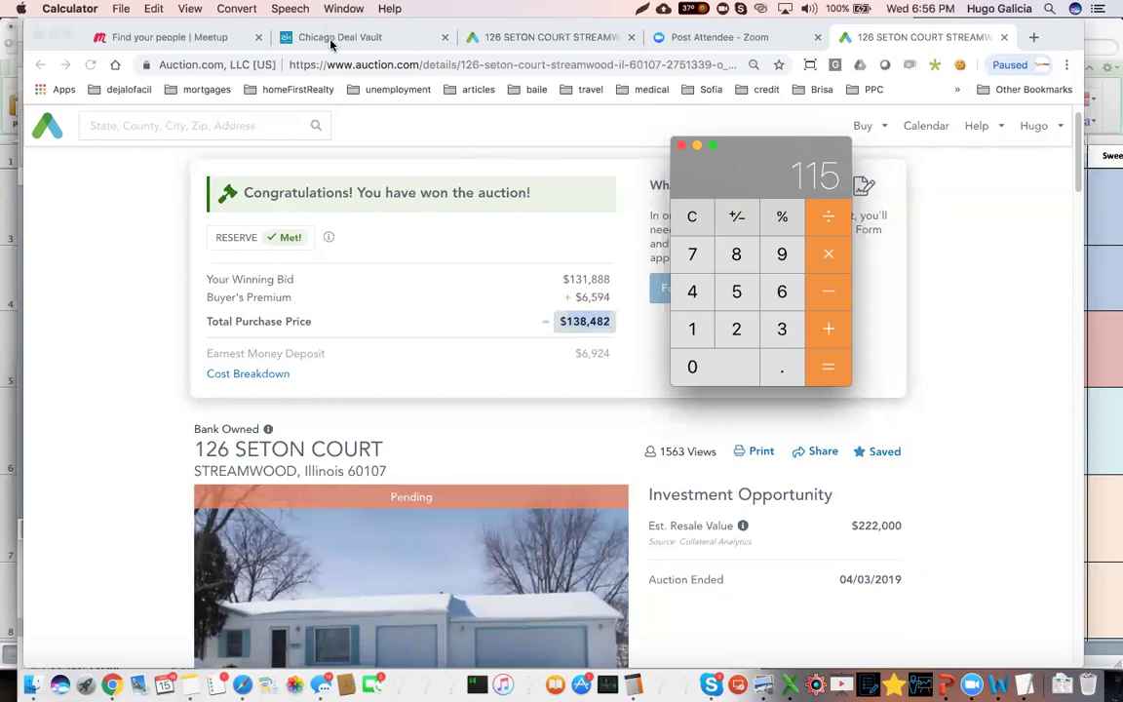
pyautogui.click(346, 243)
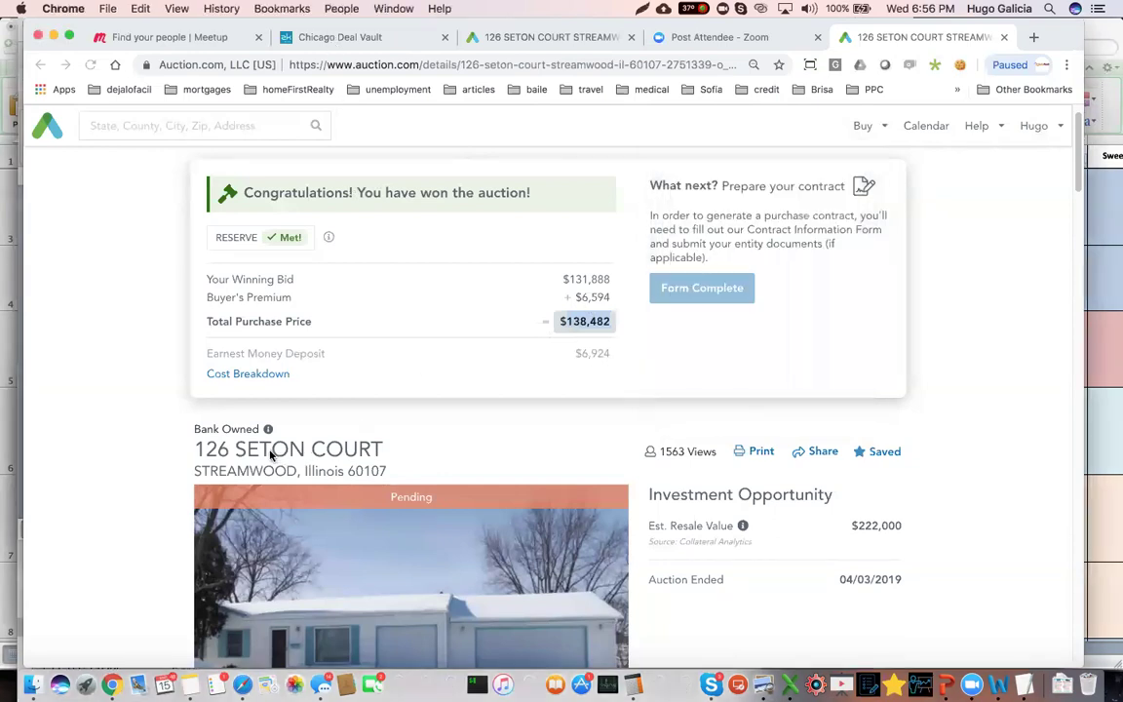
pyautogui.press('super+2')
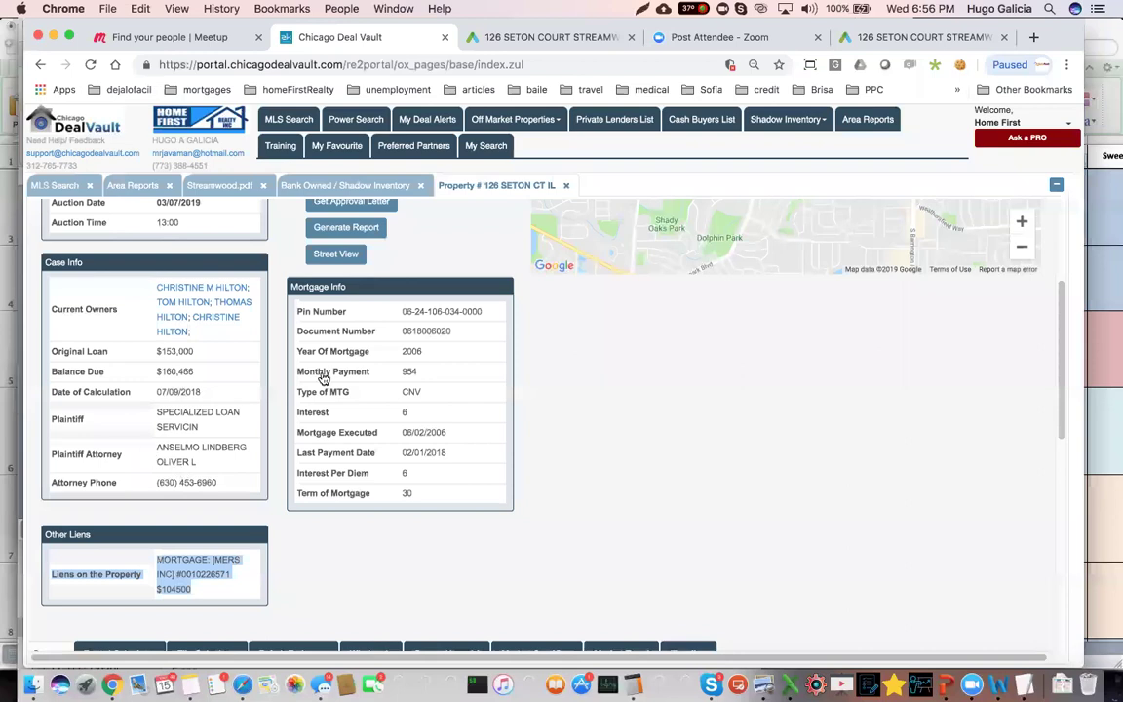
pyautogui.scroll(-3, 317, 378)
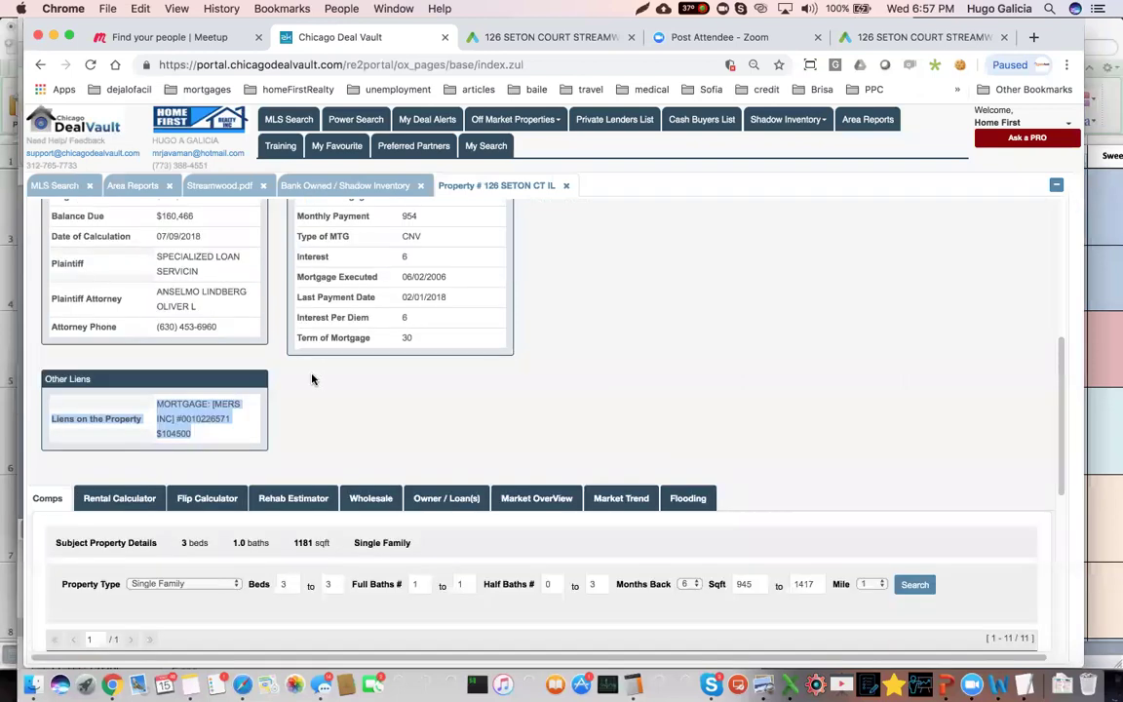
pyautogui.click(119, 498)
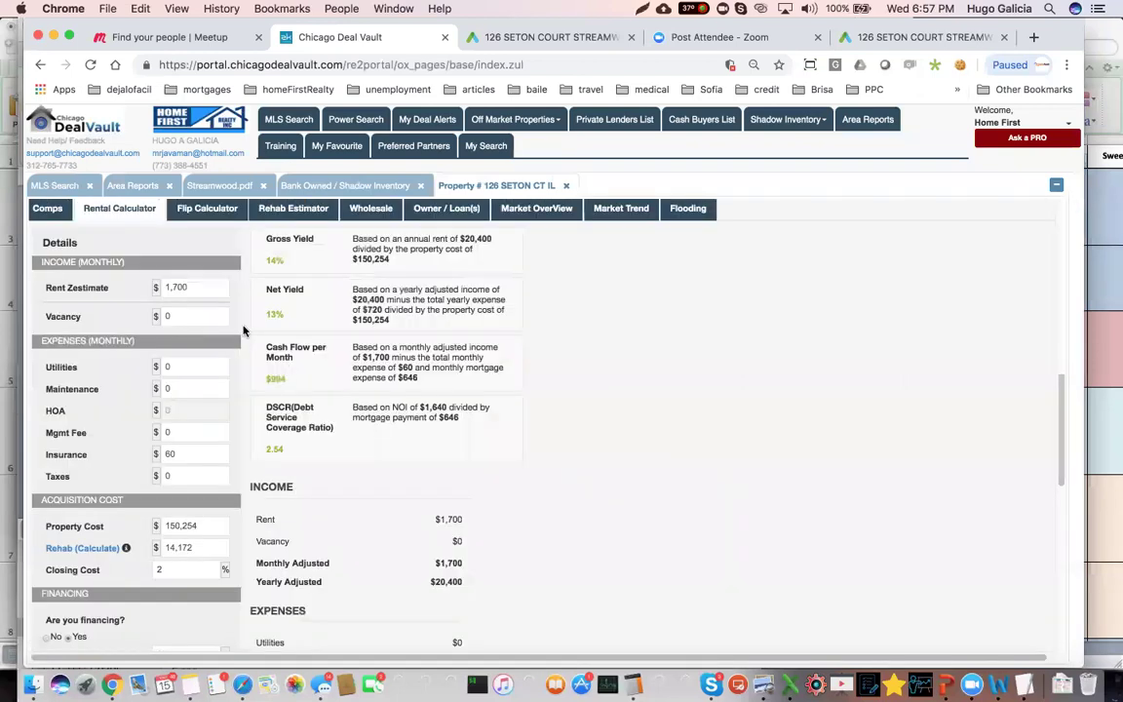
# - Set the monthly maintenance expense to 75 and the monthly insurance to 75 in the Rental Calculator
pyautogui.click(200, 289)
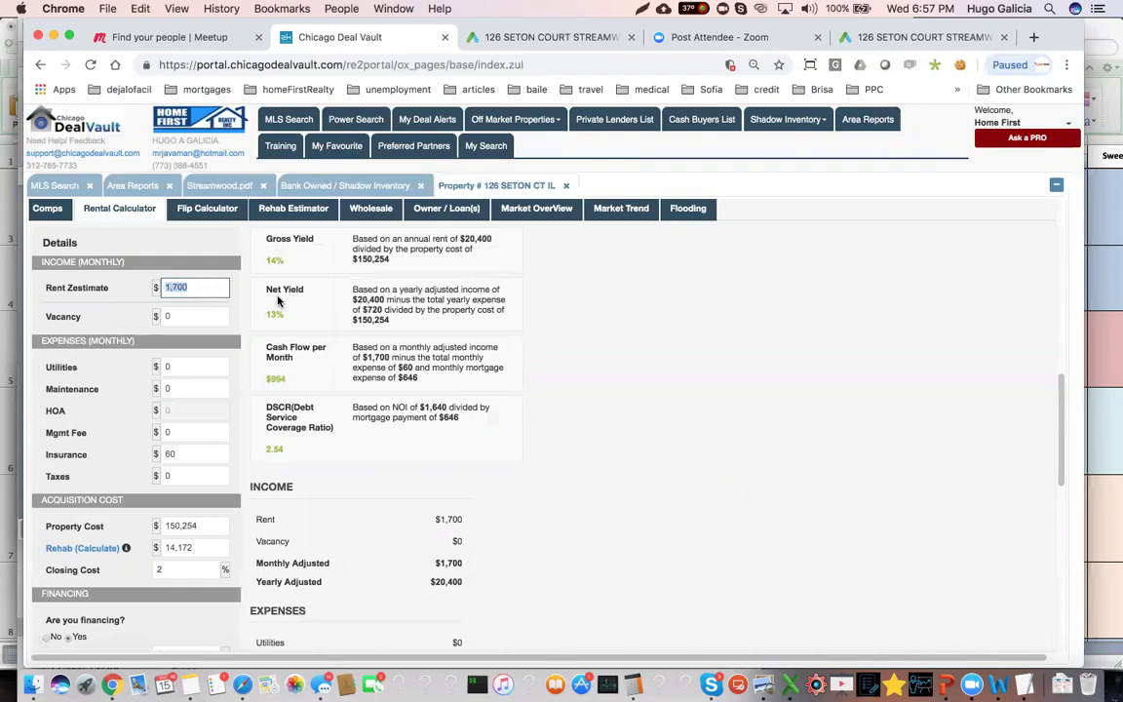
pyautogui.click(165, 367)
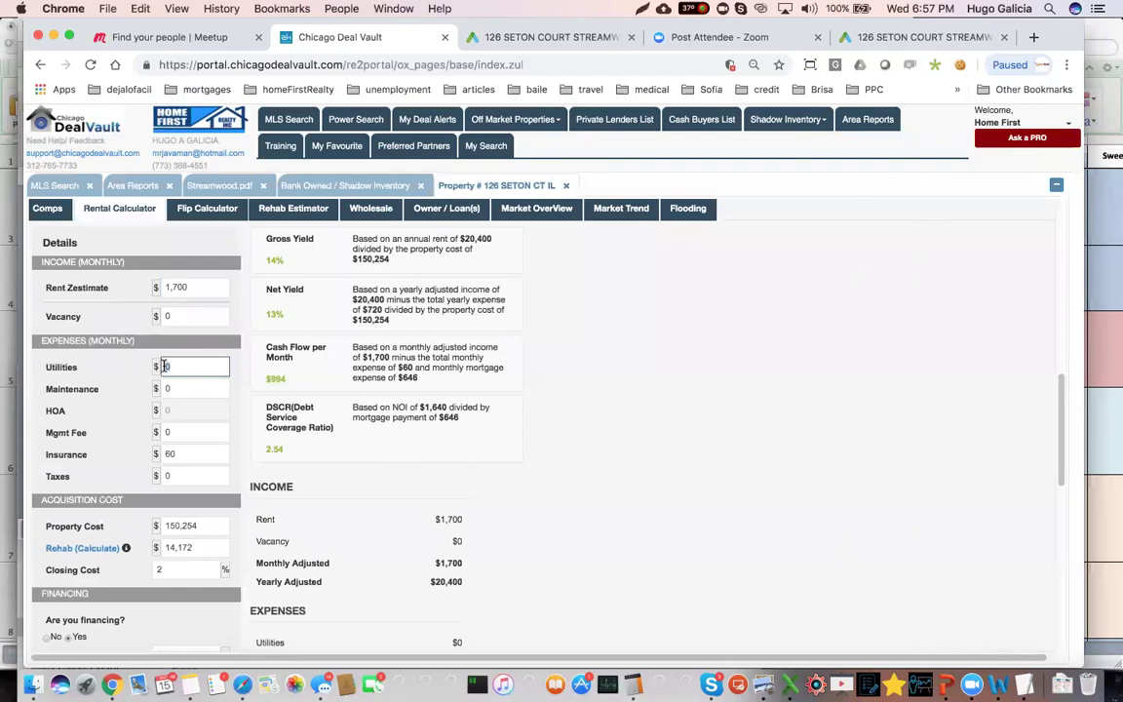
pyautogui.click(174, 388)
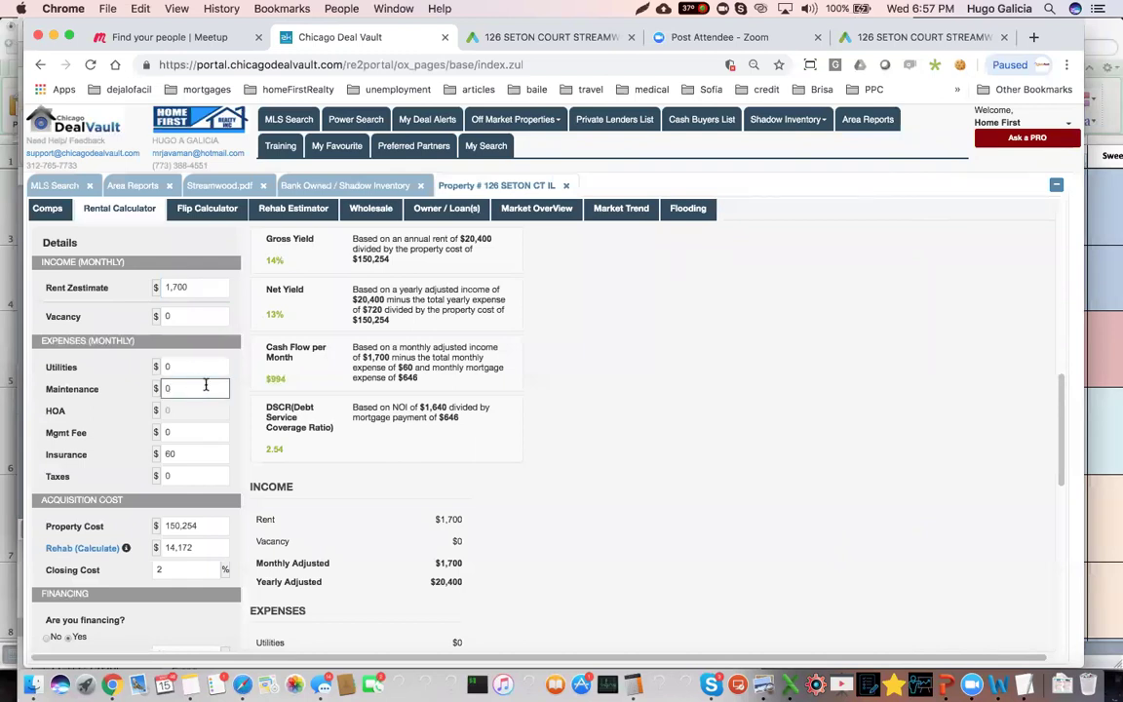
pyautogui.press('BackSpace')
pyautogui.write('75')
pyautogui.click(185, 433)
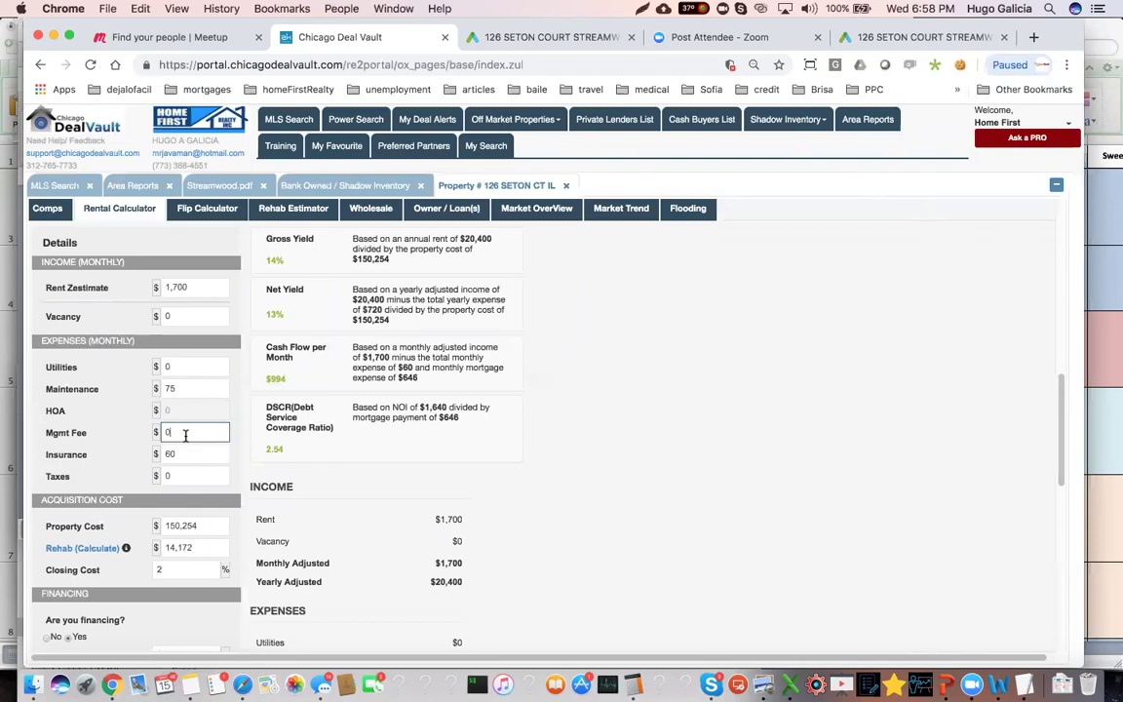
pyautogui.doubleClick(178, 454)
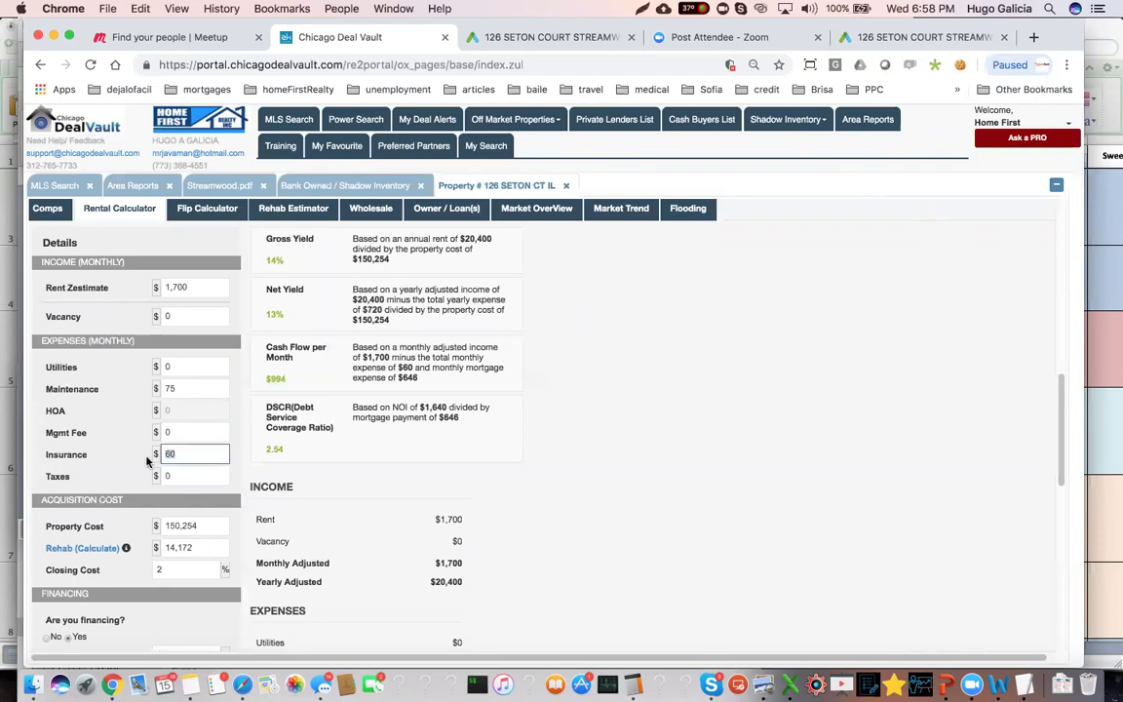
pyautogui.write('75')
# - Open the property's Owner / Loan(s) information and highlight the 2017 taxes in the Tax History
pyautogui.click(209, 474)
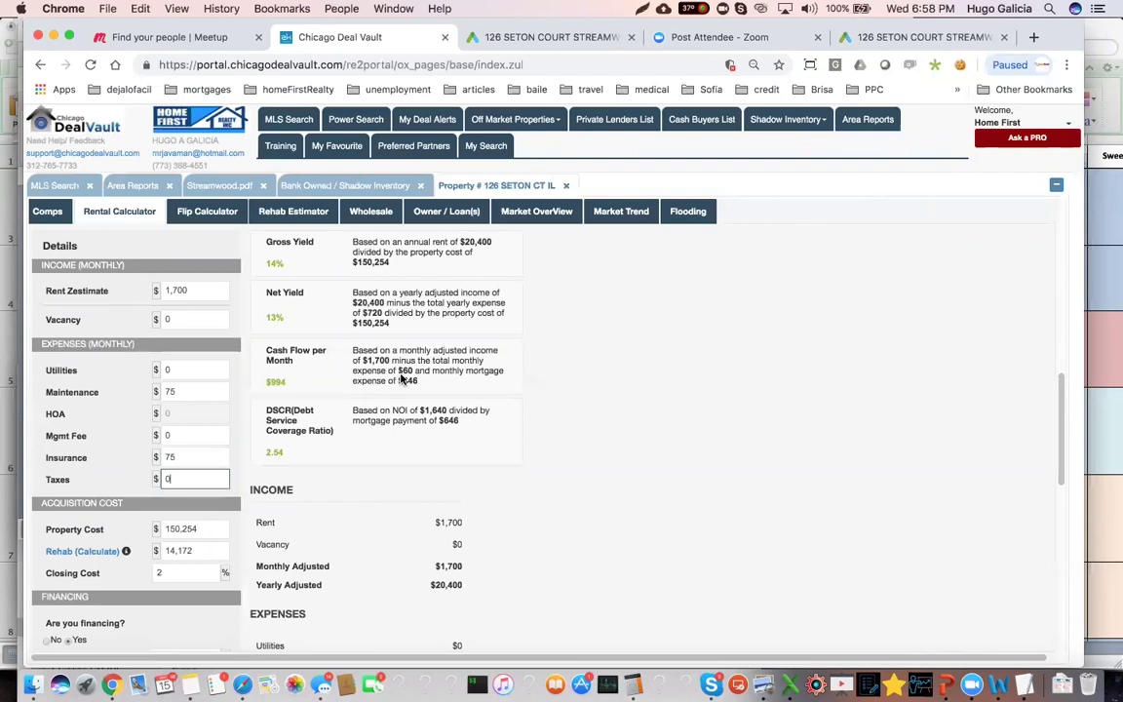
pyautogui.scroll(2, 456, 334)
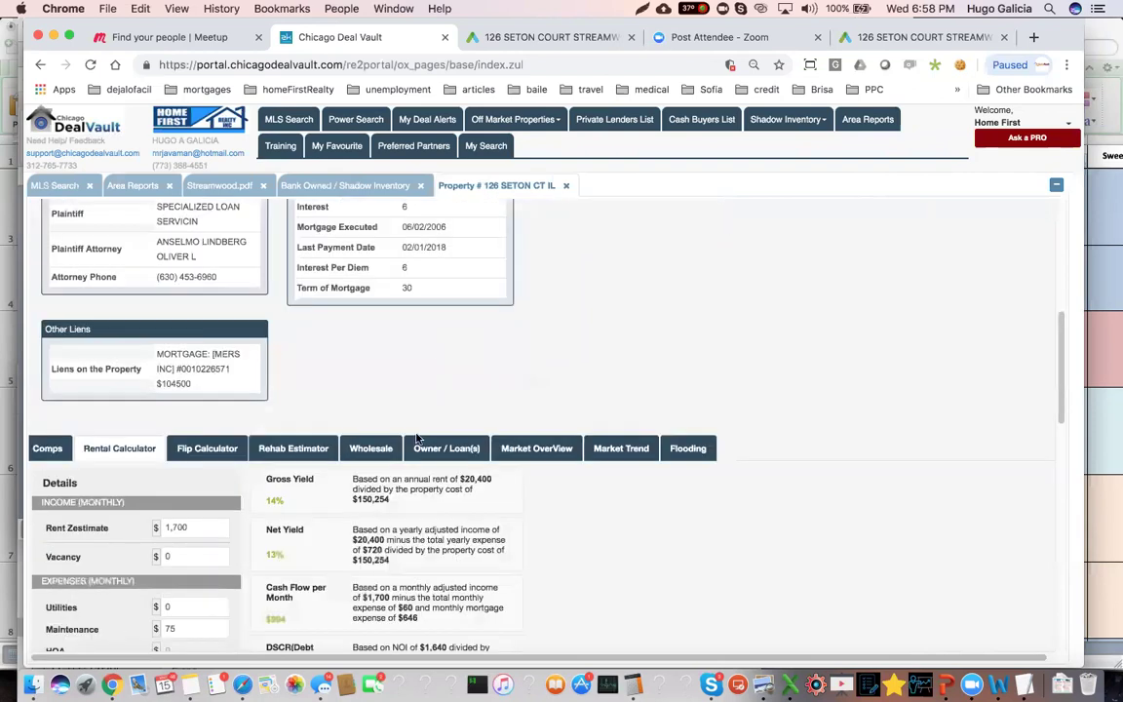
pyautogui.scroll(-1, 427, 382)
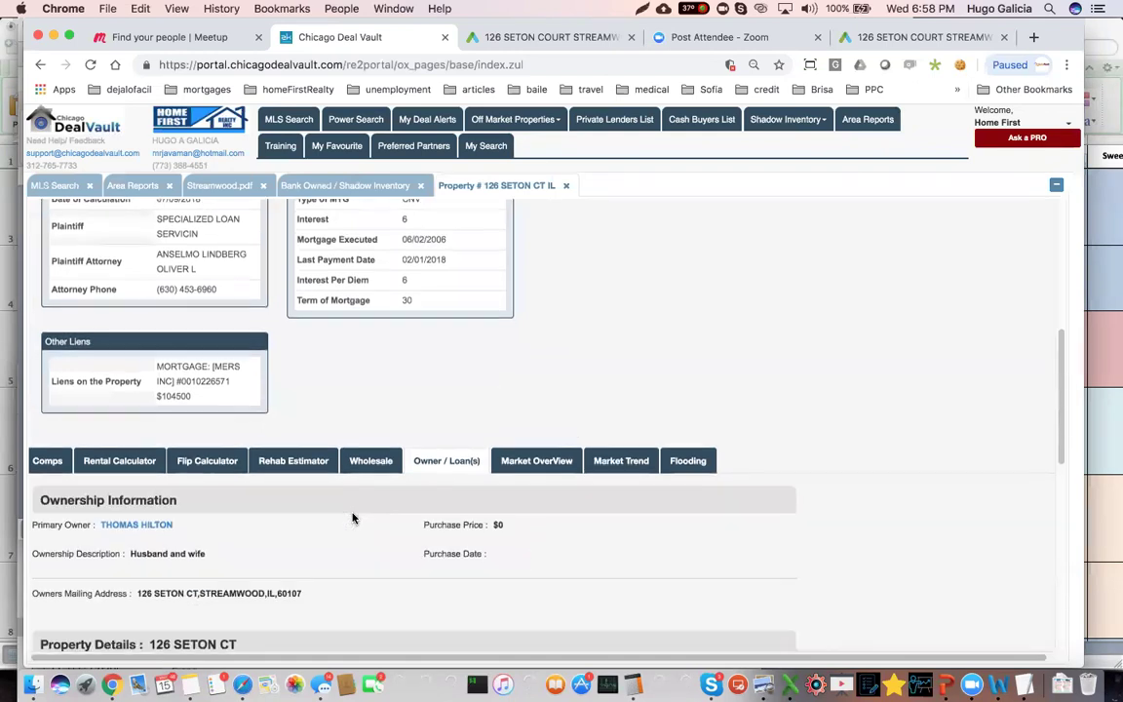
pyautogui.scroll(-3, 353, 518)
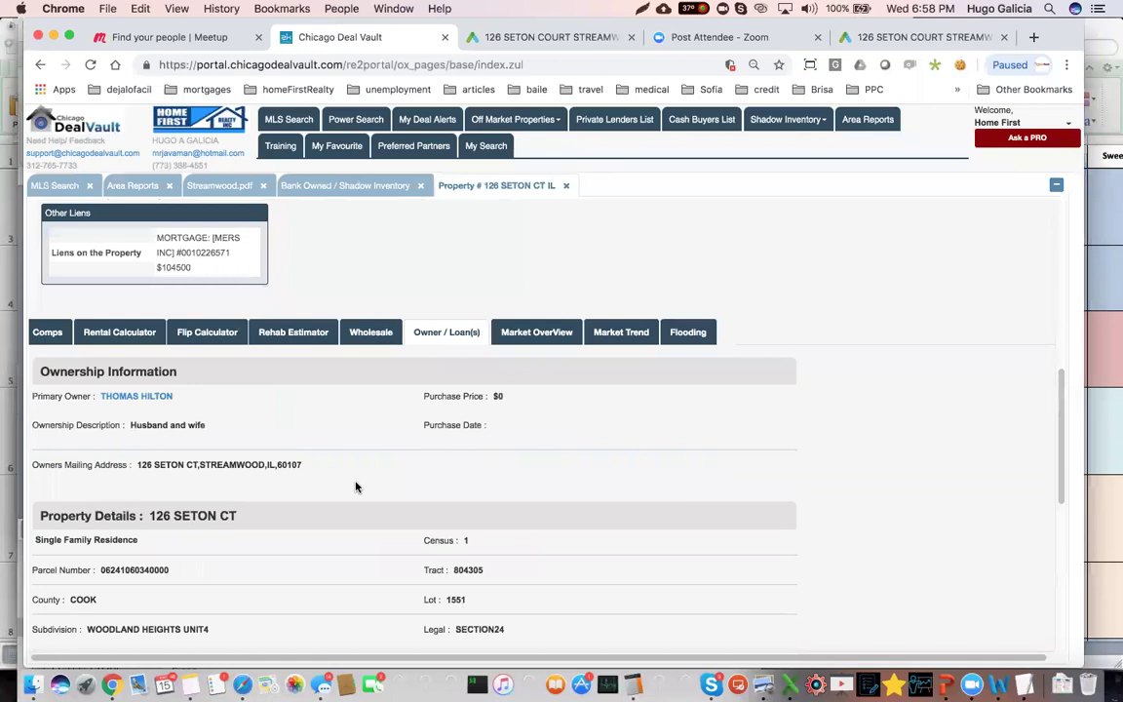
pyautogui.scroll(-8, 356, 486)
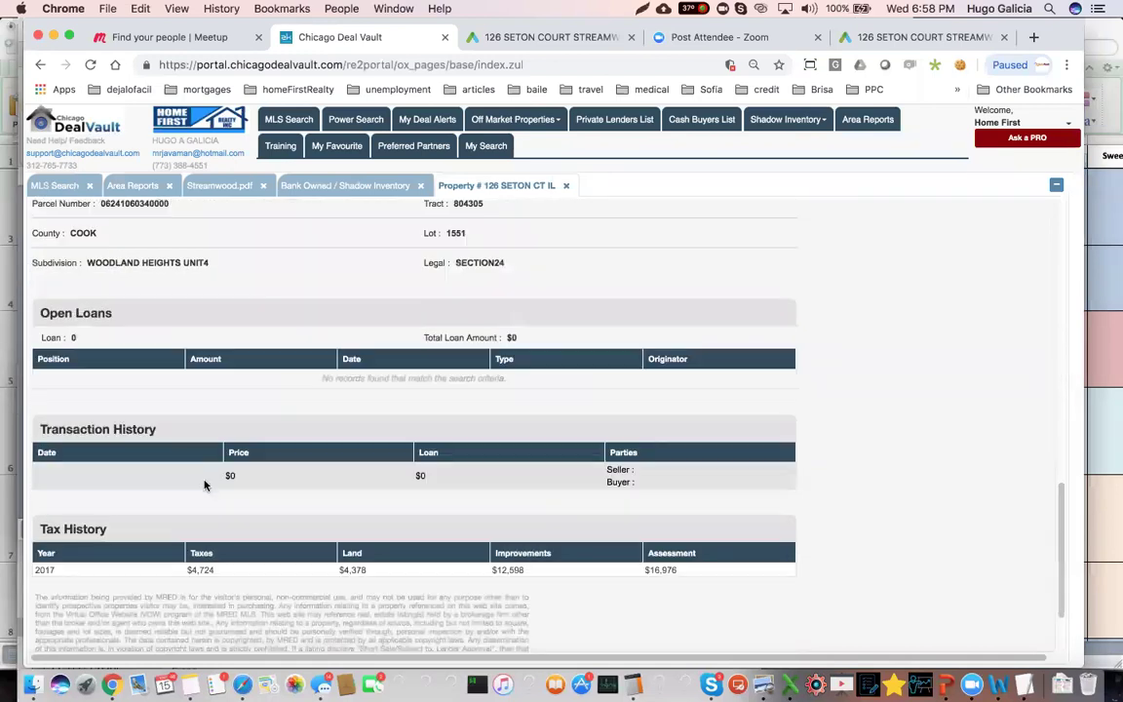
pyautogui.scroll(-2, 205, 484)
pyautogui.moveTo(182, 470); pyautogui.dragTo(295, 467)
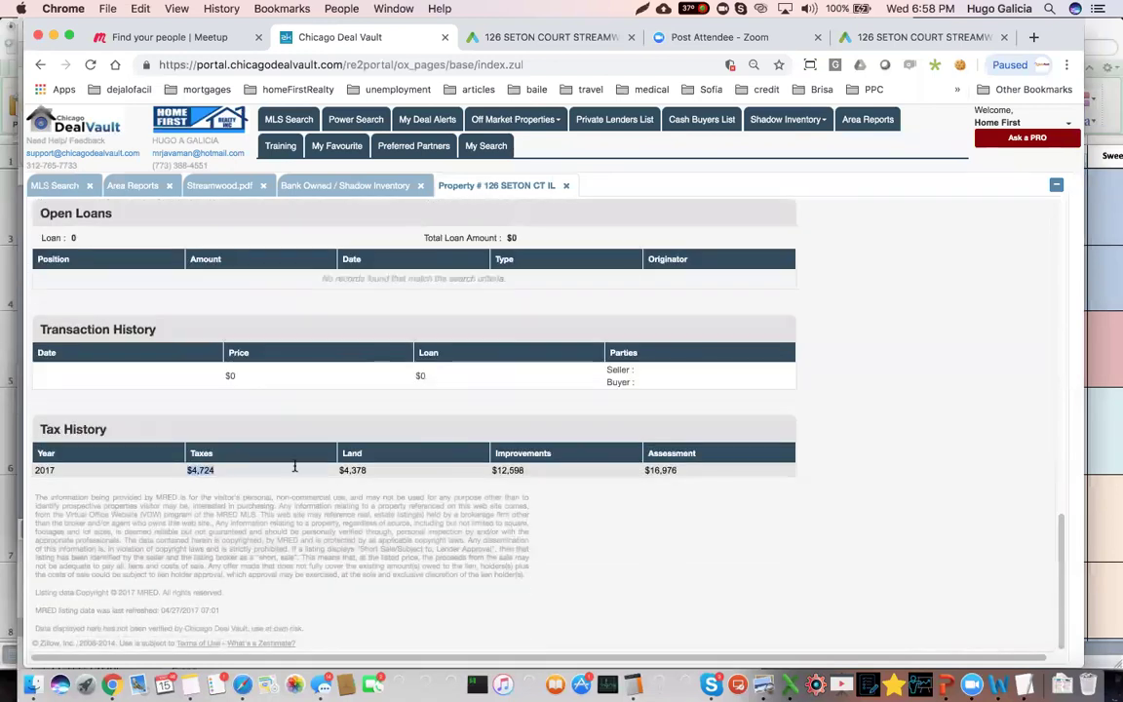
# - Switch to Calculator and divide the yearly taxes of 4724 by 12
pyautogui.click(633, 684)
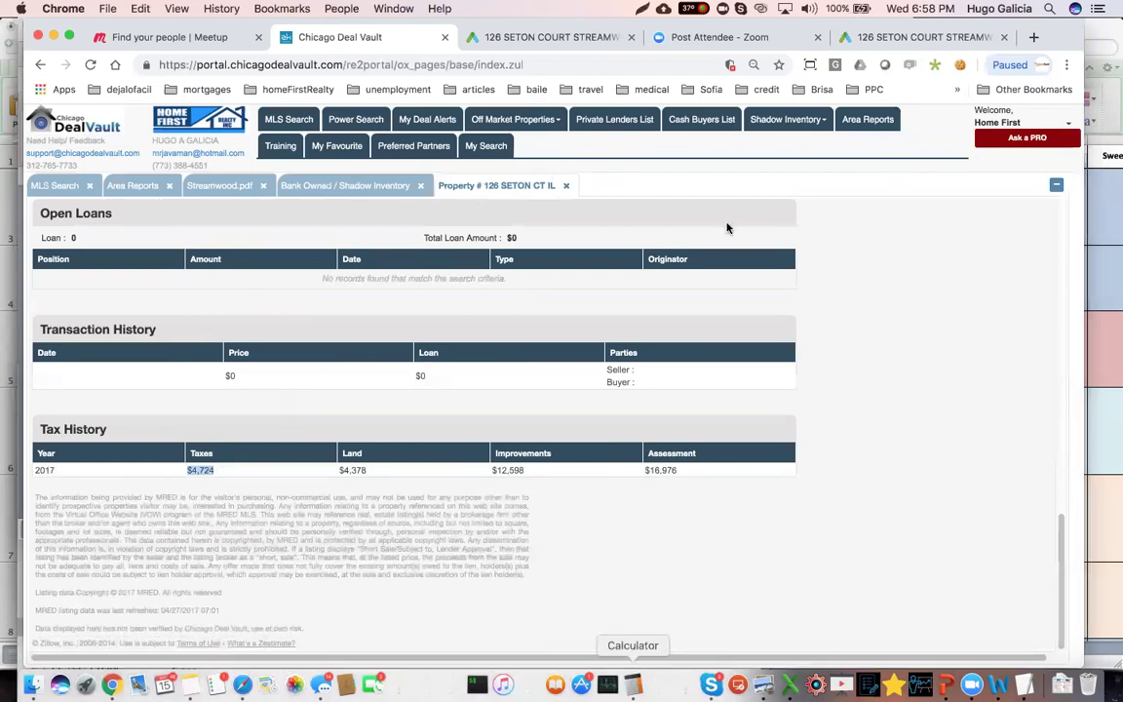
pyautogui.click(692, 217)
pyautogui.click(692, 292)
pyautogui.click(692, 255)
pyautogui.click(730, 314)
pyautogui.click(692, 291)
pyautogui.click(825, 215)
pyautogui.click(697, 329)
pyautogui.click(741, 331)
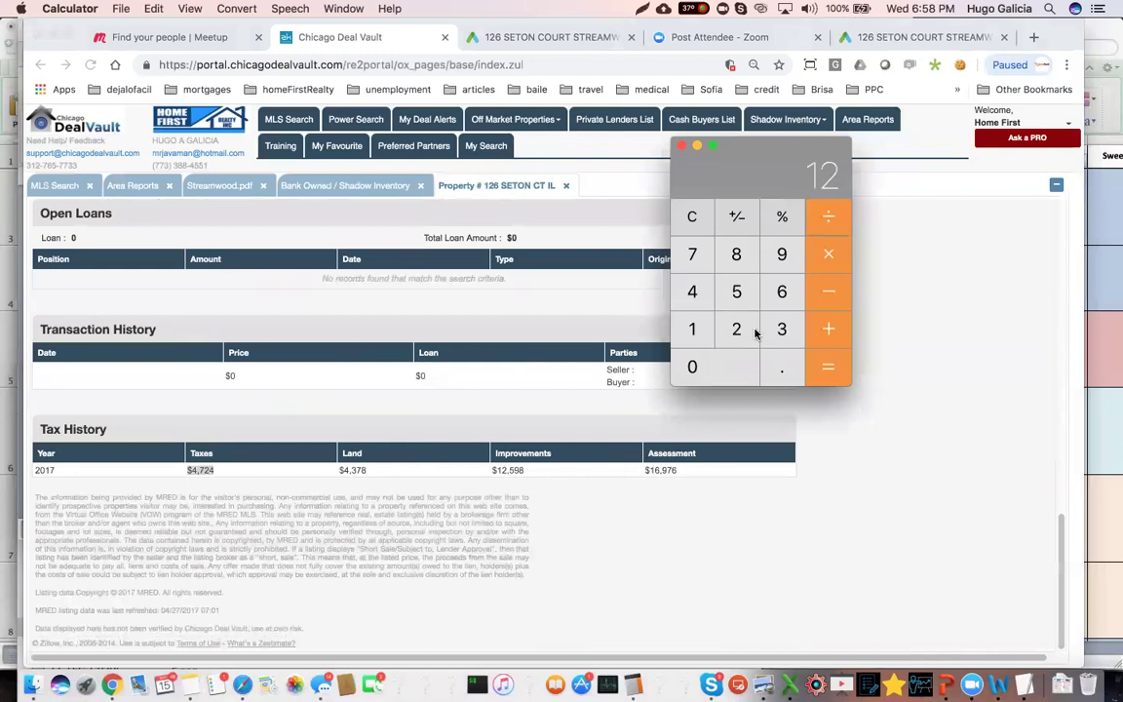
pyautogui.click(829, 367)
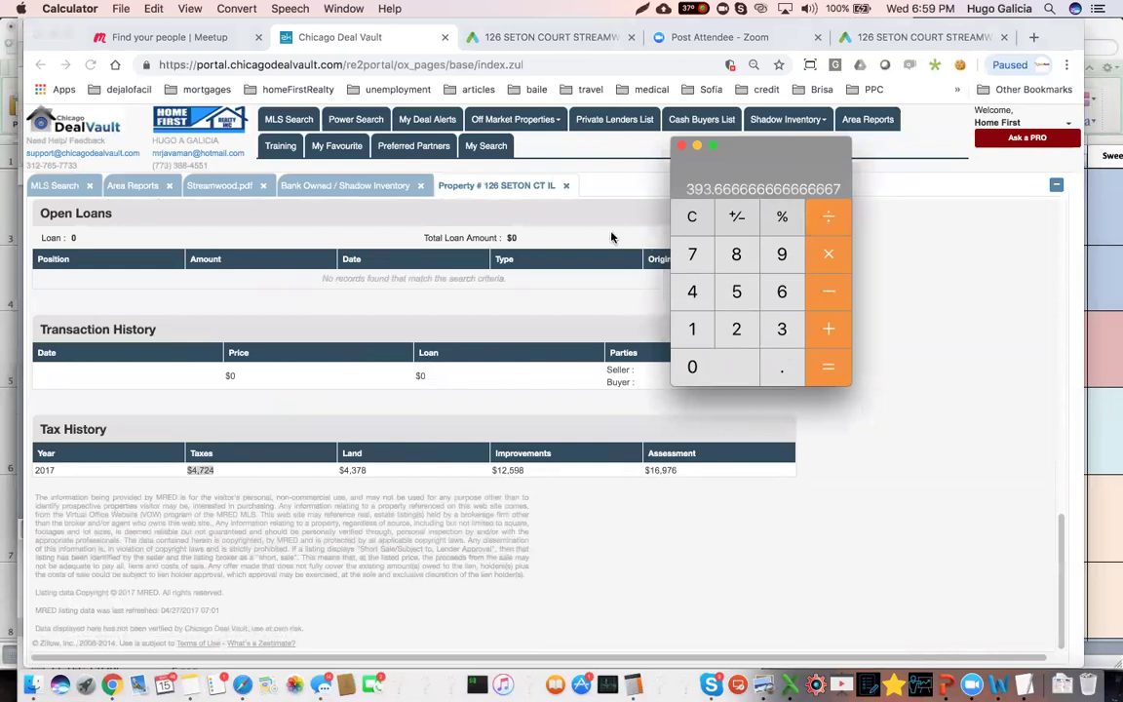
# - Return to the property's Rental Calculator and set the monthly taxes to 393
pyautogui.click(146, 237)
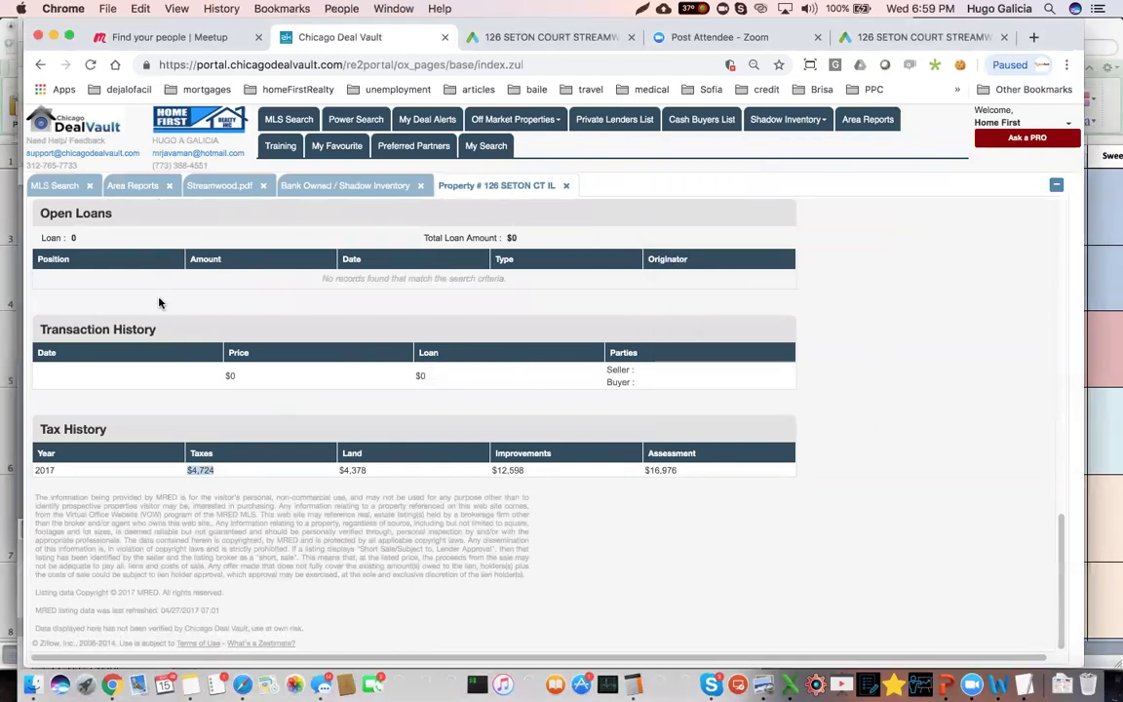
pyautogui.scroll(6, 159, 304)
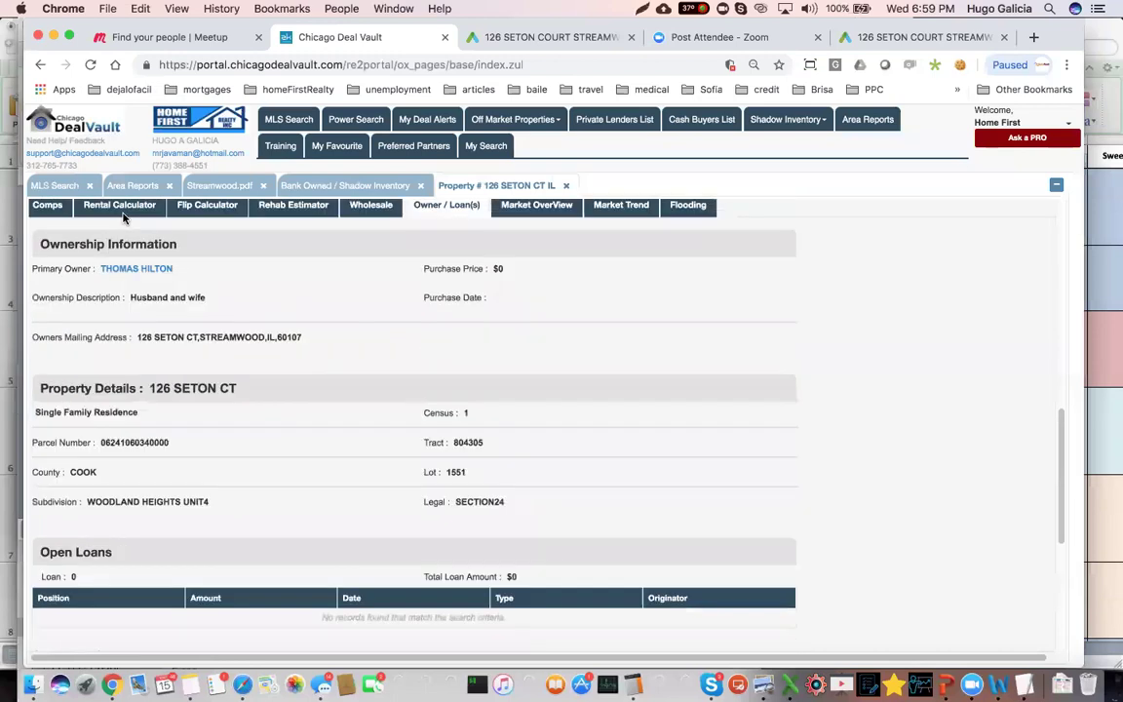
pyautogui.click(120, 206)
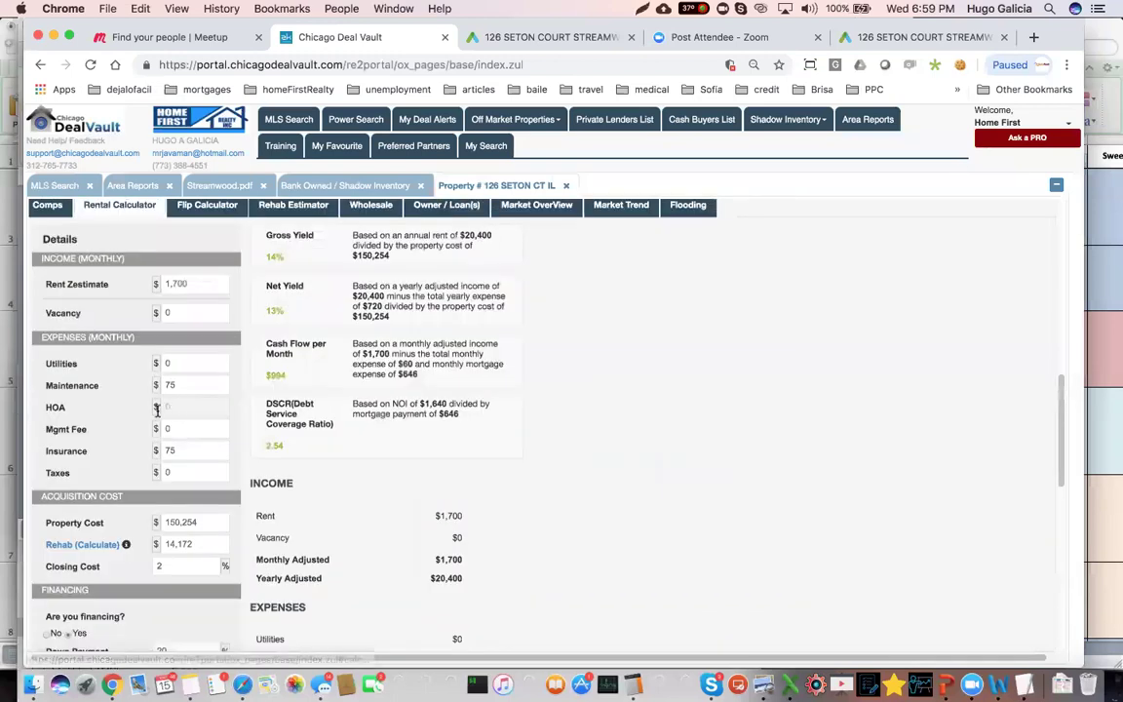
pyautogui.scroll(-2, 156, 409)
pyautogui.click(161, 414)
pyautogui.write('393')
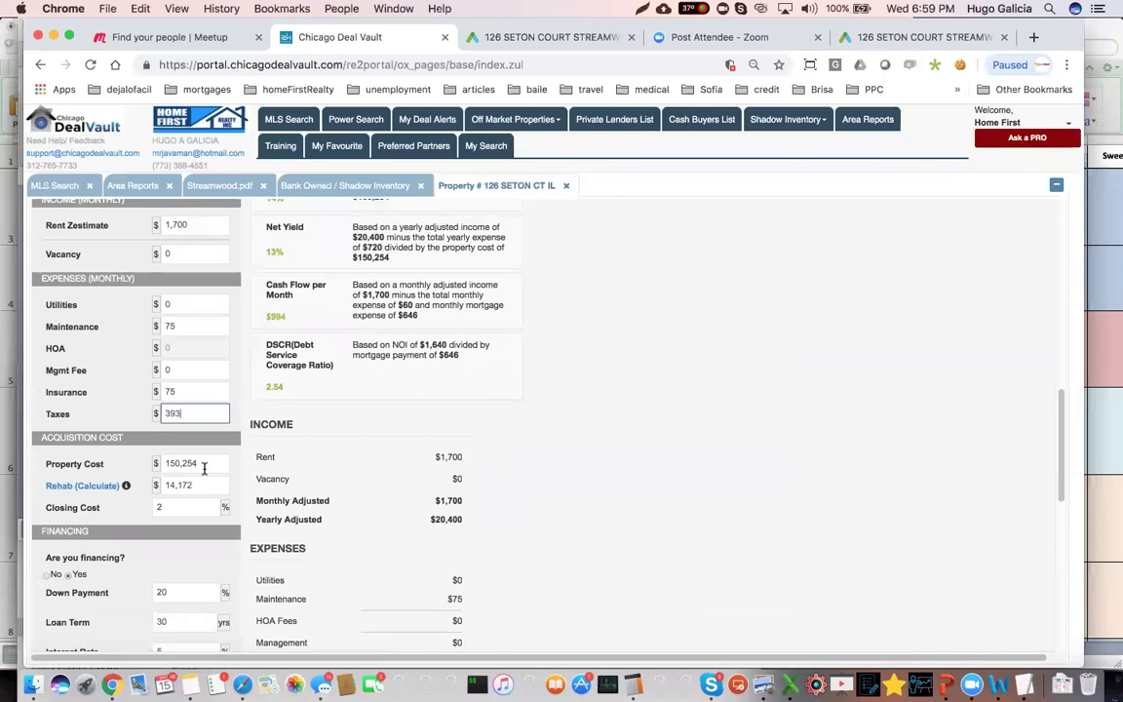
# - Switch to the Auction.com listing and highlight the total purchase price to use as the property cost
pyautogui.click(204, 468)
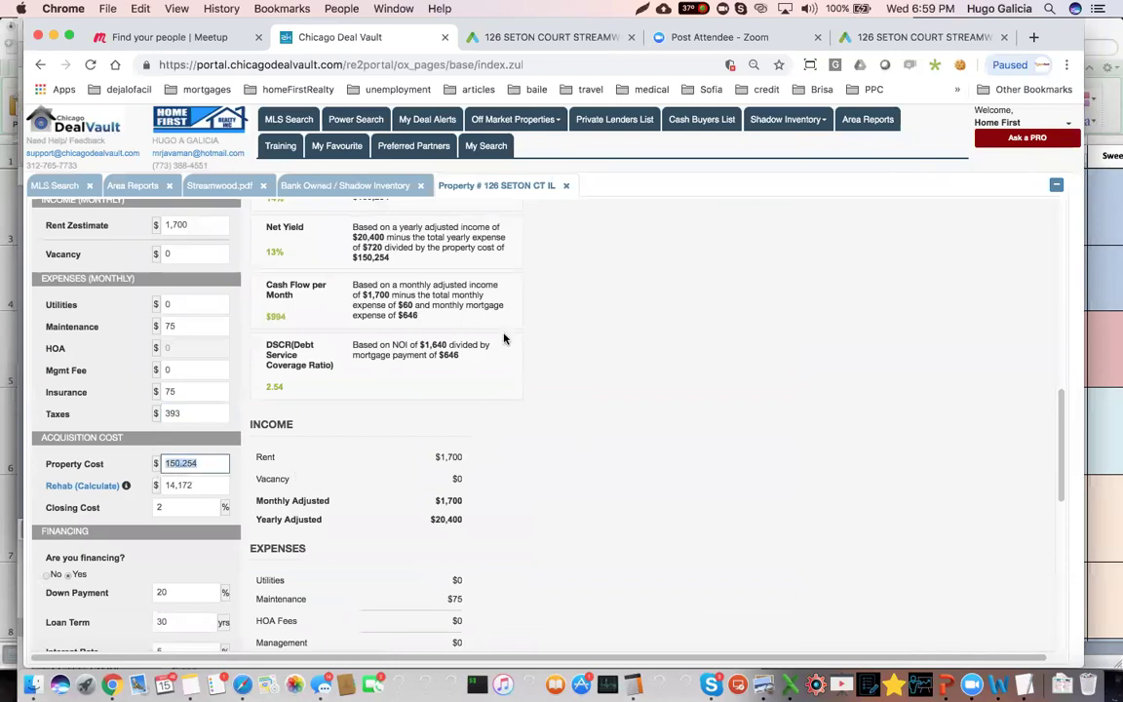
pyautogui.click(498, 39)
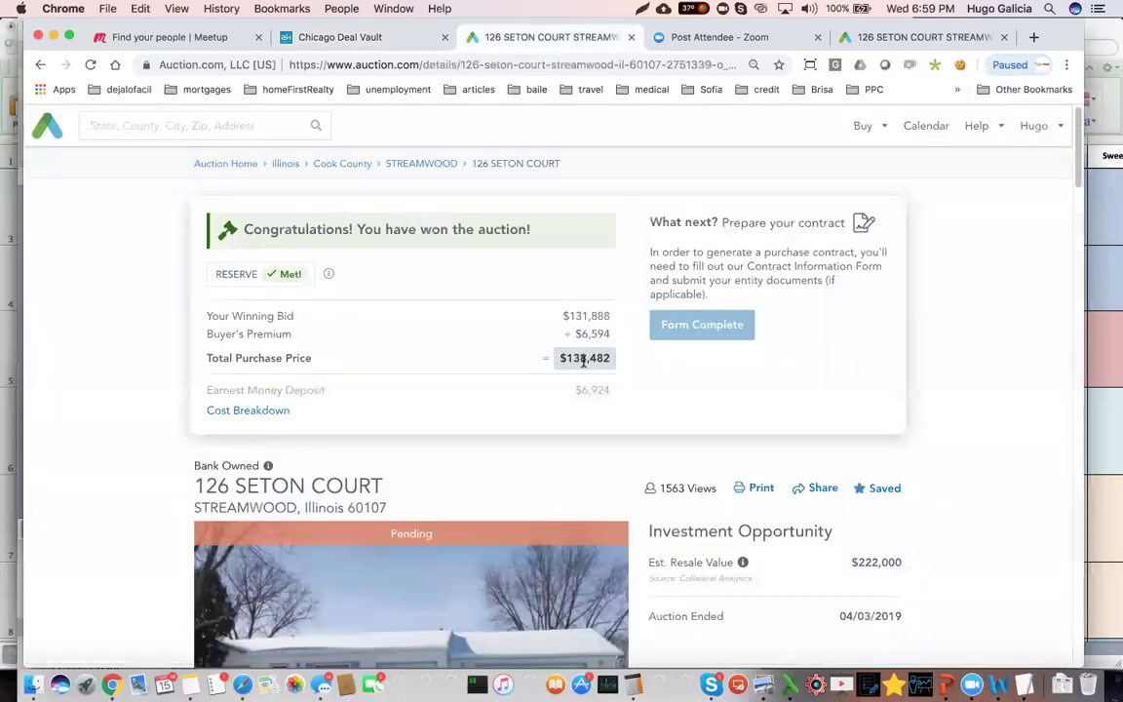
pyautogui.moveTo(560, 359); pyautogui.dragTo(606, 359)
# - Return to the Rental Calculator, set the property cost to 138,500 and the rehab to 25,000, and recalculate
pyautogui.click(321, 37)
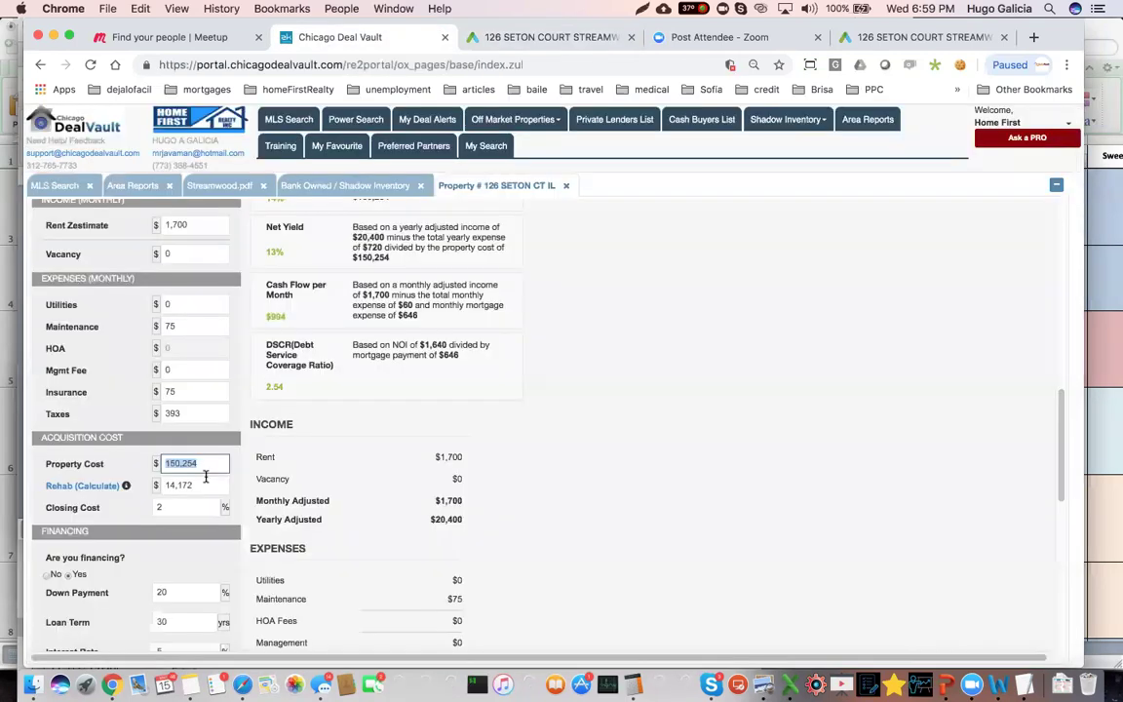
pyautogui.write('138500')
pyautogui.press('Tab')
pyautogui.write('25000')
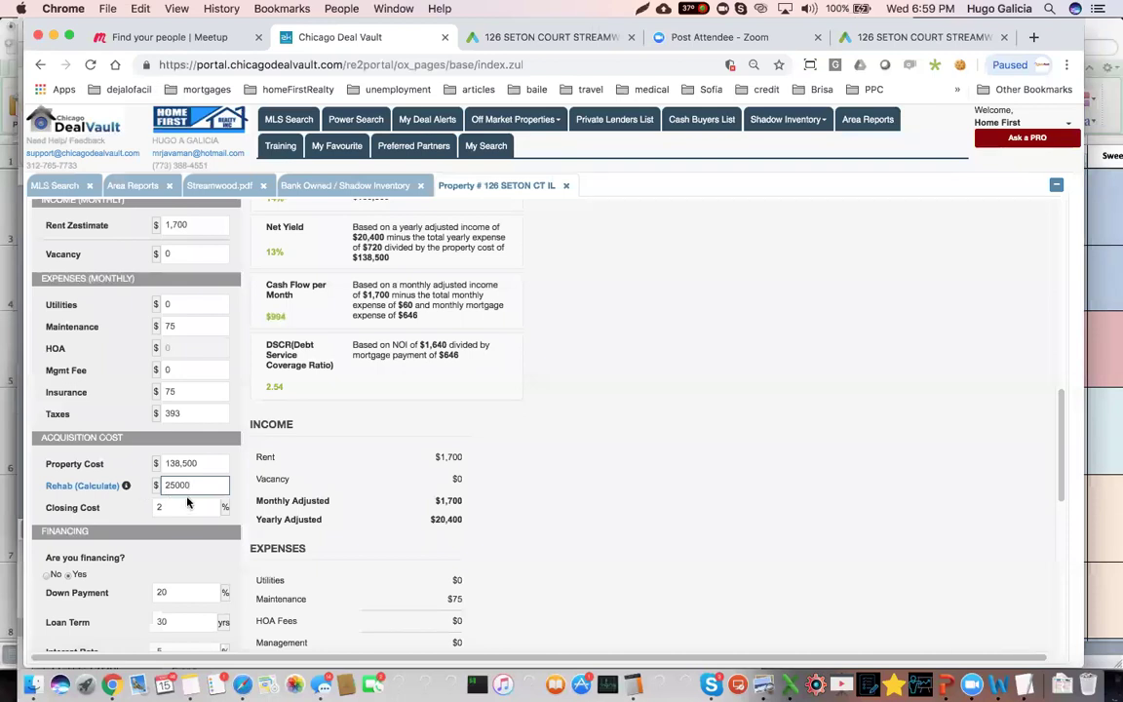
pyautogui.scroll(-4, 161, 521)
pyautogui.click(332, 410)
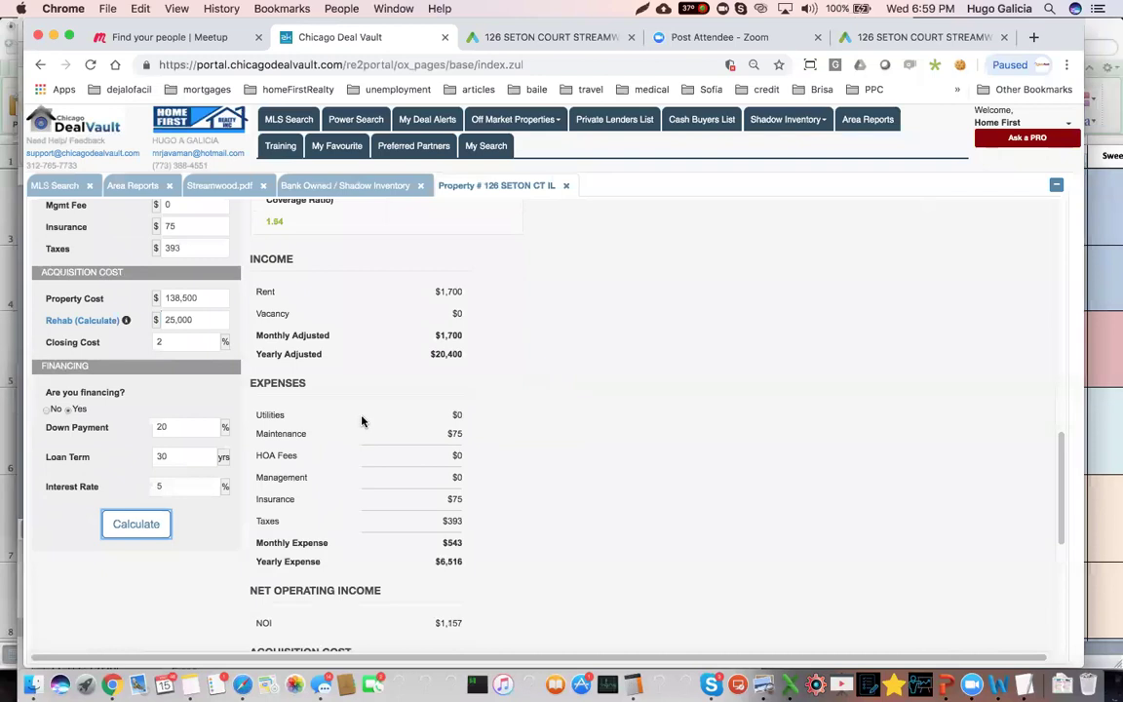
# - Highlight the recalculated Cash Flow per Month value in the rental results
pyautogui.scroll(5, 361, 420)
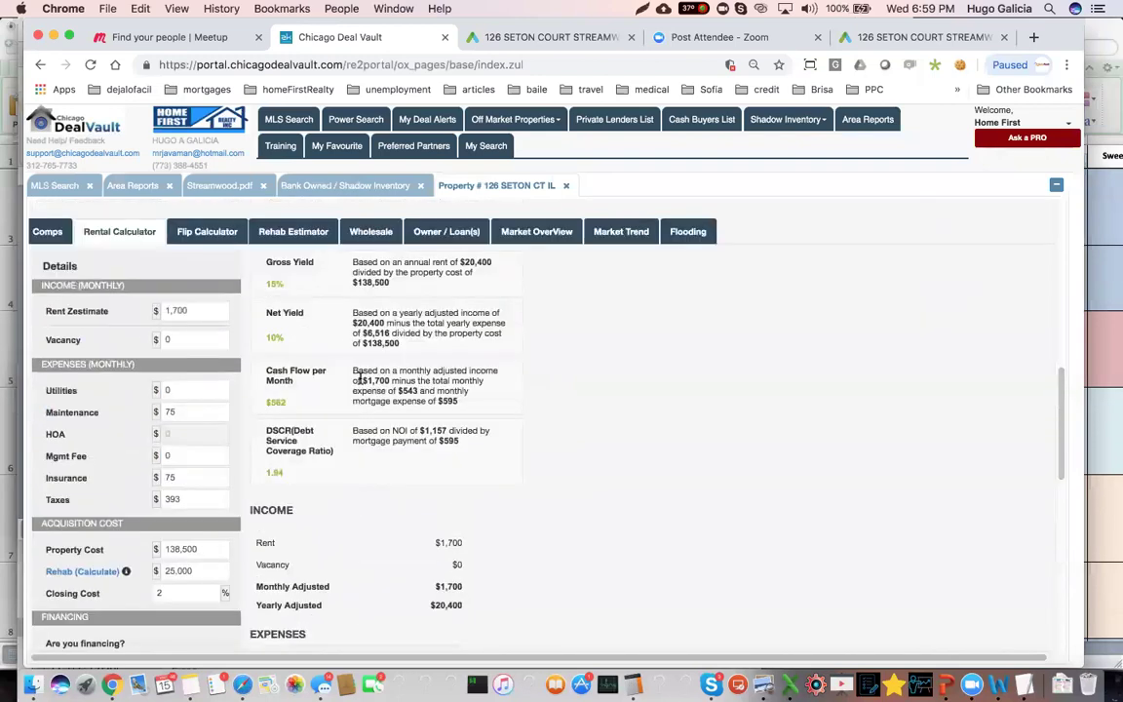
pyautogui.scroll(-1, 359, 378)
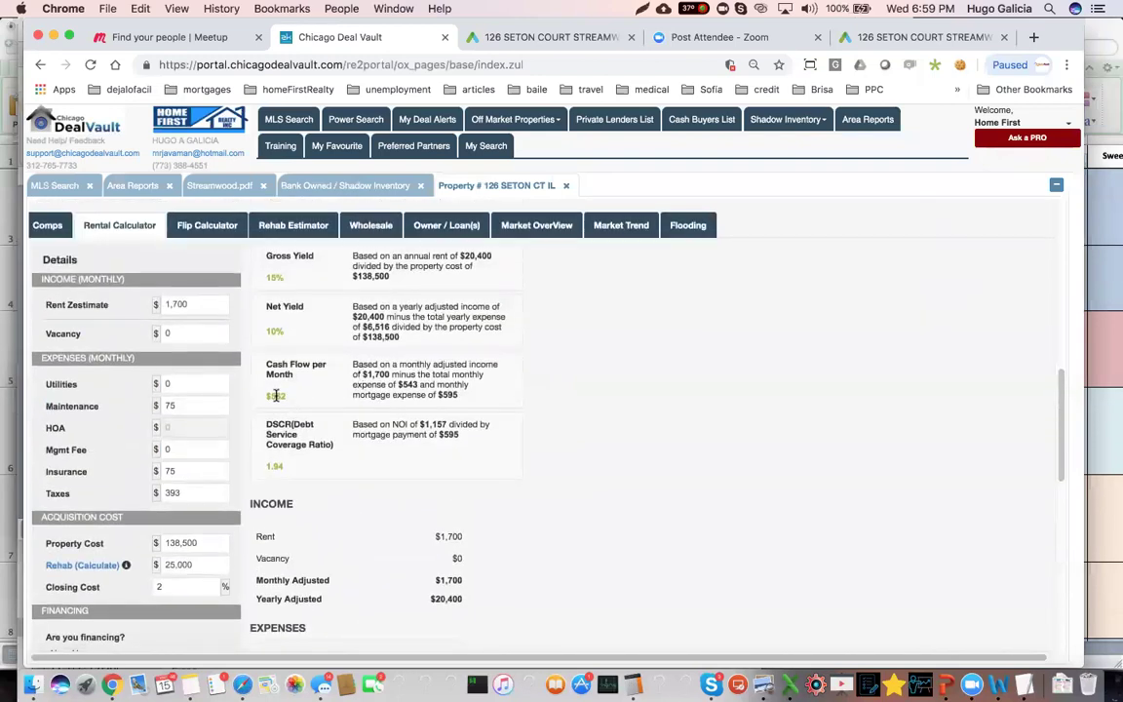
pyautogui.moveTo(294, 402); pyautogui.dragTo(263, 399)
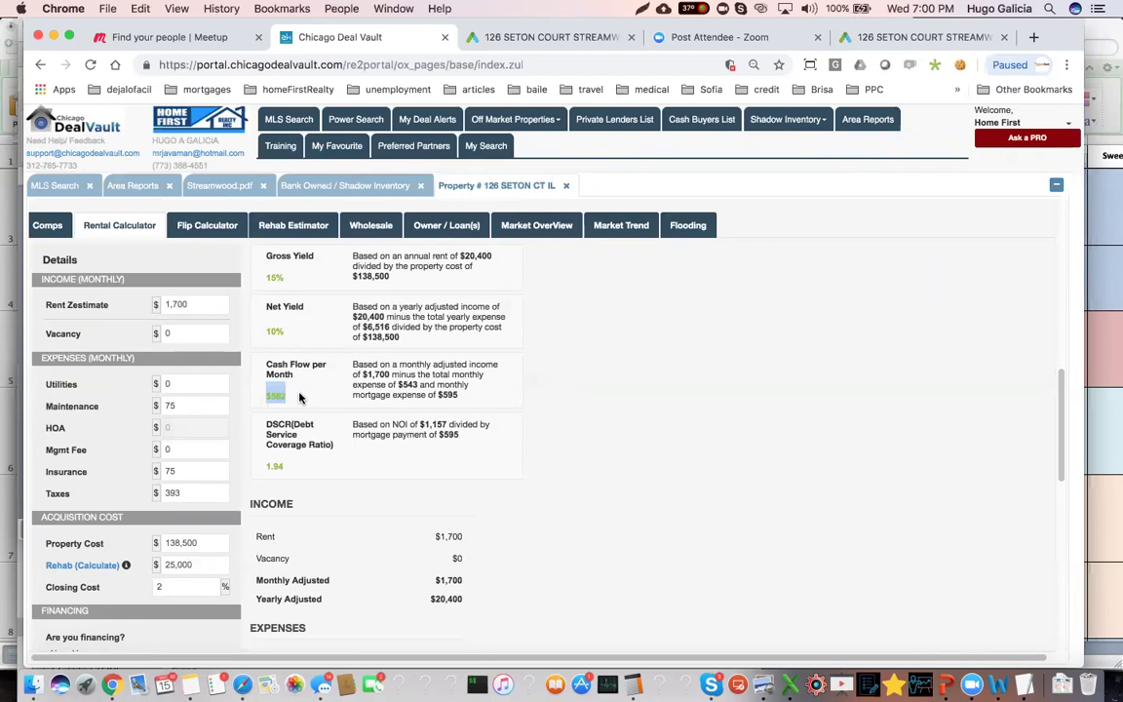
pyautogui.click(310, 399)
pyautogui.moveTo(290, 398); pyautogui.dragTo(266, 398)
# - Highlight the debt service coverage ratio (DSCR) in the rental results
pyautogui.scroll(-1, 317, 394)
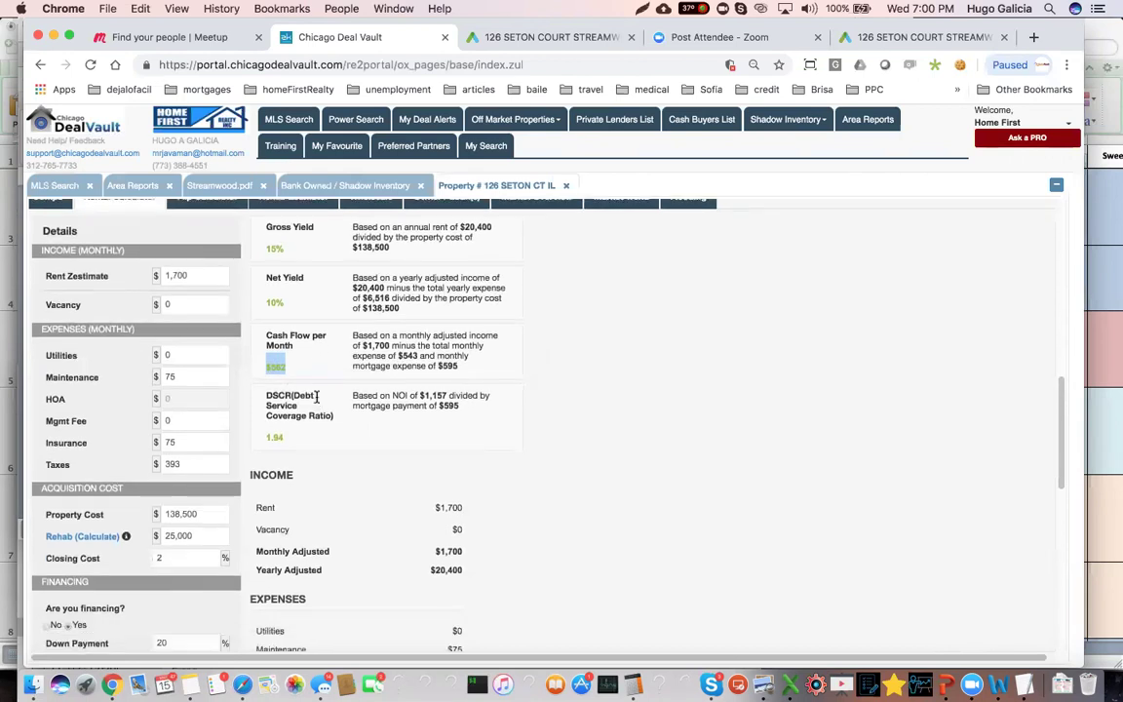
pyautogui.moveTo(286, 441); pyautogui.dragTo(269, 439)
pyautogui.click(269, 439)
pyautogui.moveTo(285, 439); pyautogui.dragTo(267, 441)
pyautogui.click(267, 444)
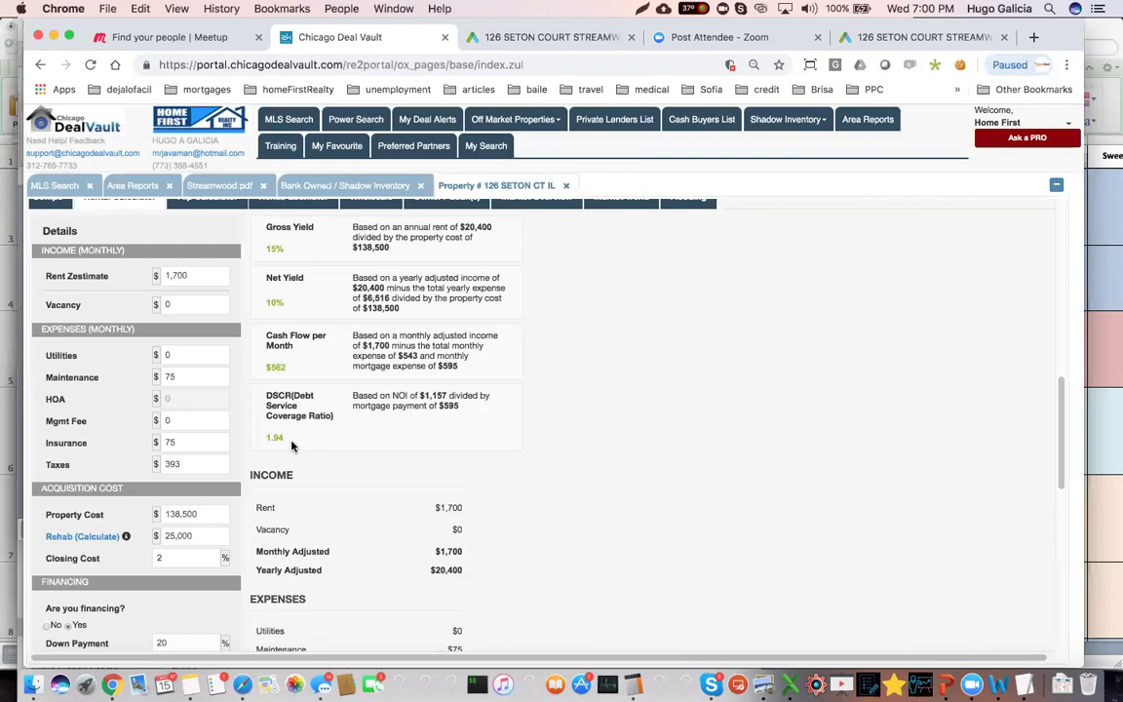
pyautogui.doubleClick(274, 437)
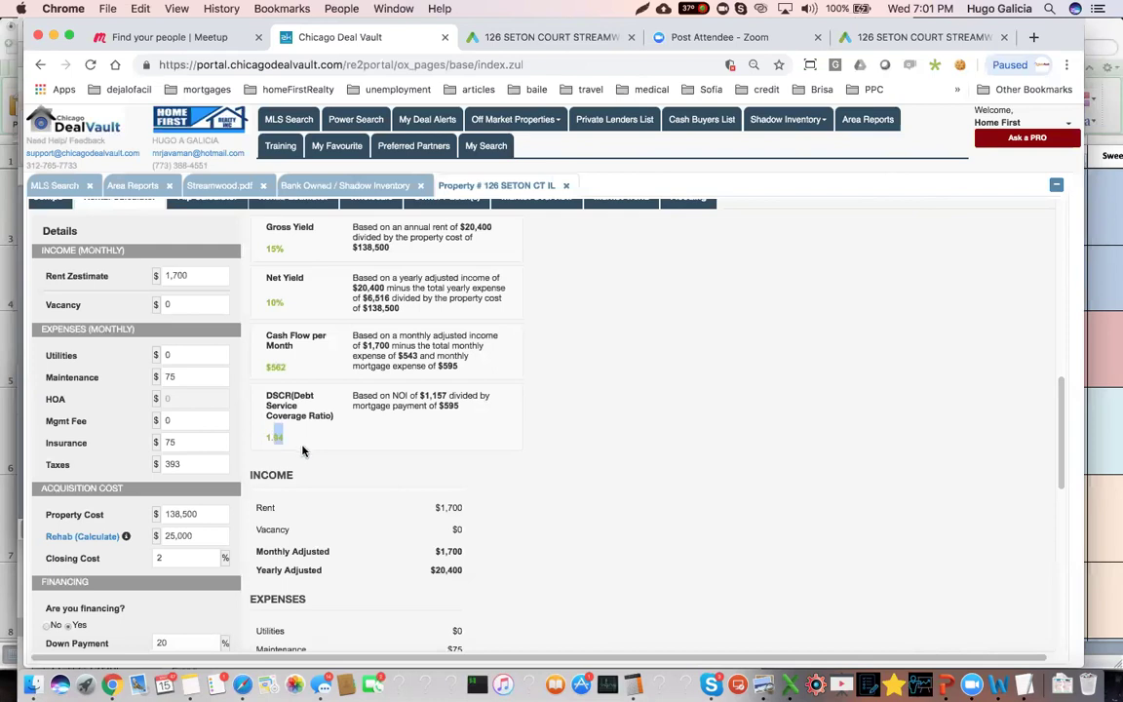
pyautogui.click(302, 450)
pyautogui.doubleClick(276, 438)
pyautogui.scroll(-1, 315, 440)
pyautogui.scroll(1, 315, 440)
# - Highlight the property cost in the Rental Calculator, review the rental results, and open the Flip Calculator
pyautogui.scroll(-4, 317, 439)
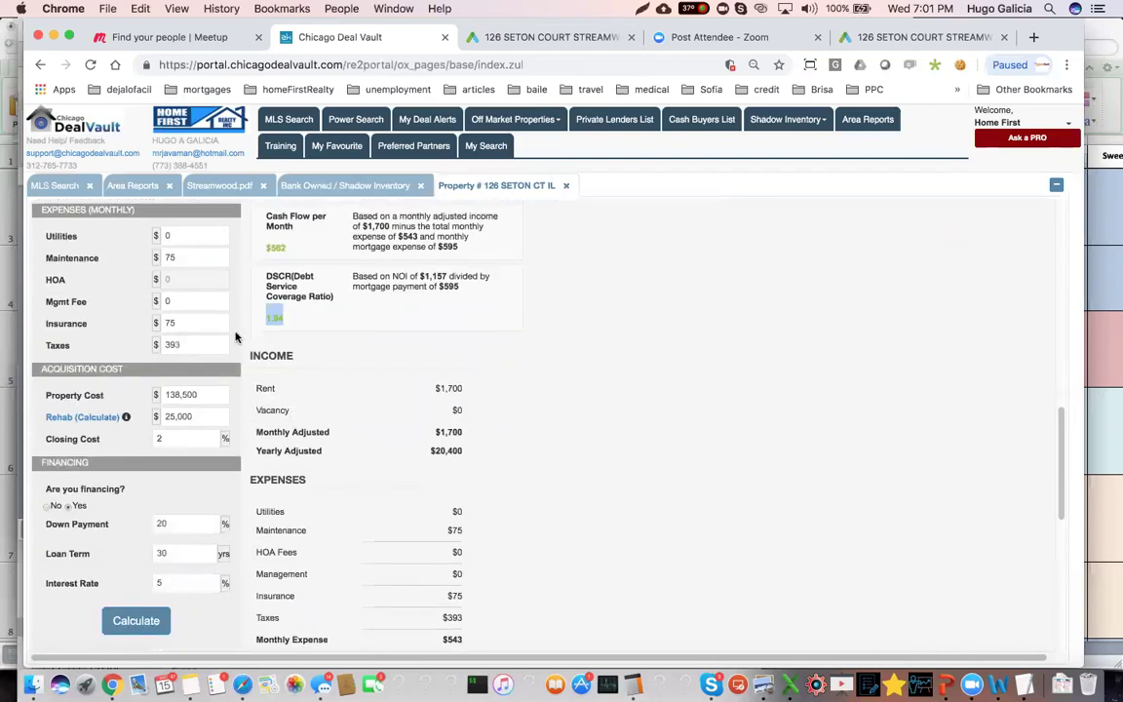
pyautogui.moveTo(206, 295); pyautogui.dragTo(154, 297)
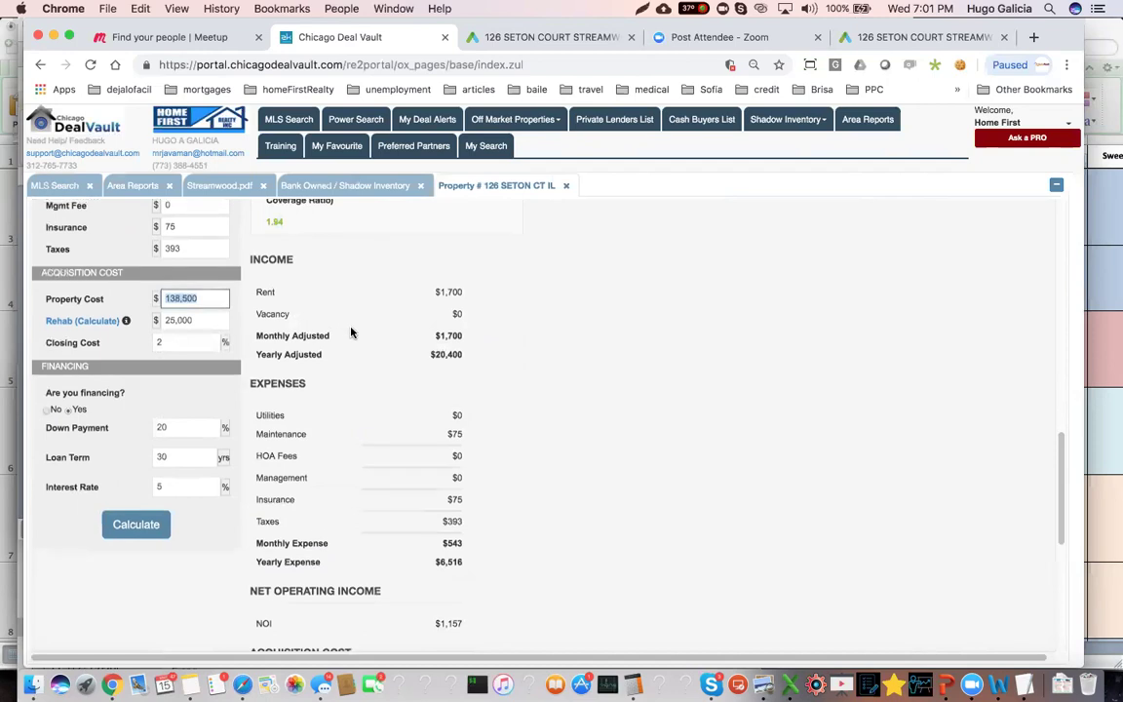
pyautogui.scroll(4, 336, 336)
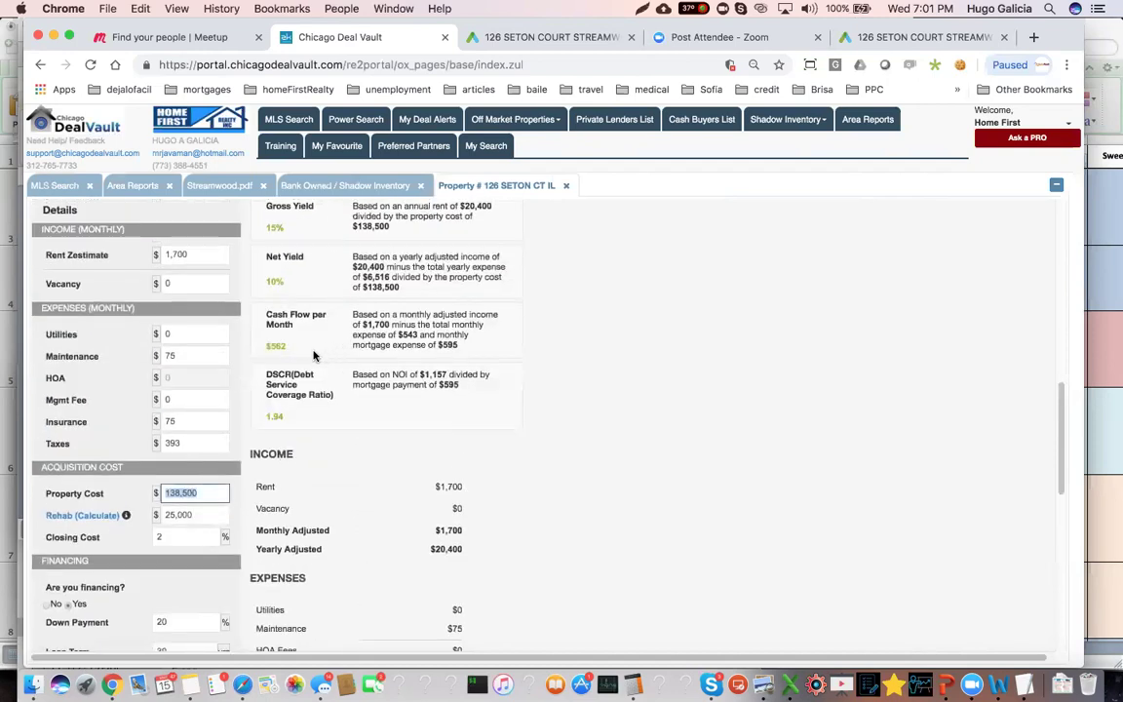
pyautogui.scroll(1, 314, 356)
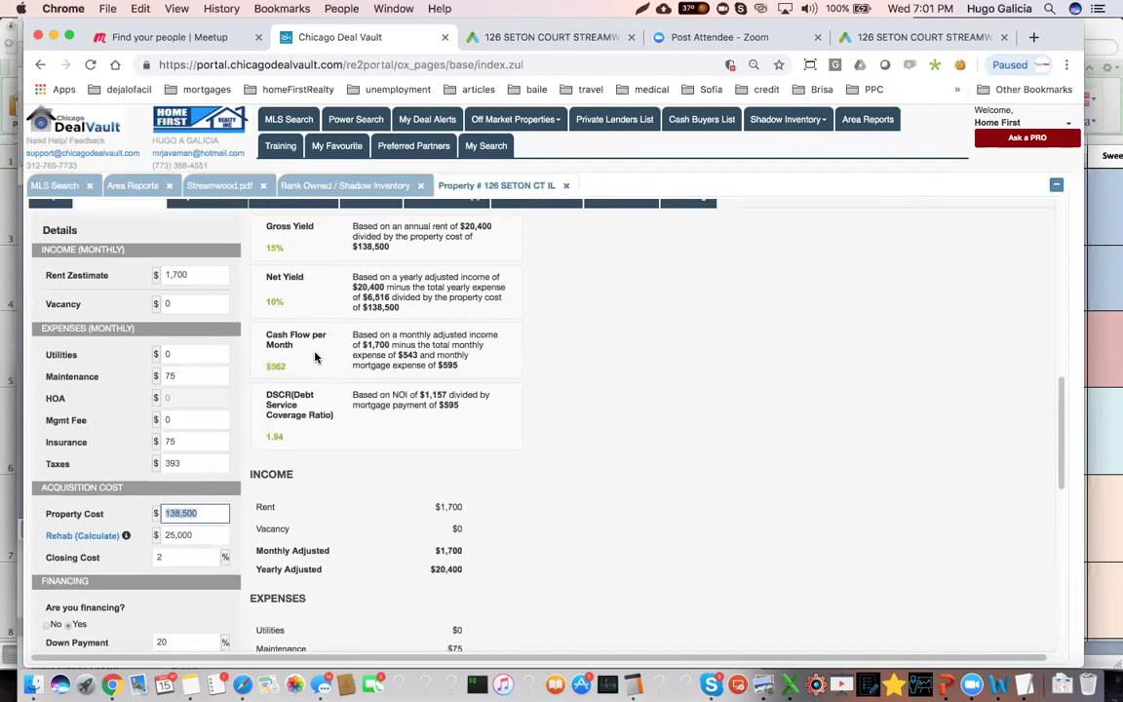
pyautogui.scroll(1, 315, 357)
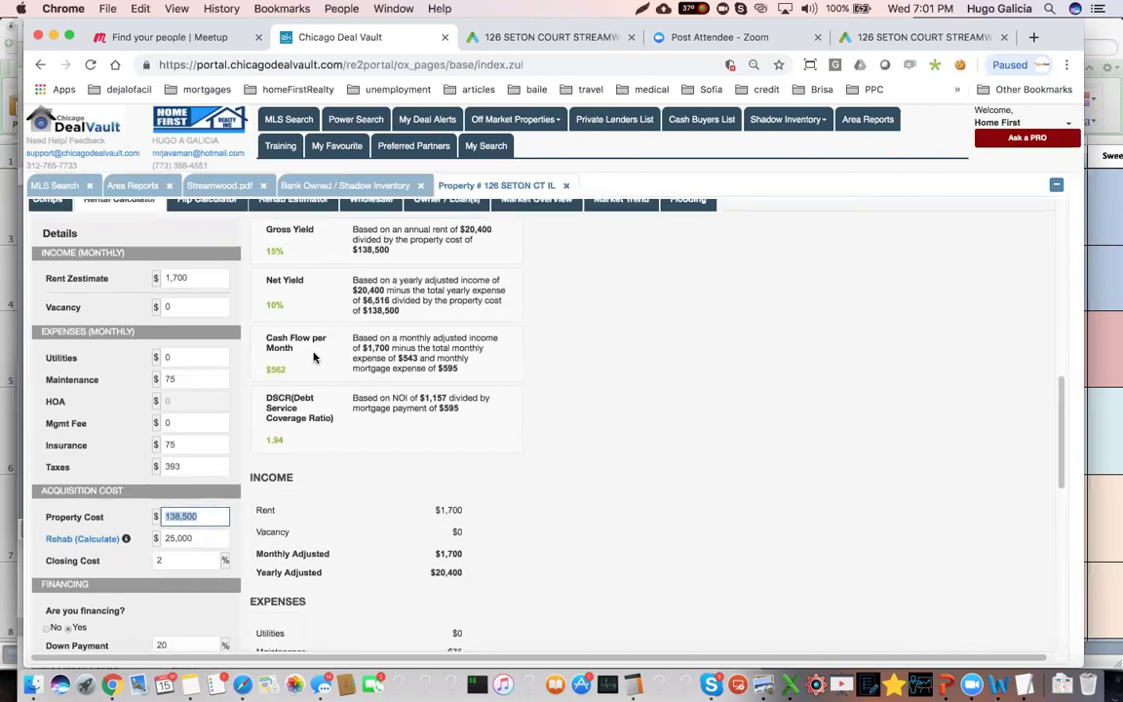
pyautogui.scroll(2, 313, 357)
pyautogui.click(208, 235)
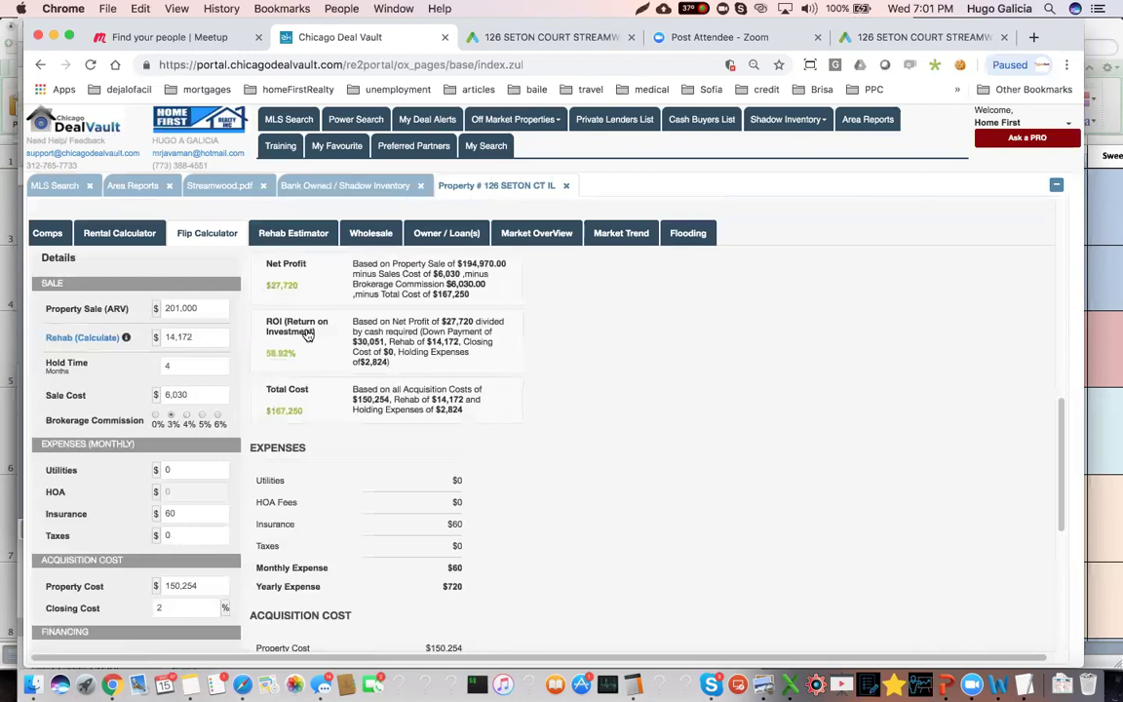
# - In the Flip Calculator's sale details, set the rehab to 25,000 and the brokerage commission to 5%
pyautogui.click(166, 336)
pyautogui.doubleClick(165, 336)
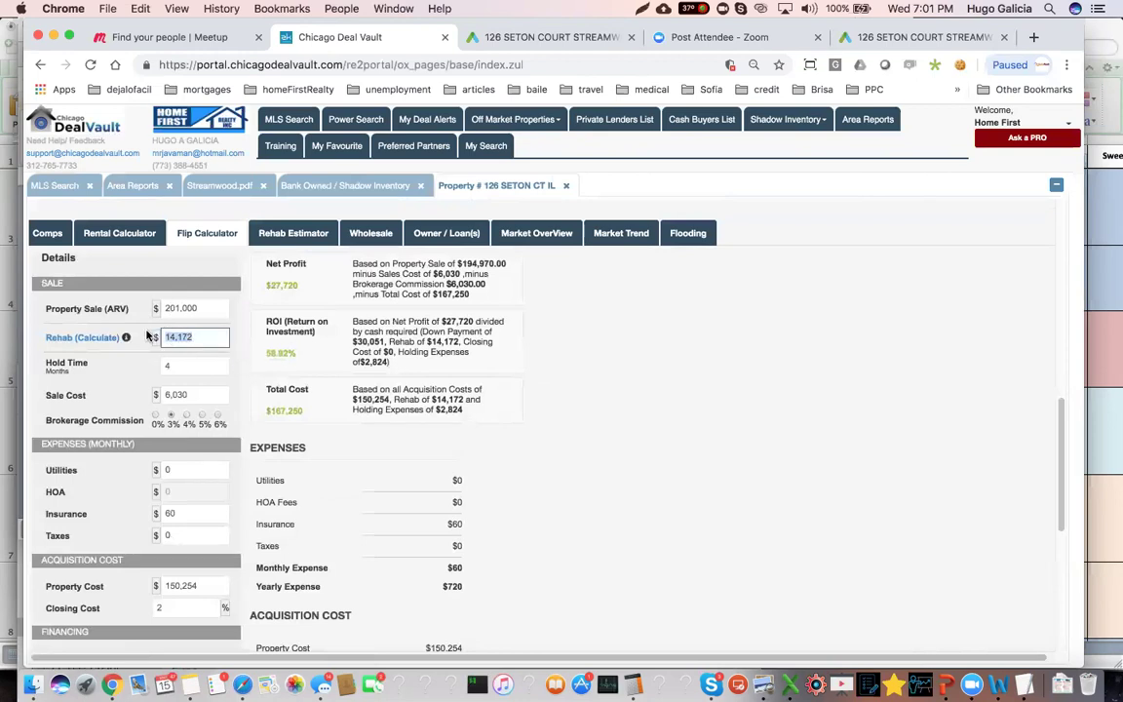
pyautogui.write('26')
pyautogui.write('500')
pyautogui.write('0')
pyautogui.click(185, 367)
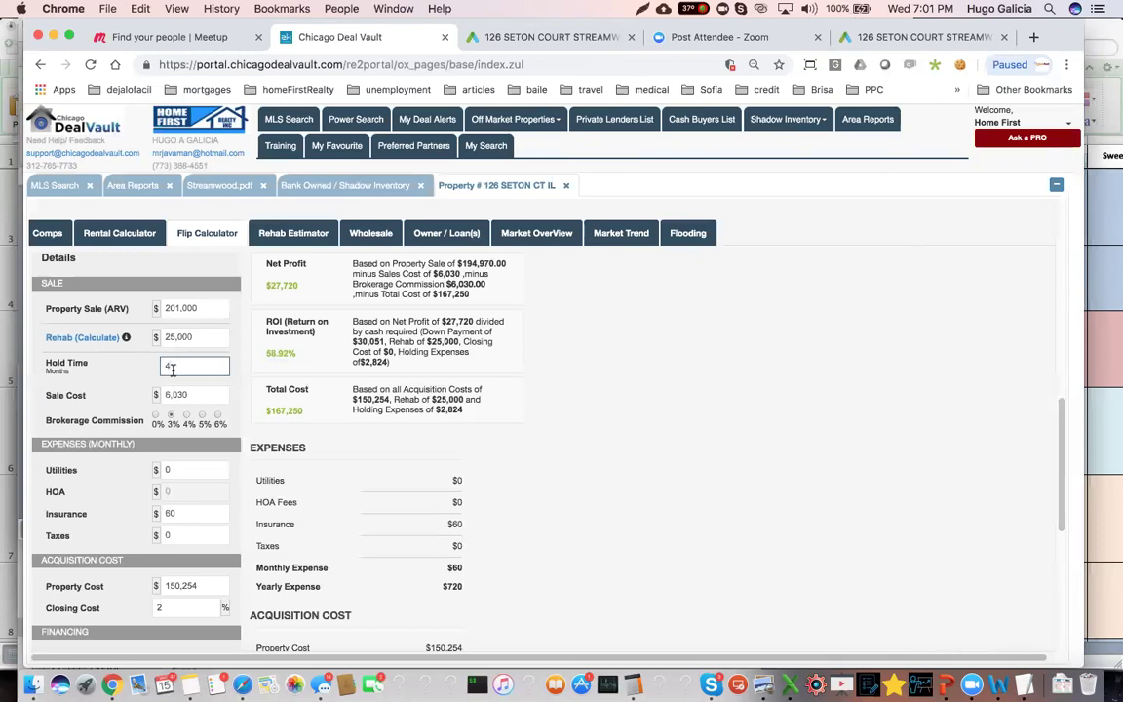
pyautogui.click(201, 415)
# - Set the monthly utilities to 140 and the monthly taxes to 393 in the flip expenses
pyautogui.scroll(-1, 195, 407)
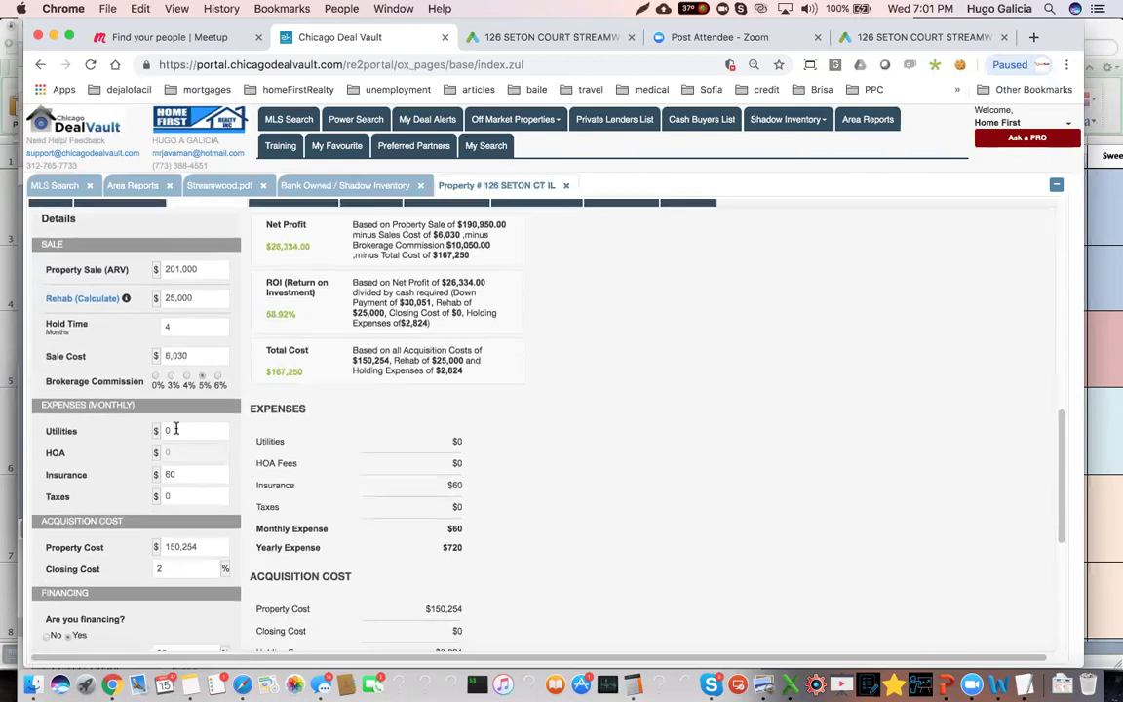
pyautogui.click(156, 430)
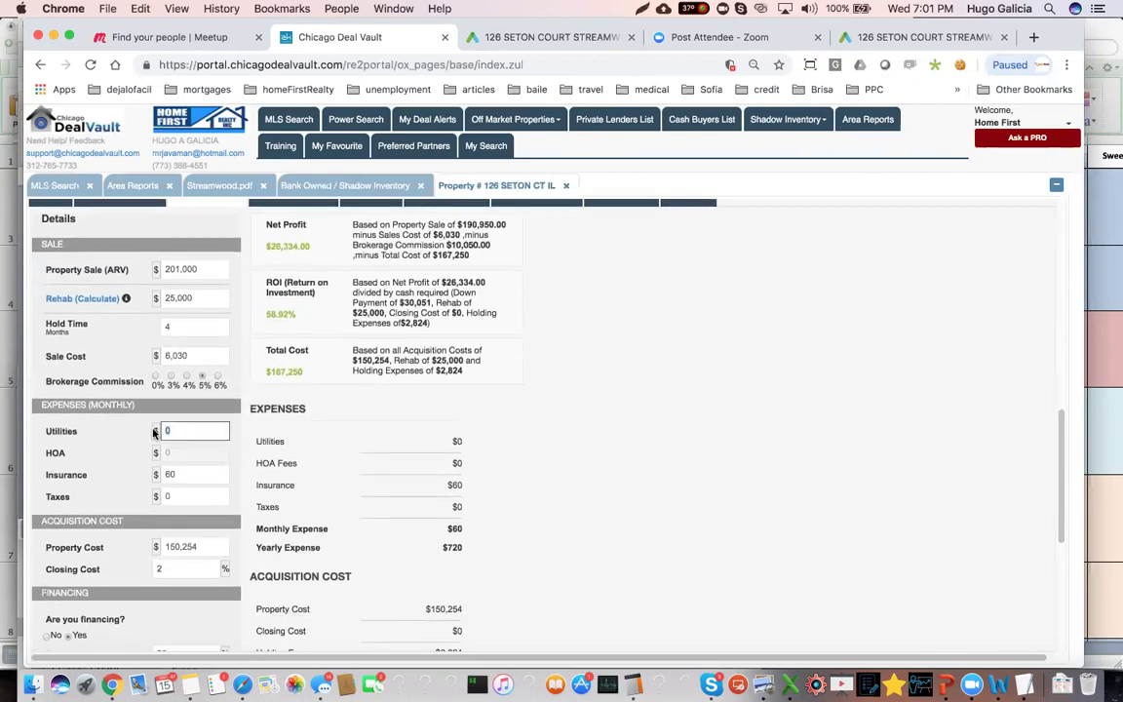
pyautogui.write('140')
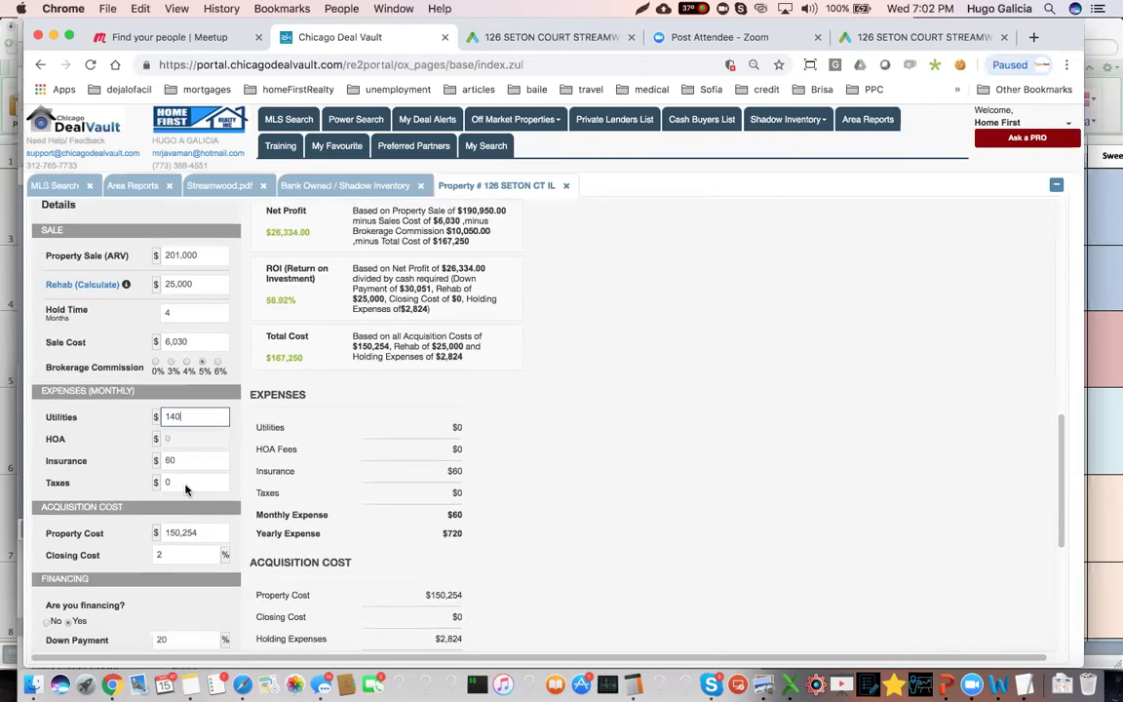
pyautogui.scroll(-1, 183, 485)
pyautogui.click(162, 460)
pyautogui.write('35')
pyautogui.write('3')
# - Set the acquisition property cost to 138,500 and recalculate the flip analysis
pyautogui.scroll(-1, 212, 498)
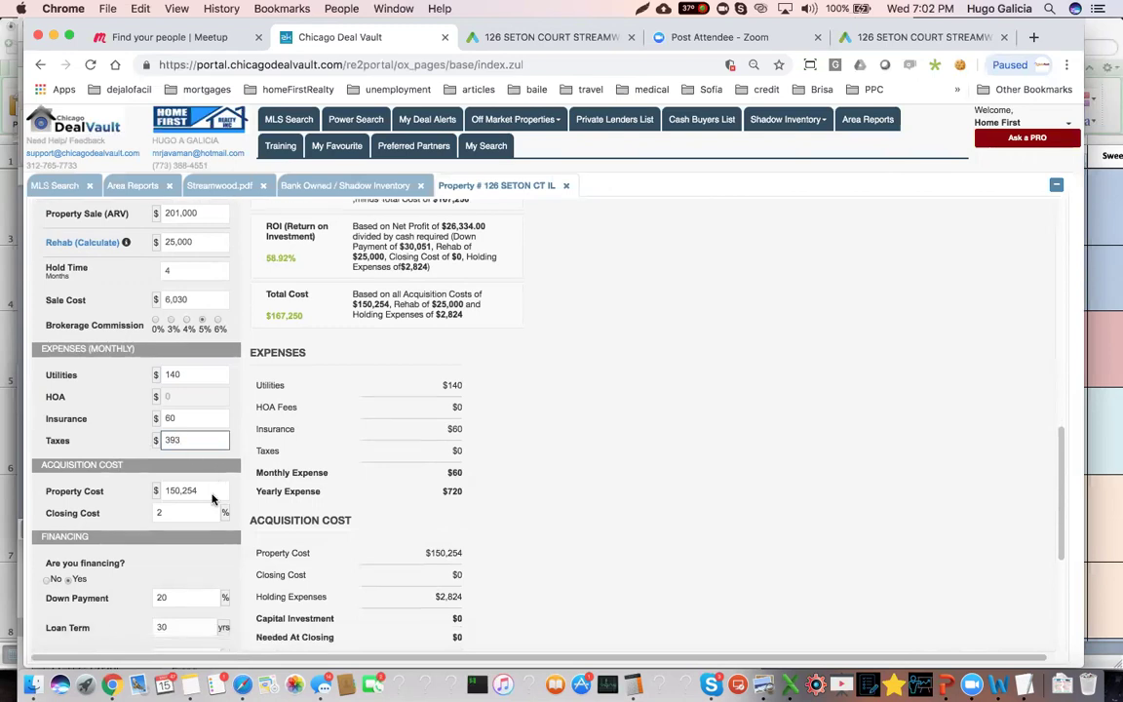
pyautogui.scroll(-1, 190, 478)
pyautogui.click(176, 459)
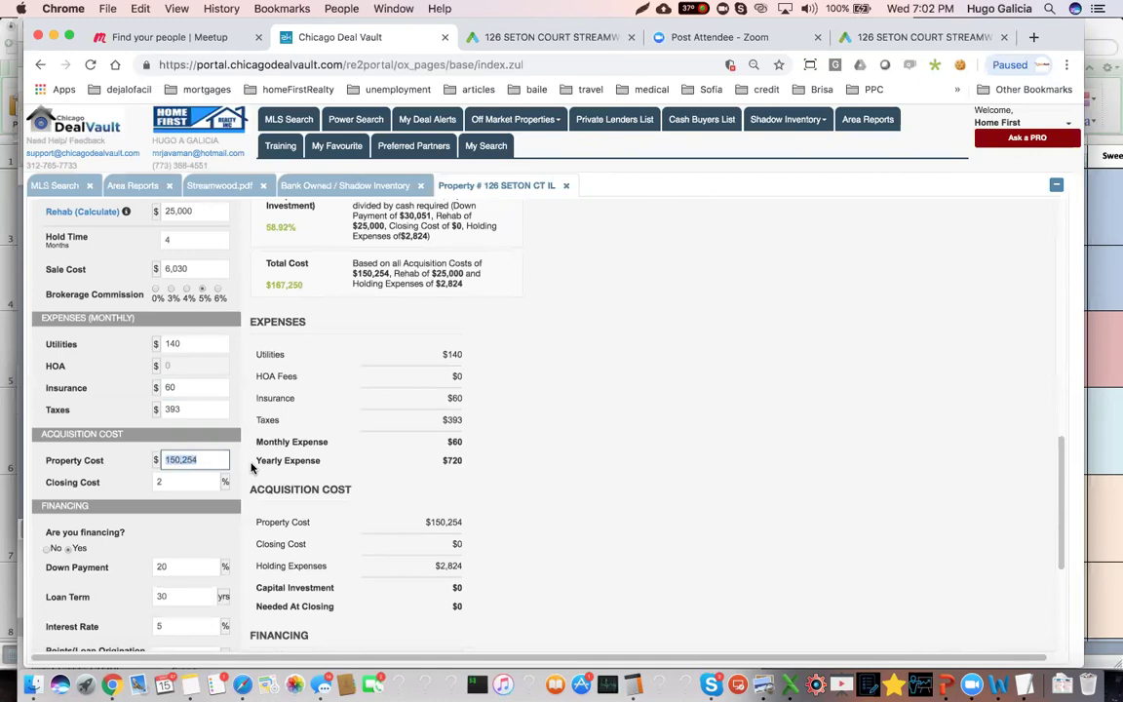
pyautogui.write('138500')
pyautogui.press('Return')
pyautogui.scroll(-3, 283, 438)
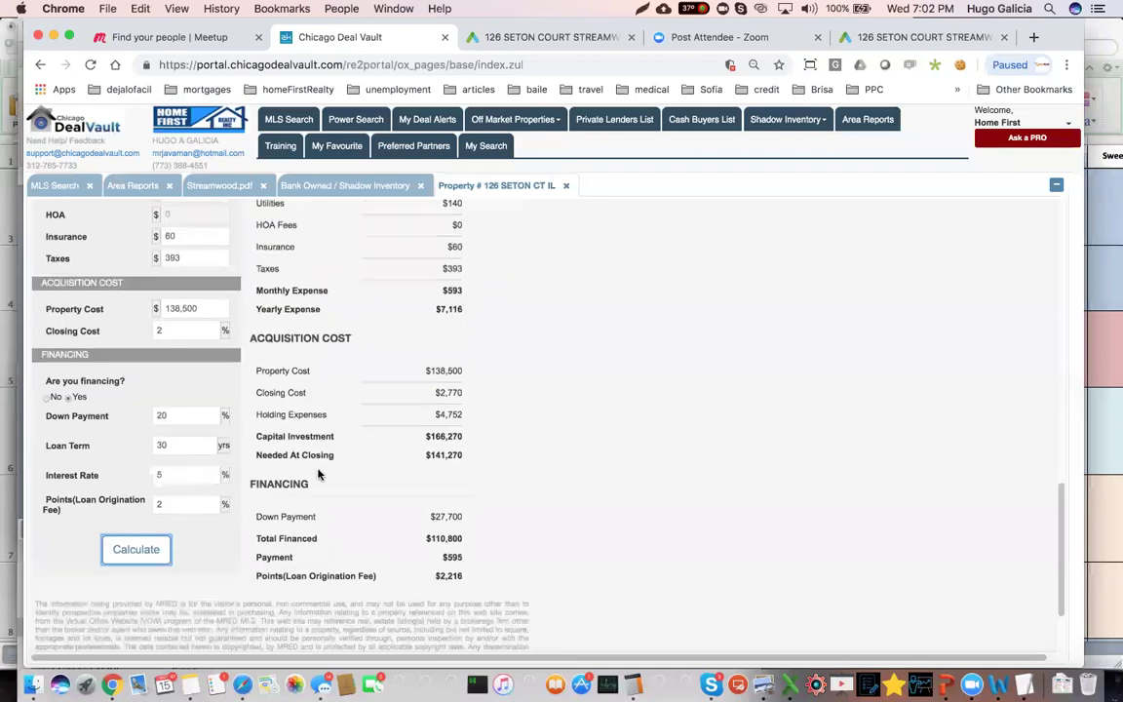
# - Highlight the recalculated Net Profit and the hold time in the Flip Calculator
pyautogui.scroll(5, 273, 254)
pyautogui.moveTo(298, 280); pyautogui.dragTo(265, 279)
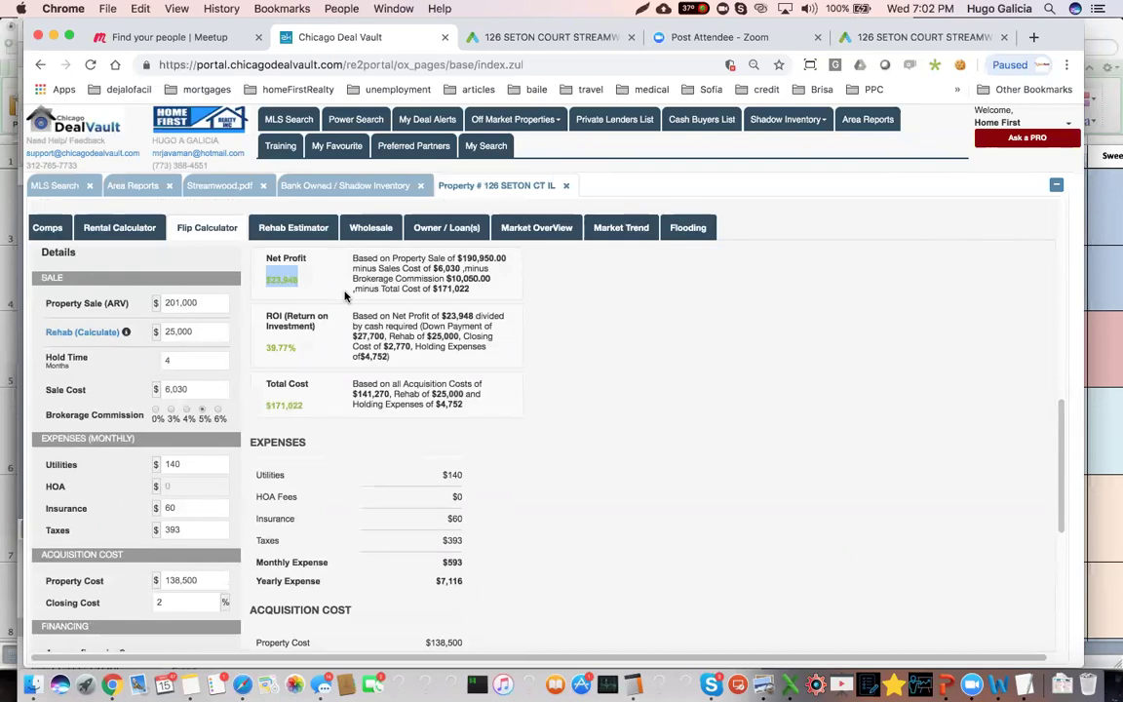
pyautogui.click(183, 360)
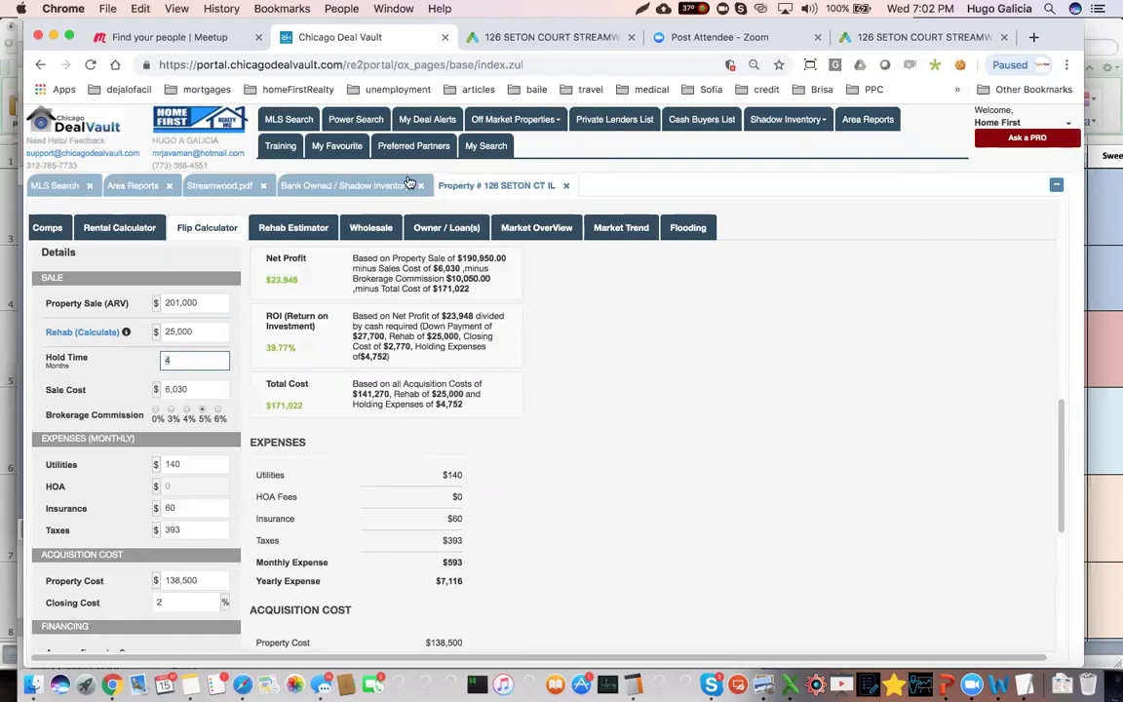
# - Open the Streamwood area report and highlight the average sold market time in the last column
pyautogui.click(641, 379)
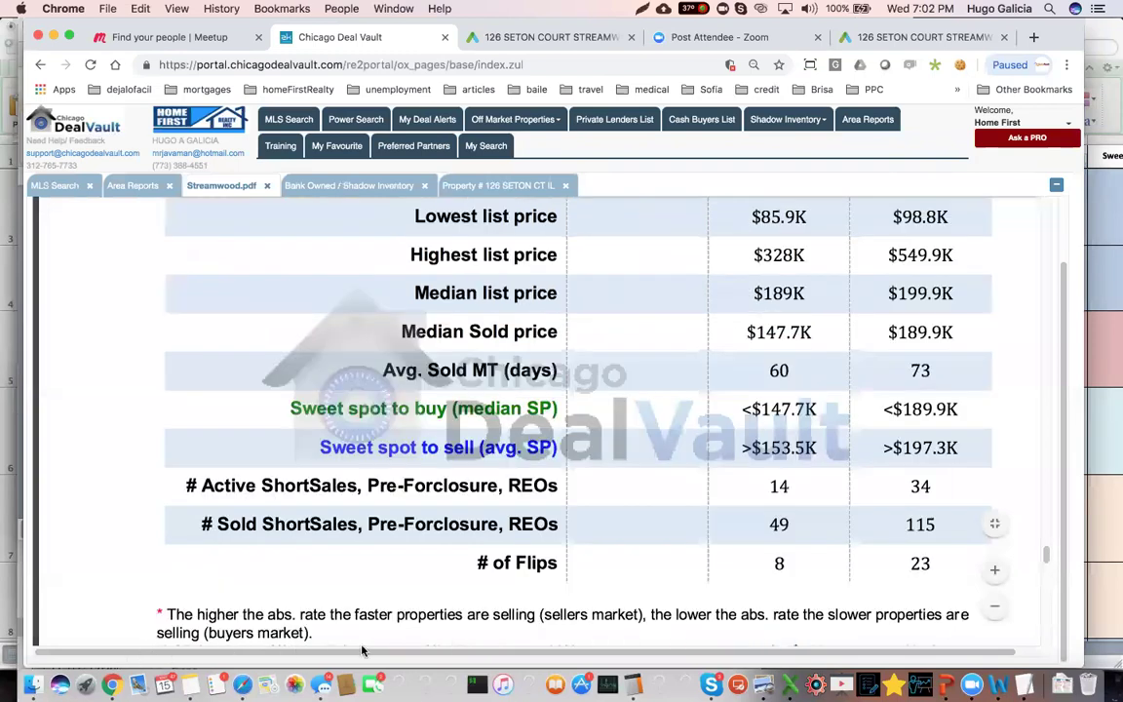
pyautogui.scroll(-1, 911, 331)
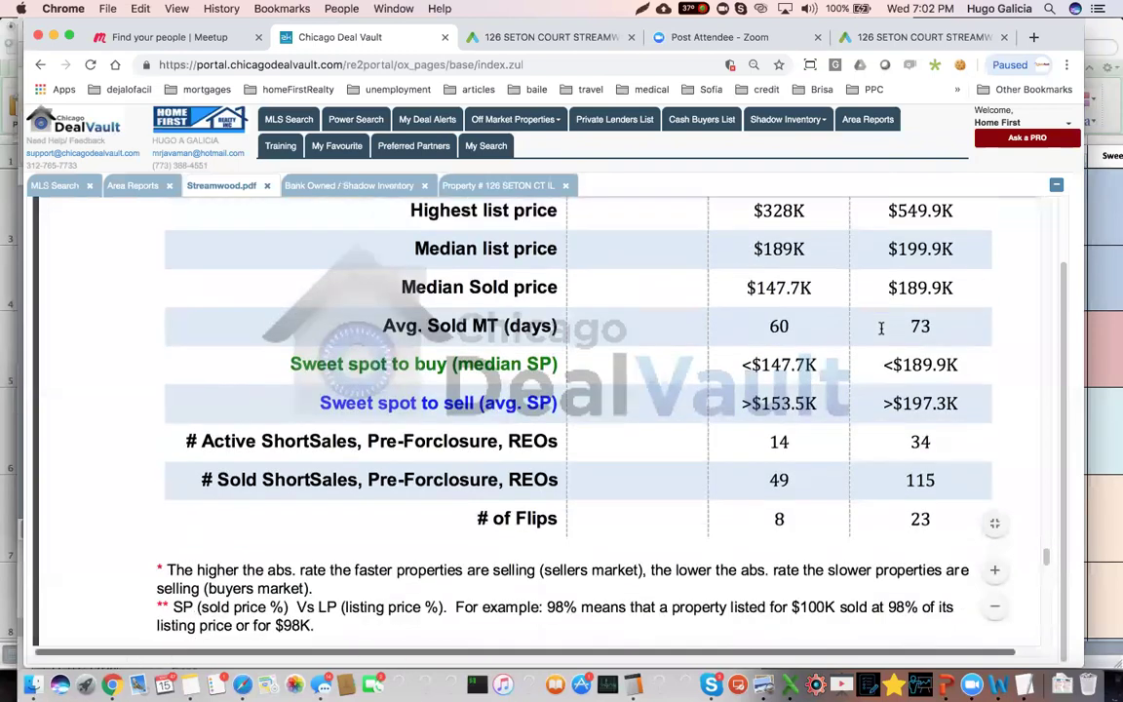
pyautogui.hscroll(2, 920, 331)
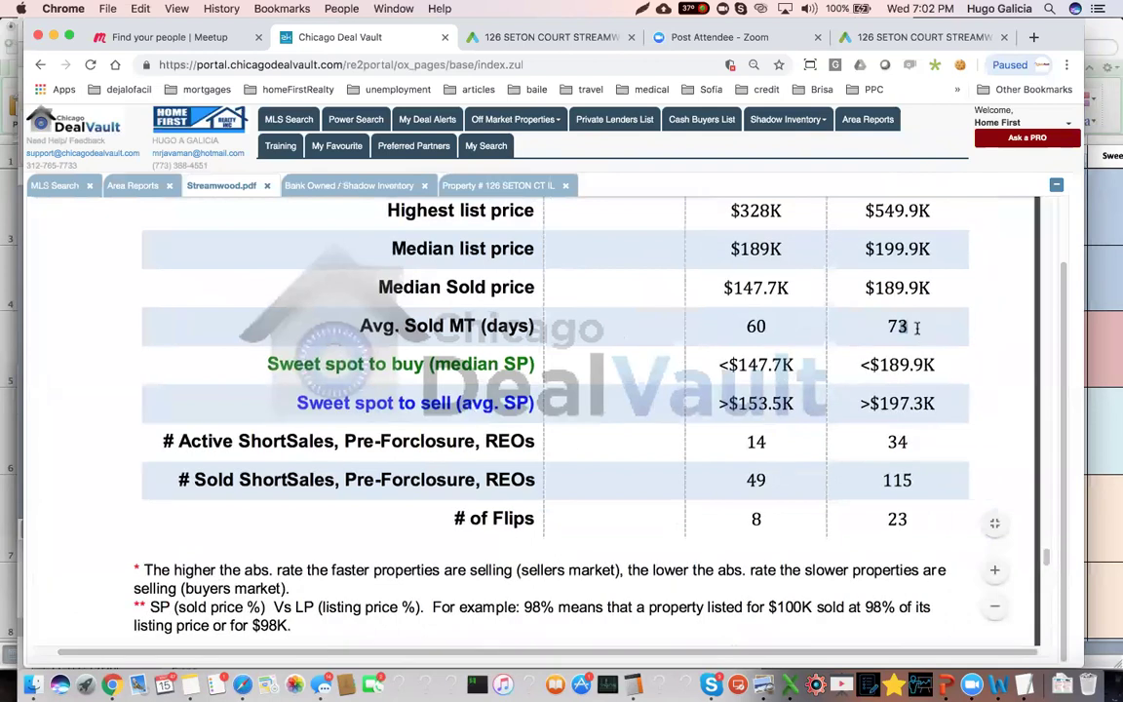
pyautogui.doubleClick(903, 326)
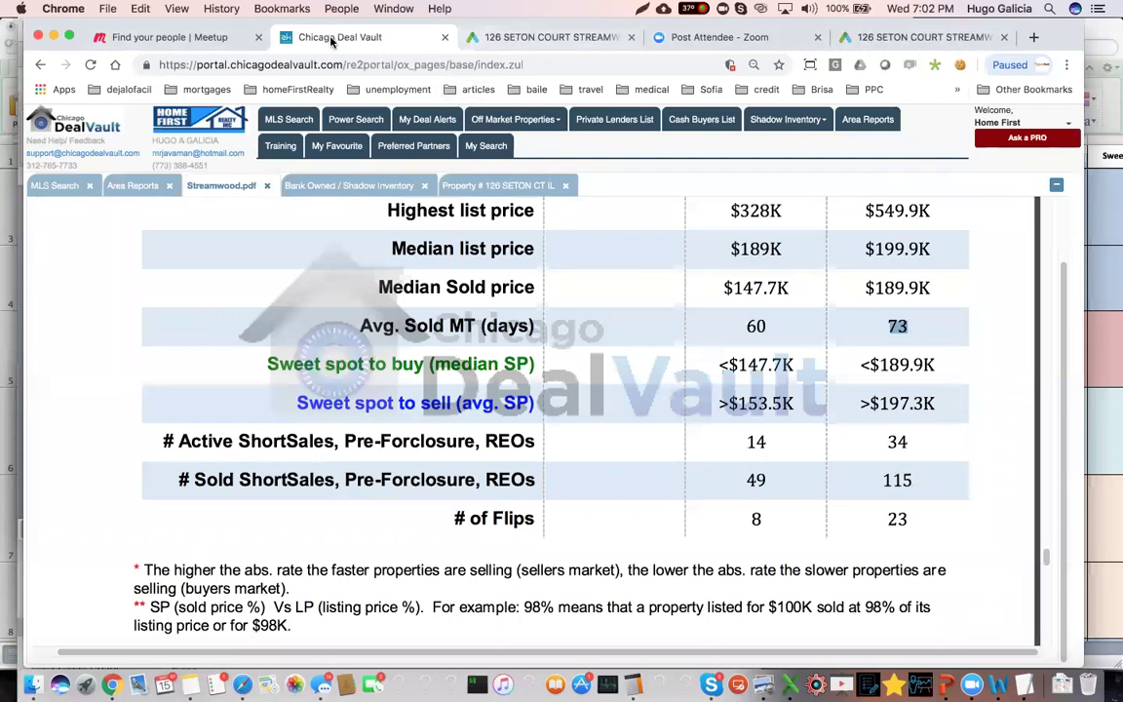
# - Return to the property's Flip Calculator and highlight its Net Profit and hold time
pyautogui.click(492, 185)
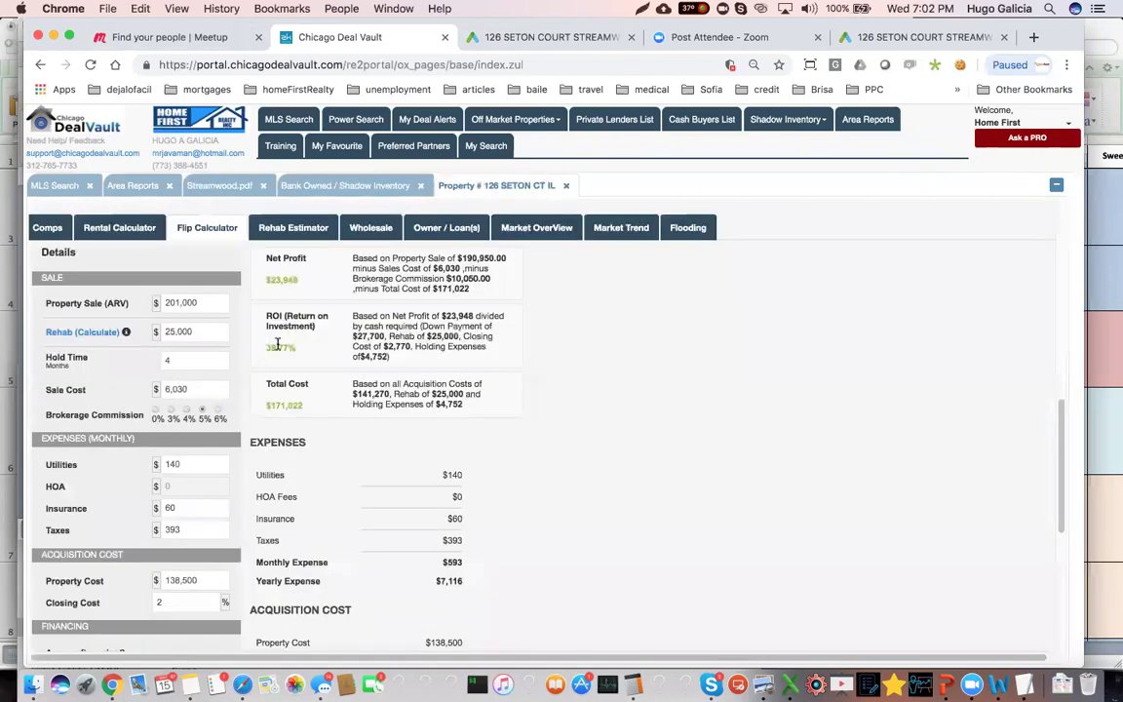
pyautogui.moveTo(299, 280); pyautogui.dragTo(264, 280)
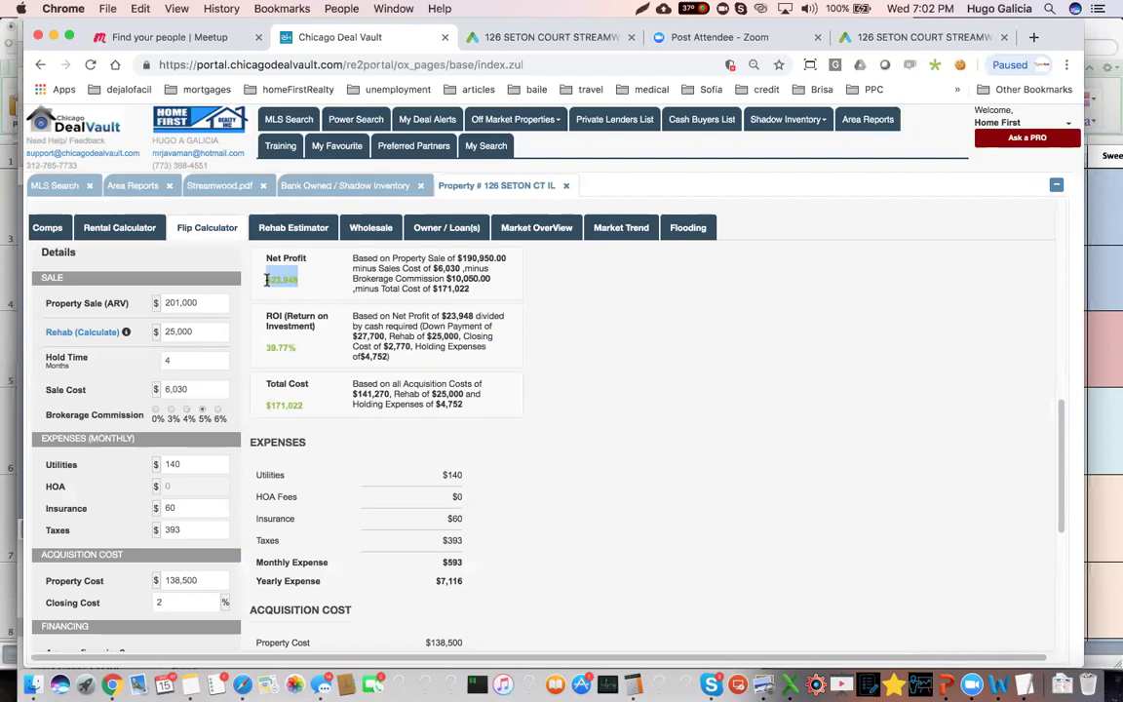
pyautogui.click(164, 360)
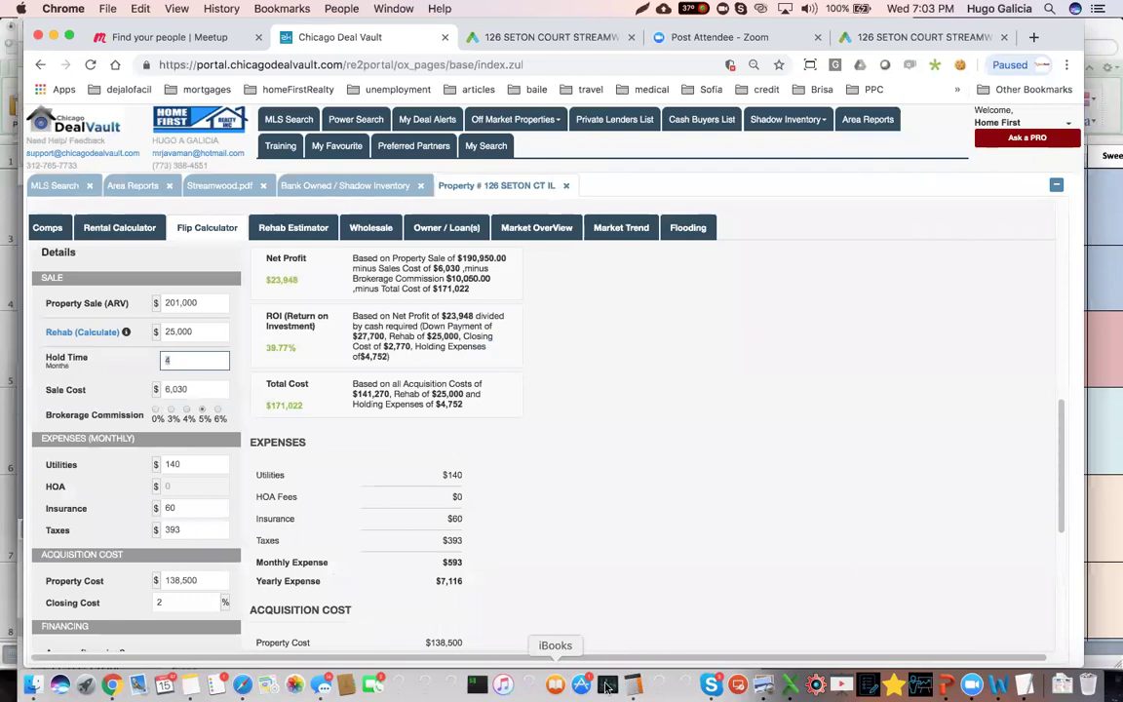
# - Switch to Calculator and divide 23 by 4 to estimate the flip profit per month in thousands
pyautogui.click(633, 682)
pyautogui.click(736, 328)
pyautogui.click(781, 329)
pyautogui.click(830, 223)
pyautogui.click(697, 291)
pyautogui.click(830, 369)
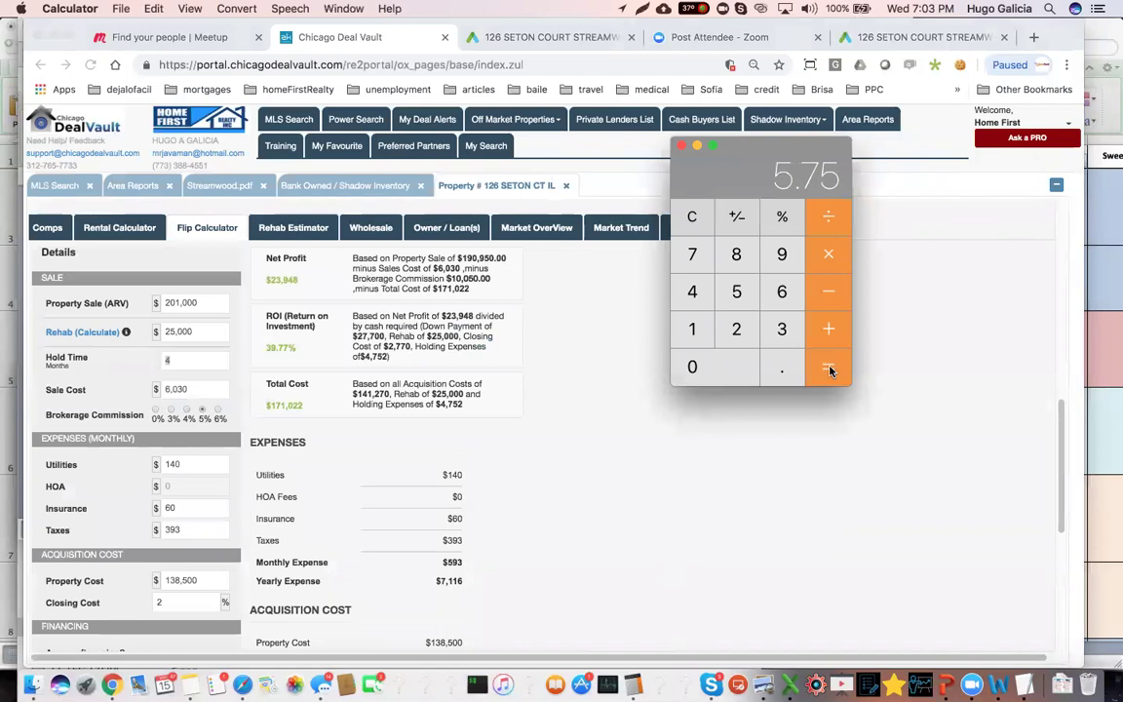
# - Clear the calculation and multiply 200 by 0.2 to find 20% of the sale price in thousands
pyautogui.press('Escape')
pyautogui.click(736, 330)
pyautogui.press('0')
pyautogui.press('0')
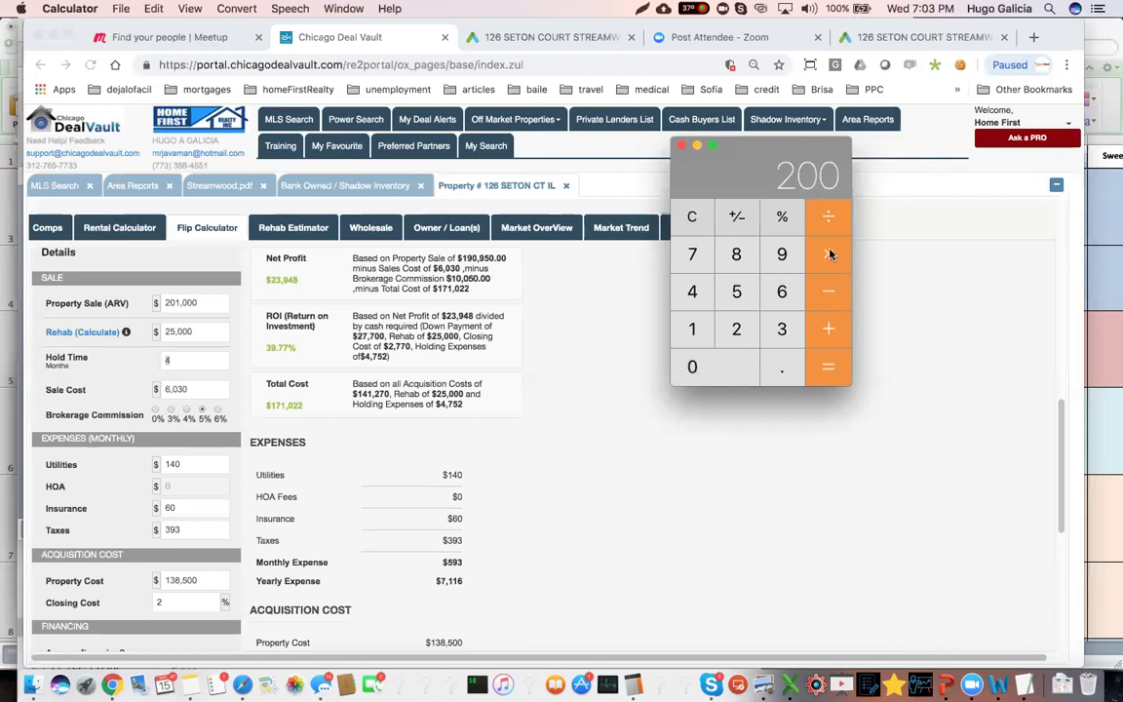
pyautogui.press('*')
pyautogui.click(778, 367)
pyautogui.press('2')
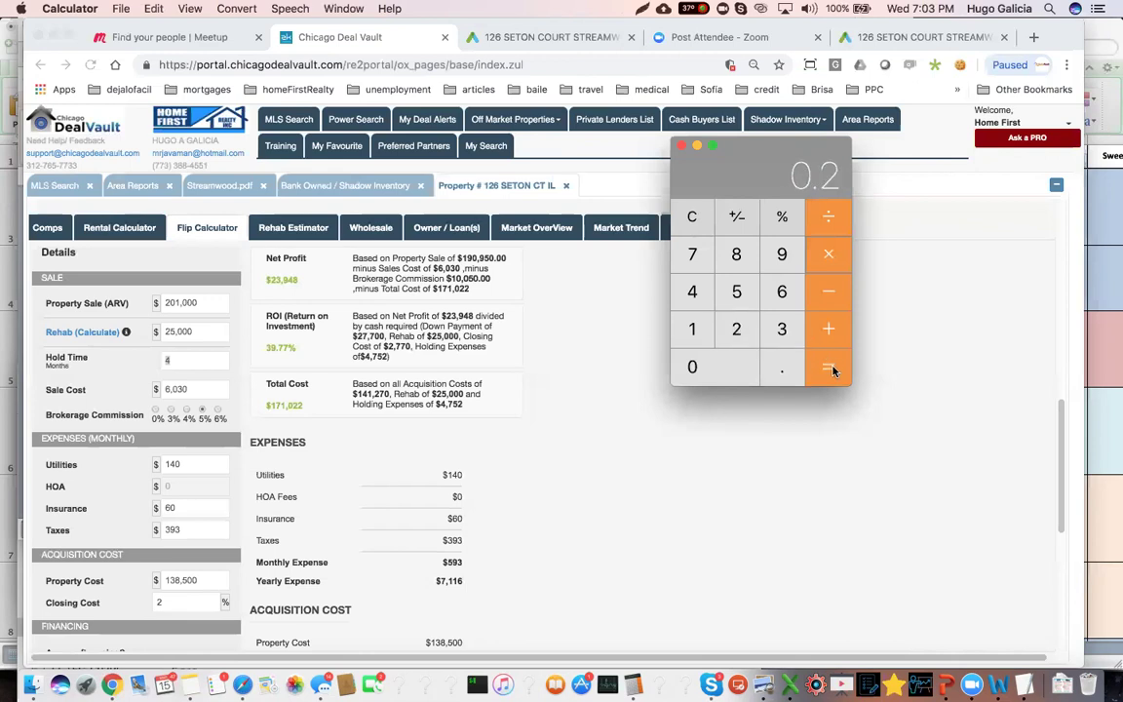
pyautogui.click(829, 370)
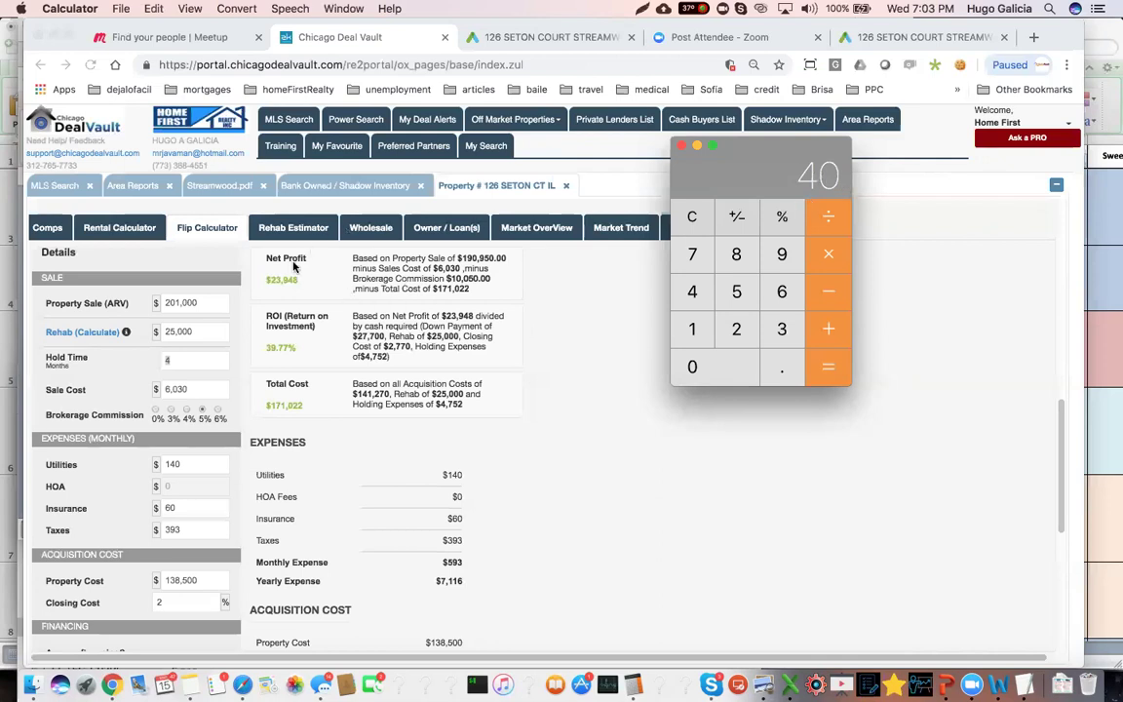
# - Return to the Flip Calculator and highlight the Net Profit and hold time for comparison with the calculated figures
pyautogui.moveTo(296, 281); pyautogui.dragTo(263, 282)
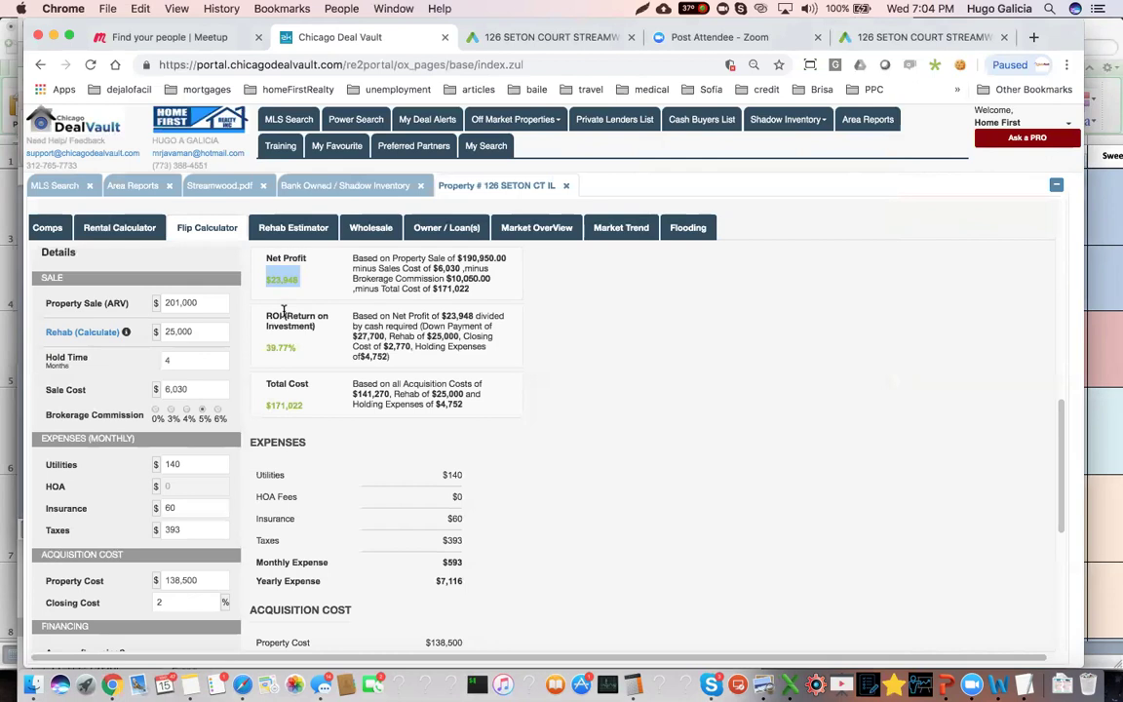
pyautogui.click(159, 363)
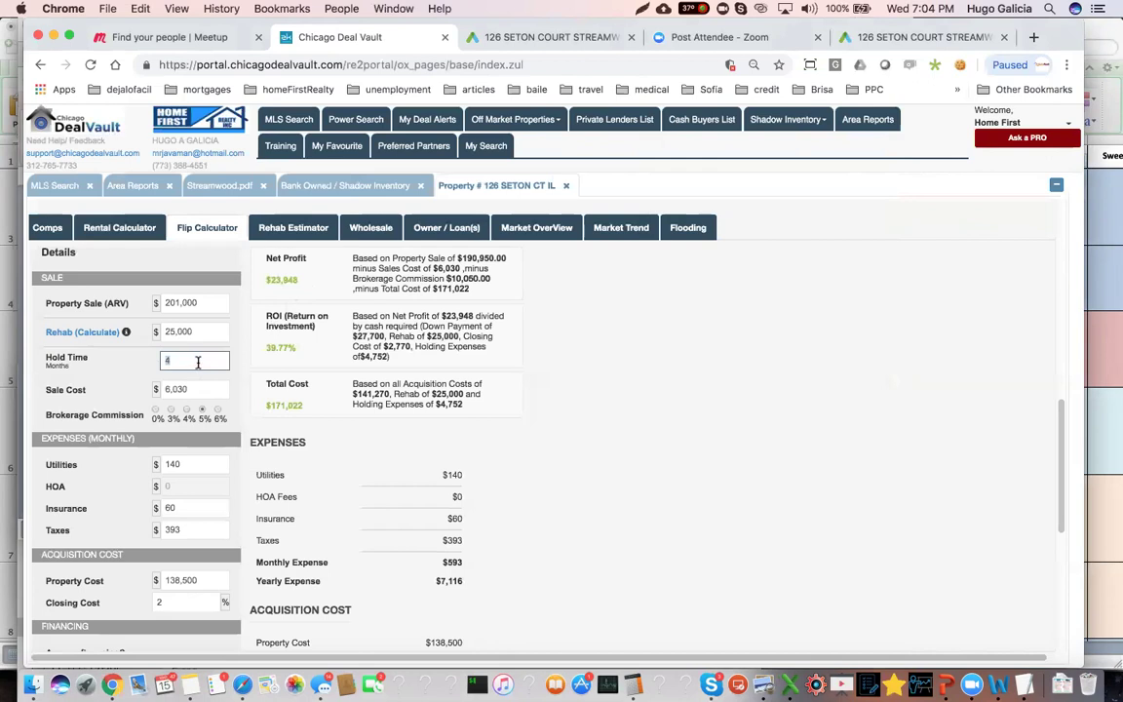
pyautogui.click(297, 279)
pyautogui.moveTo(298, 279); pyautogui.dragTo(268, 275)
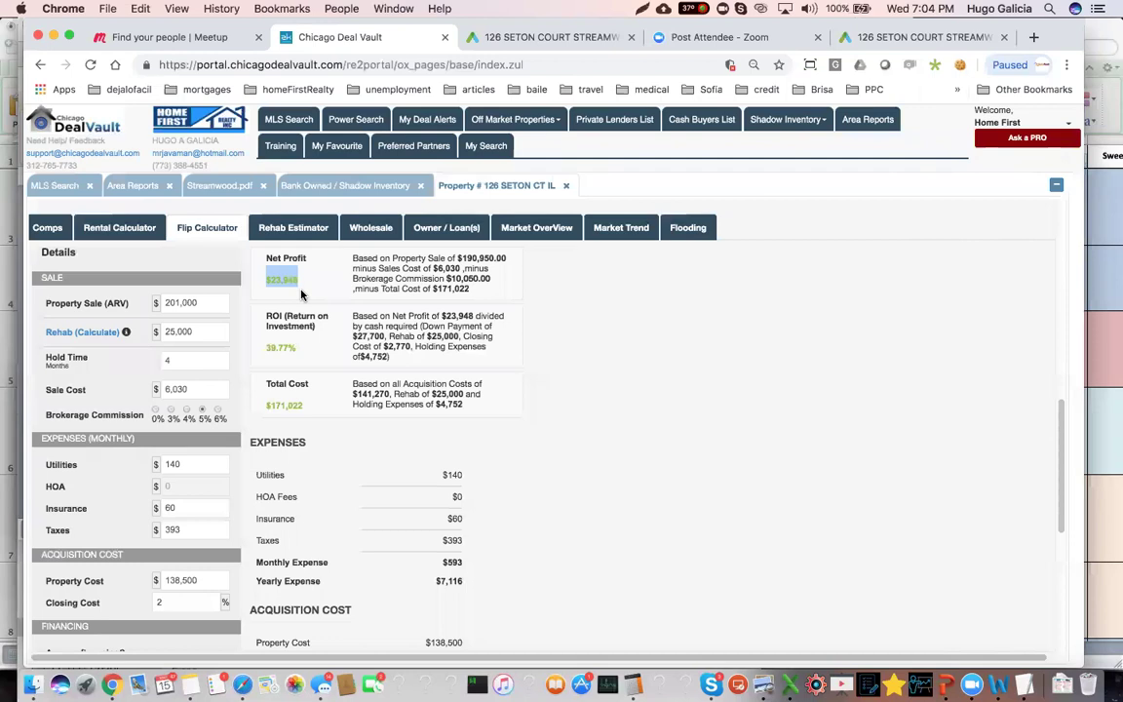
pyautogui.click(314, 288)
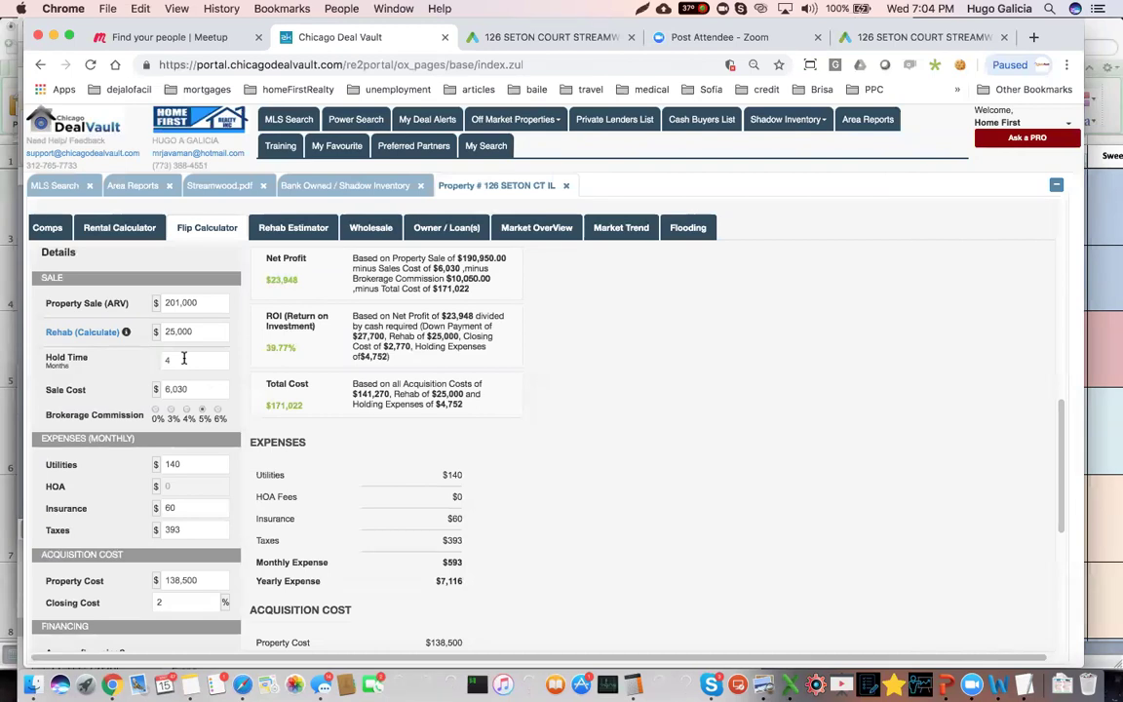
# - Highlight the property cost in the Flip Calculator's acquisition section
pyautogui.scroll(-2, 186, 456)
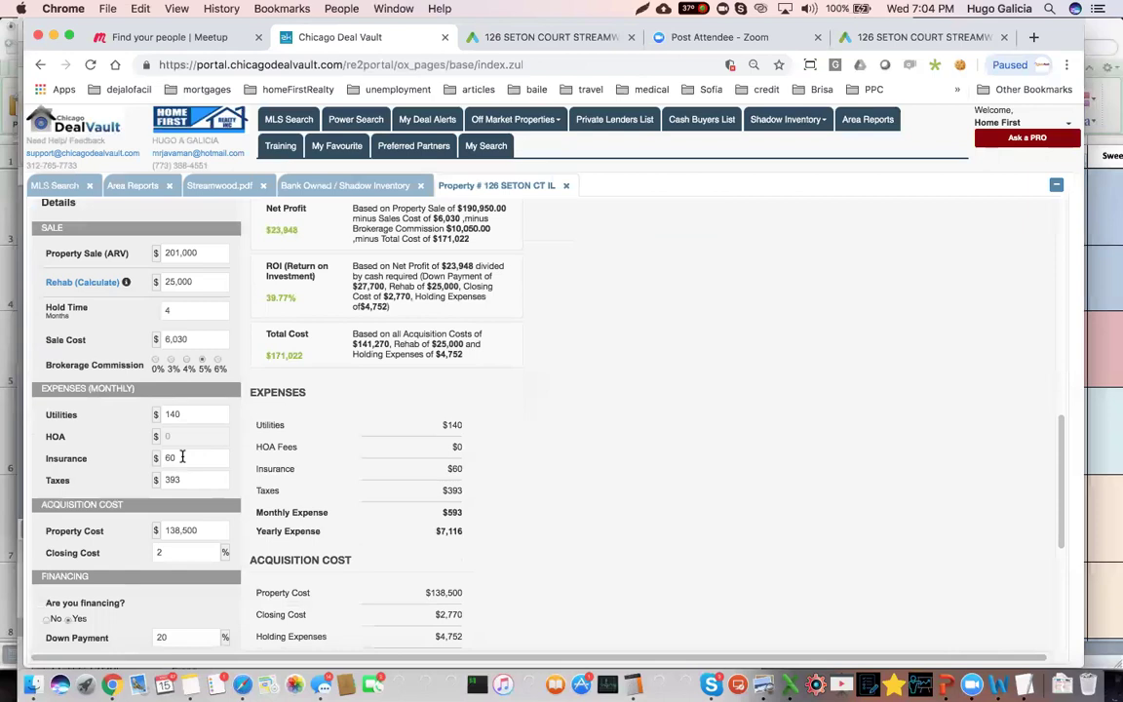
pyautogui.scroll(-1, 190, 526)
pyautogui.doubleClick(195, 510)
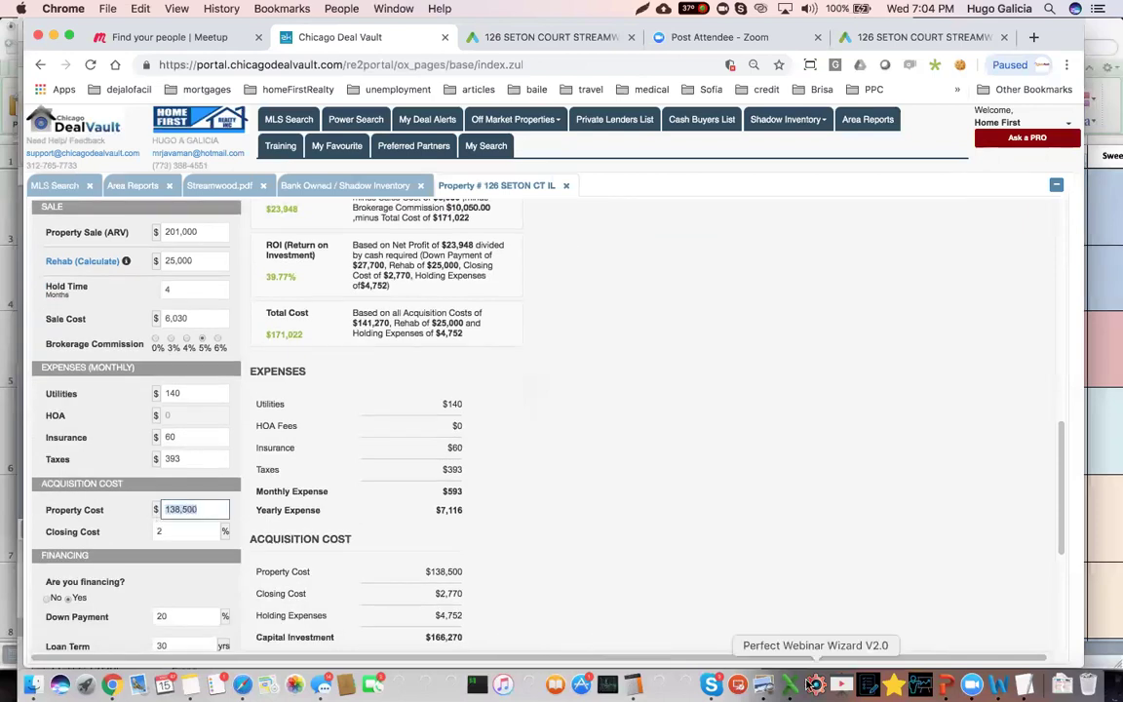
# - In Calculator, work out the maximum offer in thousands by multiplying 200 by 0.7 and subtracting 25
pyautogui.click(632, 686)
pyautogui.click(700, 216)
pyautogui.click(736, 329)
pyautogui.click(720, 371)
pyautogui.click(720, 371)
pyautogui.click(830, 284)
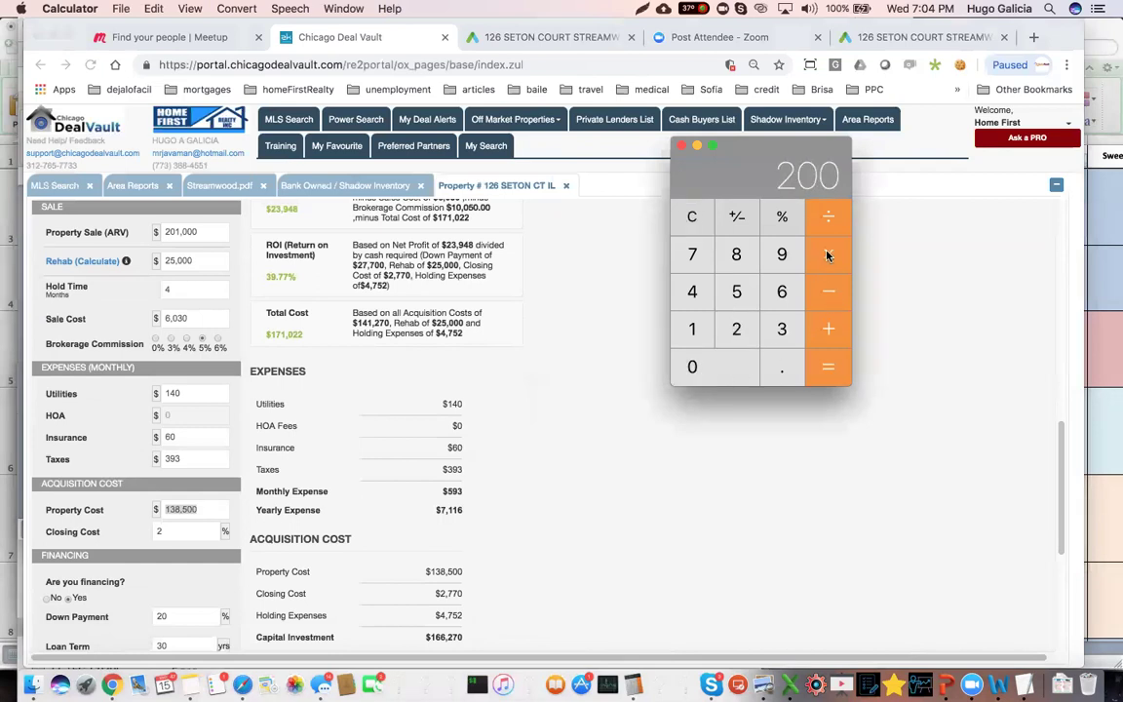
pyautogui.click(692, 367)
pyautogui.click(694, 255)
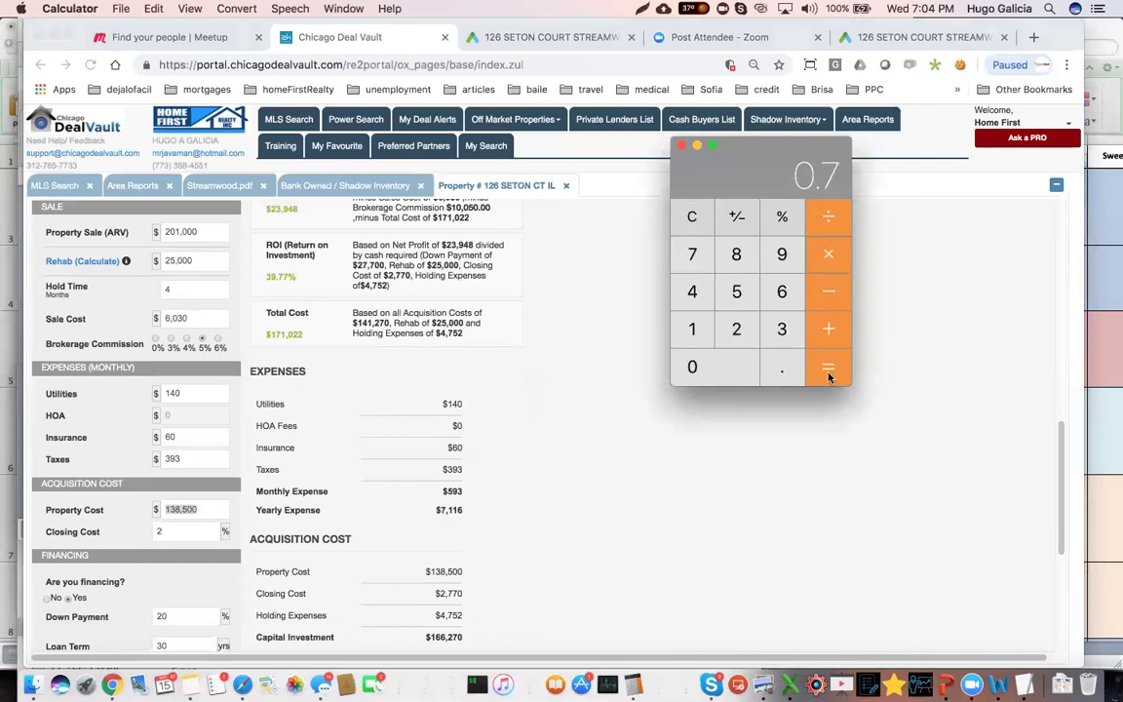
pyautogui.click(830, 370)
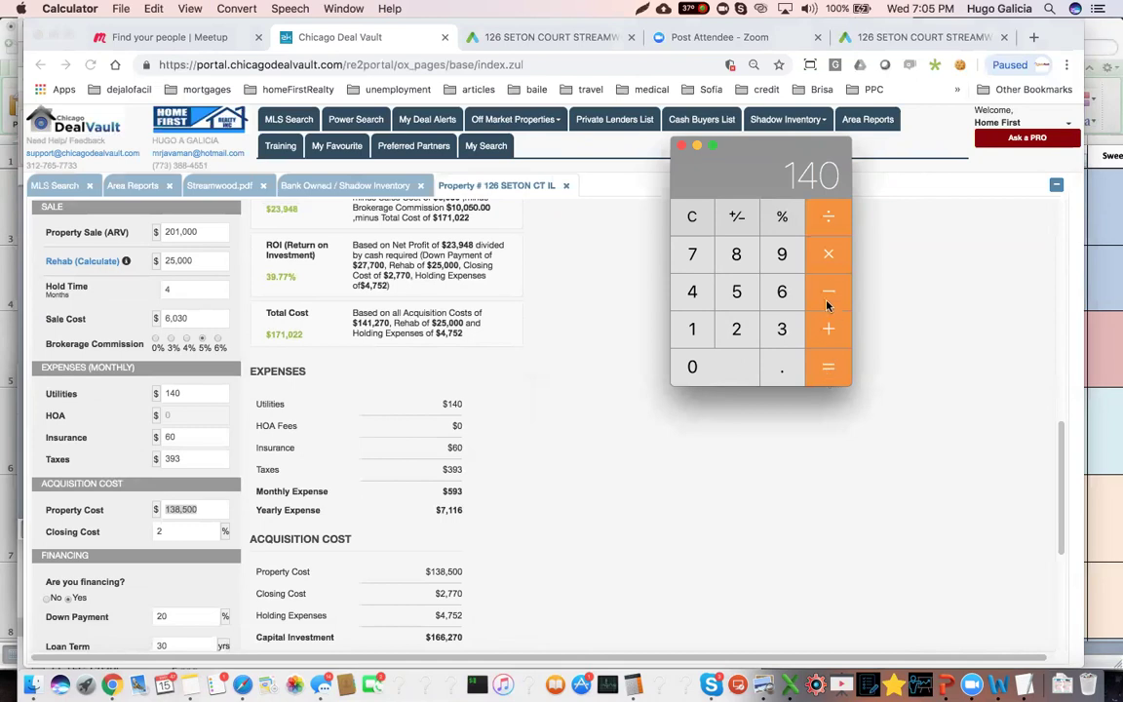
pyautogui.click(736, 328)
pyautogui.click(736, 292)
pyautogui.click(824, 369)
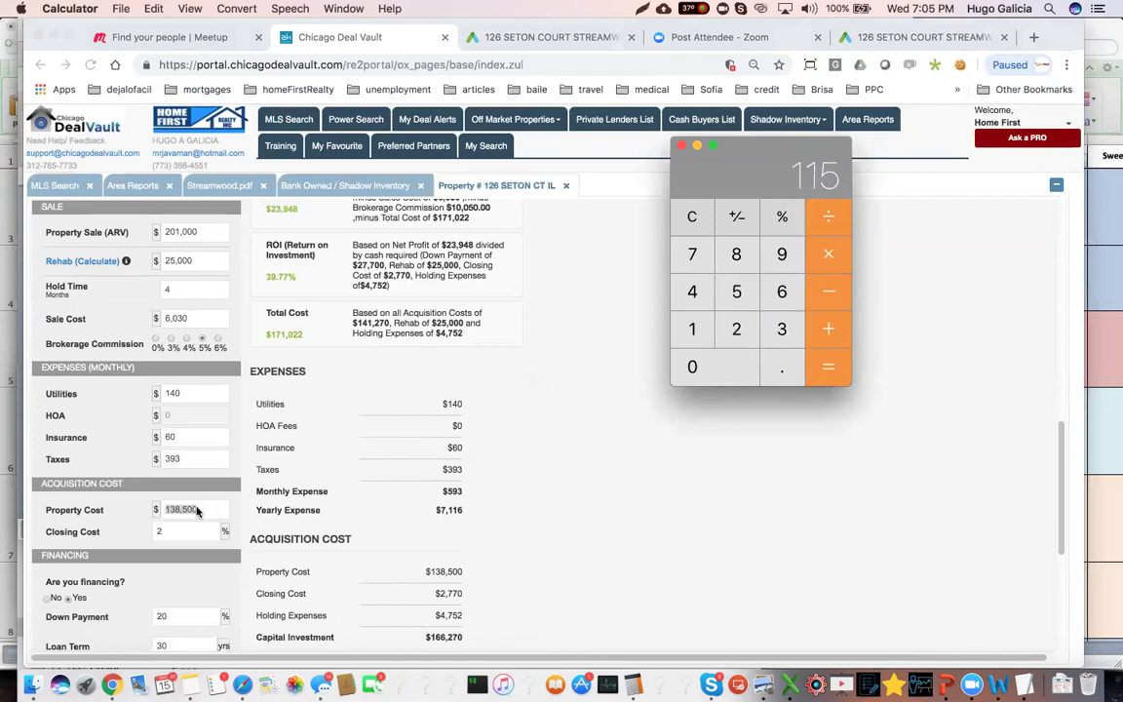
# - Set the Flip Calculator's property cost to 115,000, recalculate, and highlight the Net Profit
pyautogui.click(151, 514)
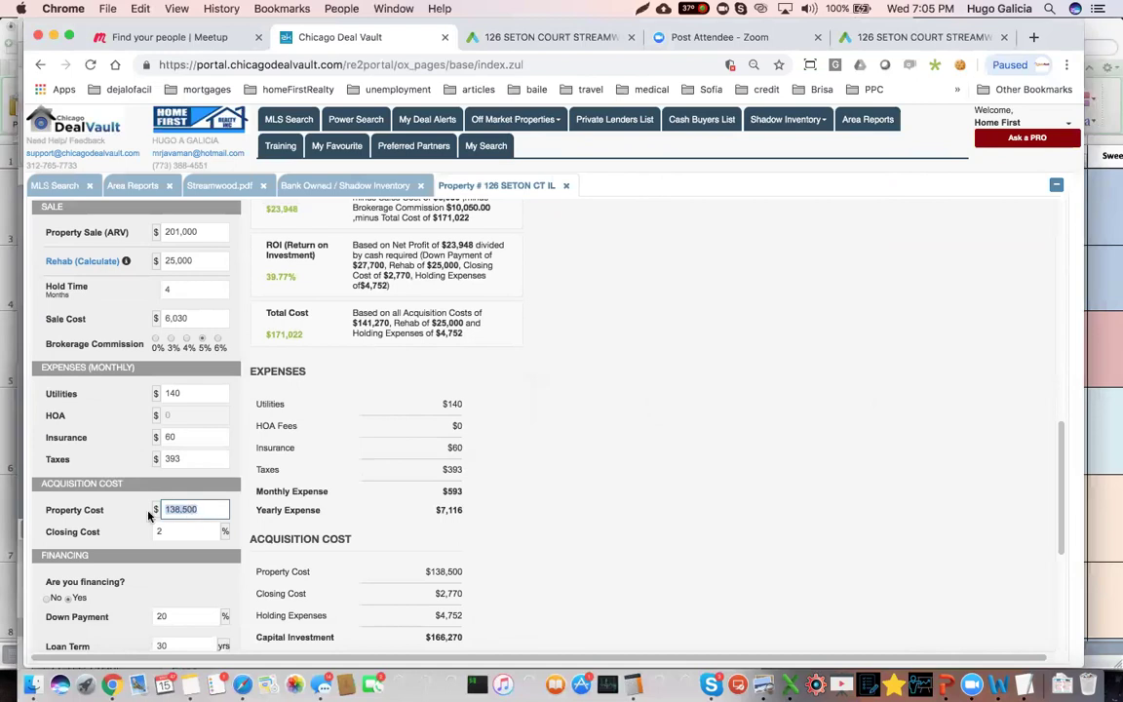
pyautogui.write('115000')
pyautogui.scroll(-2, 127, 468)
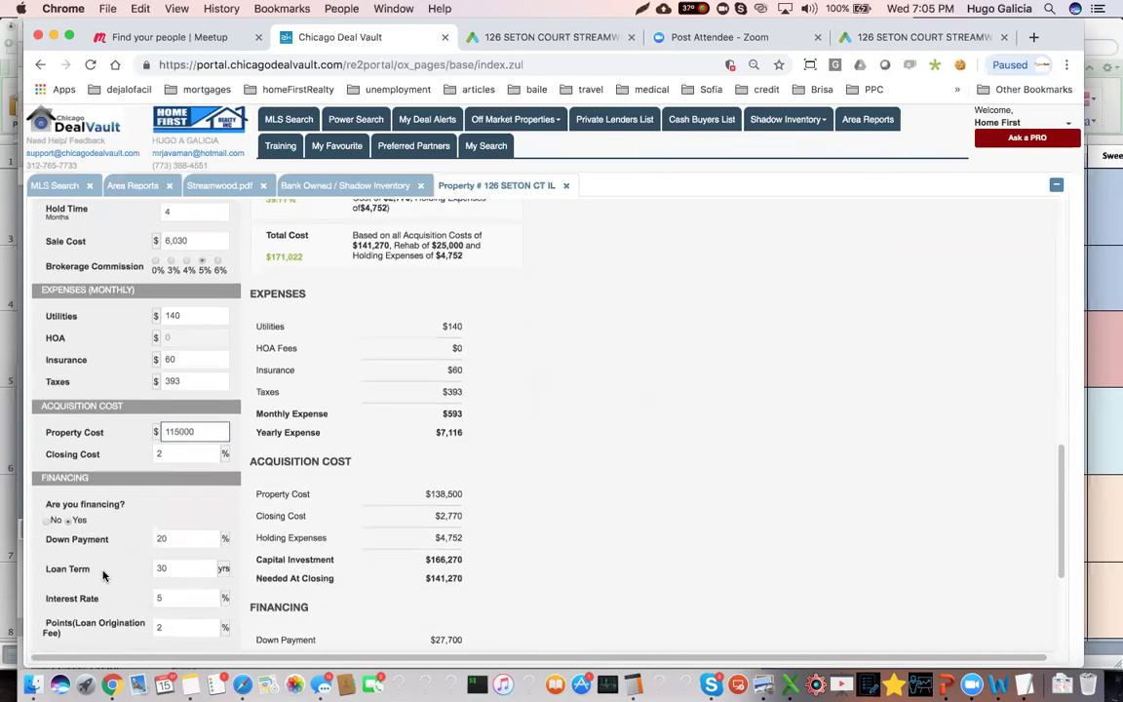
pyautogui.scroll(-1, 117, 561)
pyautogui.click(135, 618)
pyautogui.scroll(3, 343, 407)
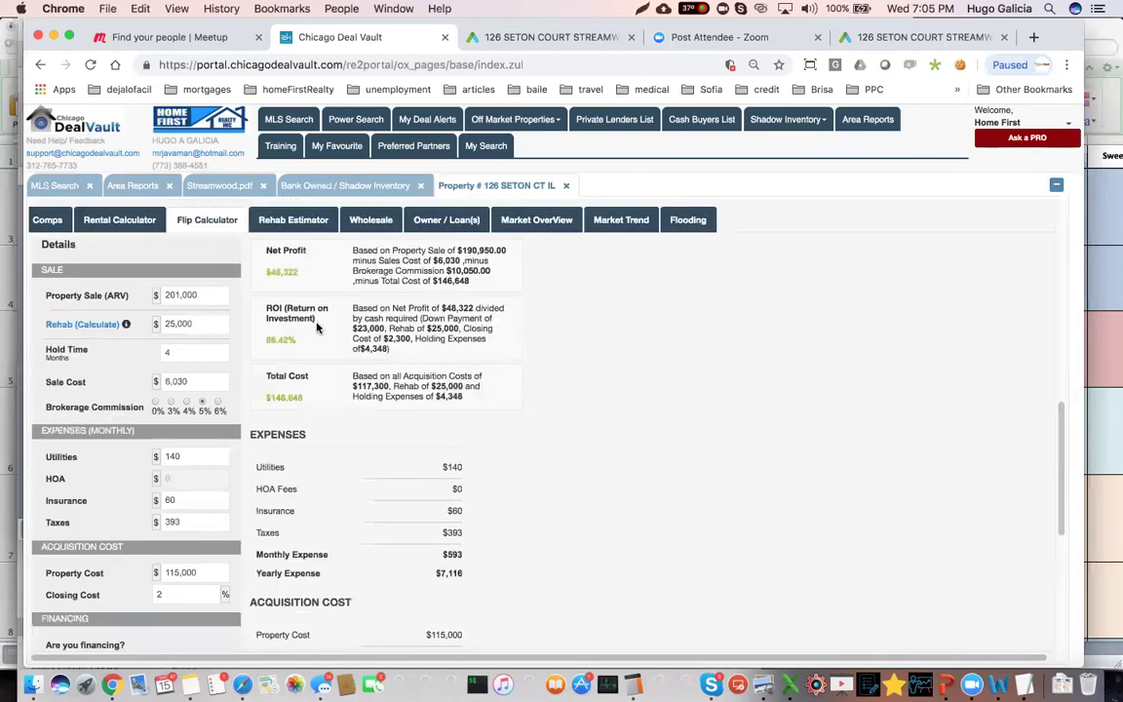
pyautogui.doubleClick(267, 272)
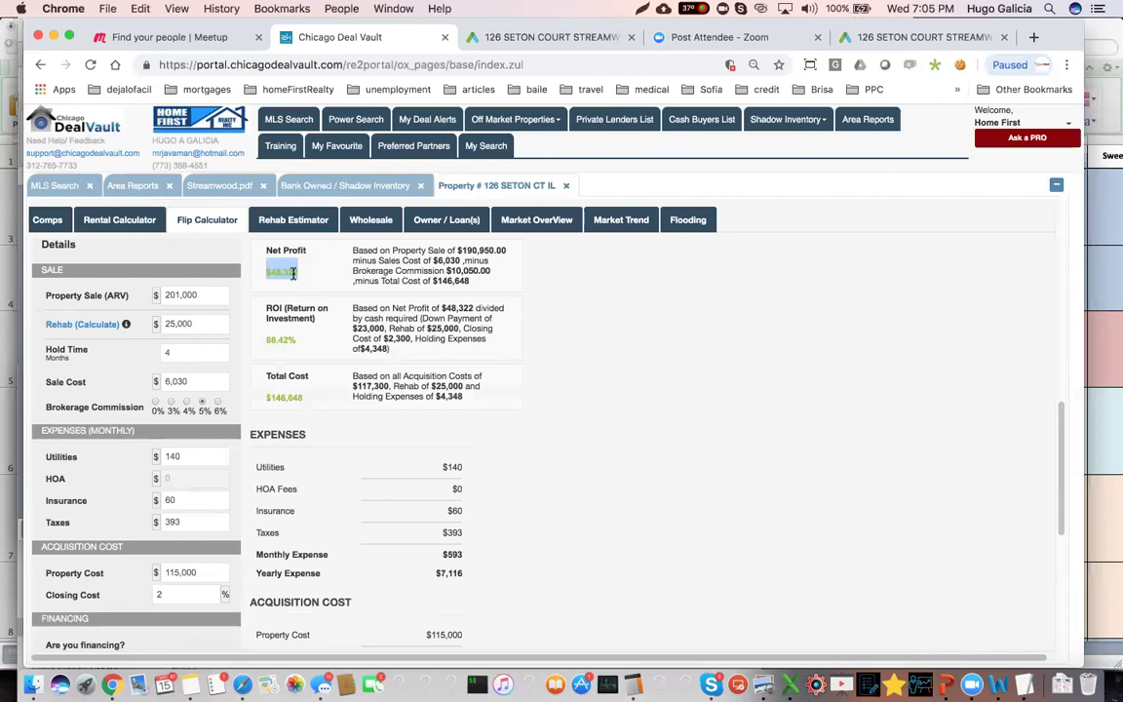
# - In Calculator, divide the Flip Calculator's net profit of 48 thousand by the 4-month hold time to get the monthly profit
pyautogui.click(296, 273)
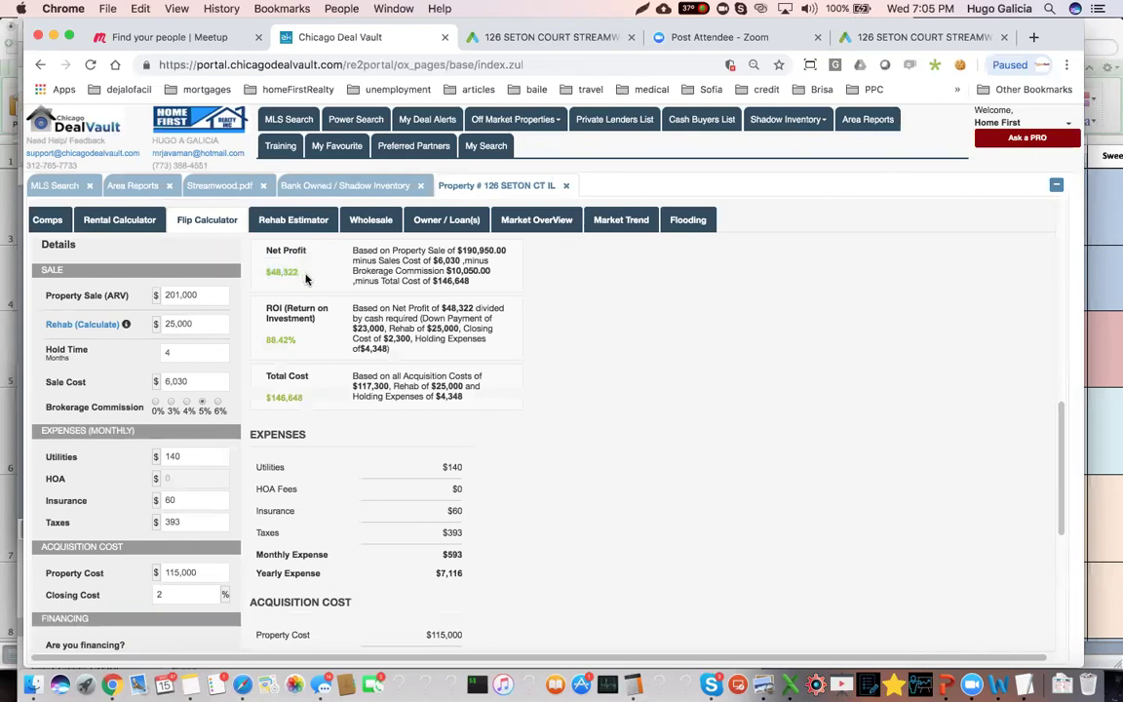
pyautogui.moveTo(305, 280)
pyautogui.mouseDown()
pyautogui.moveTo(263, 275)
pyautogui.moveTo(295, 280)
pyautogui.mouseUp()
pyautogui.click(296, 280)
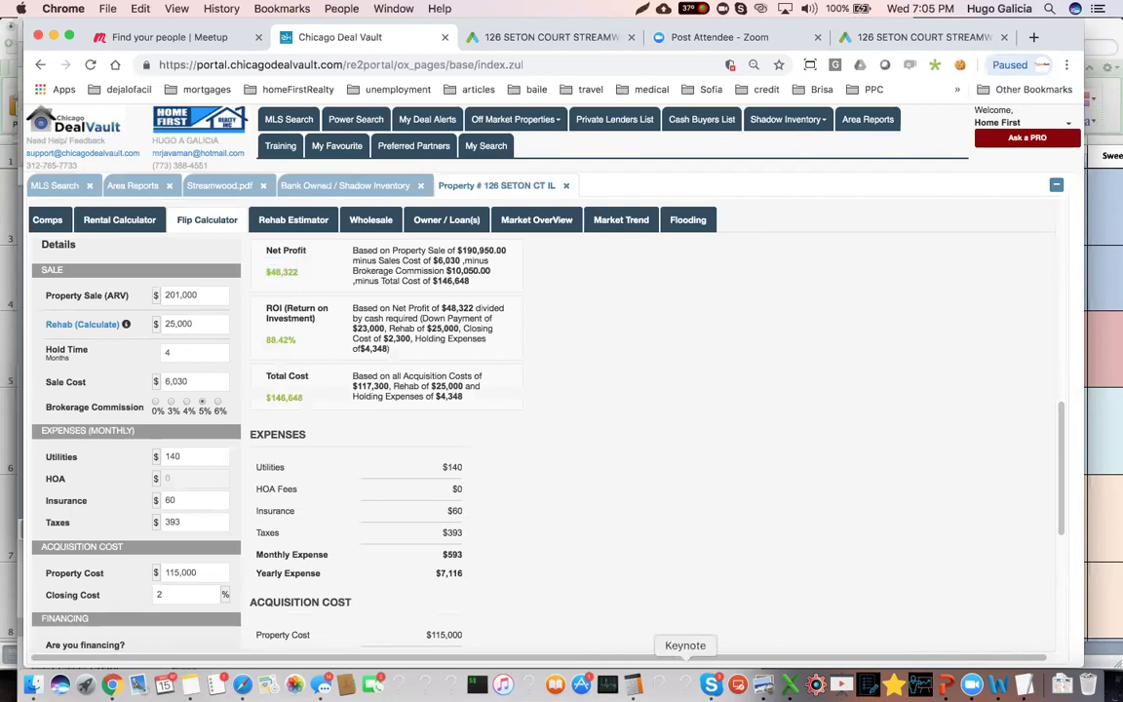
pyautogui.click(632, 685)
pyautogui.click(691, 217)
pyautogui.click(692, 292)
pyautogui.click(736, 255)
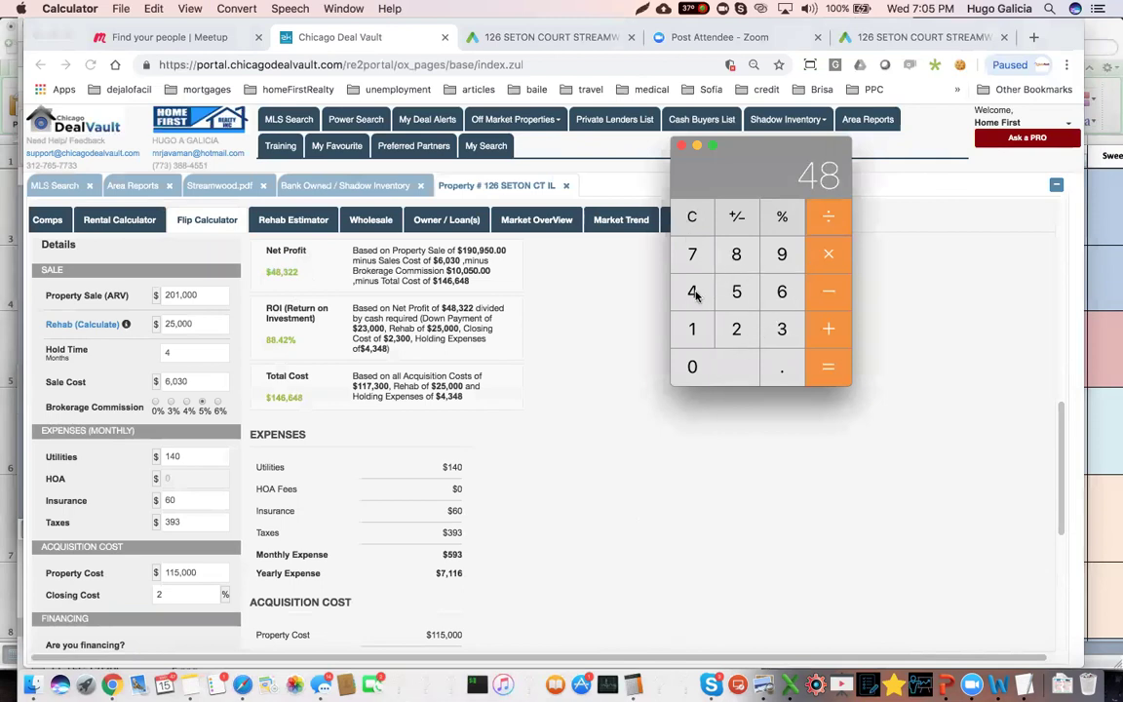
pyautogui.press('4')
pyautogui.click(820, 368)
# - Select the Flip Calculator's property cost and compare it with the total purchase price on the Auction.com listing
pyautogui.scroll(-1, 219, 502)
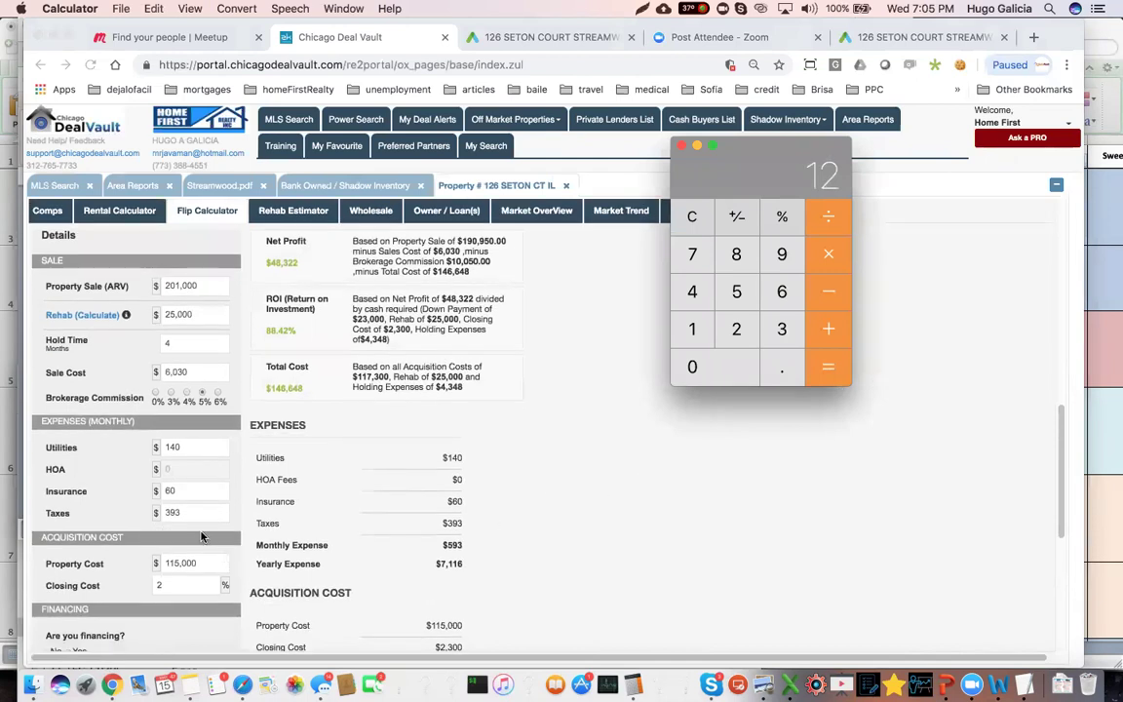
pyautogui.scroll(-3, 202, 536)
pyautogui.click(143, 511)
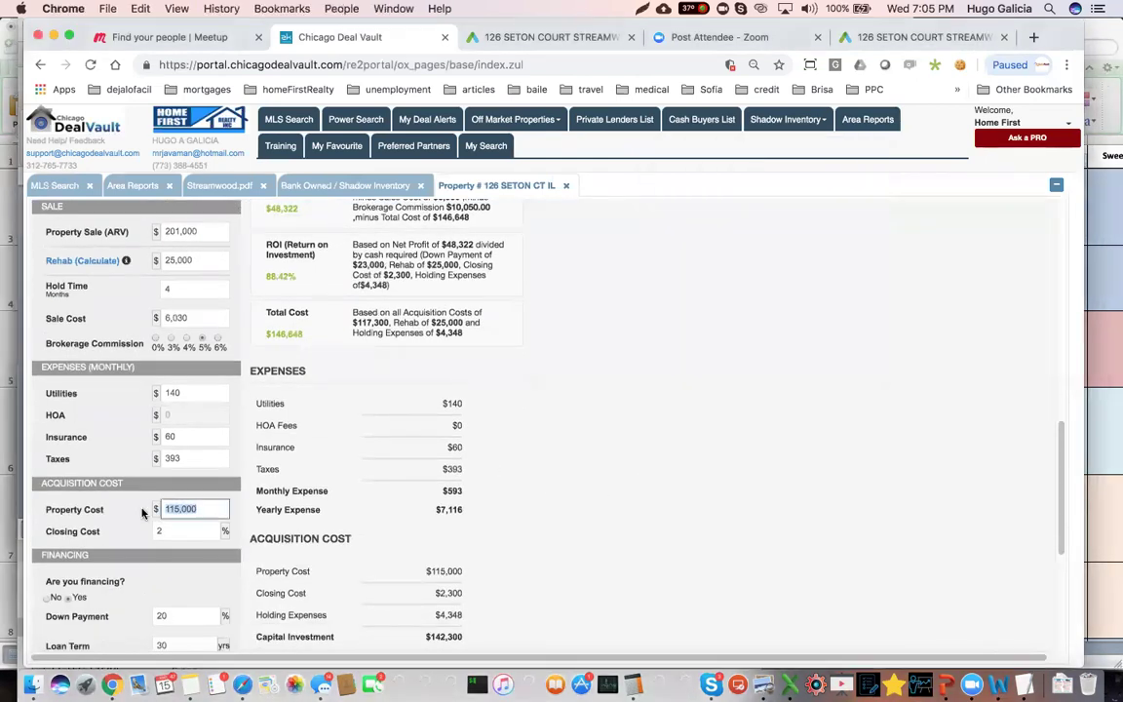
pyautogui.click(568, 42)
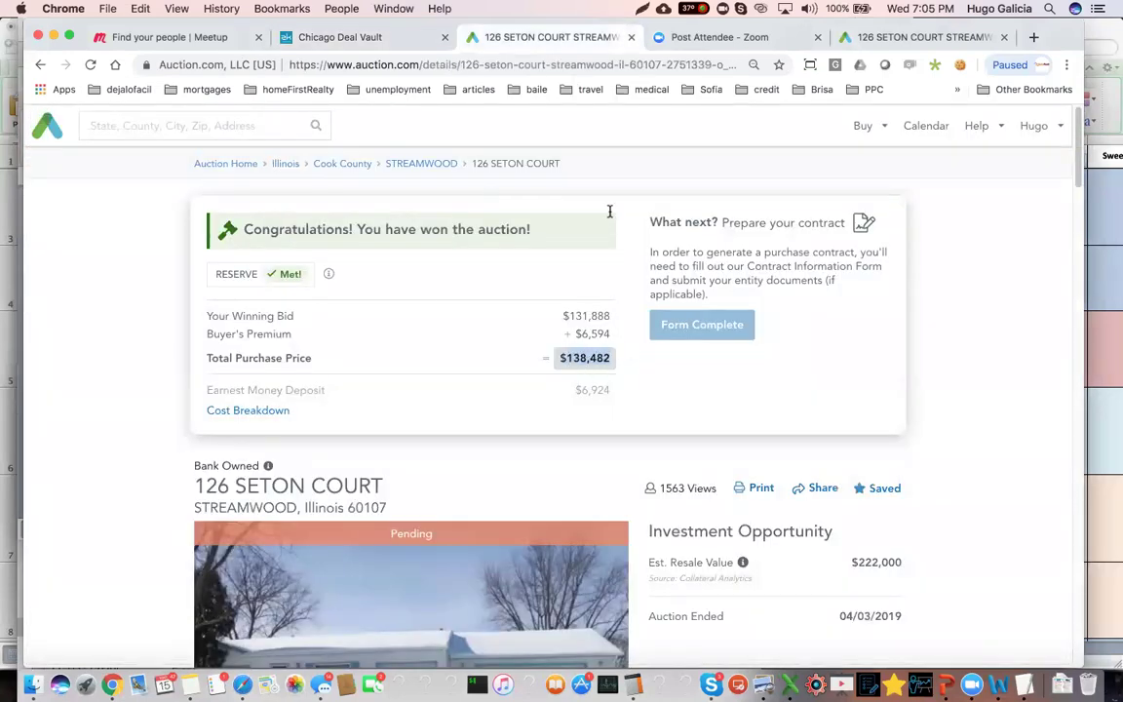
pyautogui.click(312, 37)
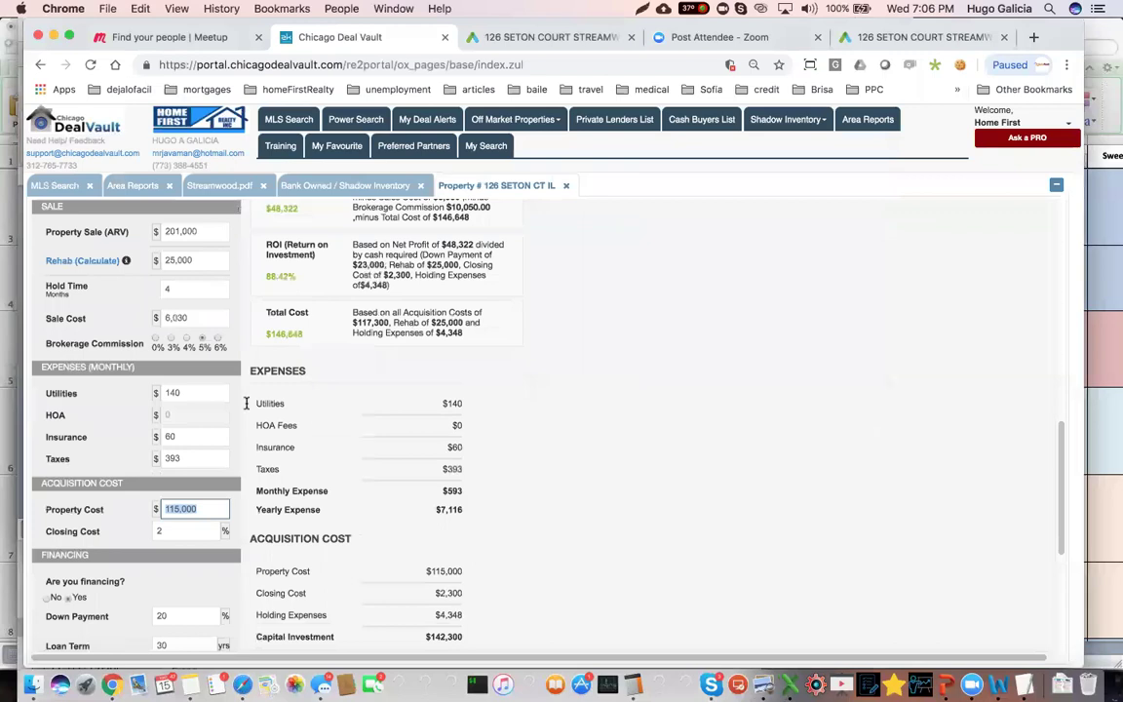
pyautogui.scroll(2, 244, 342)
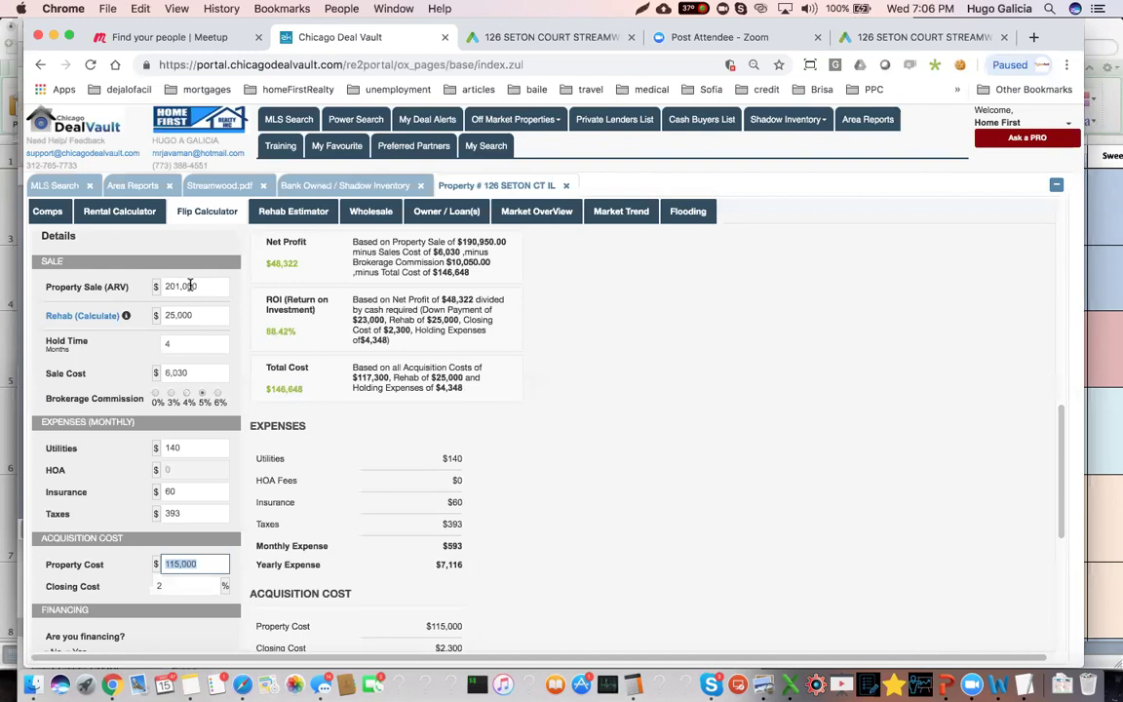
# - Review the Streamwood area report's sweet spots to buy and sell, market conclusion and rental analysis
pyautogui.click(219, 185)
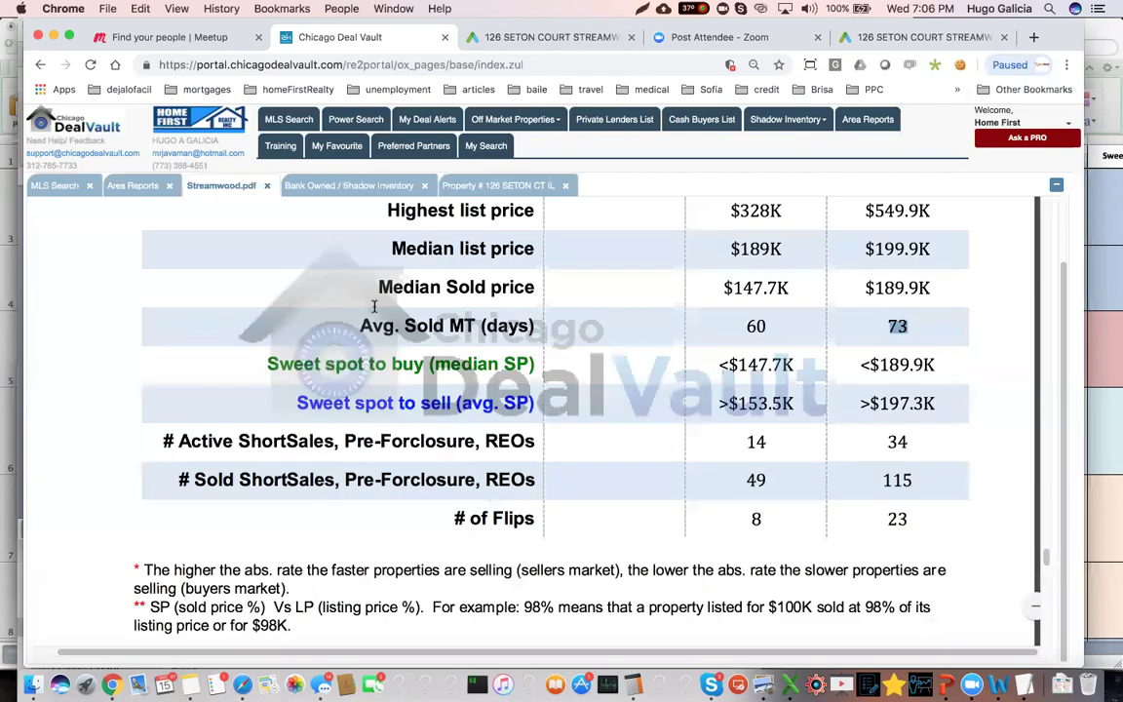
pyautogui.scroll(1, 375, 310)
pyautogui.scroll(-3, 376, 310)
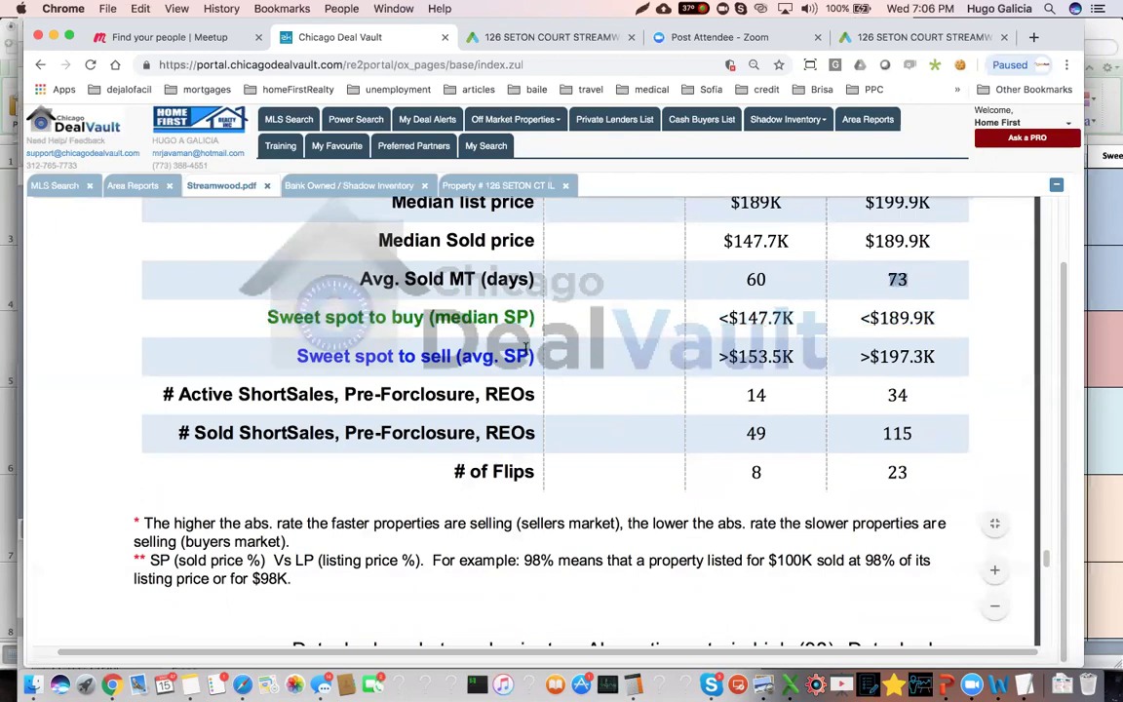
pyautogui.scroll(-20, 525, 349)
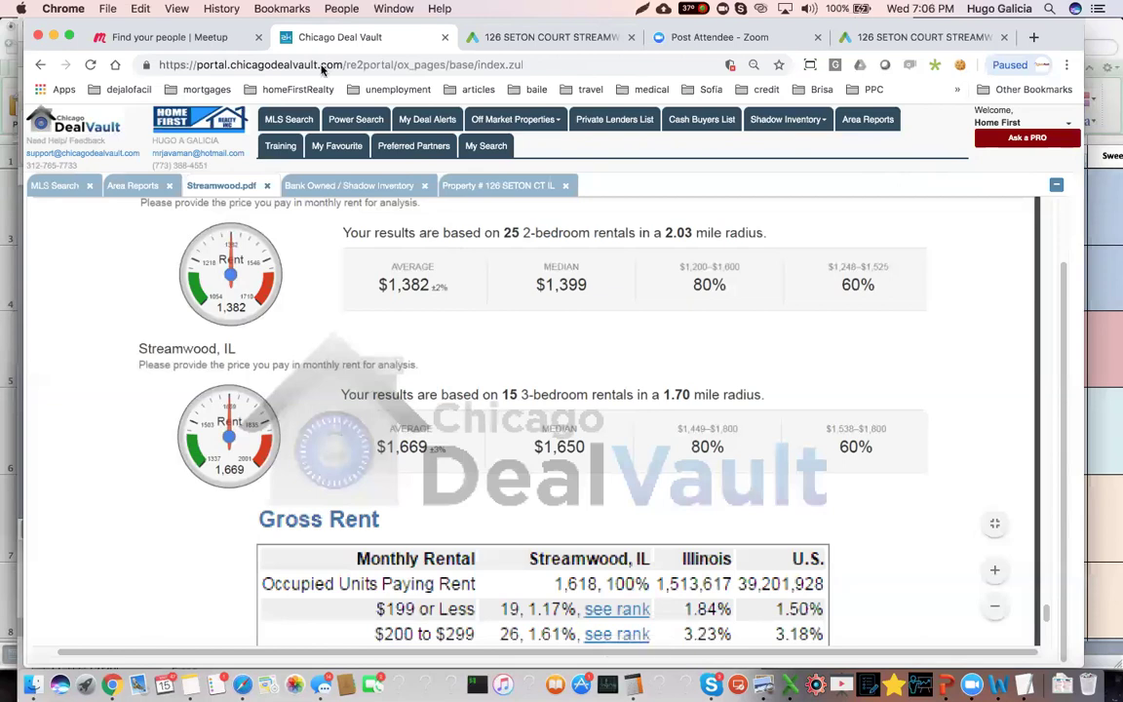
pyautogui.scroll(10, 308, 281)
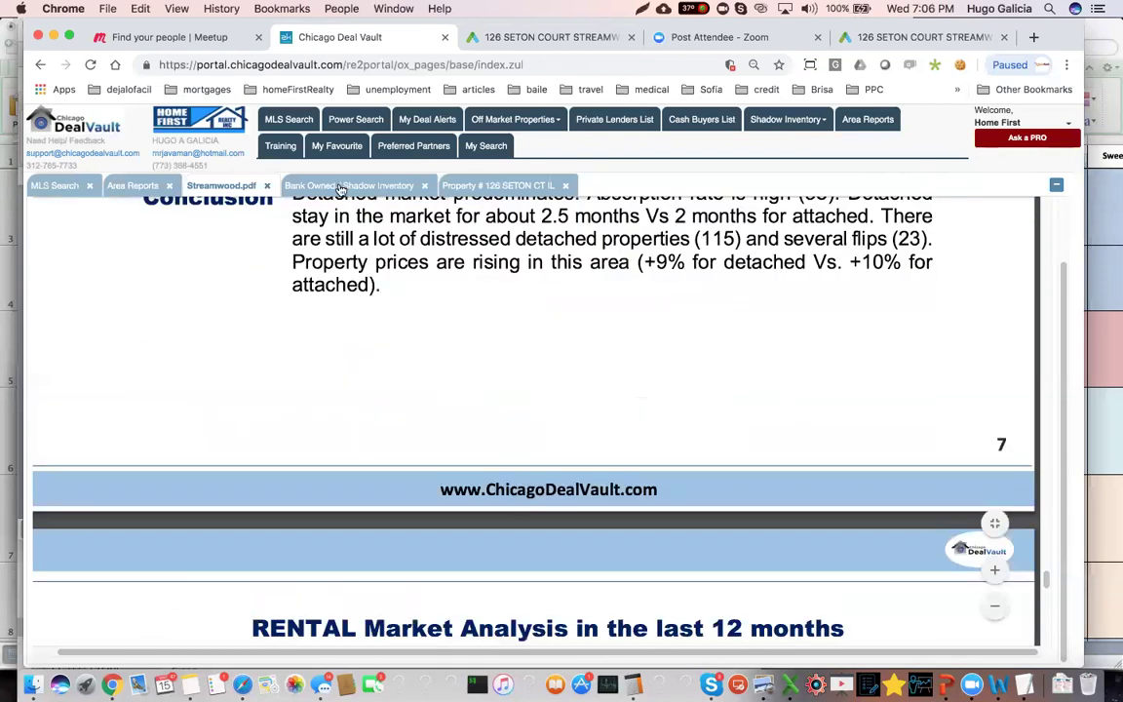
pyautogui.click(458, 185)
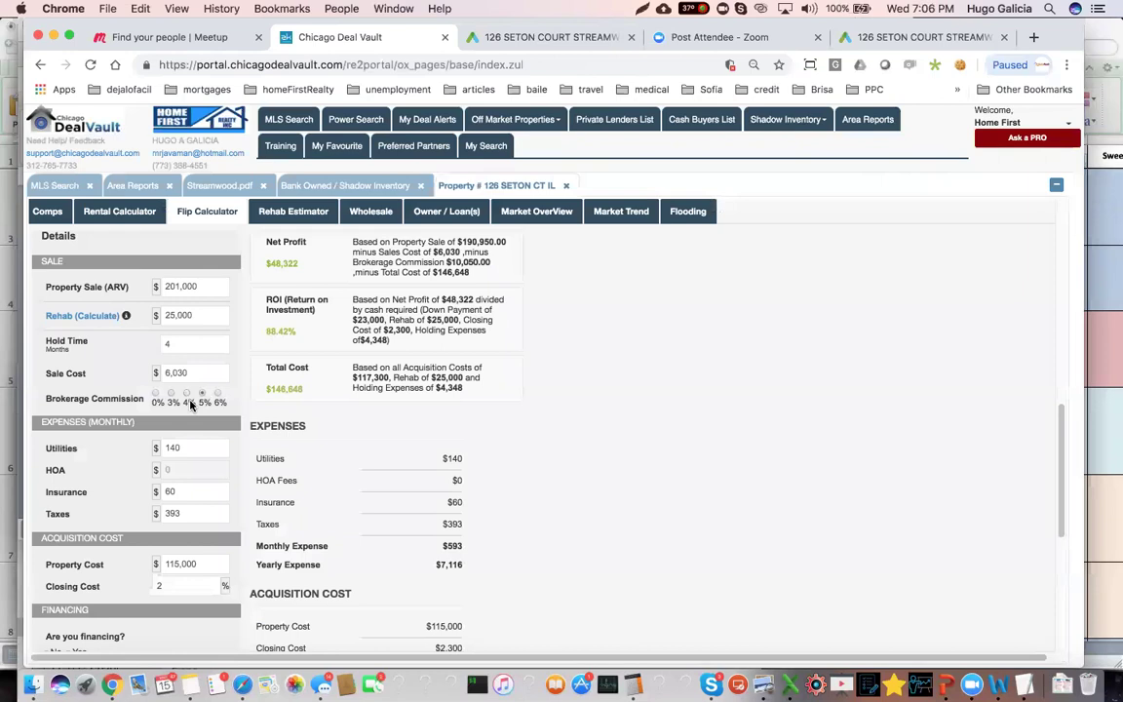
pyautogui.scroll(-8, 192, 405)
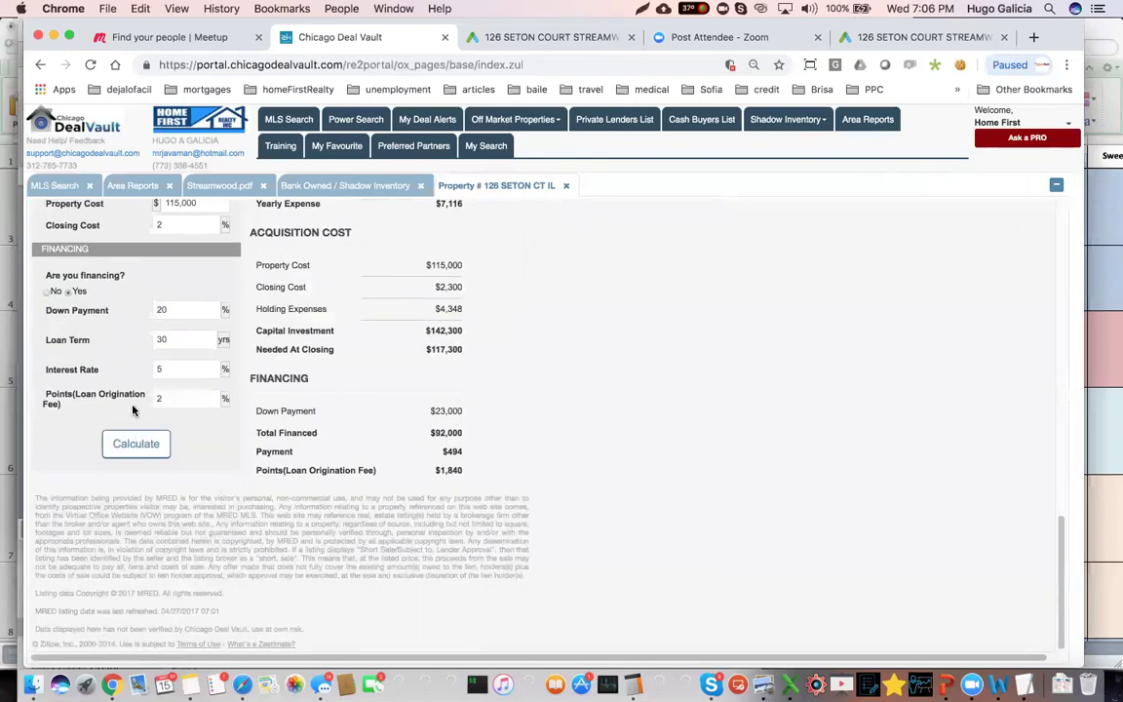
pyautogui.scroll(5, 133, 410)
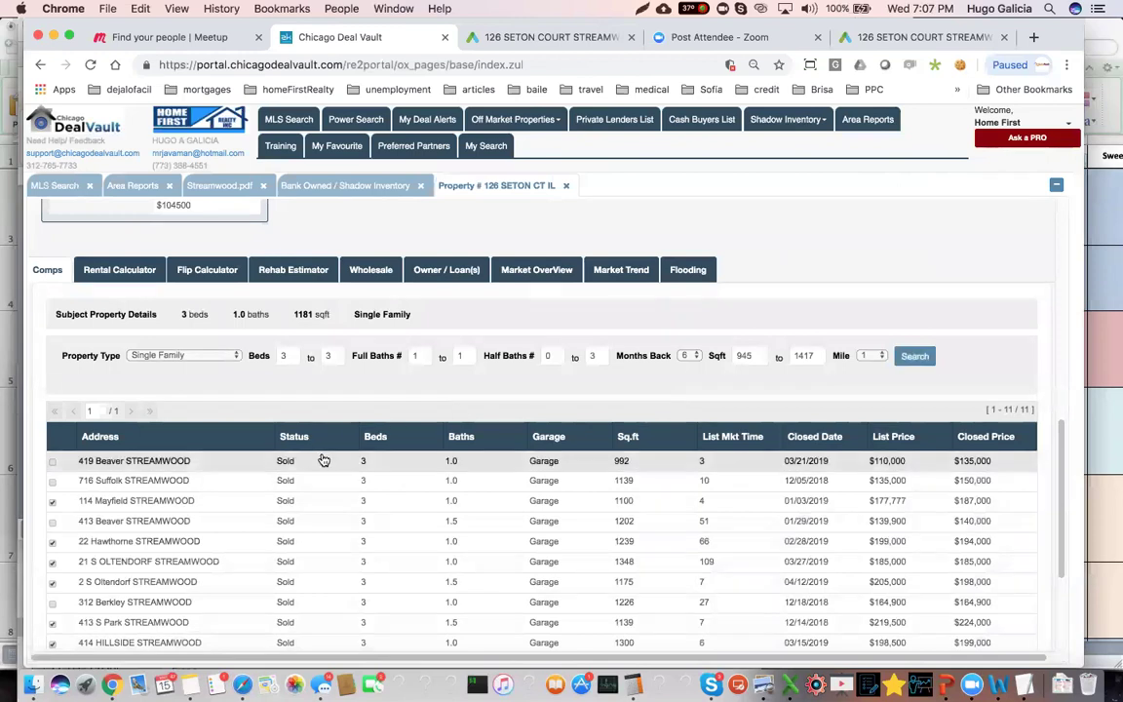
pyautogui.scroll(3, 317, 459)
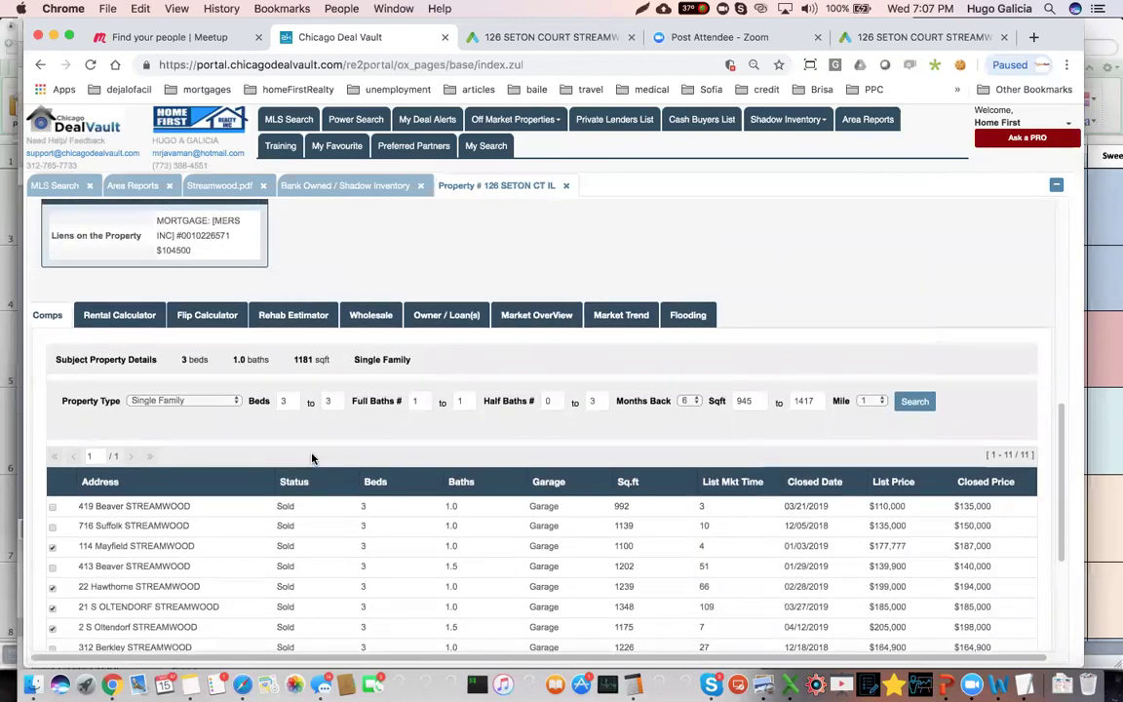
pyautogui.scroll(10, 312, 459)
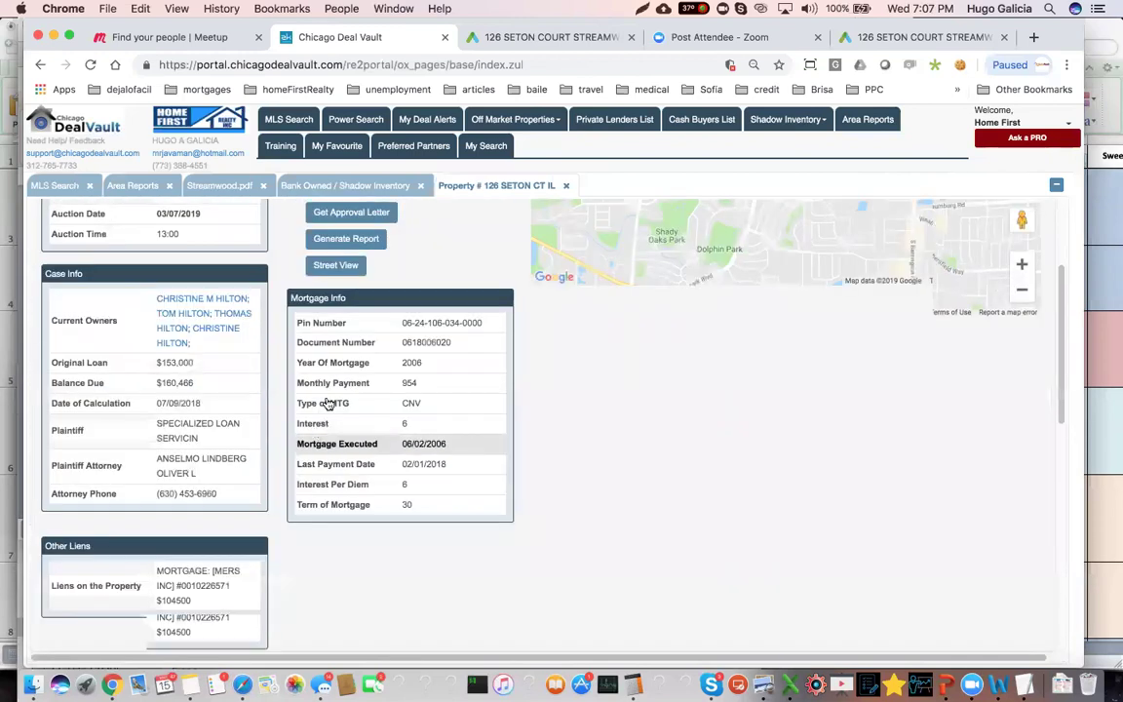
pyautogui.scroll(5, 329, 403)
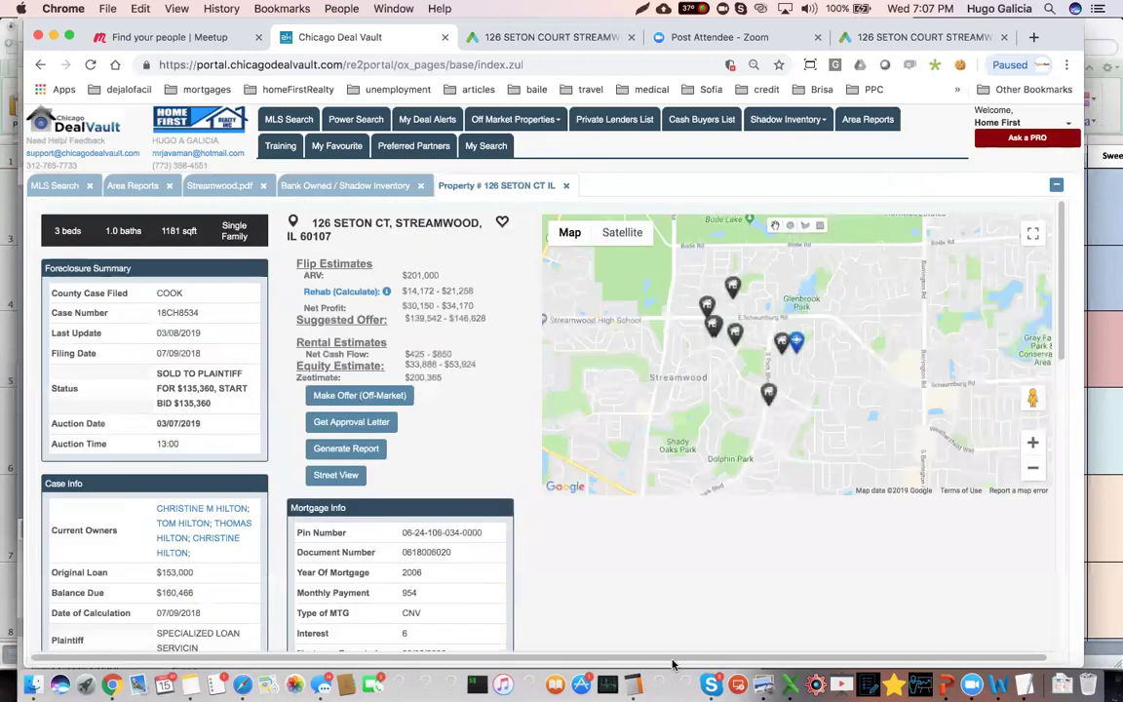
# - Highlight the property's ARV and rework the 70% offer in Calculator as 200 times 0.7 minus 25
pyautogui.click(636, 686)
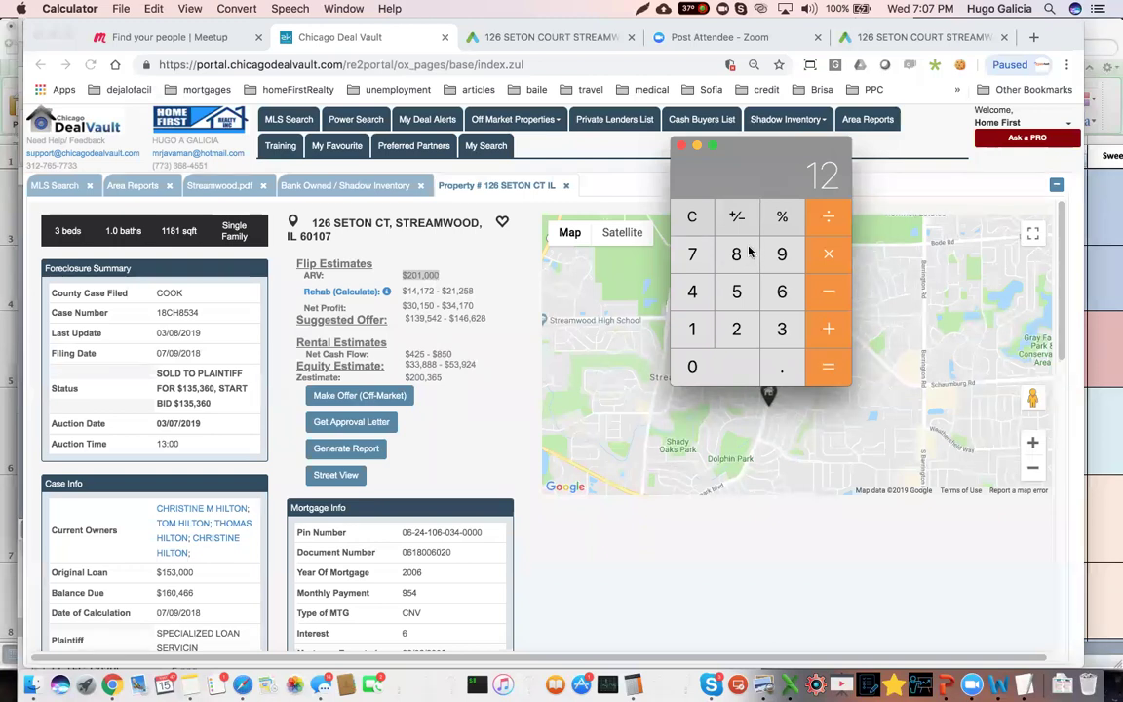
pyautogui.click(694, 216)
pyautogui.click(737, 329)
pyautogui.doubleClick(729, 367)
pyautogui.click(795, 351)
pyautogui.press('7')
pyautogui.click(827, 369)
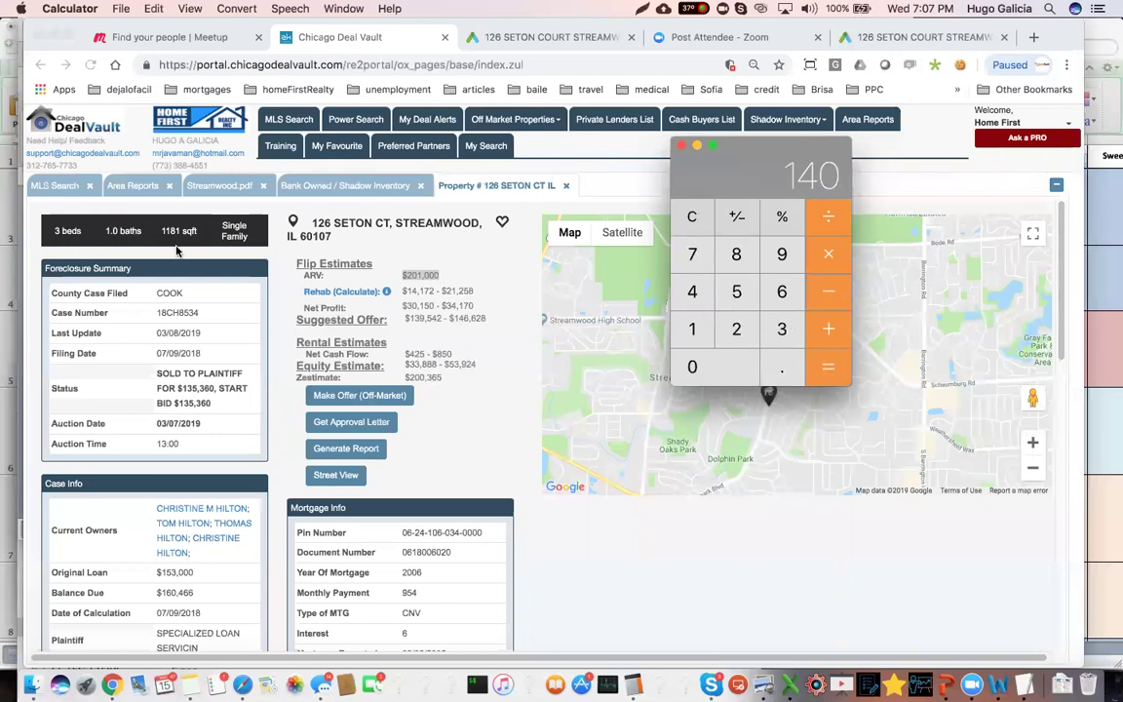
pyautogui.press('2')
pyautogui.press('5')
pyautogui.press('Return')
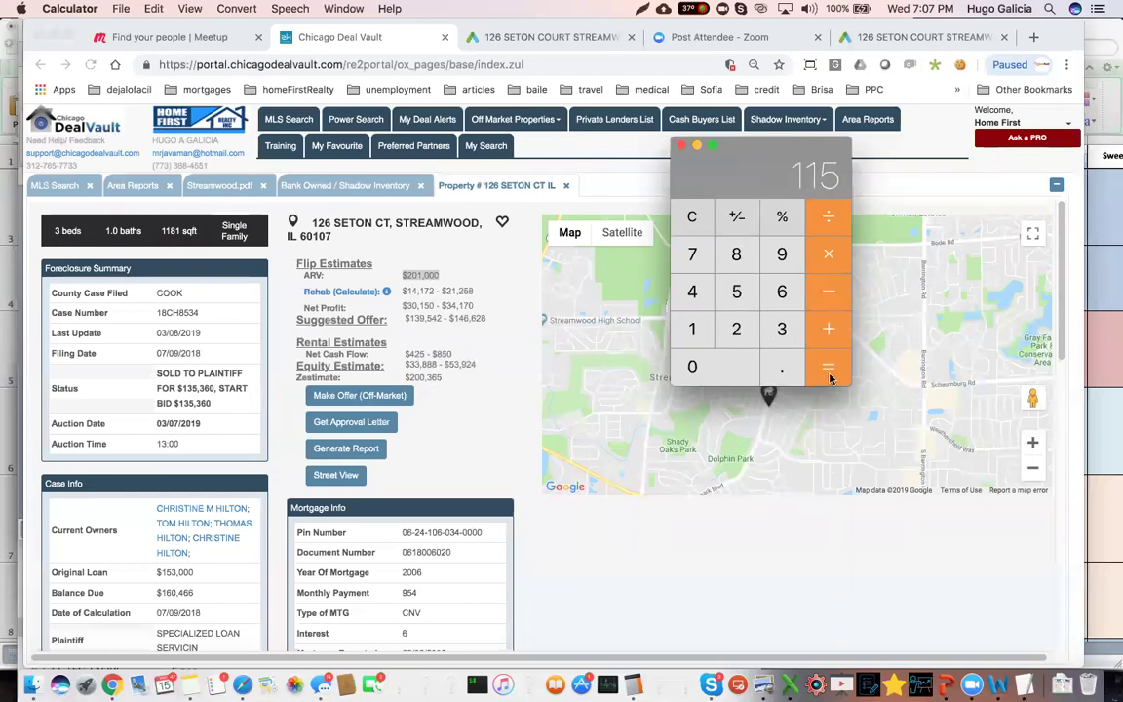
# - Calculate the alternative 80% offer in thousands by multiplying 200 by 0.8 and subtracting 25
pyautogui.click(692, 219)
pyautogui.write('200*0.8')
pyautogui.press('Return')
pyautogui.click(829, 290)
pyautogui.click(736, 328)
pyautogui.click(736, 292)
pyautogui.click(834, 371)
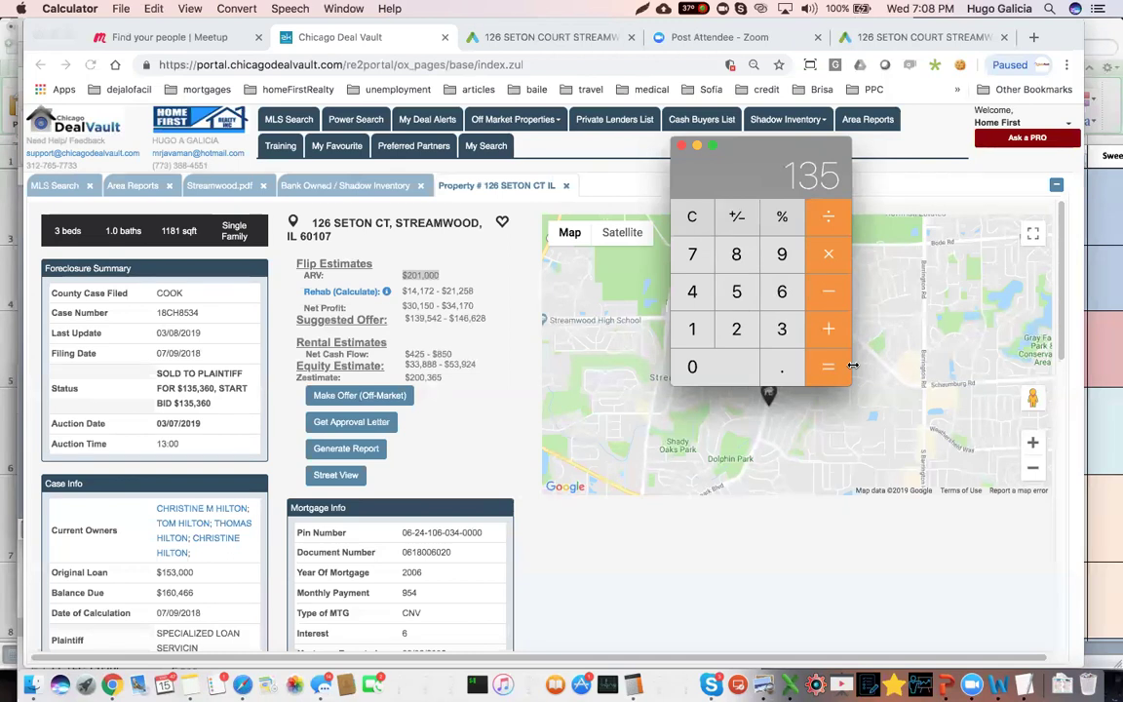
# - Check the winning bid and total purchase price on the Auction.com listing, and go back to the property page
pyautogui.click(554, 43)
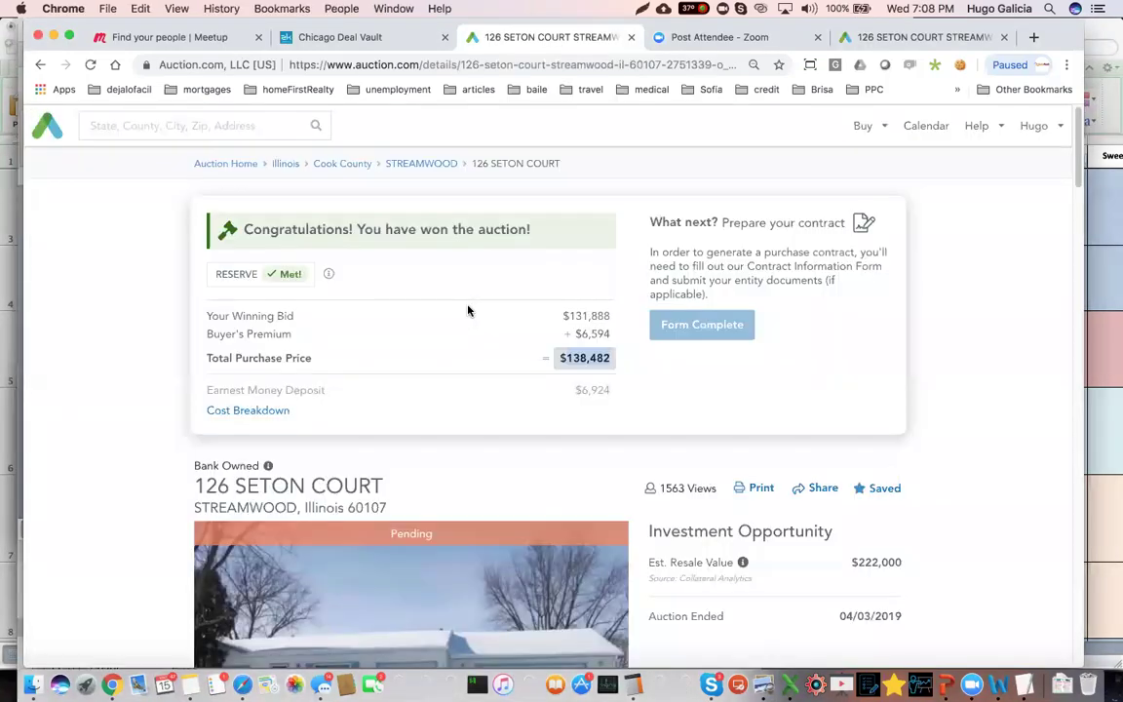
pyautogui.scroll(-1, 466, 308)
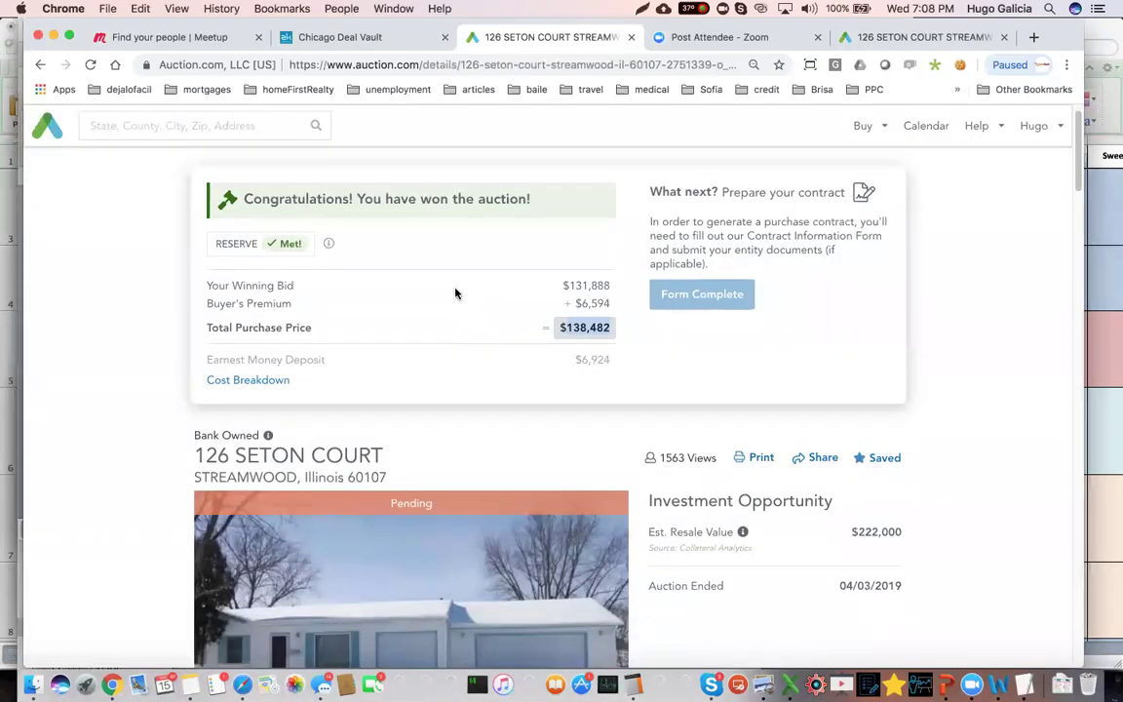
pyautogui.click(346, 38)
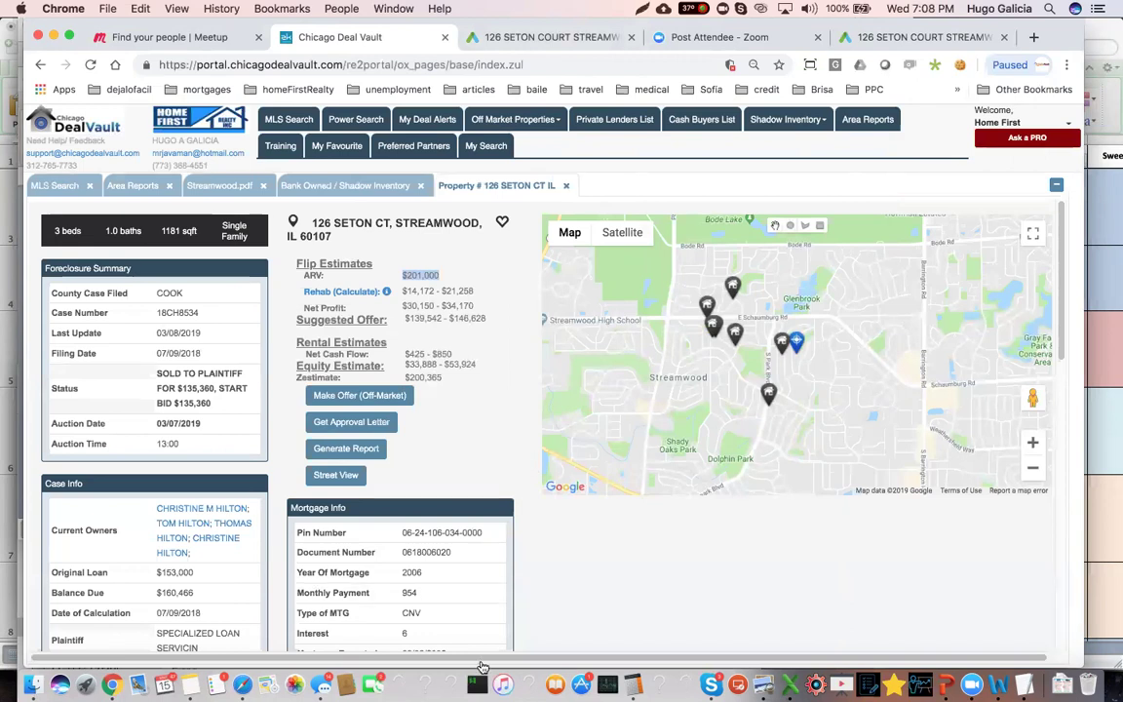
pyautogui.press('super+Tab')
pyautogui.press('super+Tab')
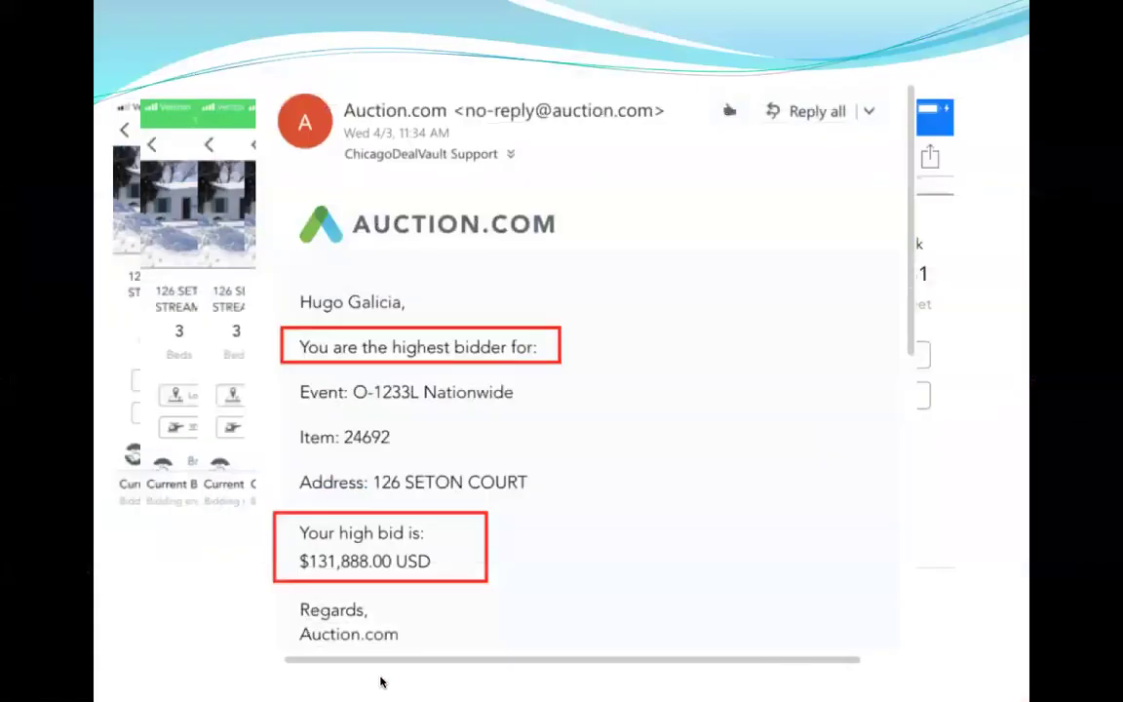
pyautogui.press('Right')
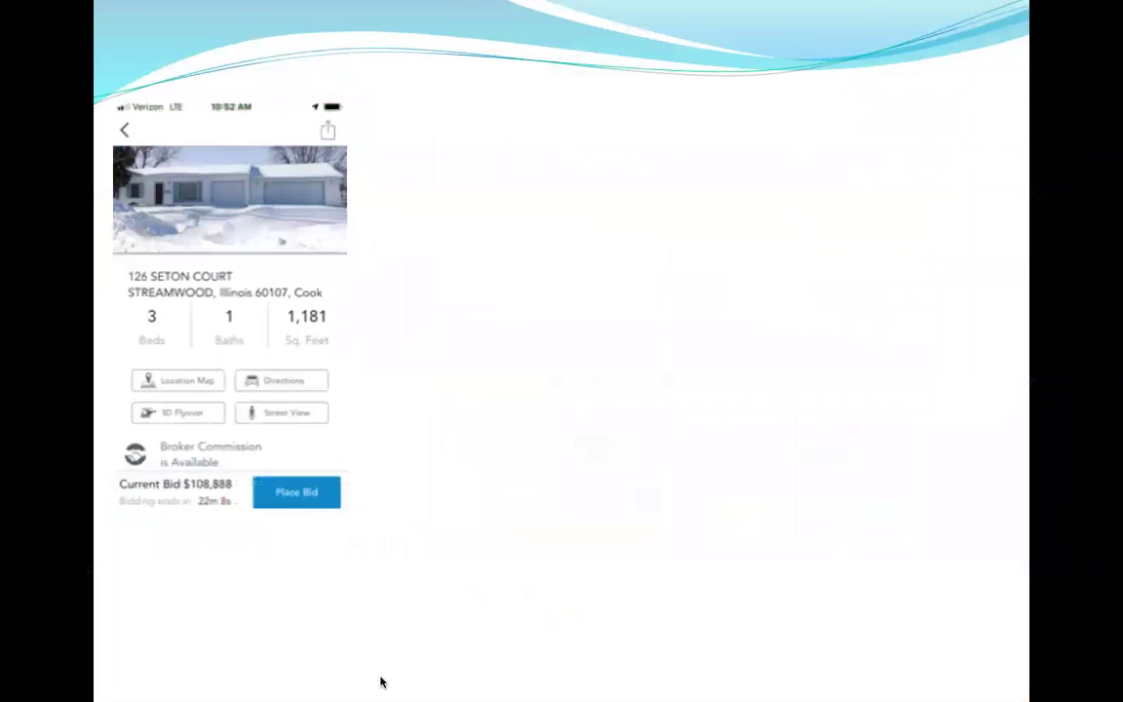
pyautogui.press('Right')
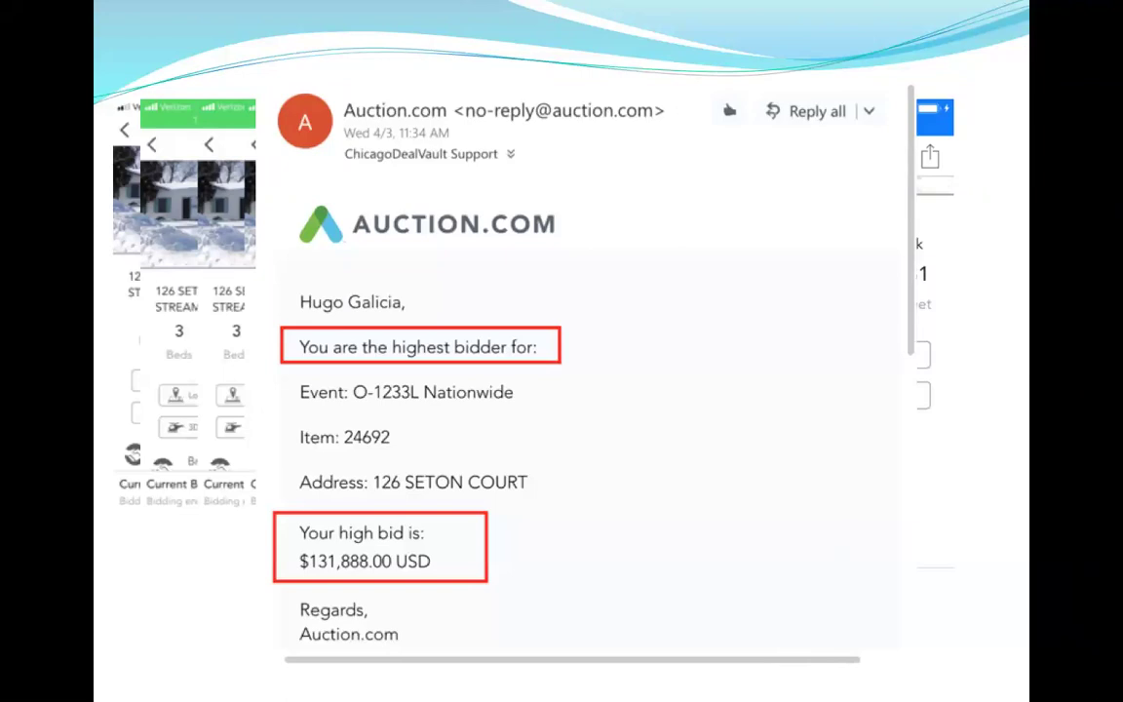
pyautogui.click(505, 296)
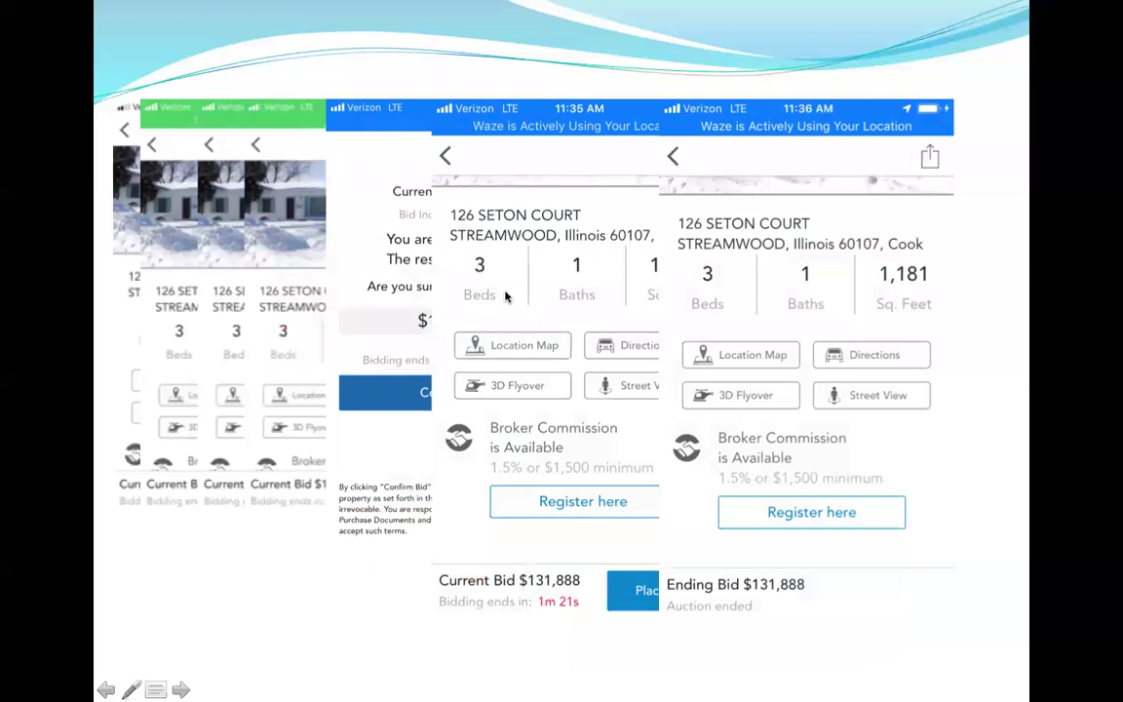
pyautogui.click(505, 297)
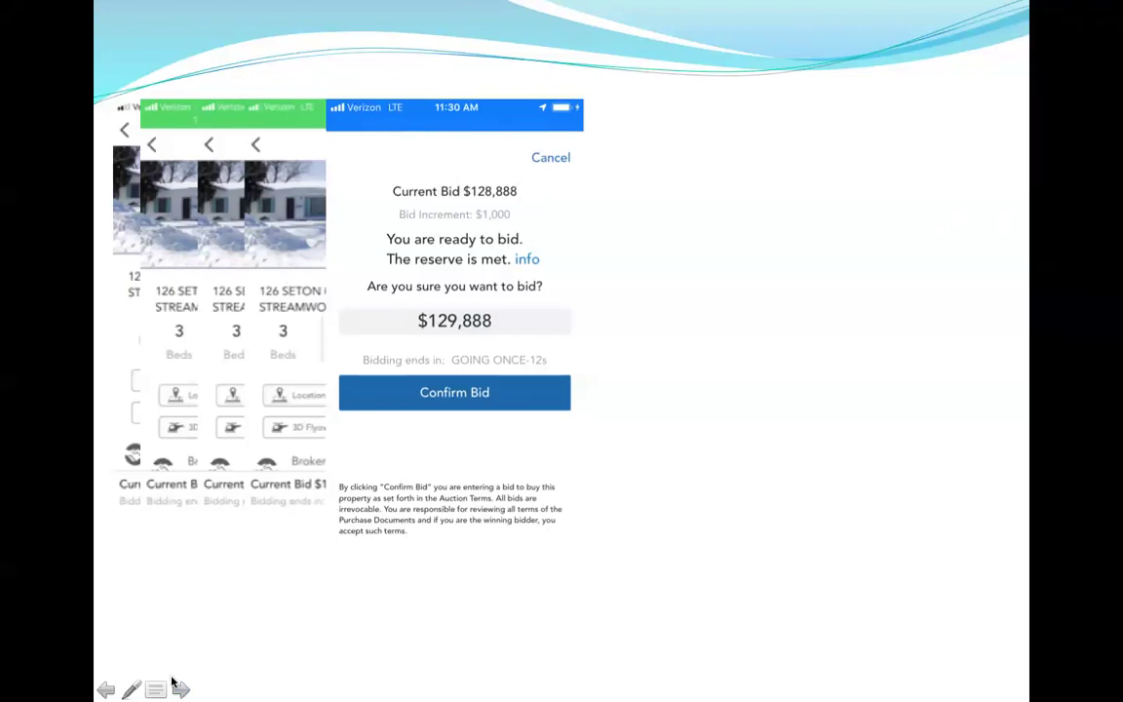
# - Switch back to Chrome, open Meetup's "0 to 30 Real Estate Deals in 12 Months or Less!" group, and review its upcoming events
pyautogui.press('super+Tab')
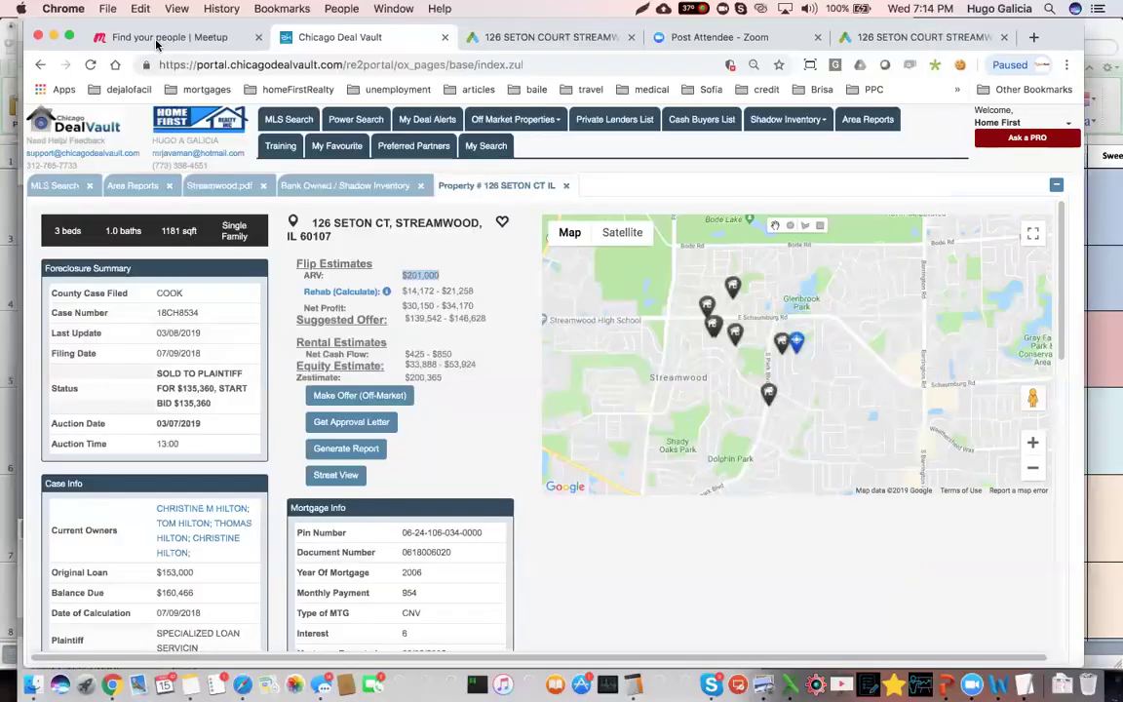
pyautogui.click(142, 39)
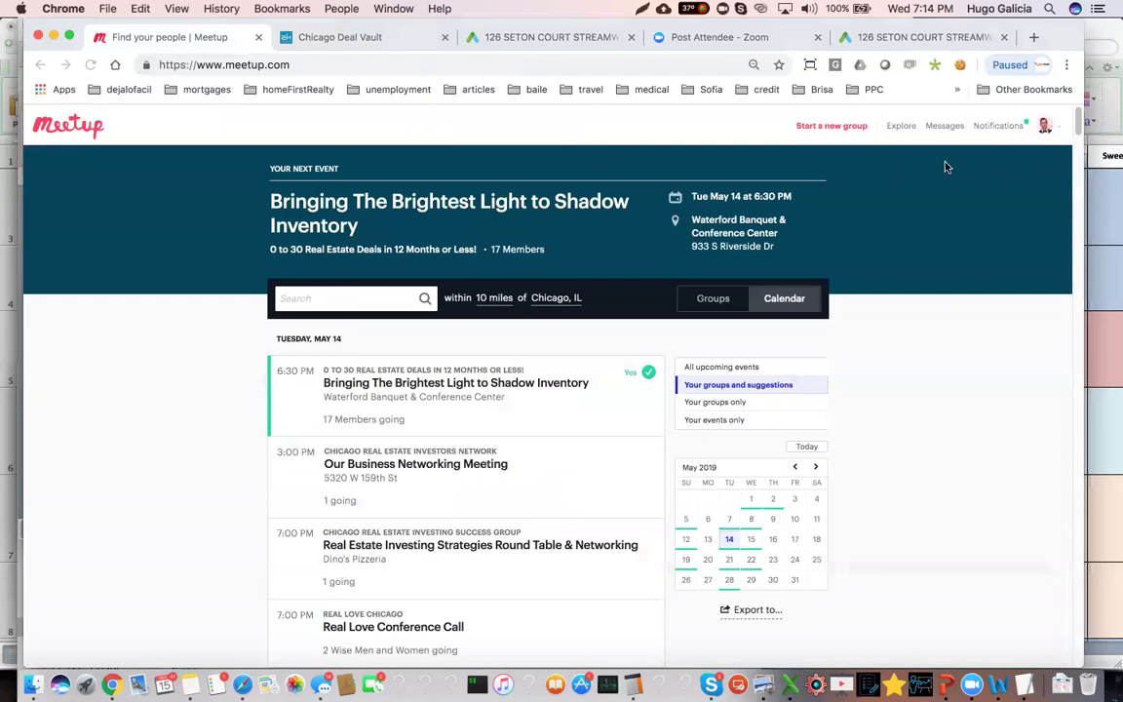
pyautogui.click(1045, 124)
pyautogui.click(821, 174)
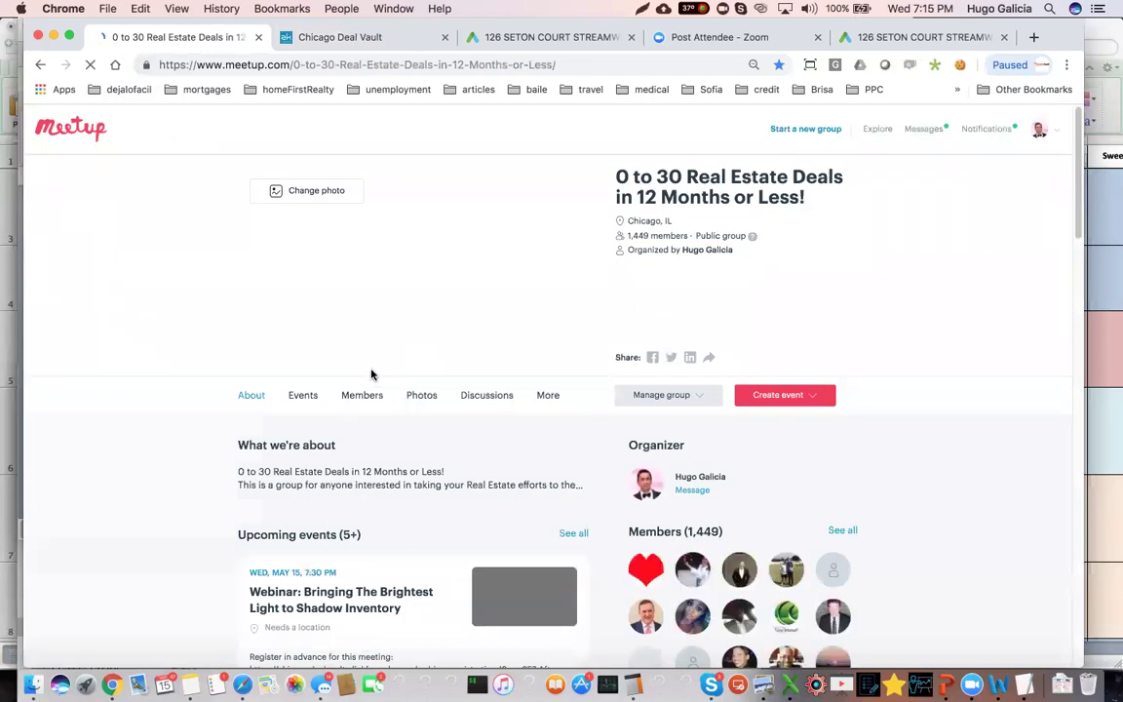
pyautogui.scroll(-3, 371, 374)
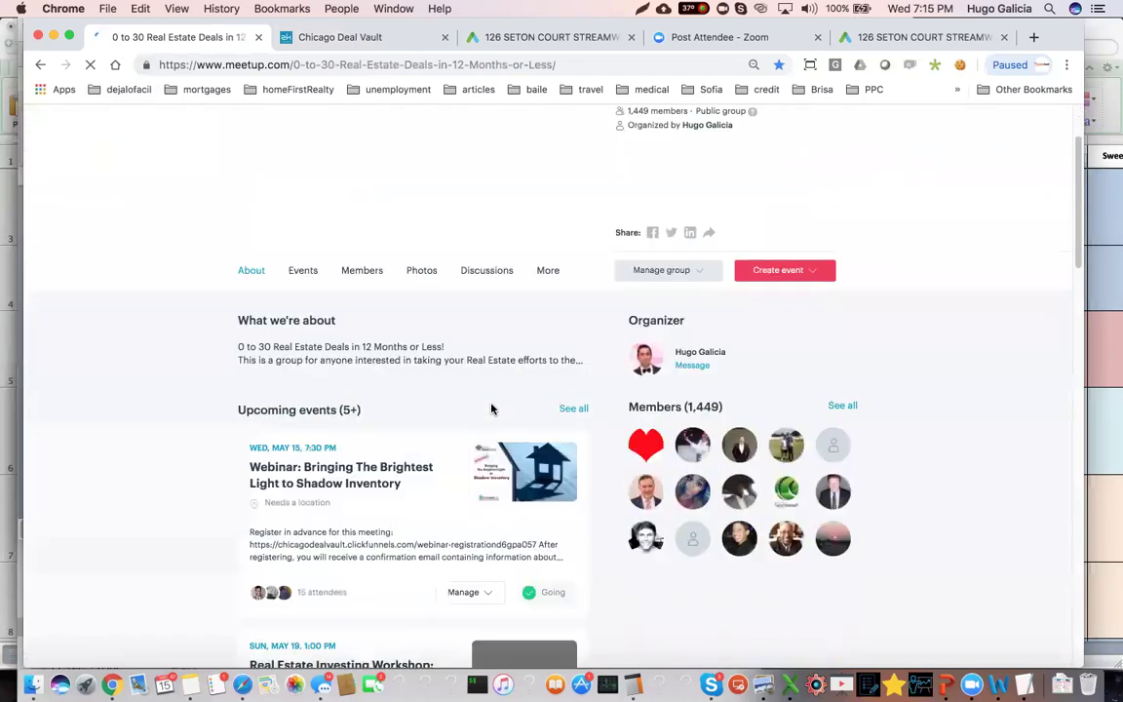
pyautogui.scroll(-6, 488, 408)
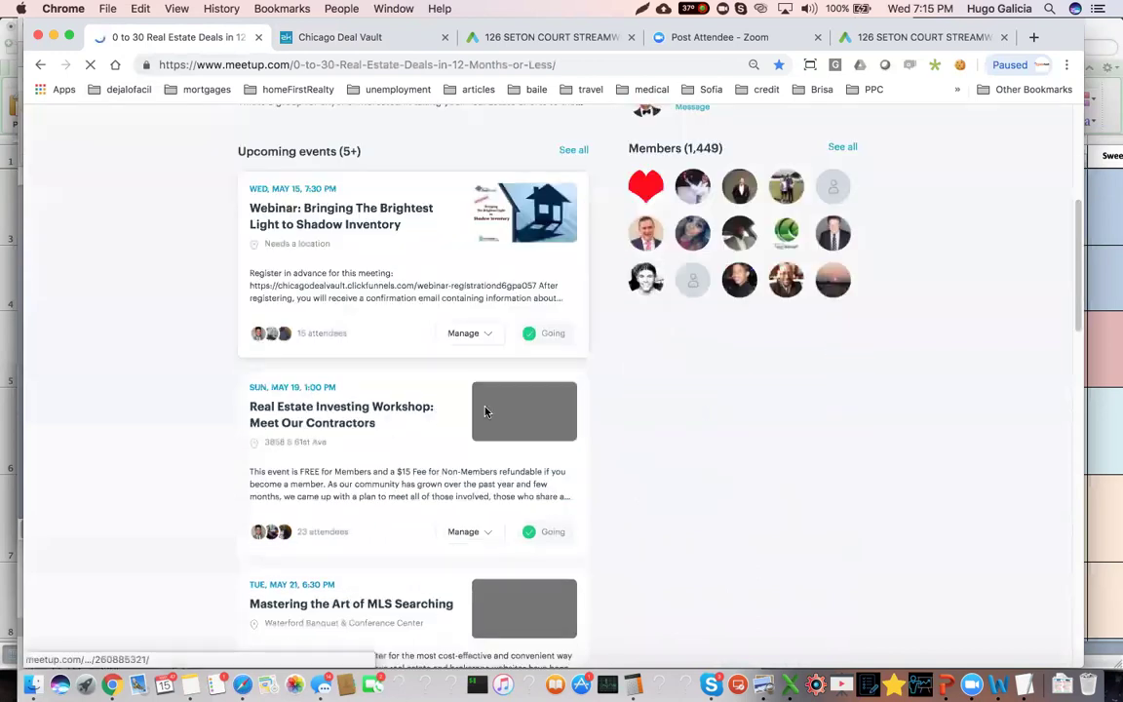
# - Open the May 19 event "Real Estate Investing Workshop: Meet Our Contractors" and review its schedule, location and details
pyautogui.click(426, 408)
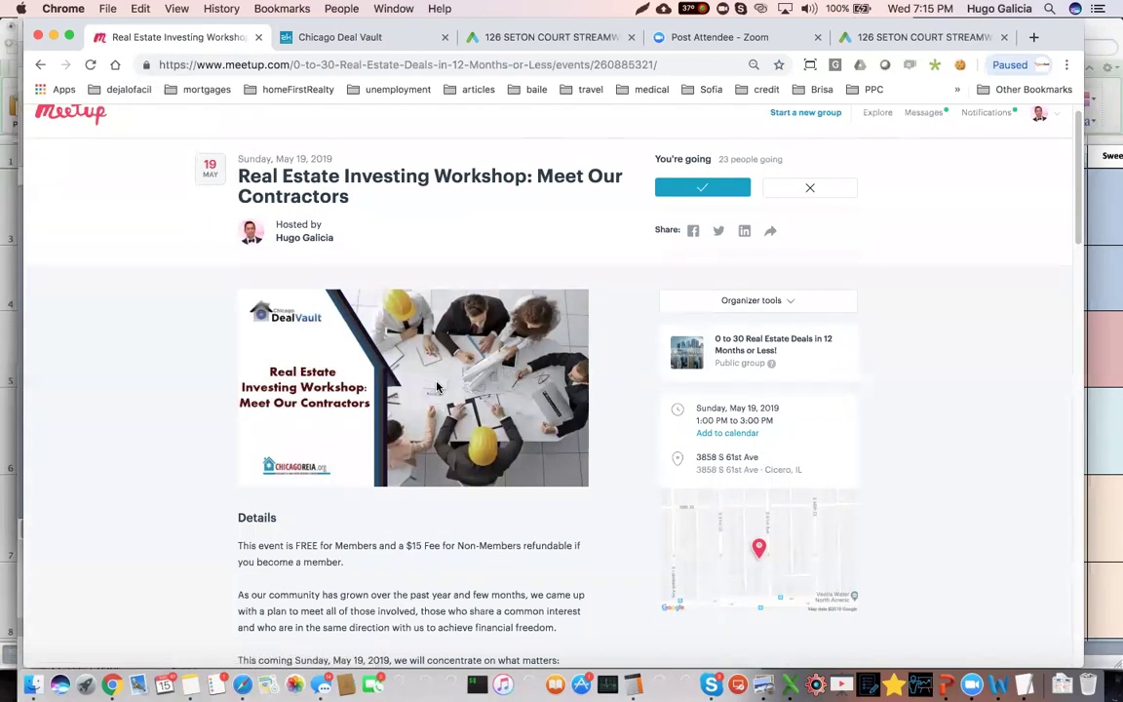
pyautogui.scroll(-1, 429, 292)
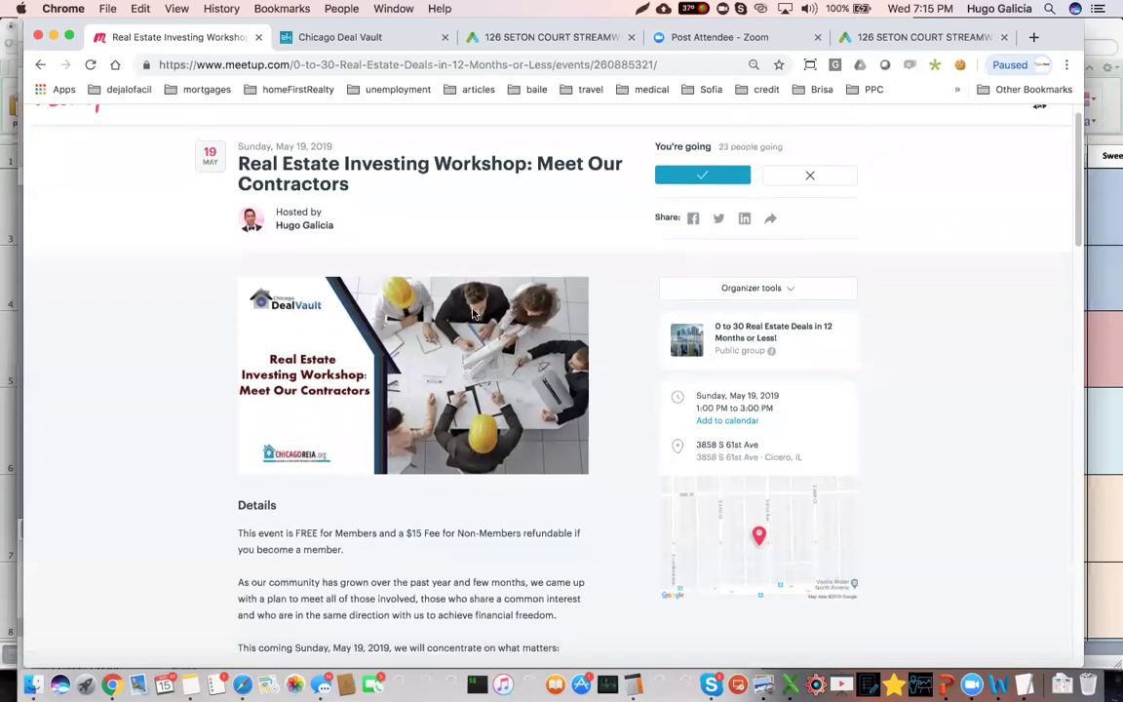
pyautogui.scroll(-1, 759, 322)
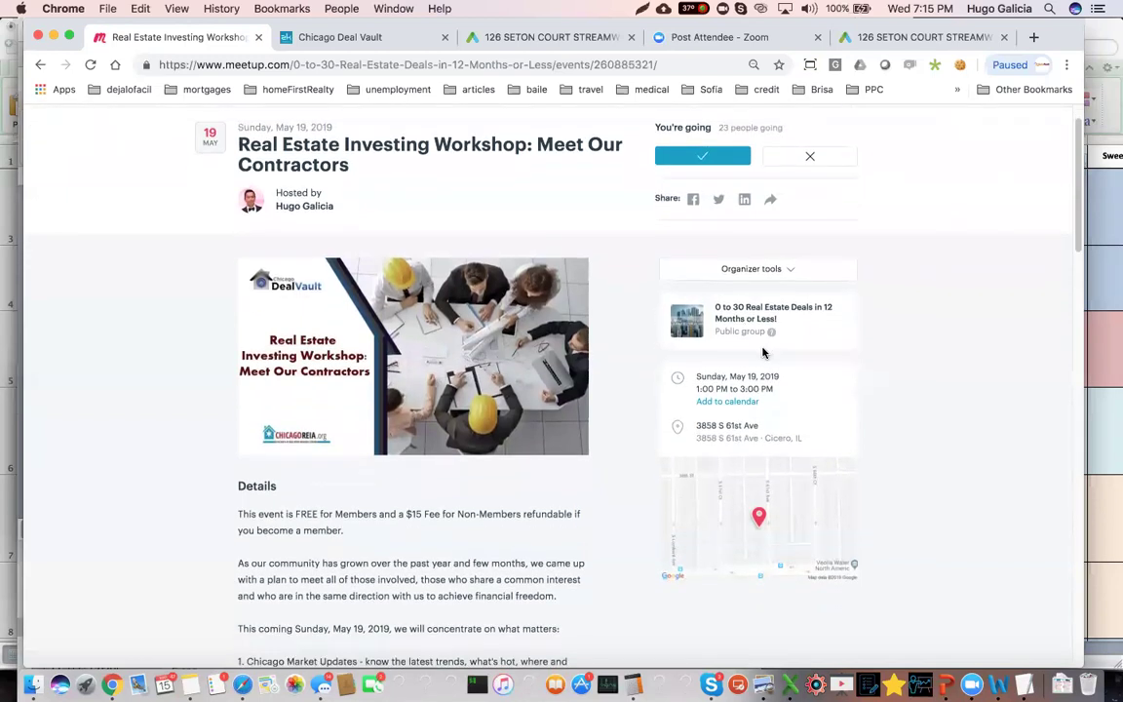
pyautogui.scroll(-3, 761, 388)
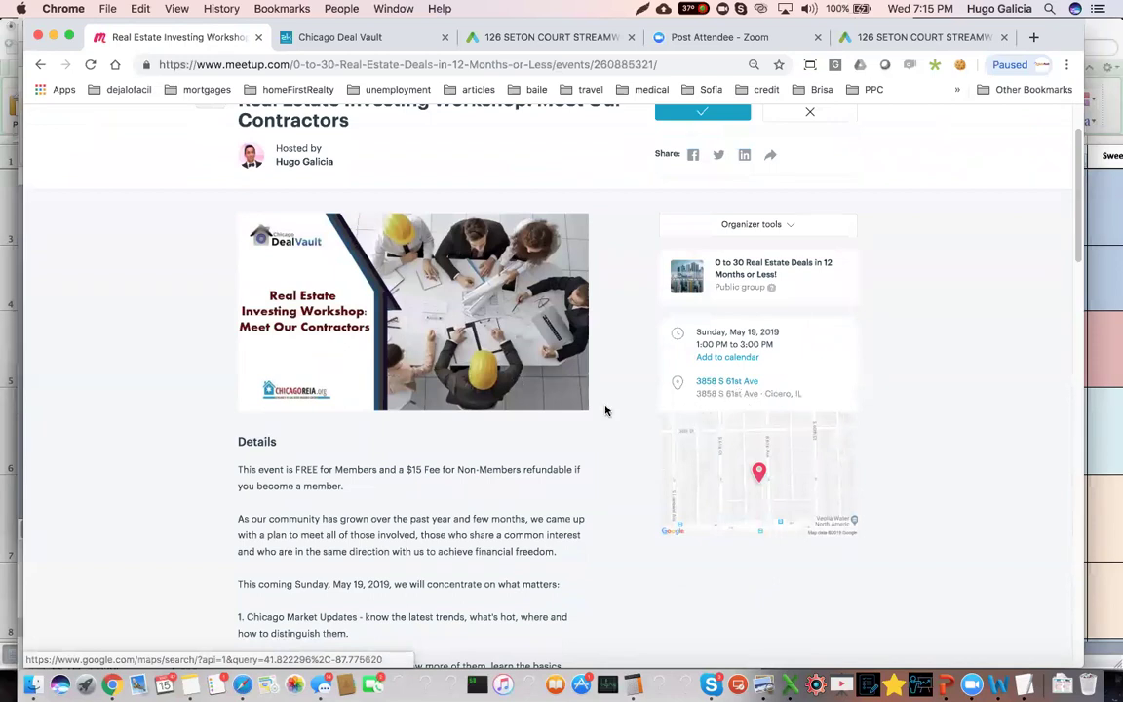
pyautogui.scroll(-2, 610, 412)
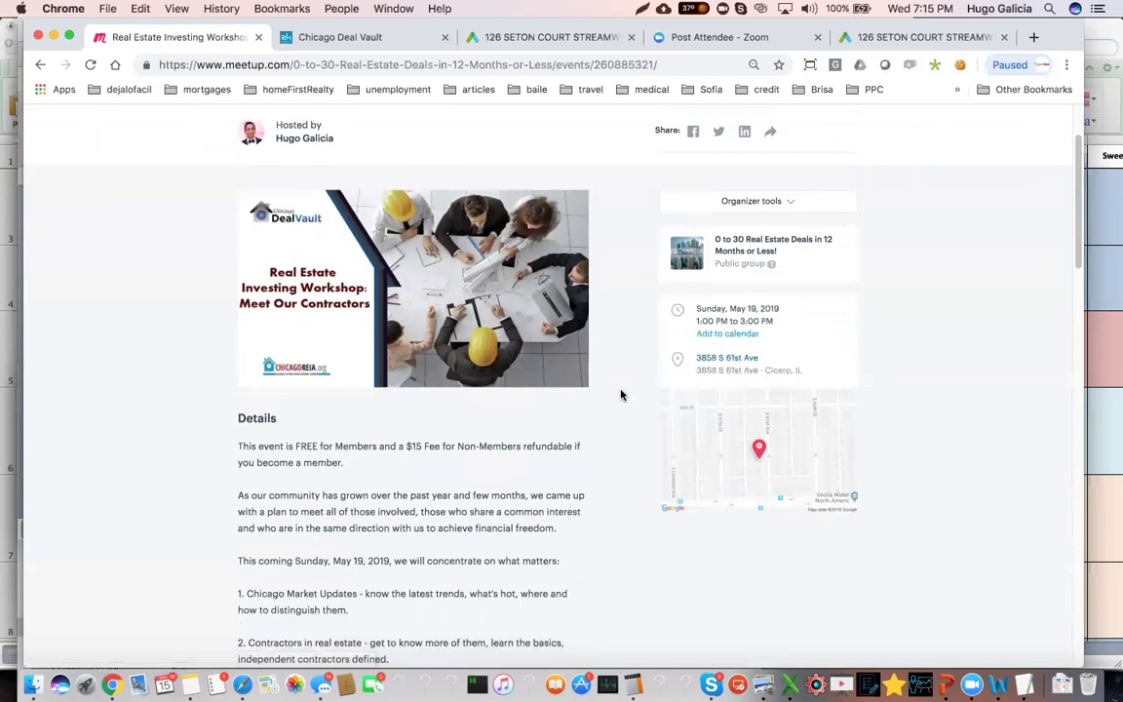
pyautogui.scroll(1, 621, 393)
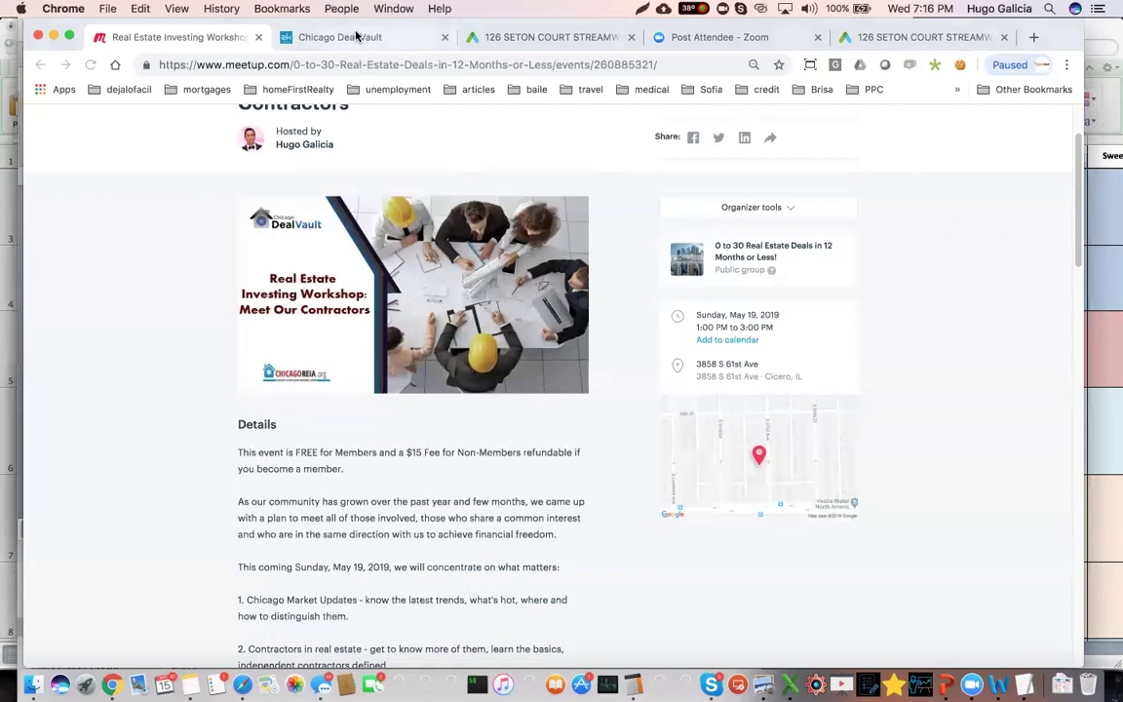
pyautogui.hotkey('ctrl', 'Tab')
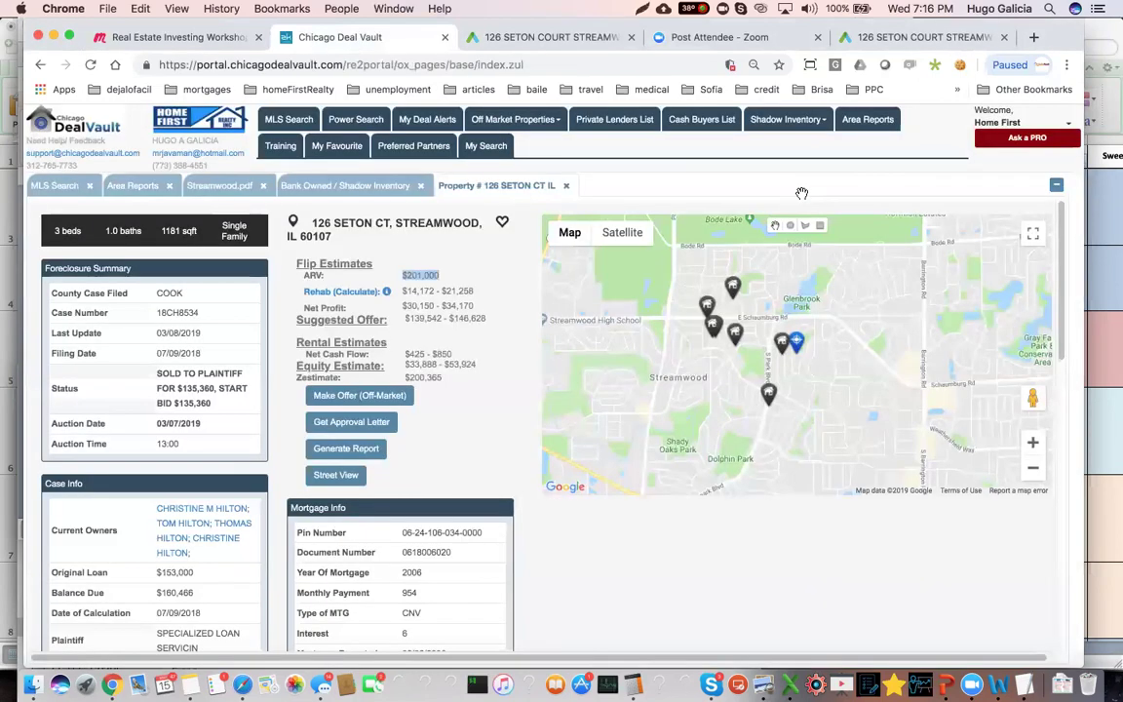
pyautogui.press('super+Tab')
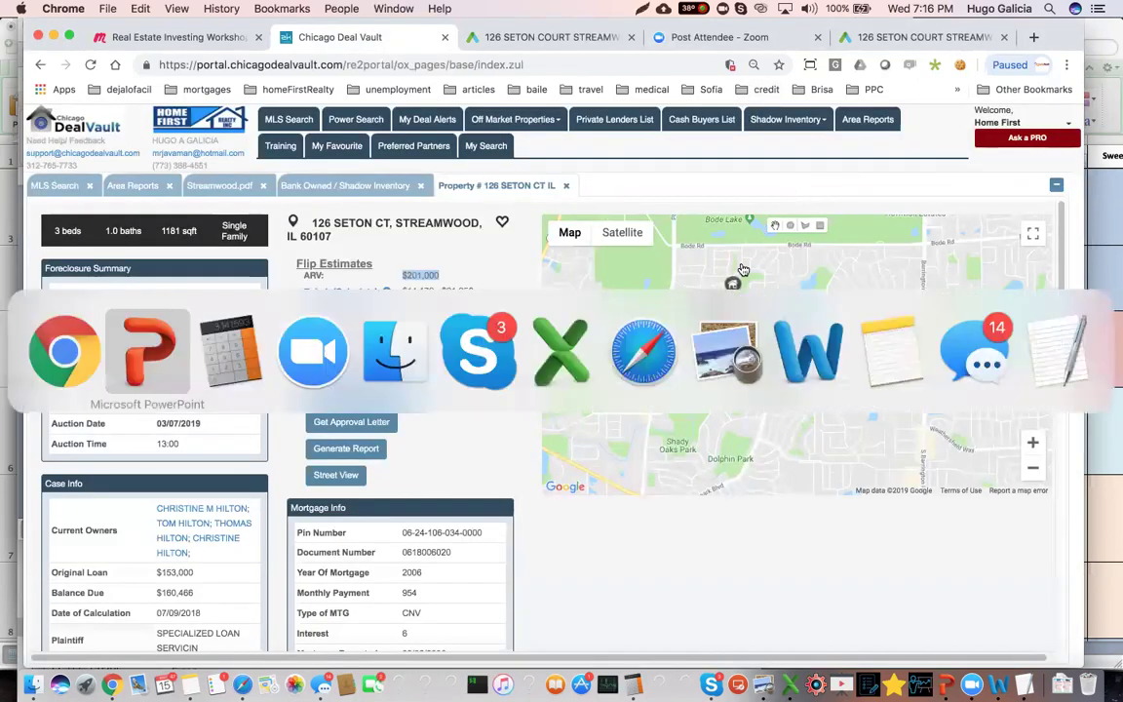
pyautogui.press('super+Tab')
pyautogui.press('super+Tab')
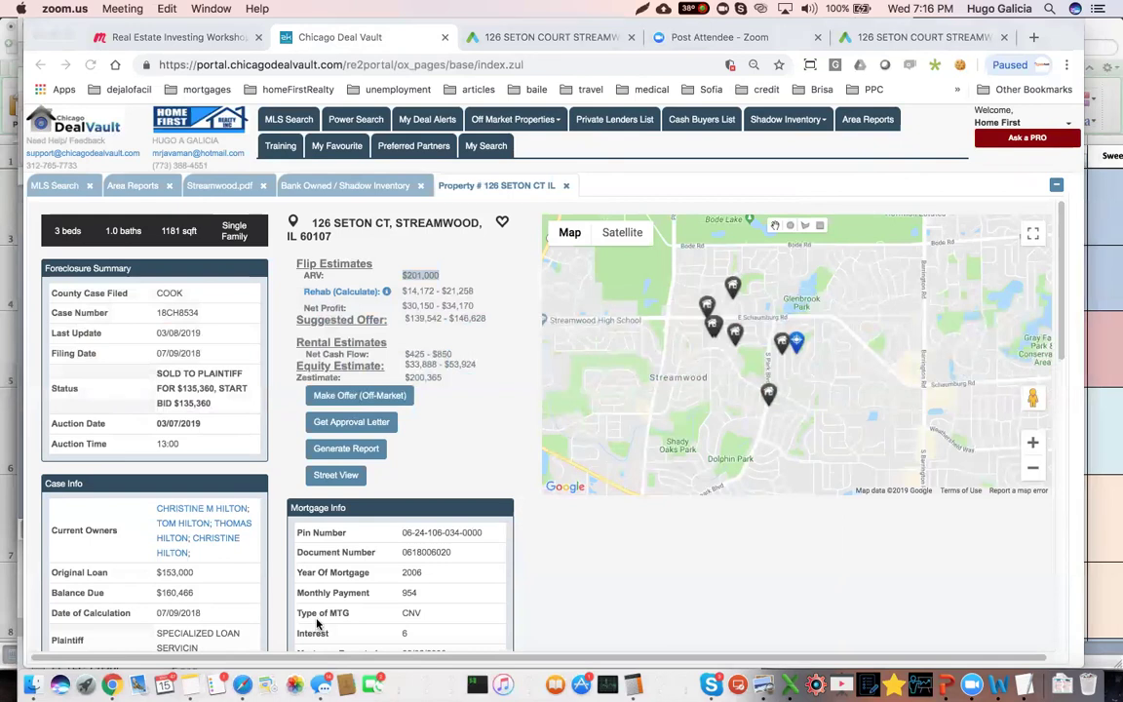